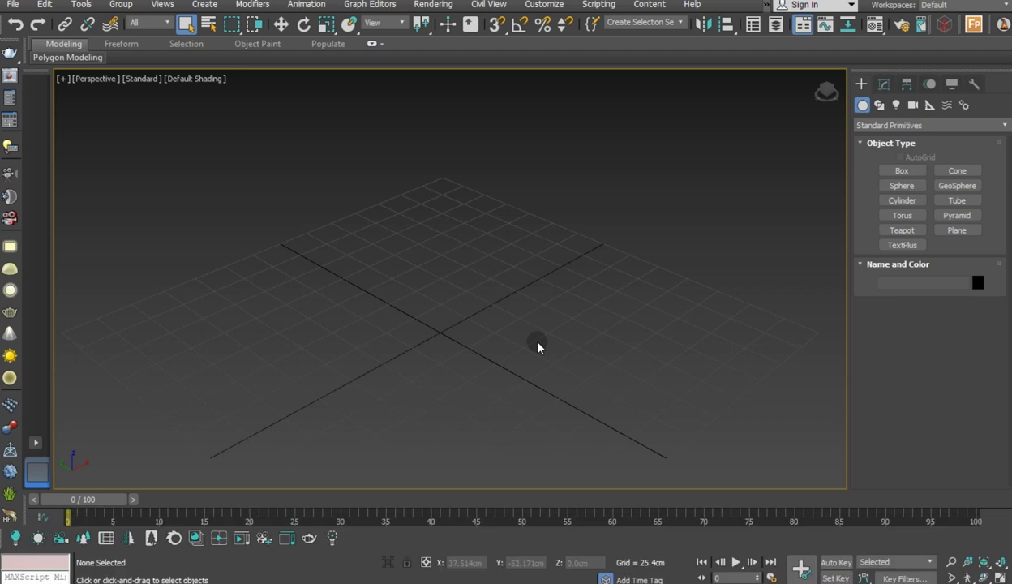
# Show the empty Front view centred on the origin, ready to draw a Box
pyautogui.press('f')
pyautogui.moveTo(444, 344); pyautogui.dragTo(414, 441, button='middle')
pyautogui.click(908, 172)
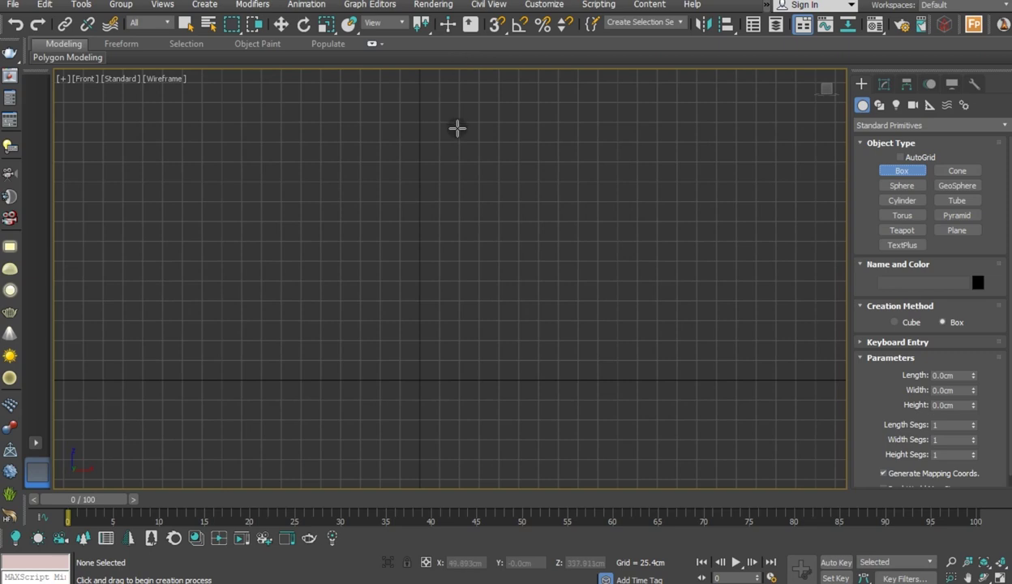
# With grid snapping on, draw a tall thin box upward from the origin
pyautogui.click(489, 24)
pyautogui.moveTo(415, 377); pyautogui.dragTo(403, 126)
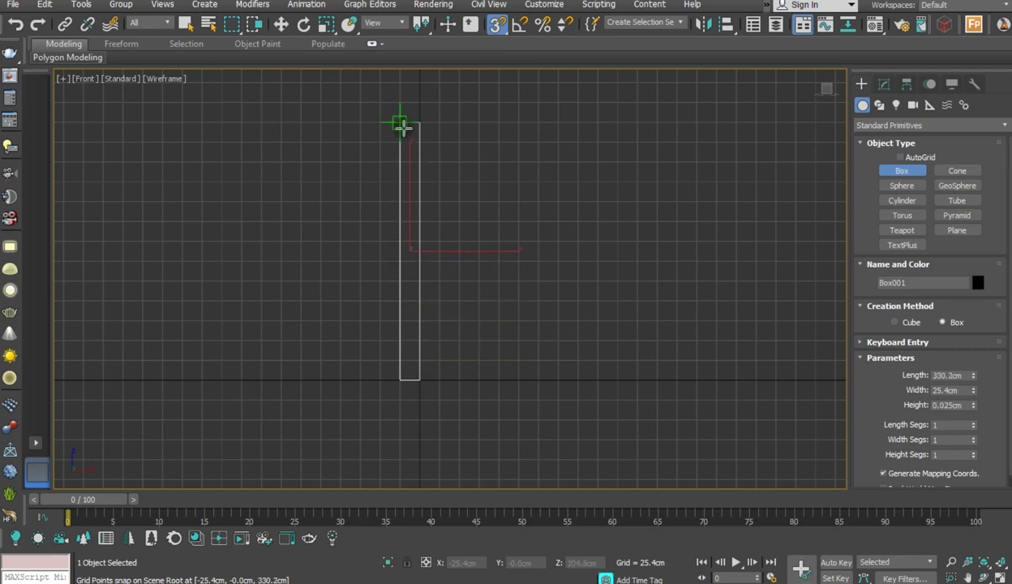
pyautogui.click(399, 142)
pyautogui.rightClick(399, 140)
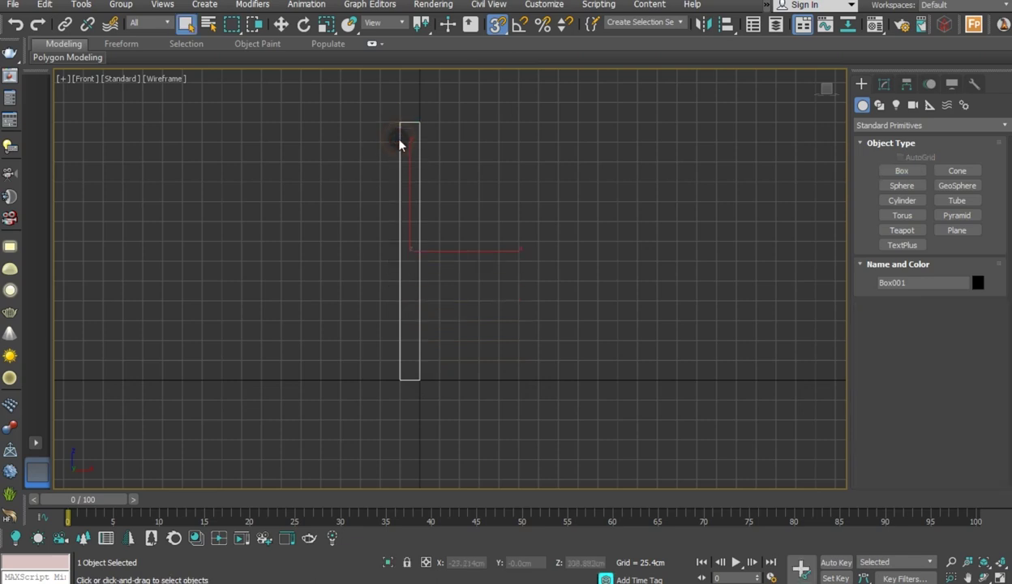
pyautogui.press('p')
pyautogui.rightClick(489, 237)
pyautogui.click(504, 246)
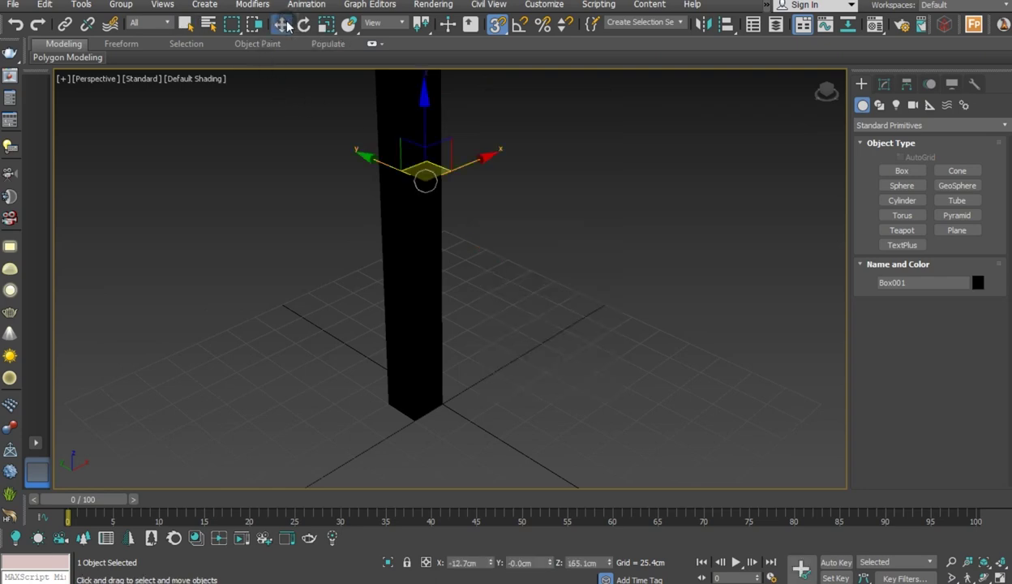
# Give Box001 the grey material and switch the viewport to Edged Faces
pyautogui.press('m')
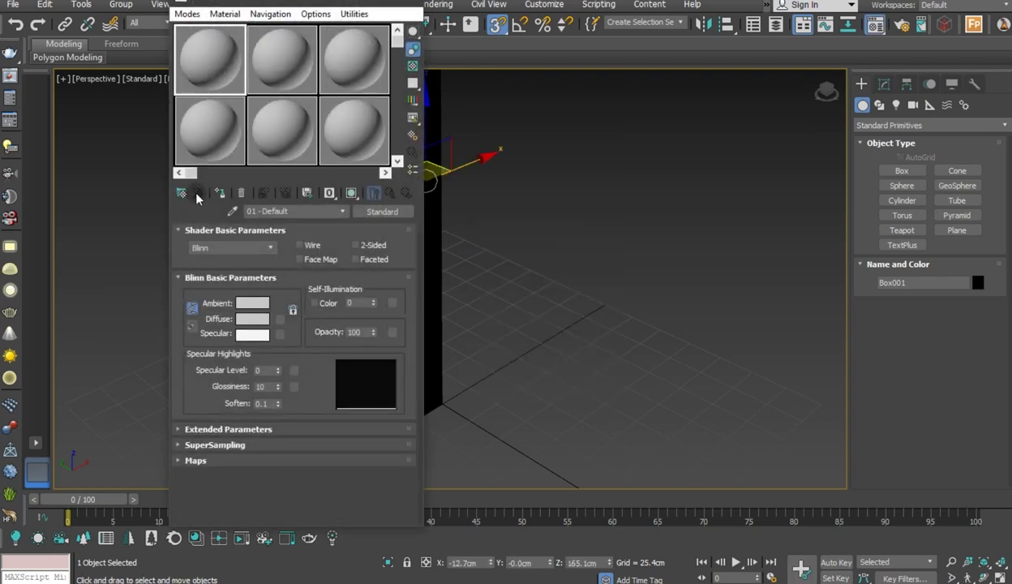
pyautogui.click(220, 198)
pyautogui.press('m')
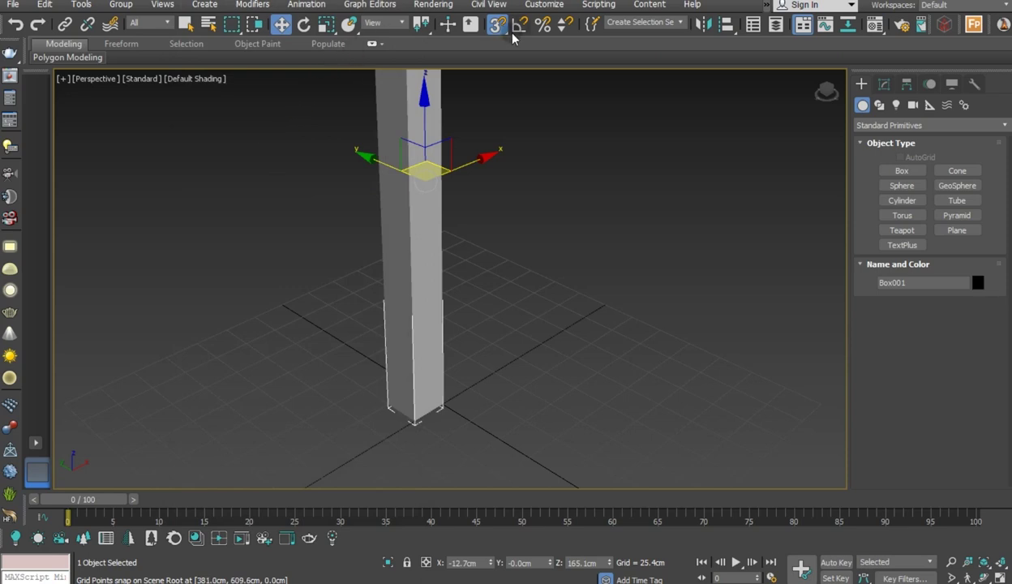
pyautogui.click(497, 24)
pyautogui.moveTo(543, 127)
pyautogui.mouseDown(button='middle')
pyautogui.moveTo(548, 207)
pyautogui.moveTo(516, 277)
pyautogui.mouseUp(button='middle')
pyautogui.click(188, 79)
pyautogui.click(234, 221)
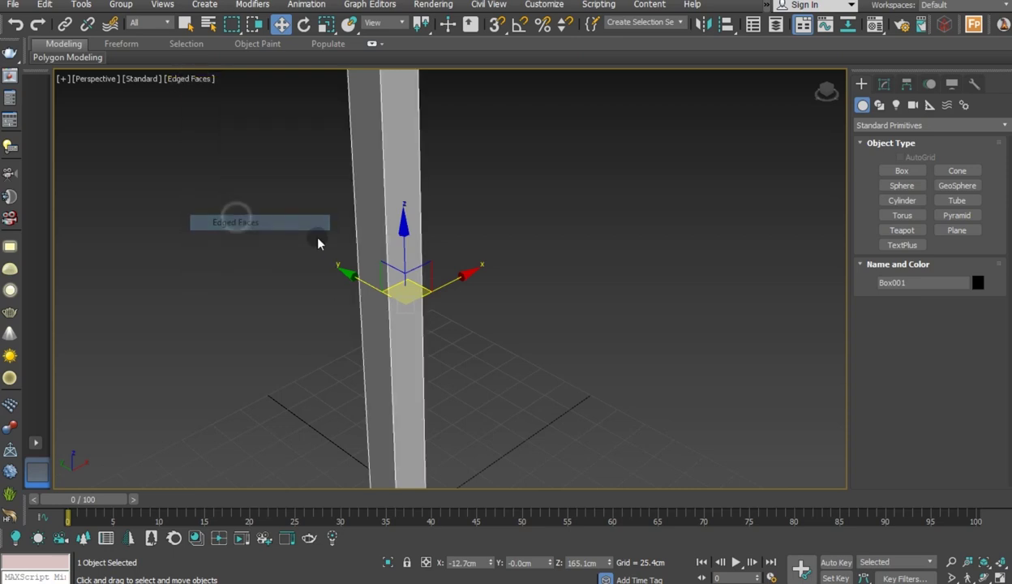
pyautogui.scroll(-3, 317, 243)
# Set Box001's length to 283.972 cm and width to 25.4 cm
pyautogui.click(884, 84)
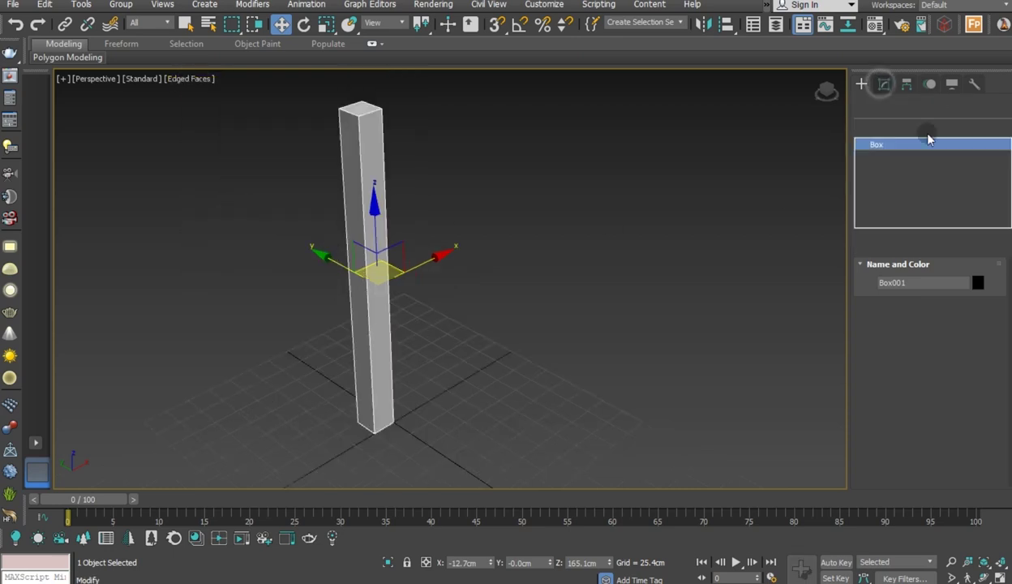
pyautogui.moveTo(974, 309); pyautogui.dragTo(974, 325)
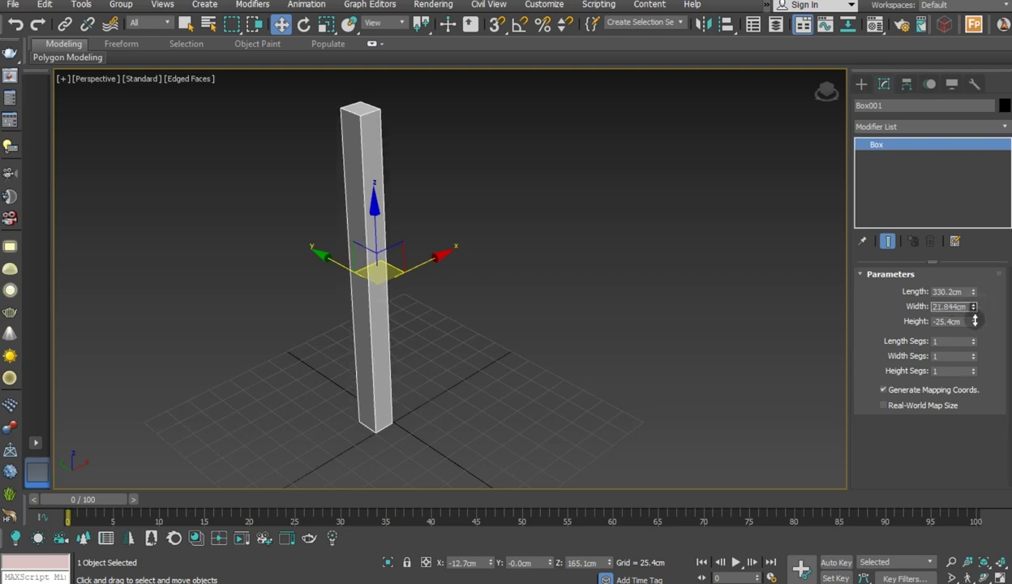
pyautogui.click(15, 25)
pyautogui.moveTo(976, 297)
pyautogui.mouseDown()
pyautogui.moveTo(976, 308)
pyautogui.moveTo(956, 267)
pyautogui.mouseUp()
pyautogui.click(15, 24)
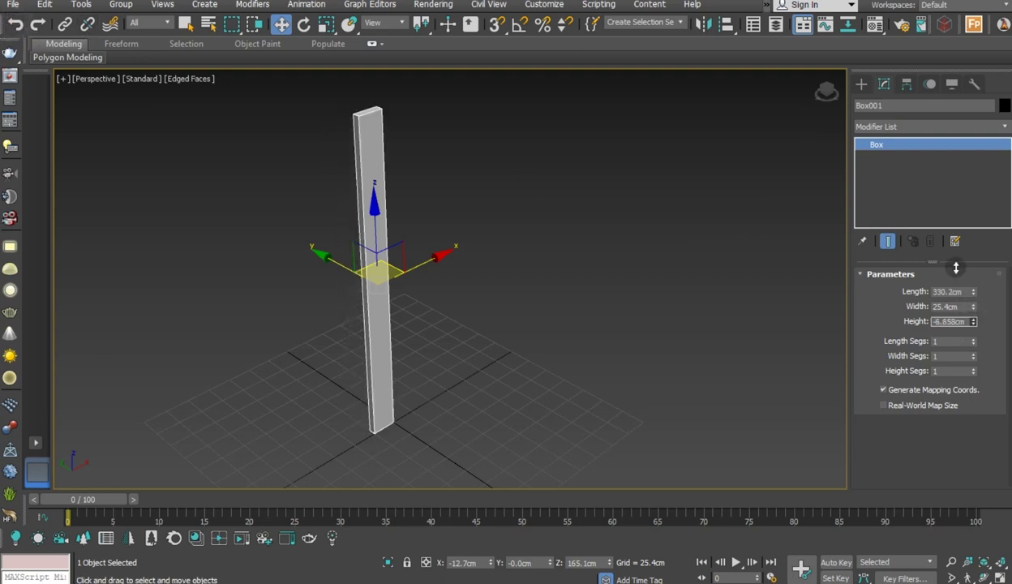
pyautogui.moveTo(977, 307); pyautogui.dragTo(975, 313)
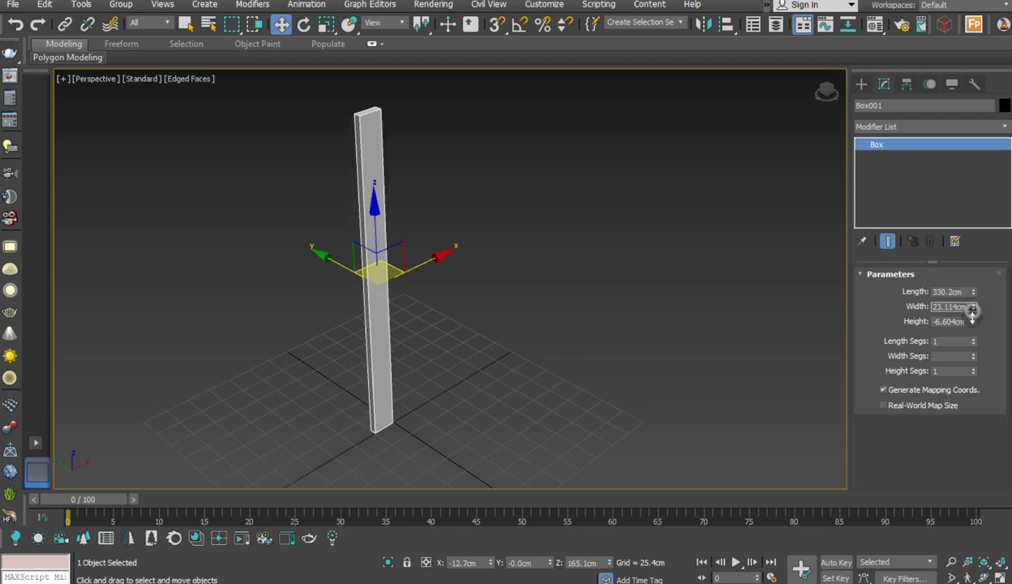
pyautogui.click(27, 24)
pyautogui.moveTo(972, 293); pyautogui.dragTo(977, 303)
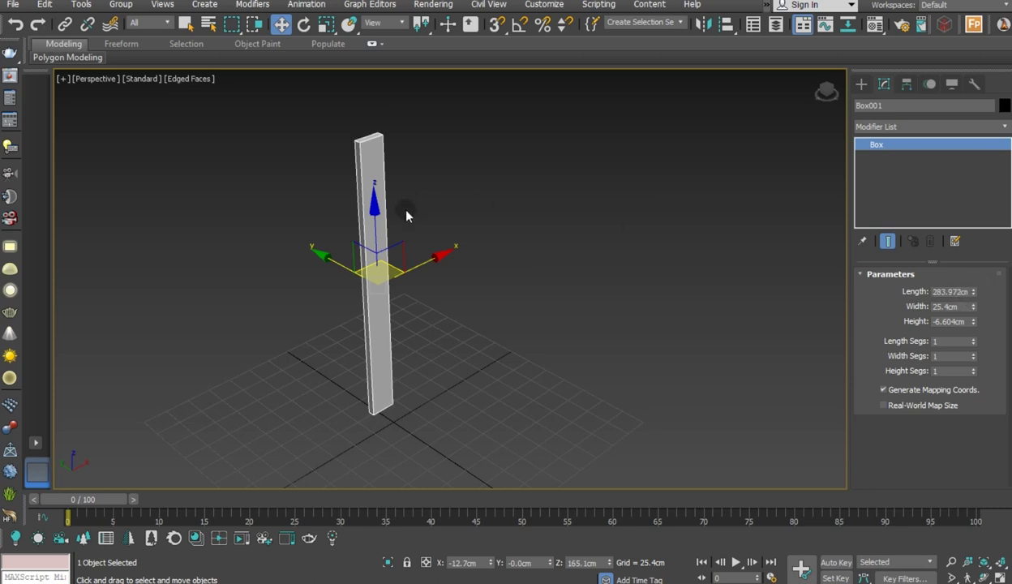
# Reduce the box height to -3.632 cm and orbit to check the thin plank
pyautogui.moveTo(374, 215); pyautogui.dragTo(381, 241)
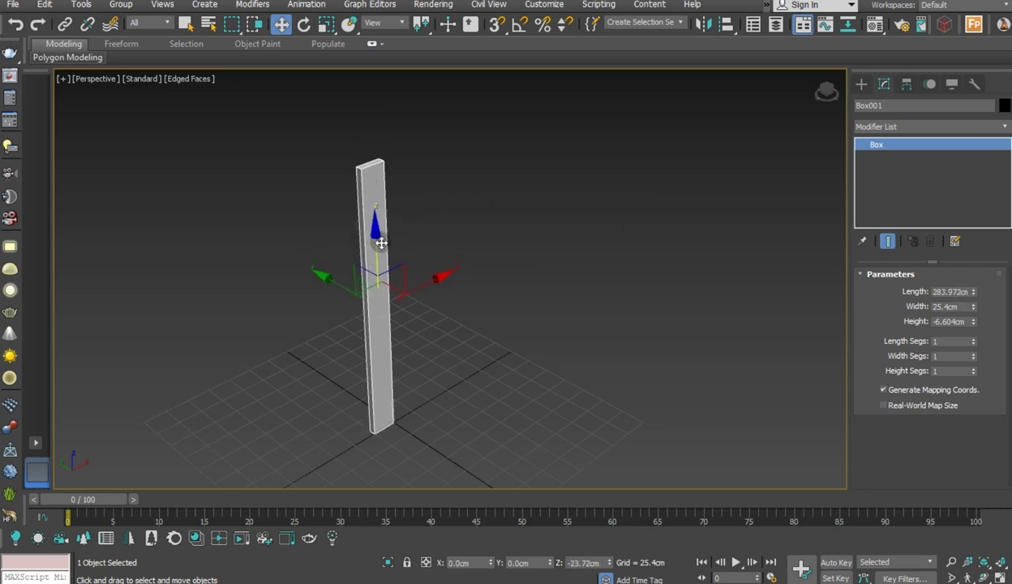
pyautogui.keyDown('alt'); pyautogui.moveTo(490, 294); pyautogui.dragTo(454, 289, button='middle'); pyautogui.keyUp('alt')
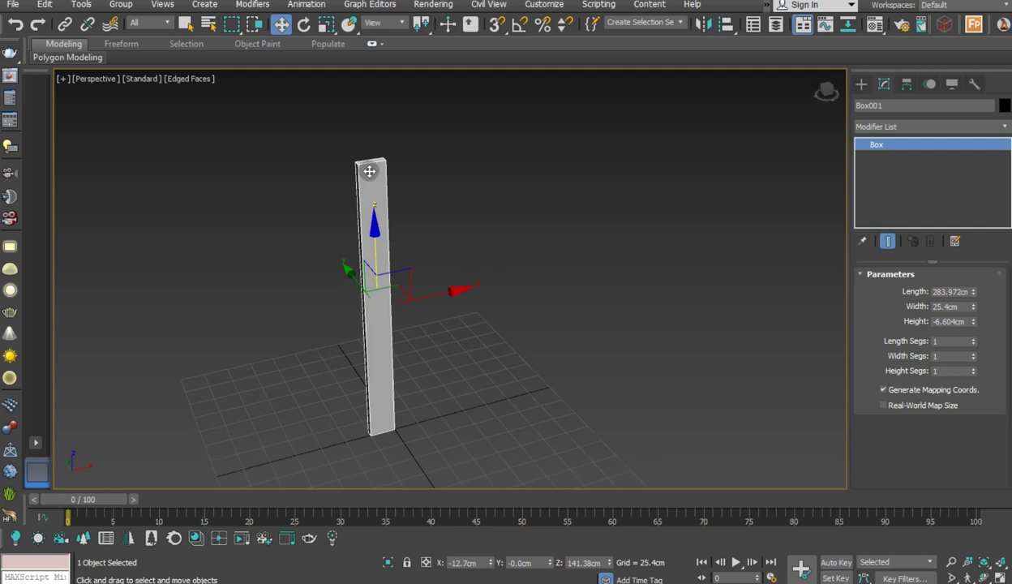
pyautogui.scroll(5, 369, 171)
pyautogui.keyDown('alt'); pyautogui.moveTo(400, 185); pyautogui.dragTo(493, 210, button='middle'); pyautogui.keyUp('alt')
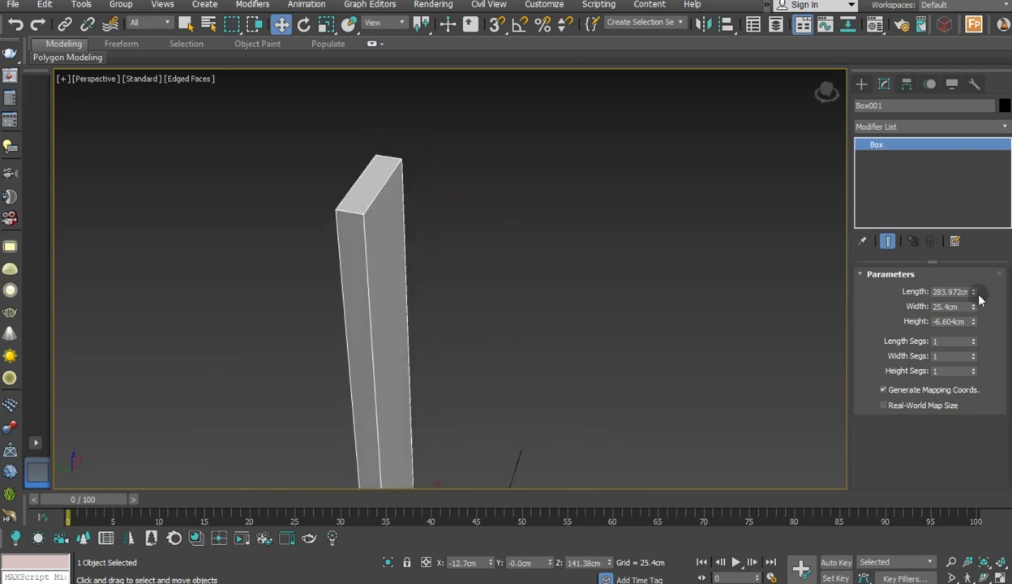
pyautogui.moveTo(974, 326)
pyautogui.mouseDown()
pyautogui.moveTo(966, 295)
pyautogui.moveTo(950, 286)
pyautogui.mouseUp()
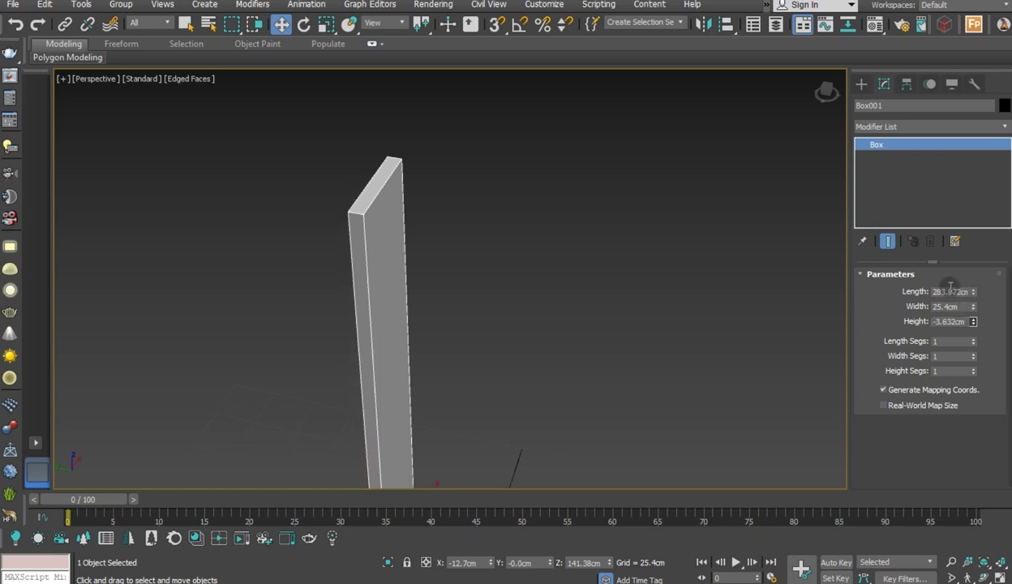
pyautogui.scroll(-3, 395, 192)
pyautogui.moveTo(447, 225)
pyautogui.keyDown('alt'); pyautogui.mouseDown(button='middle')
pyautogui.moveTo(398, 236)
pyautogui.moveTo(442, 298)
pyautogui.moveTo(409, 247)
pyautogui.mouseUp(button='middle'); pyautogui.keyUp('alt')
pyautogui.moveTo(485, 291)
pyautogui.keyDown('alt'); pyautogui.mouseDown(button='middle')
pyautogui.moveTo(440, 273)
pyautogui.moveTo(455, 270)
pyautogui.moveTo(431, 314)
pyautogui.mouseUp(button='middle'); pyautogui.keyUp('alt')
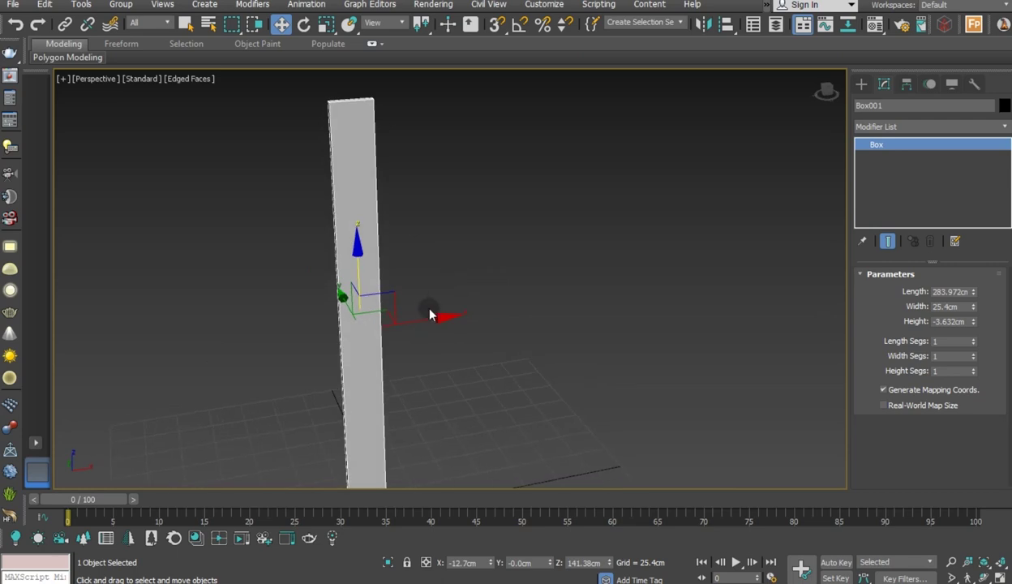
pyautogui.moveTo(531, 237)
pyautogui.keyDown('alt'); pyautogui.mouseDown(button='middle')
pyautogui.moveTo(594, 262)
pyautogui.moveTo(544, 255)
pyautogui.moveTo(655, 241)
pyautogui.mouseUp(button='middle'); pyautogui.keyUp('alt')
# Convert the plank to Editable Poly and place copy Box002 flush beside it
pyautogui.rightClick(891, 188)
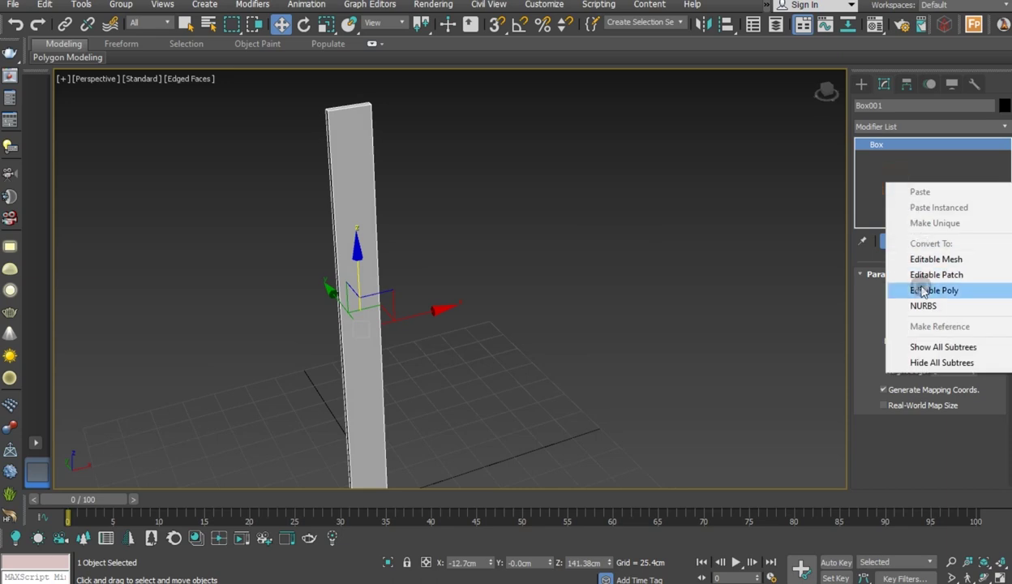
pyautogui.click(918, 289)
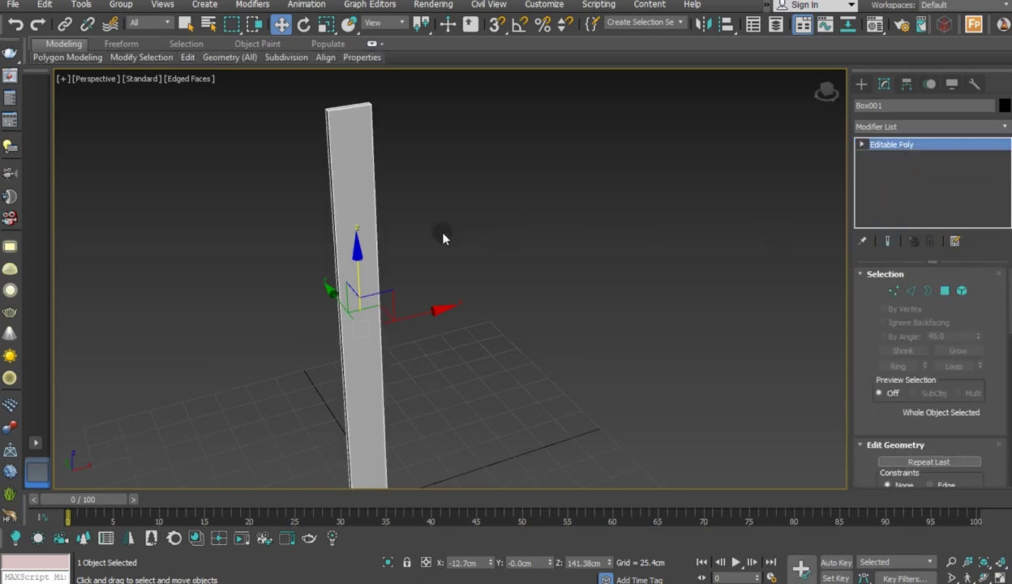
pyautogui.keyDown('alt'); pyautogui.moveTo(443, 238); pyautogui.dragTo(526, 237, button='middle'); pyautogui.keyUp('alt')
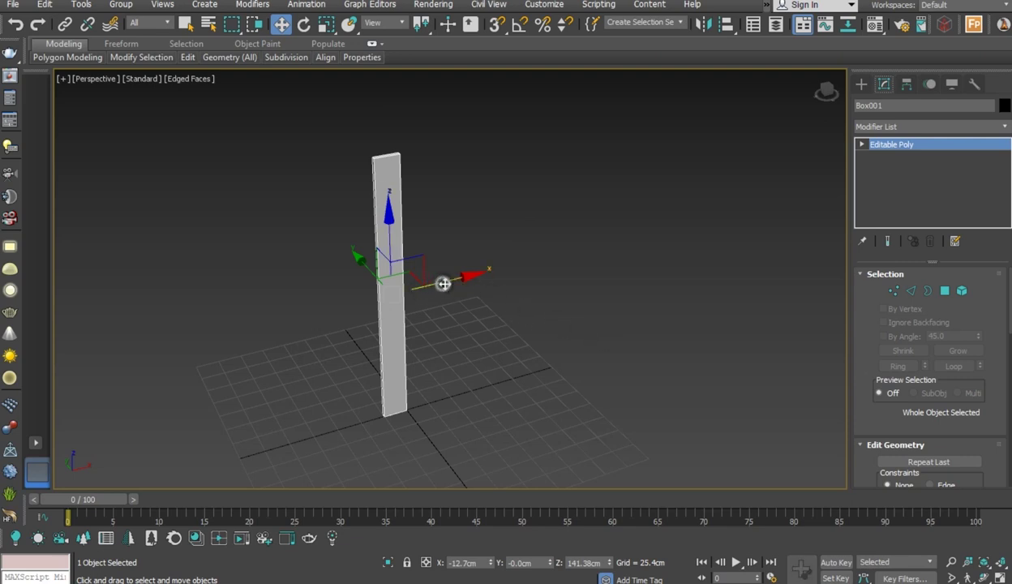
pyautogui.keyDown('shift'); pyautogui.moveTo(454, 278); pyautogui.dragTo(469, 280); pyautogui.keyUp('shift')
pyautogui.click(514, 352)
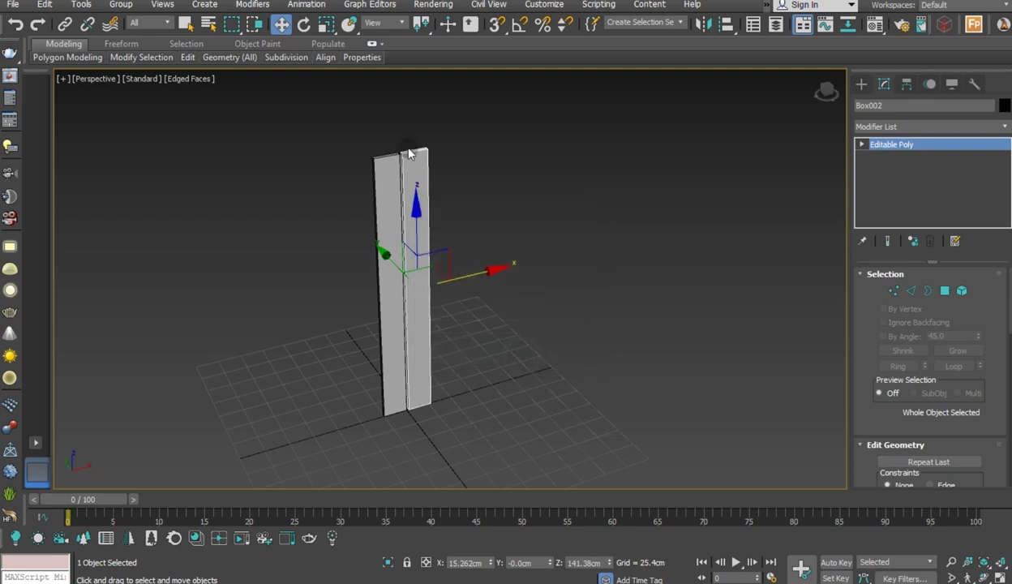
pyautogui.scroll(2, 422, 199)
pyautogui.scroll(2, 425, 195)
pyautogui.scroll(2, 429, 262)
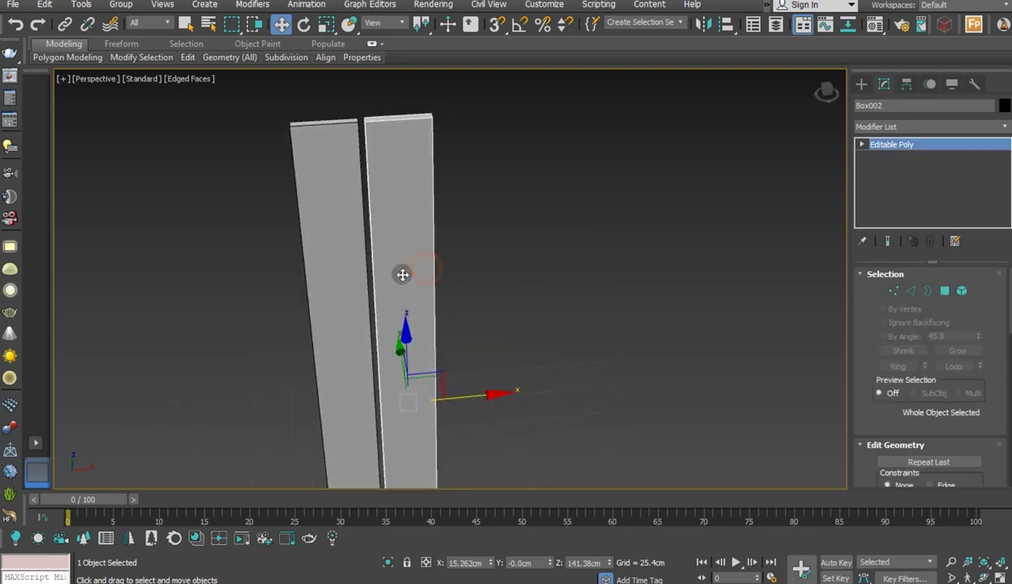
pyautogui.moveTo(480, 396); pyautogui.dragTo(477, 396)
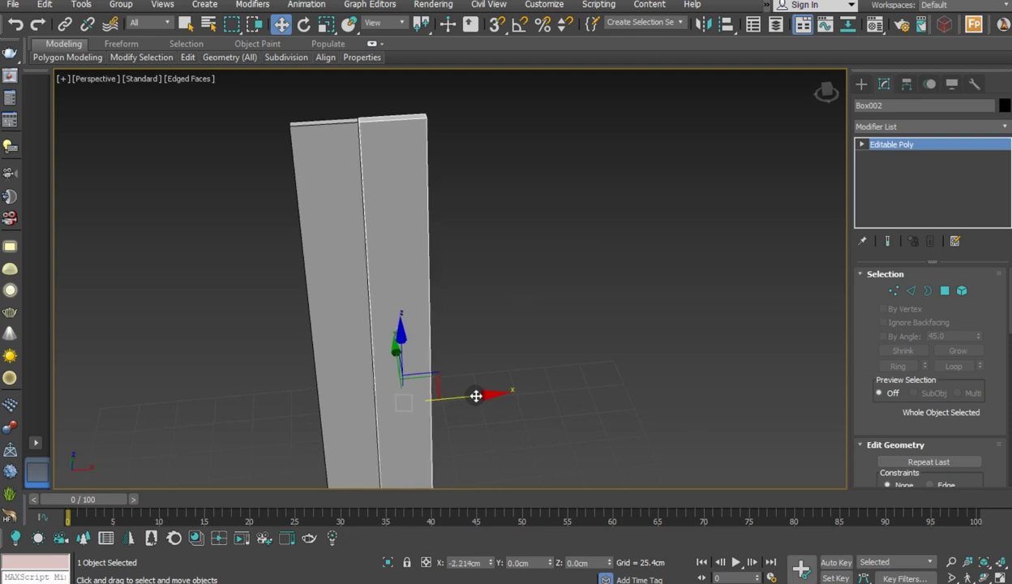
pyautogui.scroll(3, 360, 141)
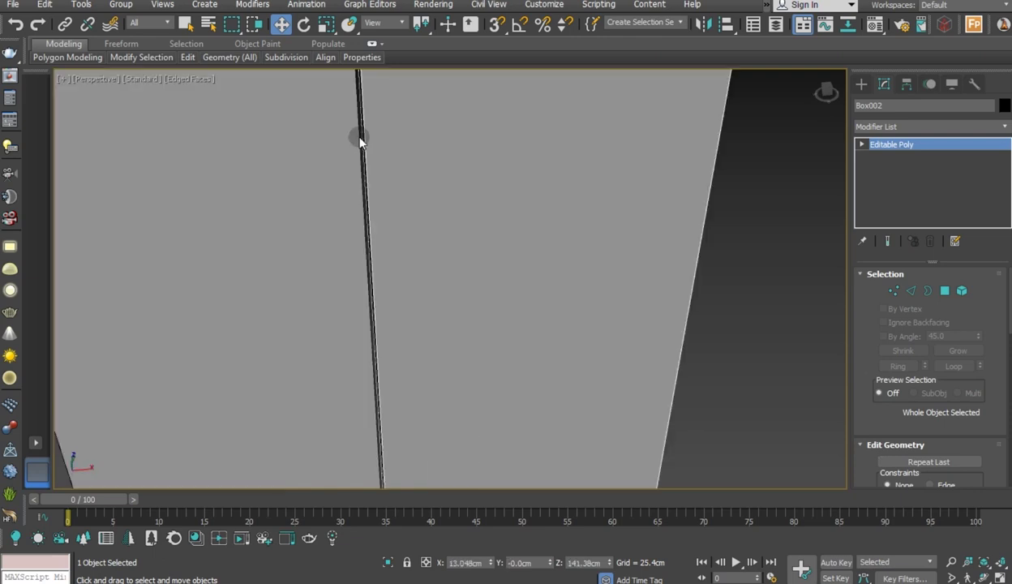
pyautogui.scroll(-5, 389, 178)
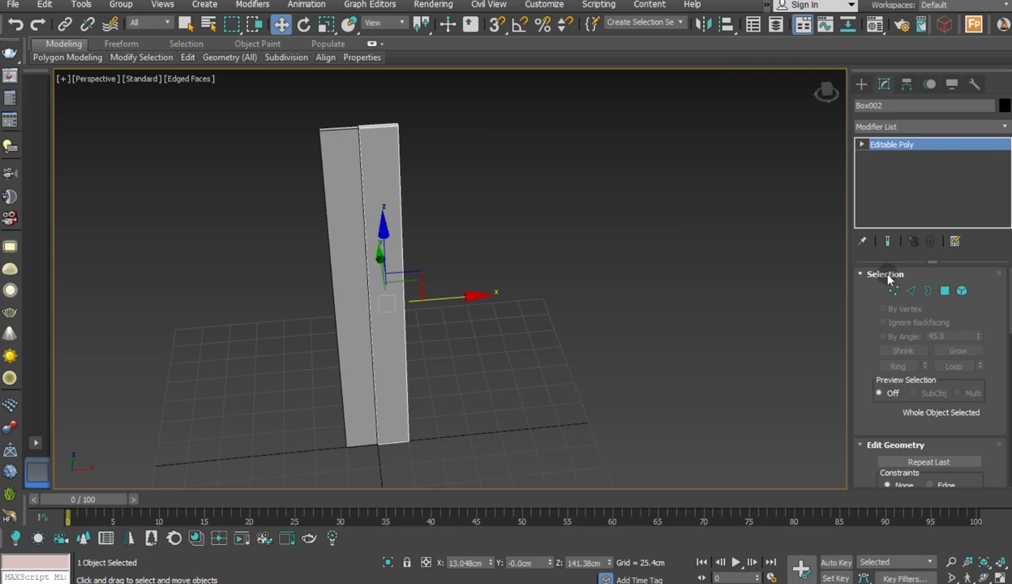
# Raise Box002's top vertices slightly, then start copying it to the right
pyautogui.click(893, 291)
pyautogui.moveTo(421, 104); pyautogui.dragTo(367, 139)
pyautogui.keyDown('alt'); pyautogui.moveTo(503, 117); pyautogui.dragTo(474, 219, button='middle'); pyautogui.keyUp('alt')
pyautogui.moveTo(393, 120); pyautogui.dragTo(391, 107)
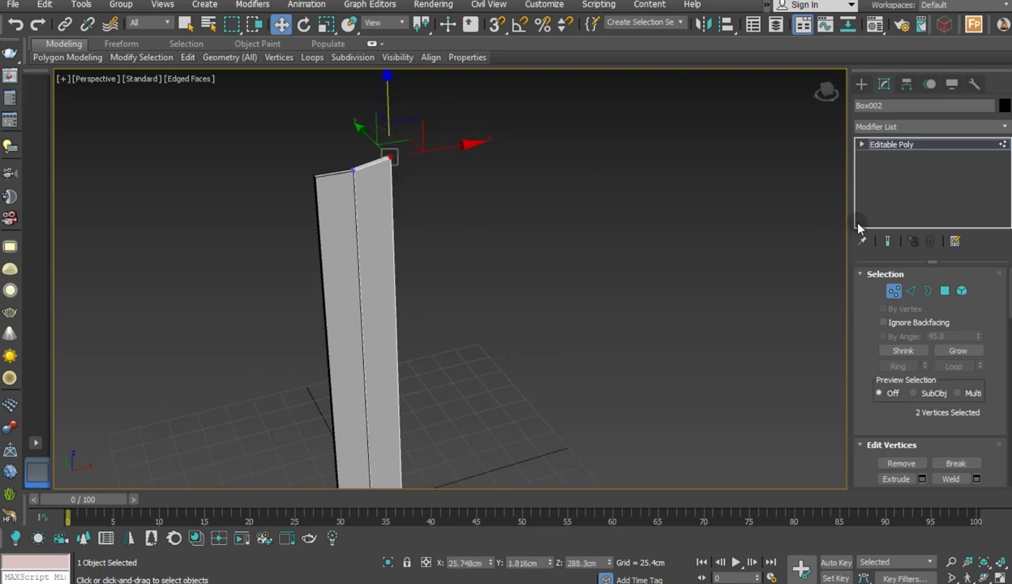
pyautogui.click(874, 146)
pyautogui.scroll(-2, 398, 227)
pyautogui.click(434, 286)
pyautogui.keyDown('shift'); pyautogui.moveTo(451, 281); pyautogui.dragTo(472, 280); pyautogui.keyUp('shift')
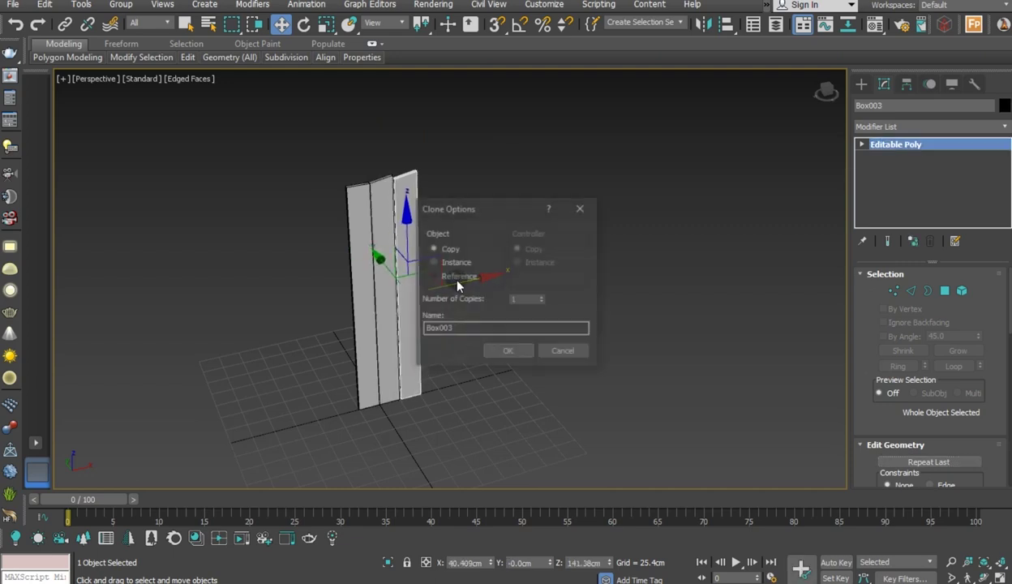
# Create Box003, mirror its geometry on X, and collapse it to Editable Poly
pyautogui.click(512, 352)
pyautogui.click(702, 25)
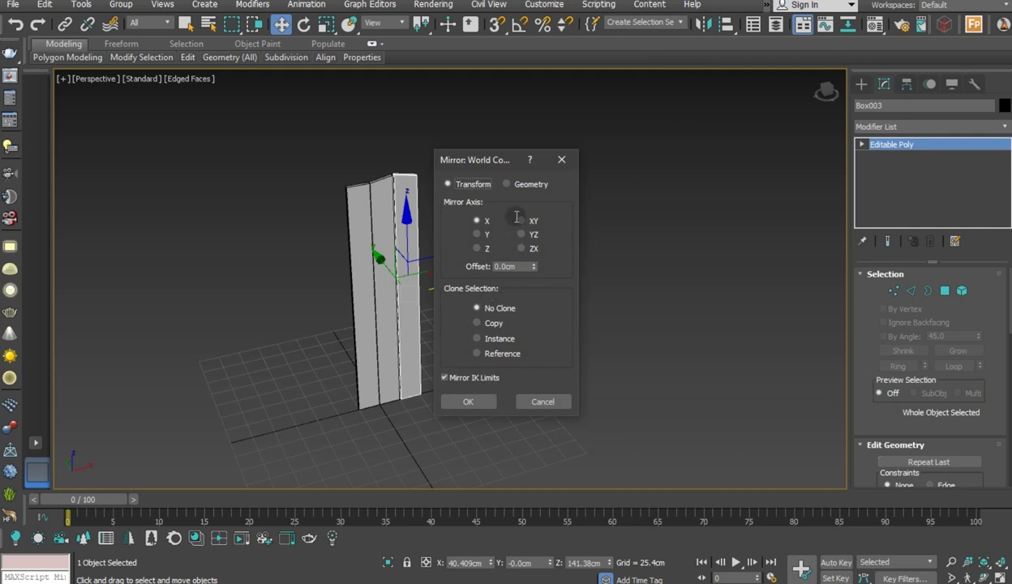
pyautogui.click(511, 185)
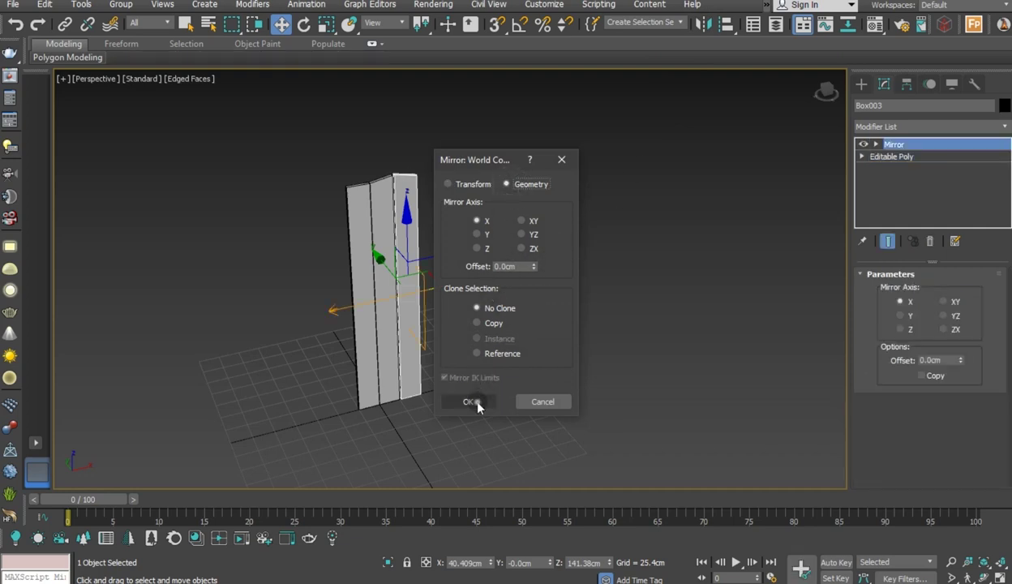
pyautogui.click(468, 401)
pyautogui.rightClick(932, 156)
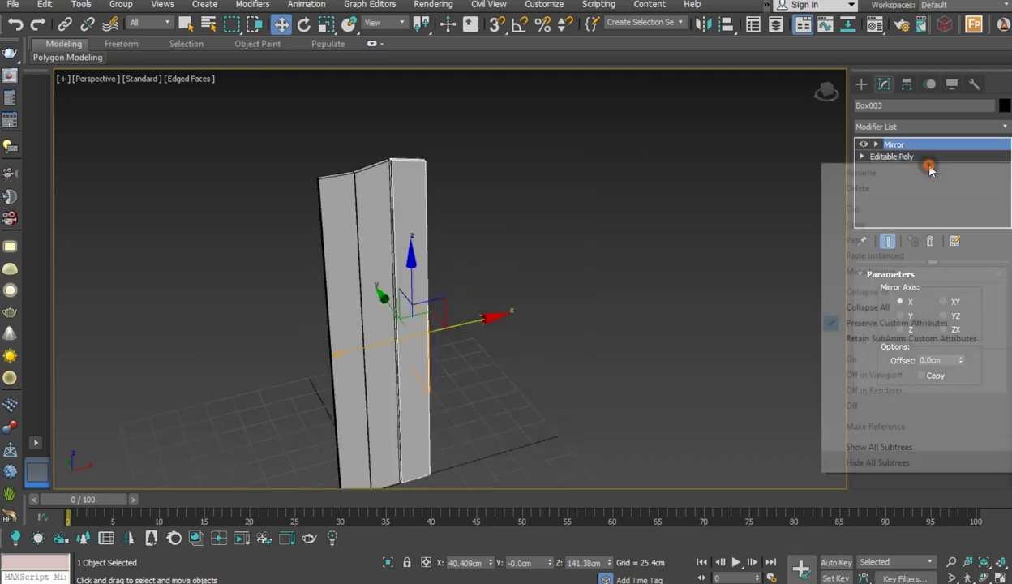
pyautogui.click(870, 307)
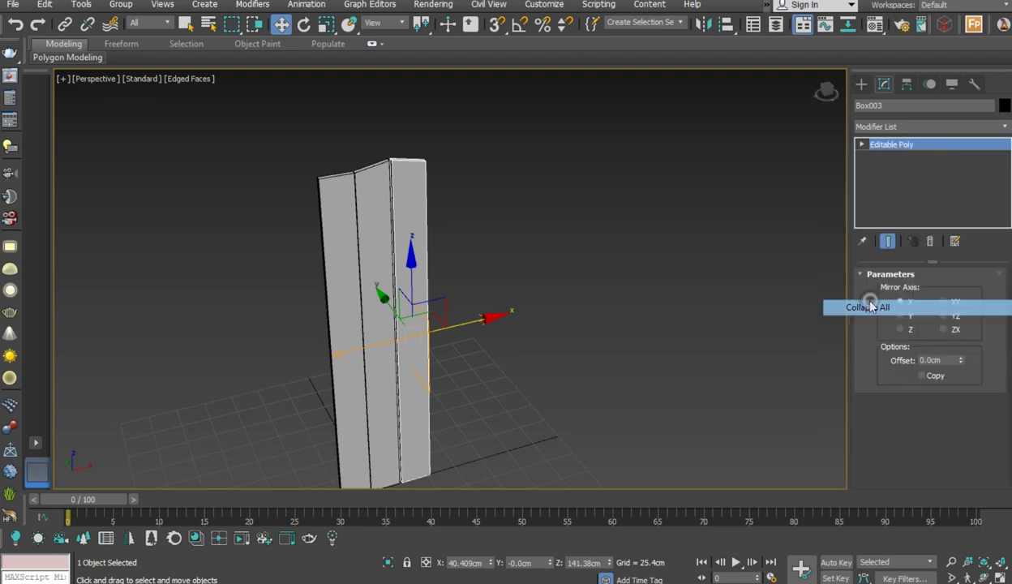
pyautogui.click(319, 262)
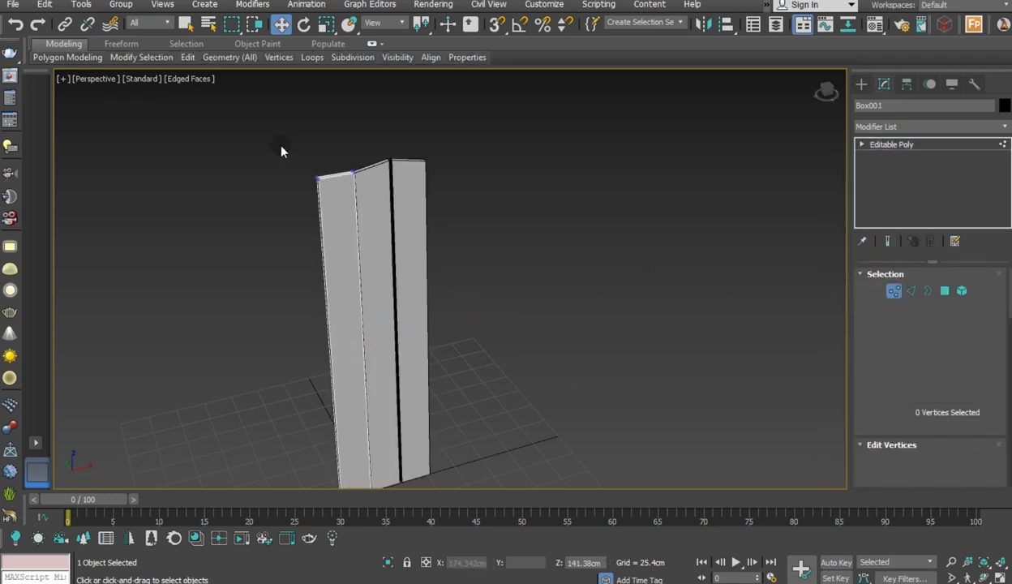
# Move the middle plank Box002 slightly right along X so the spacing evens out
pyautogui.moveTo(274, 143); pyautogui.dragTo(424, 213)
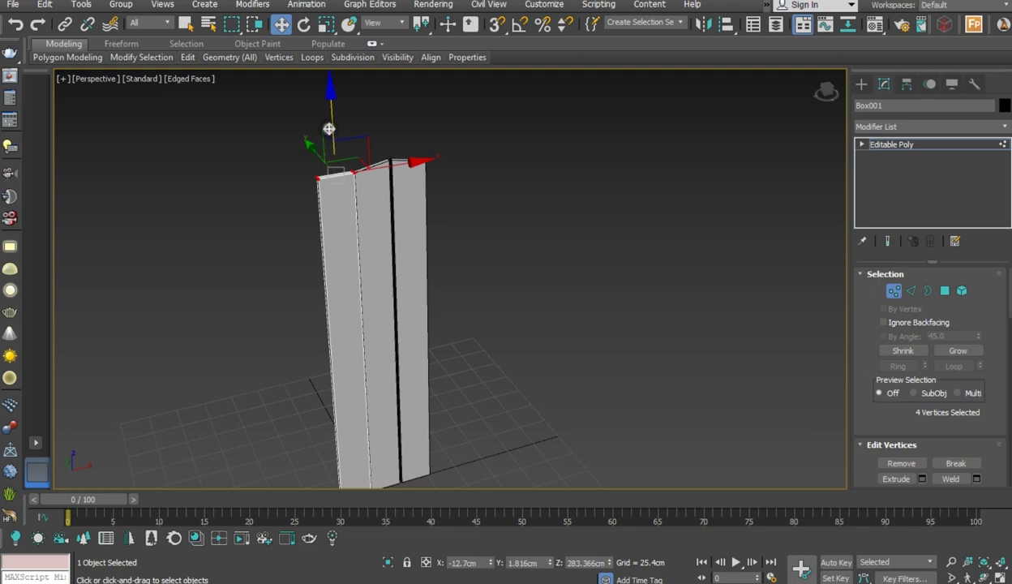
pyautogui.moveTo(411, 202)
pyautogui.keyDown('alt'); pyautogui.mouseDown(button='middle')
pyautogui.moveTo(385, 197)
pyautogui.moveTo(381, 173)
pyautogui.mouseUp(button='middle'); pyautogui.keyUp('alt')
pyautogui.click(891, 145)
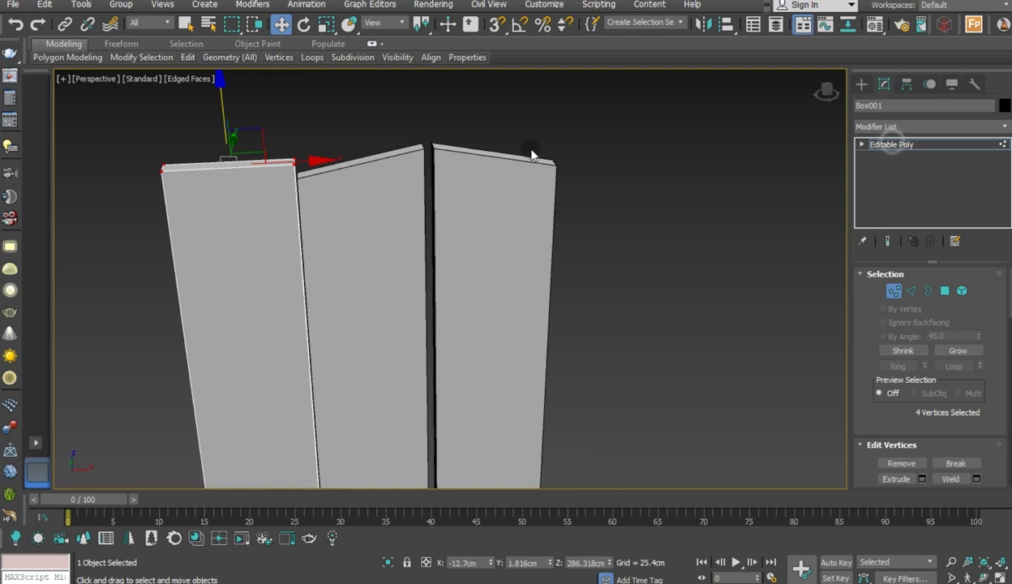
pyautogui.click(386, 192)
pyautogui.moveTo(390, 193); pyautogui.dragTo(393, 195)
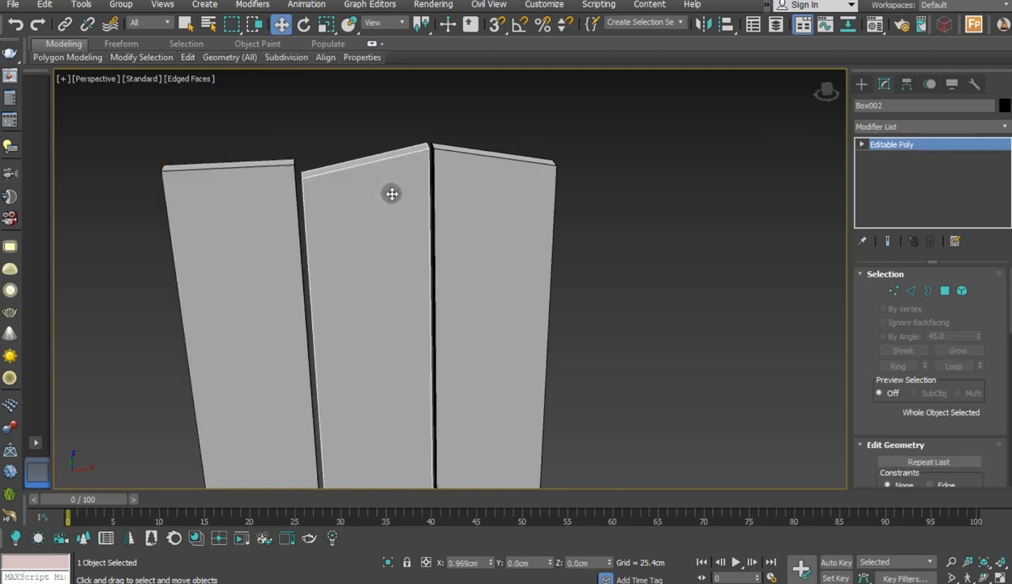
pyautogui.scroll(-5, 353, 159)
pyautogui.moveTo(354, 158)
pyautogui.keyDown('alt'); pyautogui.mouseDown(button='middle')
pyautogui.moveTo(490, 252)
pyautogui.moveTo(337, 236)
pyautogui.mouseUp(button='middle'); pyautogui.keyUp('alt')
pyautogui.click(309, 236)
pyautogui.scroll(-2, 398, 299)
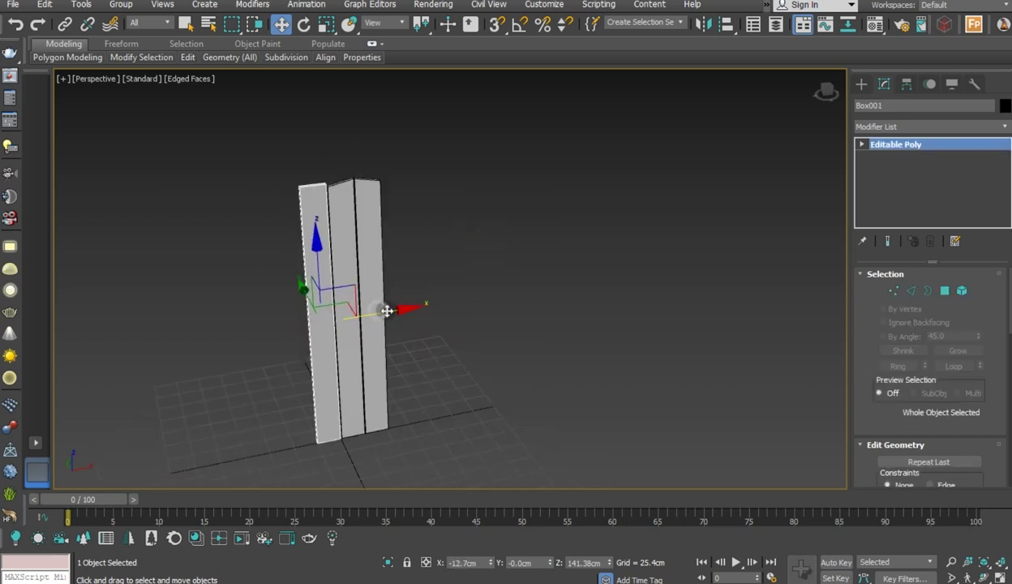
# Clone the left plank to the right as Box004
pyautogui.keyDown('shift'); pyautogui.moveTo(418, 304); pyautogui.dragTo(452, 296); pyautogui.keyUp('shift')
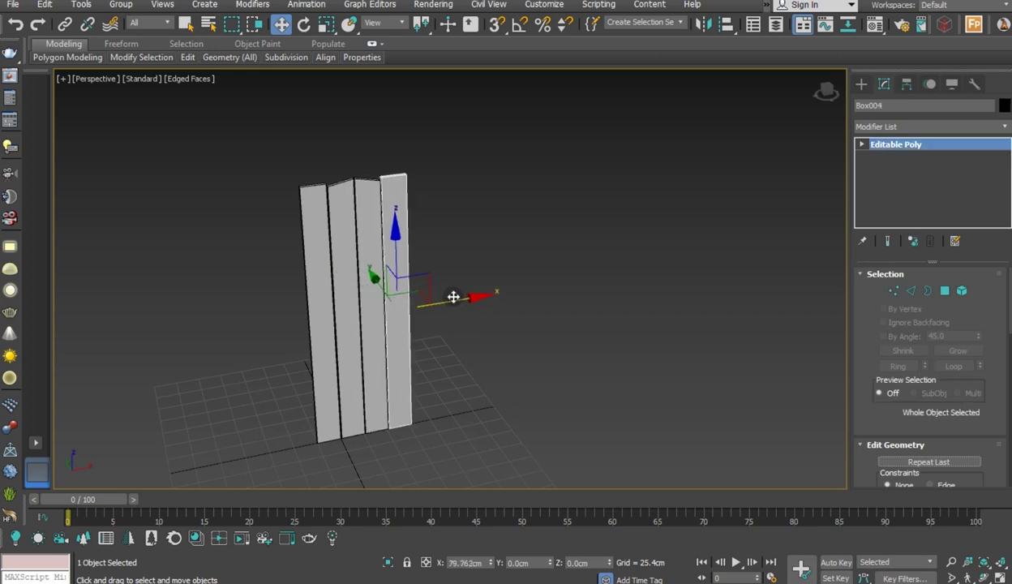
pyautogui.click(507, 351)
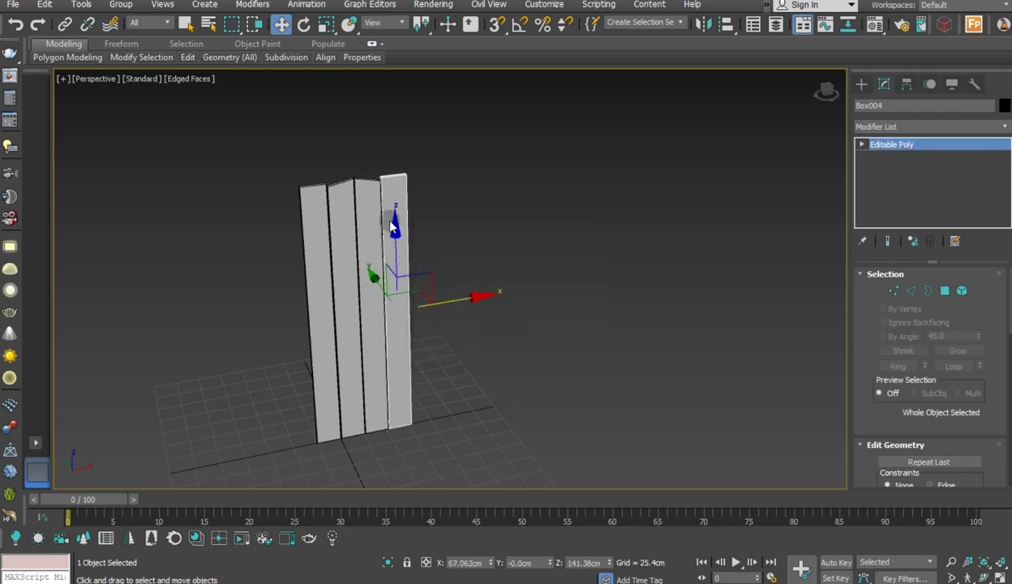
pyautogui.scroll(2, 410, 259)
pyautogui.scroll(-2, 406, 261)
pyautogui.click(468, 270)
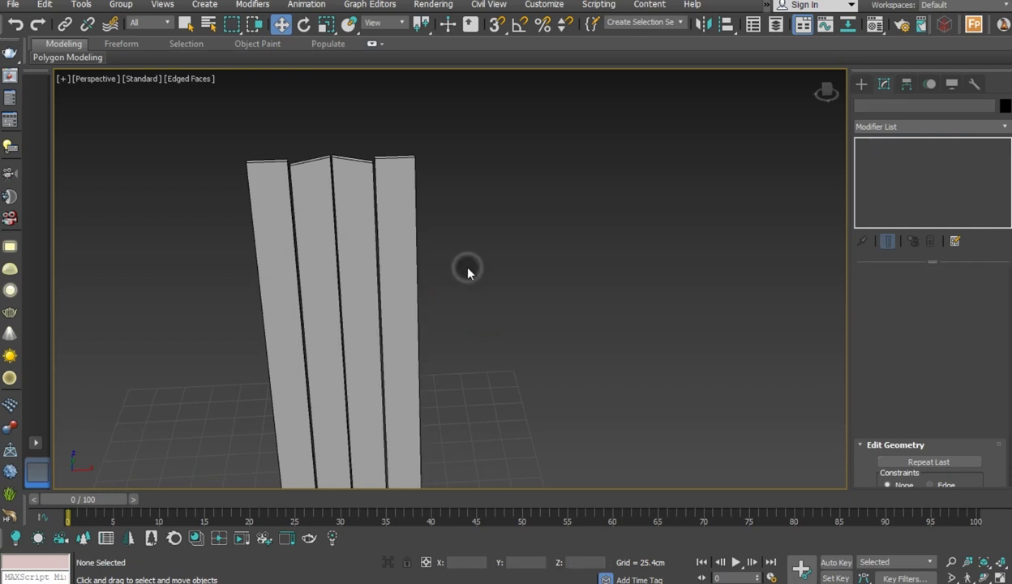
pyautogui.click(412, 270)
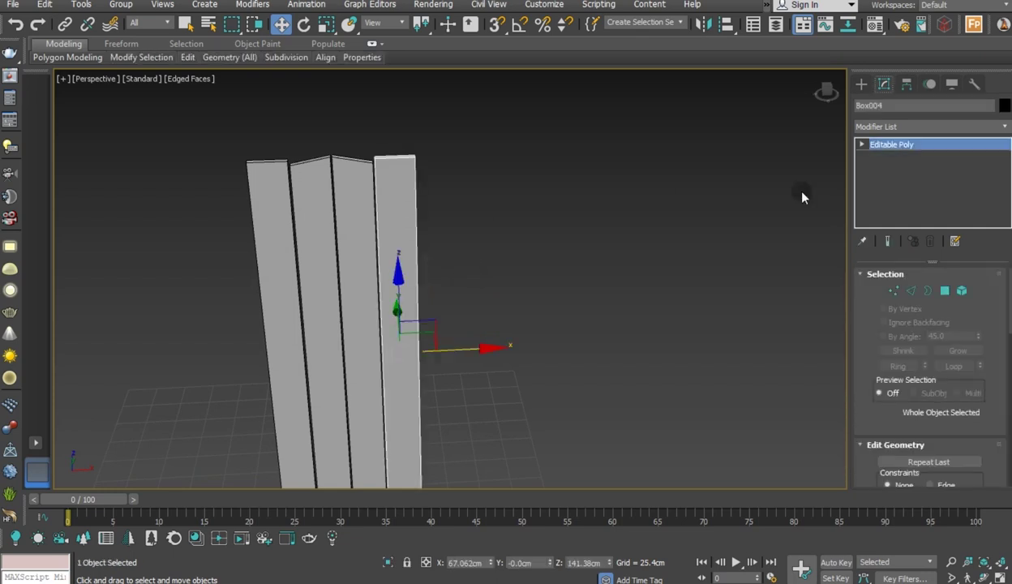
# Lower Box004's top vertices slightly on Z so it is shorter
pyautogui.click(889, 292)
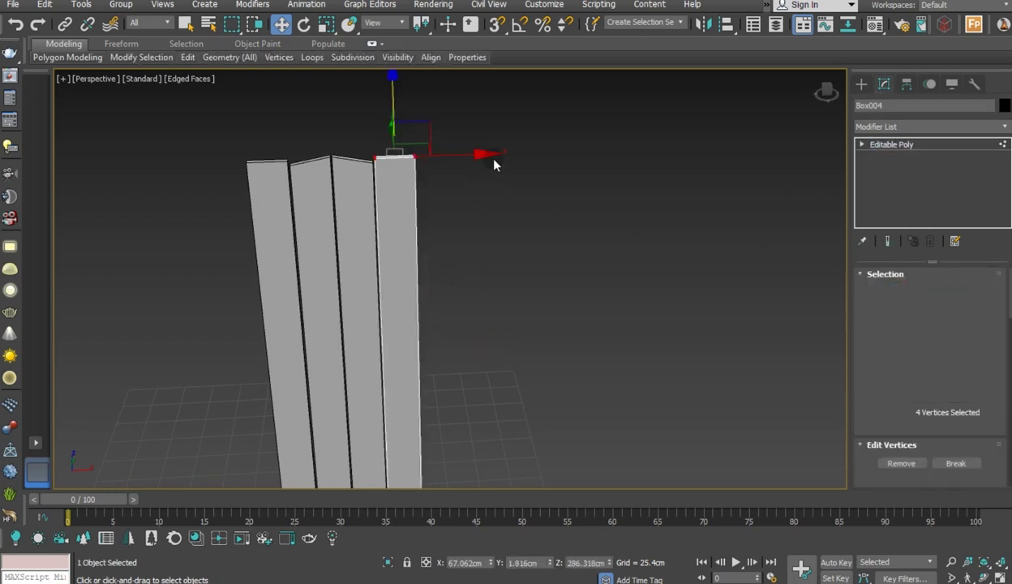
pyautogui.moveTo(391, 80); pyautogui.dragTo(392, 89)
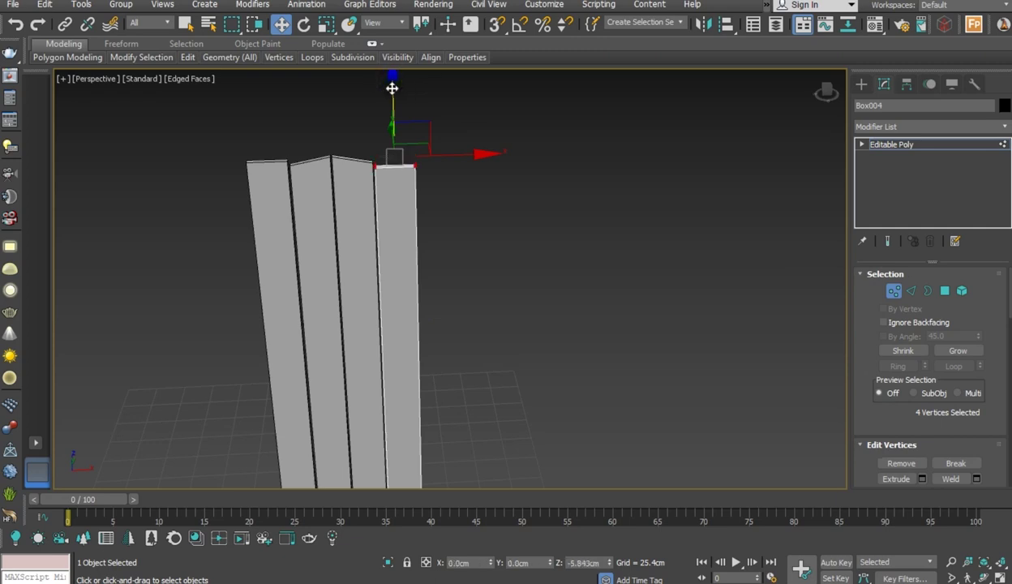
pyautogui.click(882, 154)
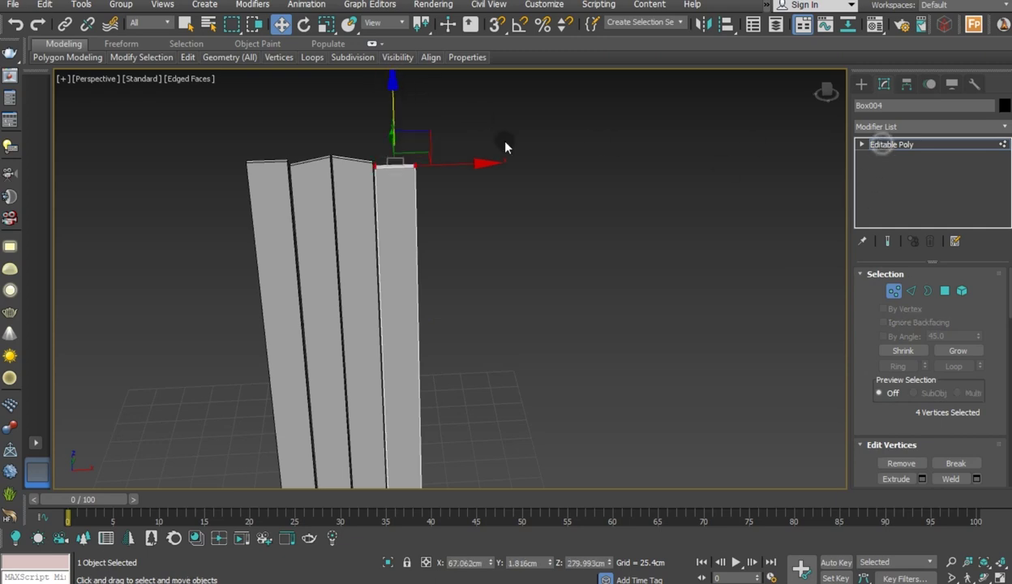
pyautogui.click(329, 184)
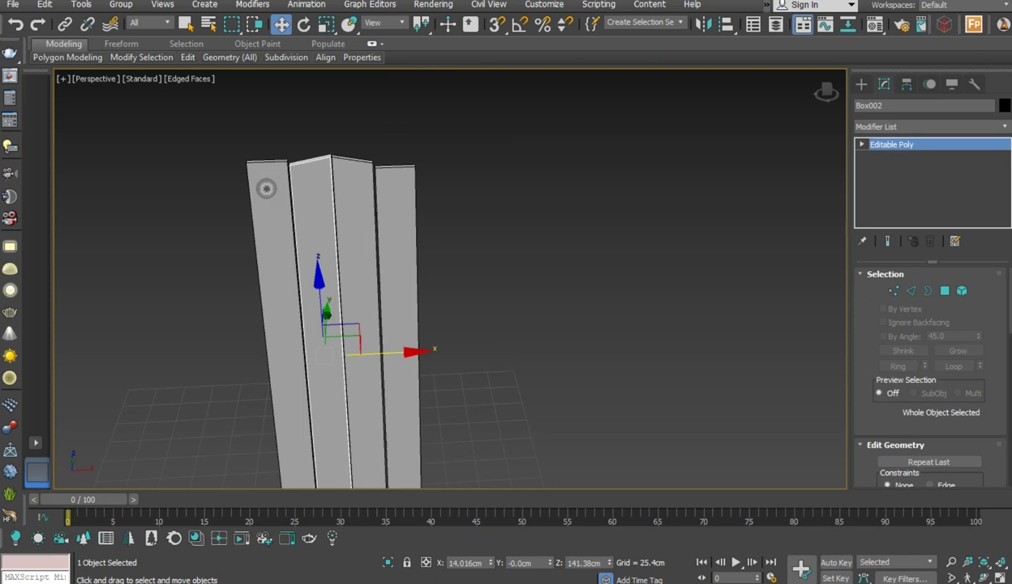
pyautogui.click(282, 200)
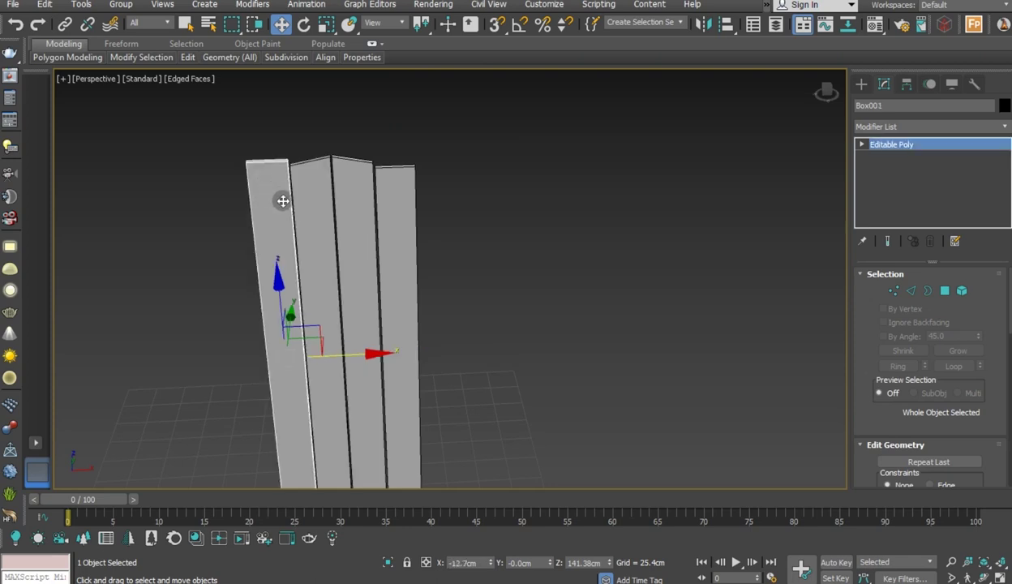
pyautogui.click(313, 237)
# Add plank copies Box005 and Box006 at the right end of the row
pyautogui.keyDown('shift'); pyautogui.moveTo(387, 358); pyautogui.dragTo(499, 340); pyautogui.keyUp('shift')
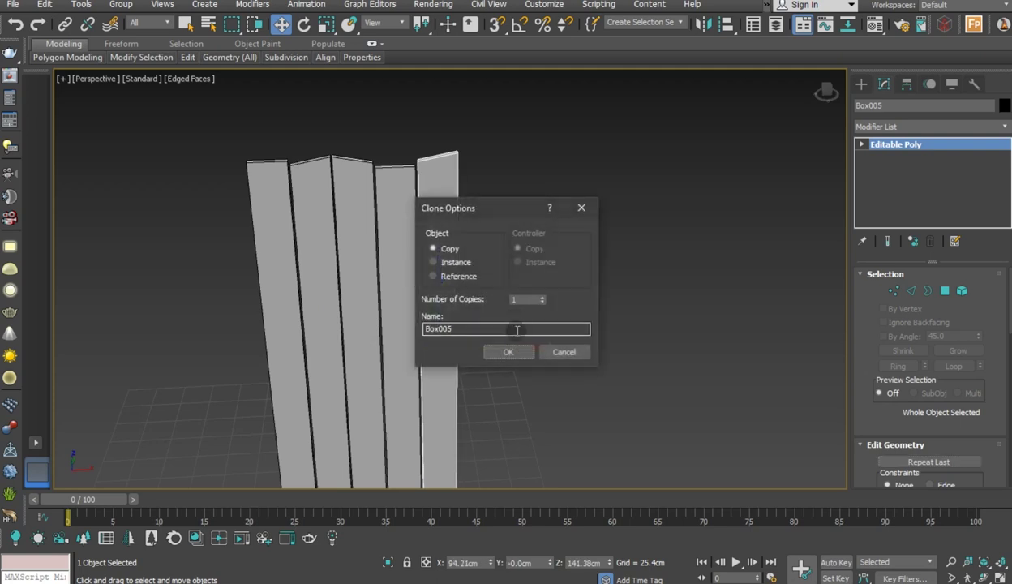
pyautogui.click(511, 351)
pyautogui.click(255, 256)
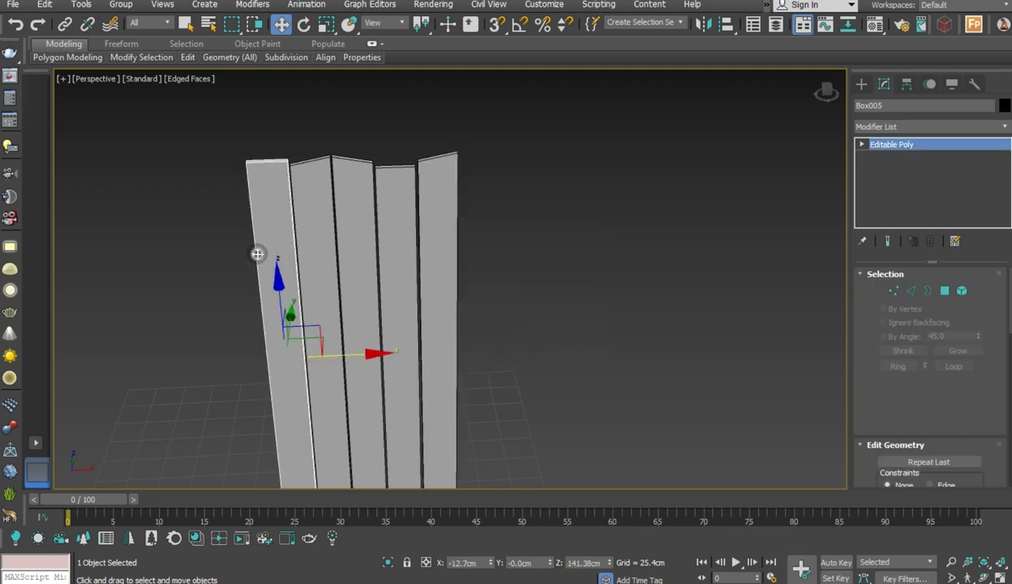
pyautogui.keyDown('shift'); pyautogui.moveTo(337, 356); pyautogui.dragTo(526, 326); pyautogui.keyUp('shift')
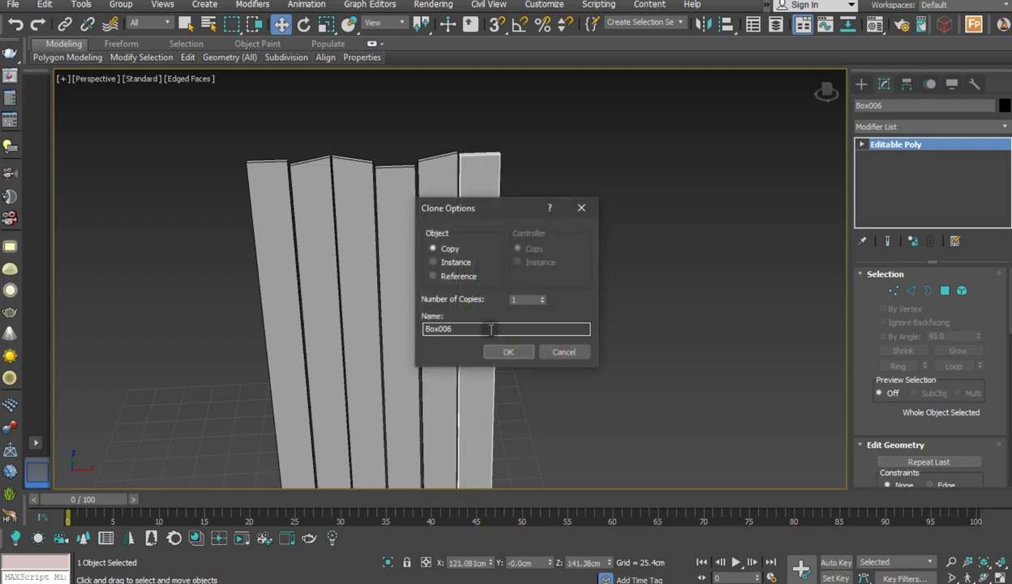
pyautogui.click(506, 352)
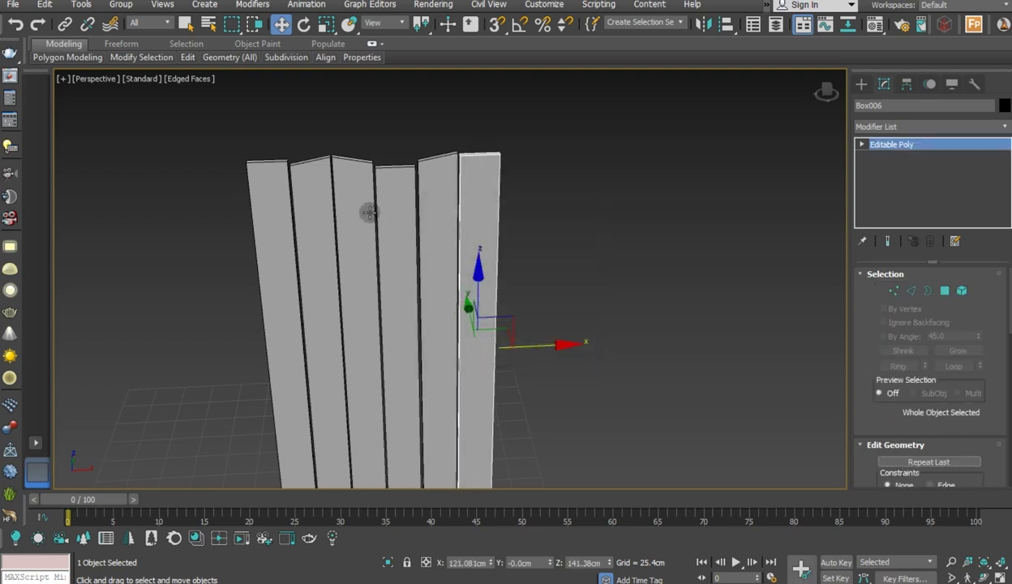
pyautogui.scroll(-3, 389, 235)
pyautogui.scroll(4, 372, 237)
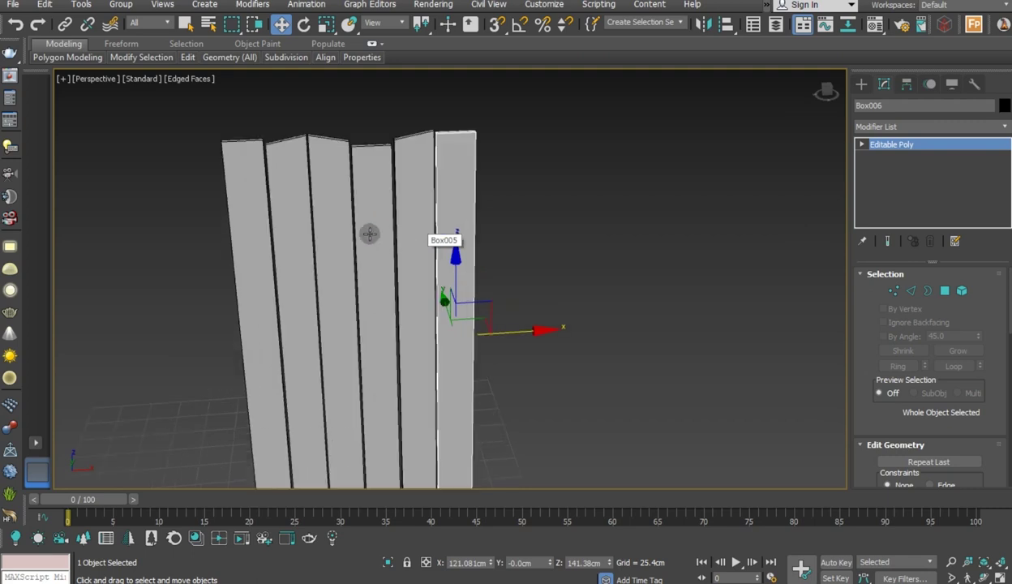
# Add plank copies Box007 and Box008 at the right end of the row
pyautogui.click(323, 225)
pyautogui.moveTo(392, 342)
pyautogui.keyDown('shift'); pyautogui.mouseDown()
pyautogui.moveTo(549, 310)
pyautogui.moveTo(535, 302)
pyautogui.mouseUp(); pyautogui.keyUp('shift')
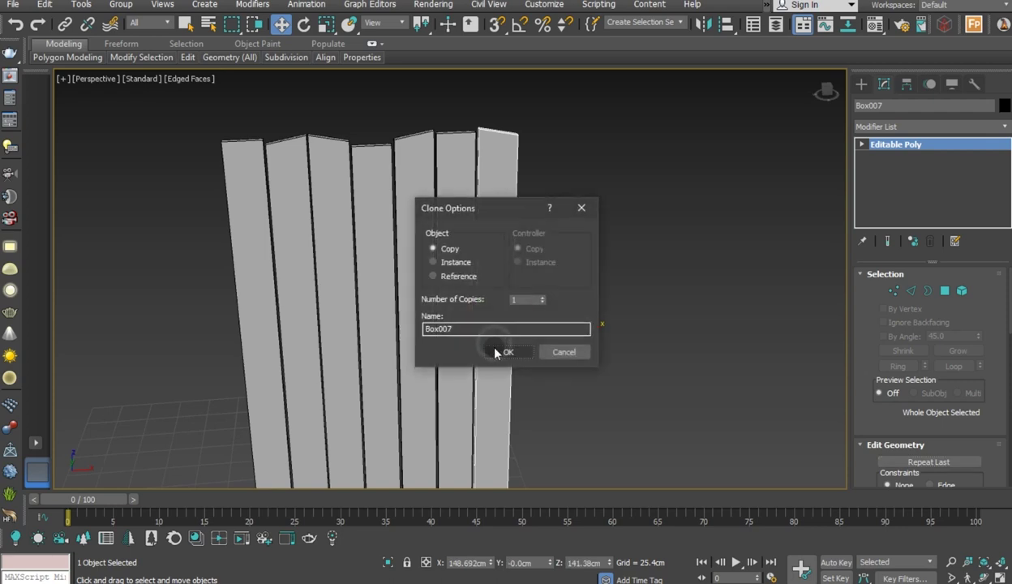
pyautogui.click(497, 352)
pyautogui.click(414, 294)
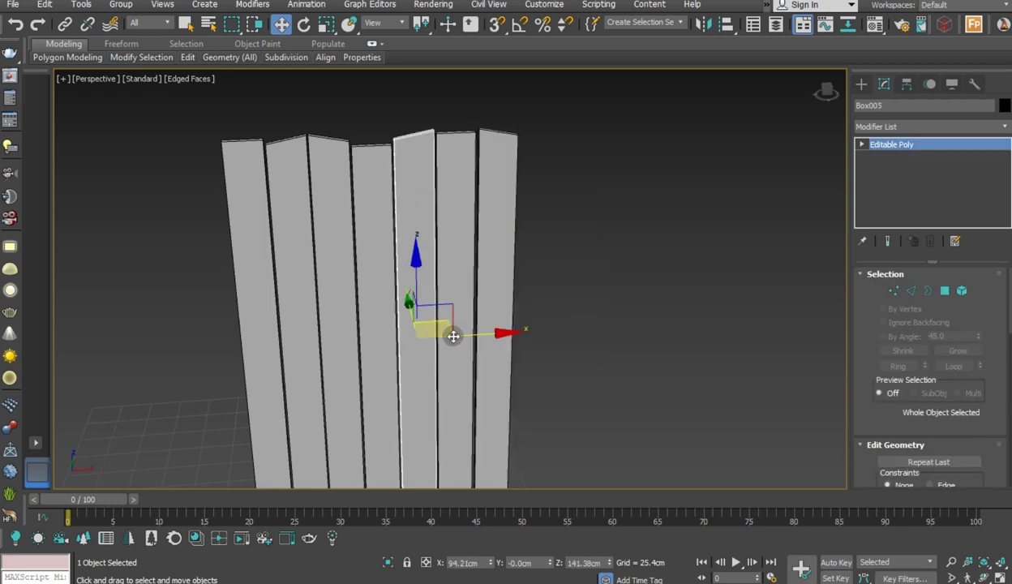
pyautogui.keyDown('shift'); pyautogui.moveTo(524, 322); pyautogui.dragTo(594, 307); pyautogui.keyUp('shift')
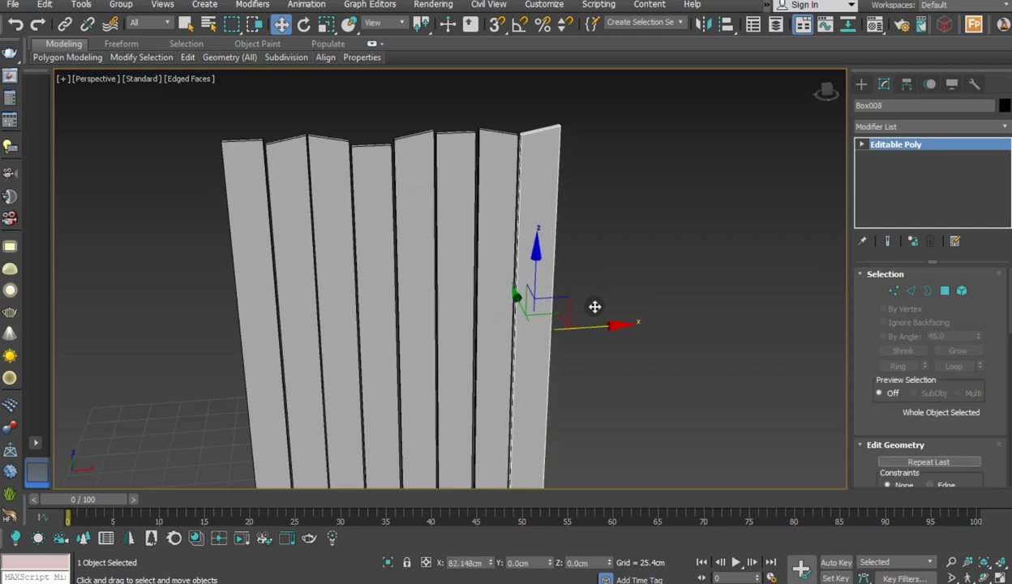
pyautogui.keyDown('shift'); pyautogui.moveTo(594, 307); pyautogui.dragTo(592, 307); pyautogui.keyUp('shift')
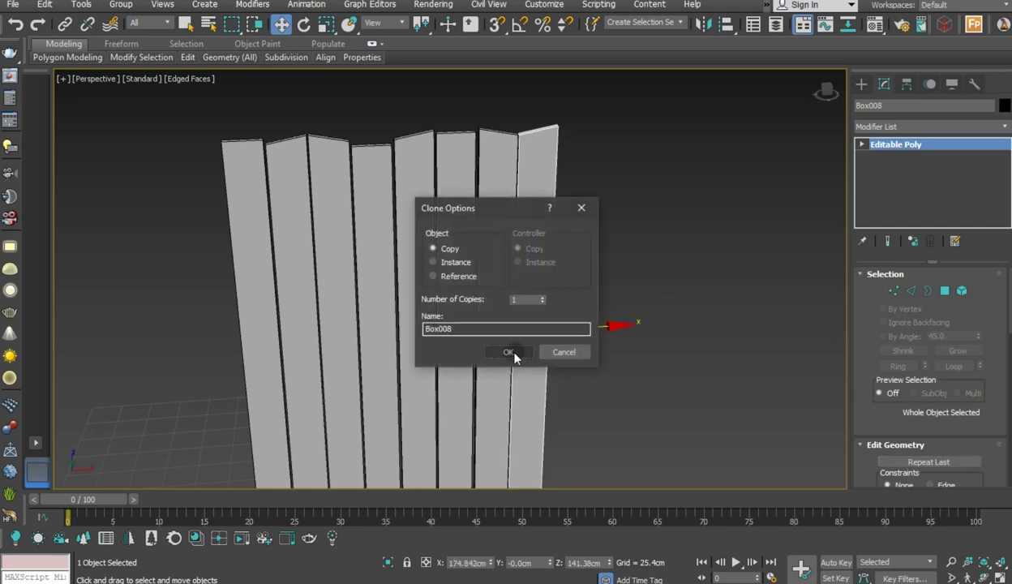
pyautogui.click(508, 351)
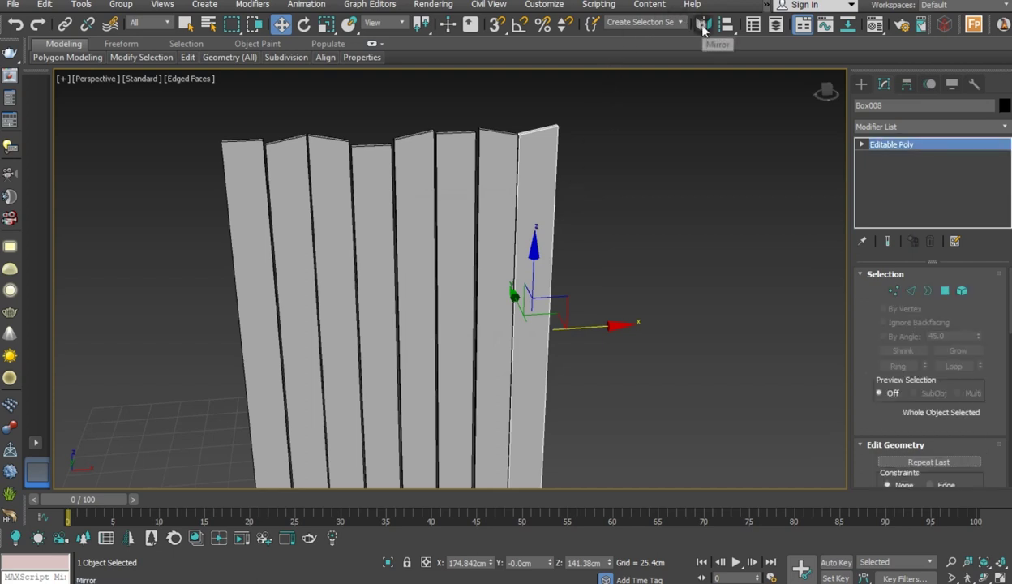
# Mirror Box008's geometry on X, collapse it, and shift it slightly right
pyautogui.click(703, 26)
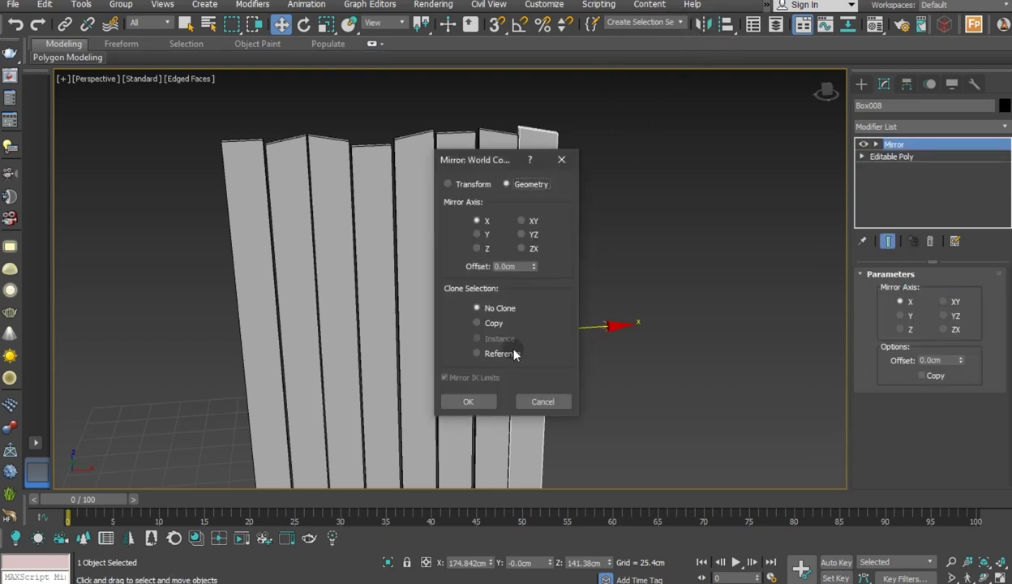
pyautogui.click(487, 402)
pyautogui.rightClick(924, 192)
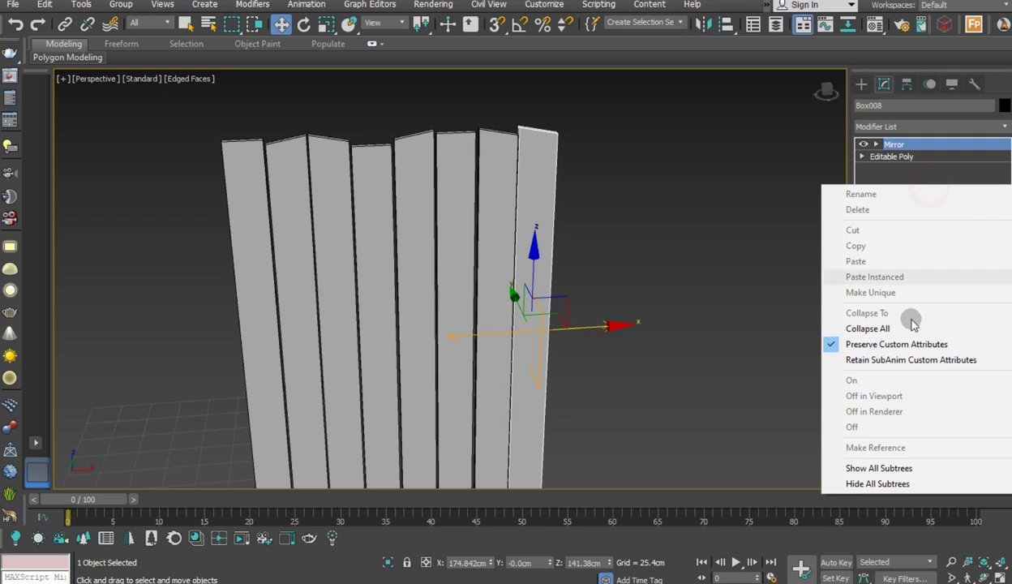
pyautogui.click(887, 330)
pyautogui.scroll(2, 547, 238)
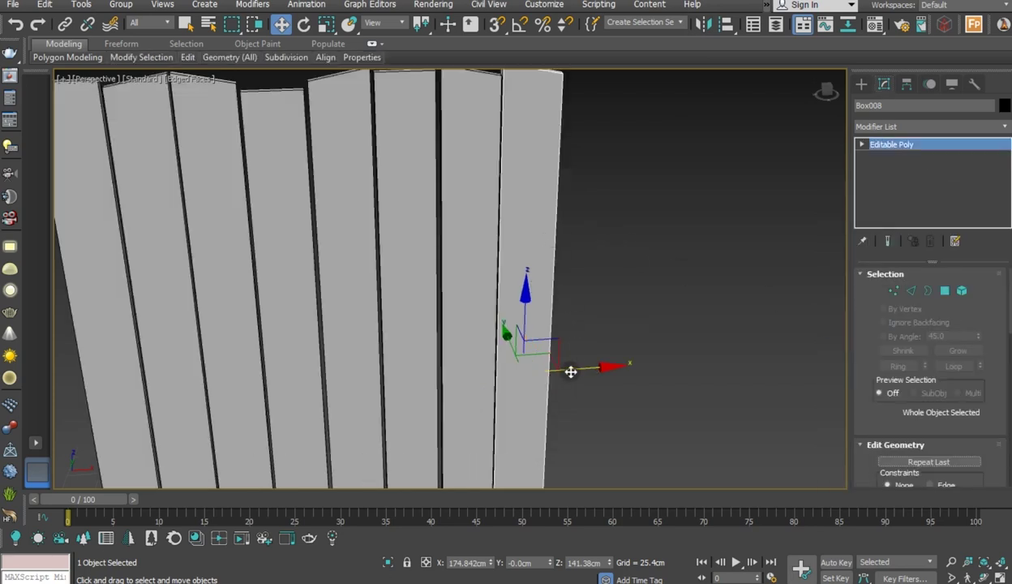
pyautogui.moveTo(577, 366); pyautogui.dragTo(580, 366)
pyautogui.scroll(-2, 334, 201)
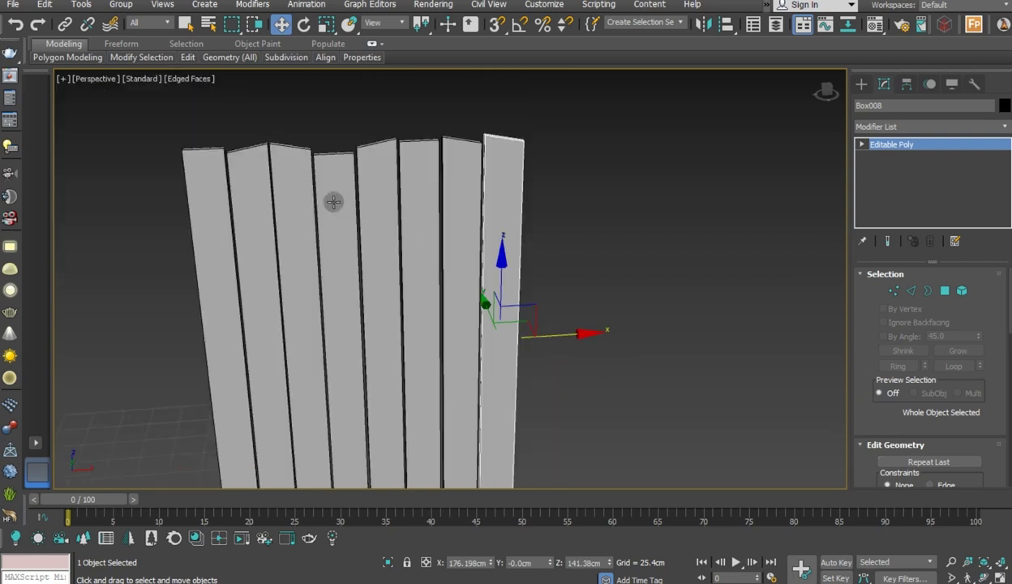
pyautogui.scroll(-2, 326, 192)
# Clone the fourth plank twice, adding Box009 and Box010 at the right end
pyautogui.click(325, 192)
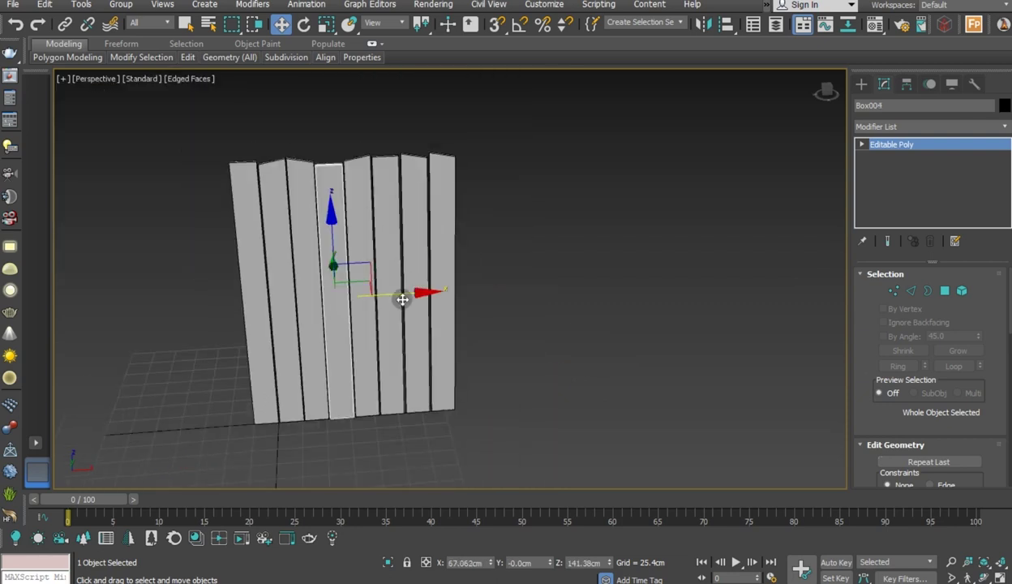
pyautogui.keyDown('shift'); pyautogui.moveTo(502, 277); pyautogui.dragTo(537, 271); pyautogui.keyUp('shift')
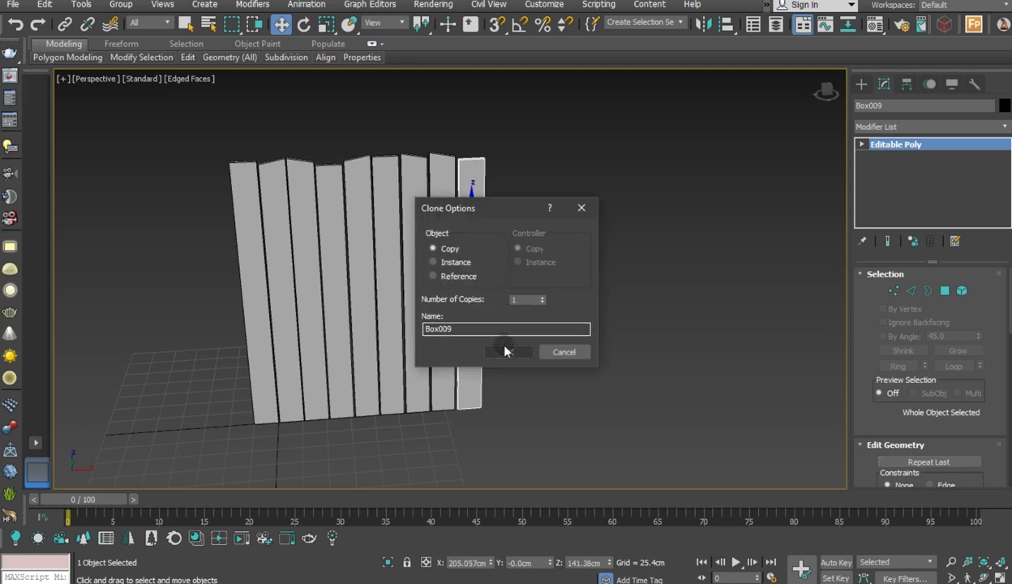
pyautogui.click(507, 348)
pyautogui.scroll(2, 500, 258)
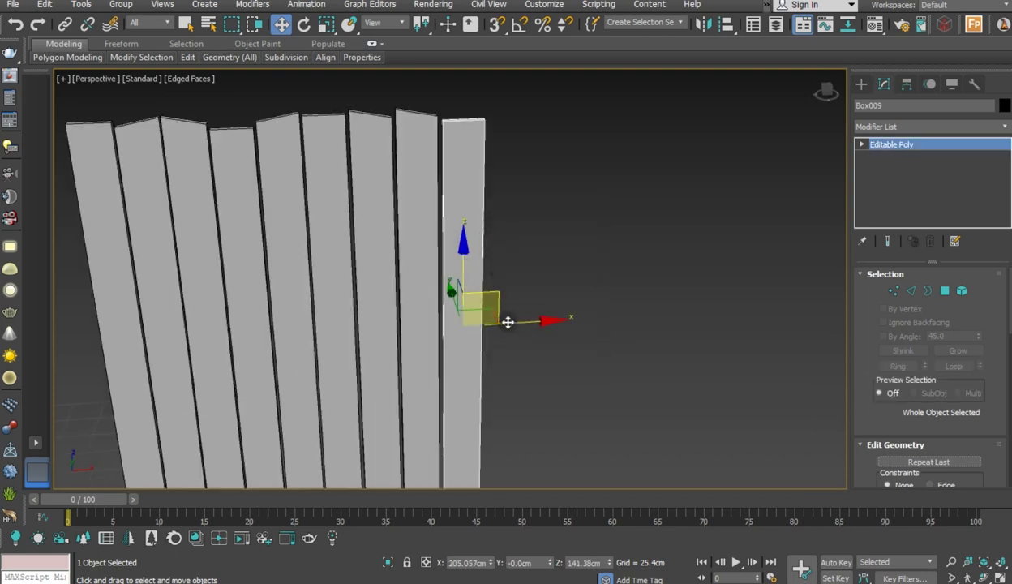
pyautogui.keyDown('shift'); pyautogui.moveTo(511, 323); pyautogui.dragTo(558, 311); pyautogui.keyUp('shift')
pyautogui.click(511, 351)
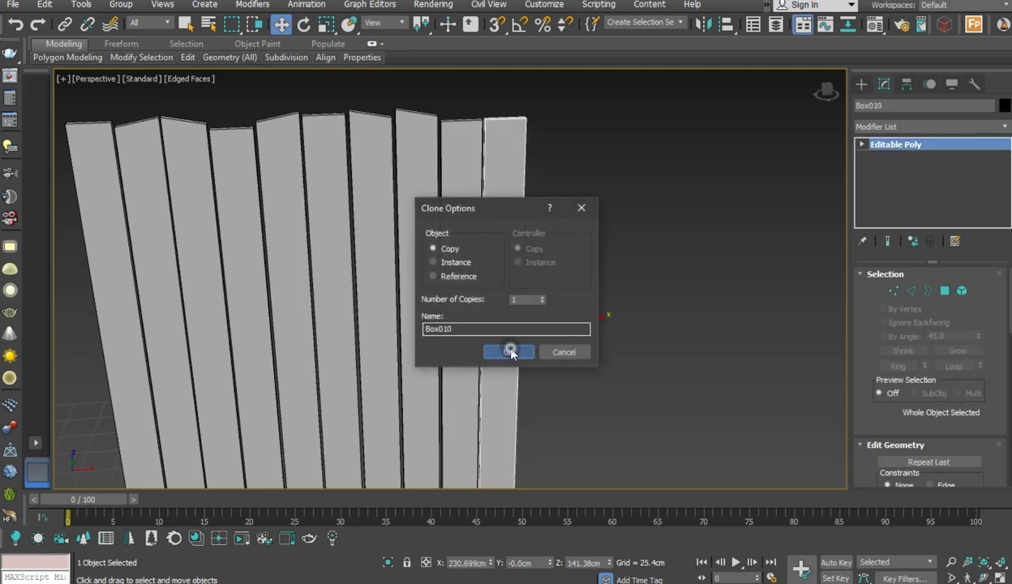
pyautogui.keyDown('alt'); pyautogui.moveTo(548, 265); pyautogui.dragTo(590, 280, button='middle'); pyautogui.keyUp('alt')
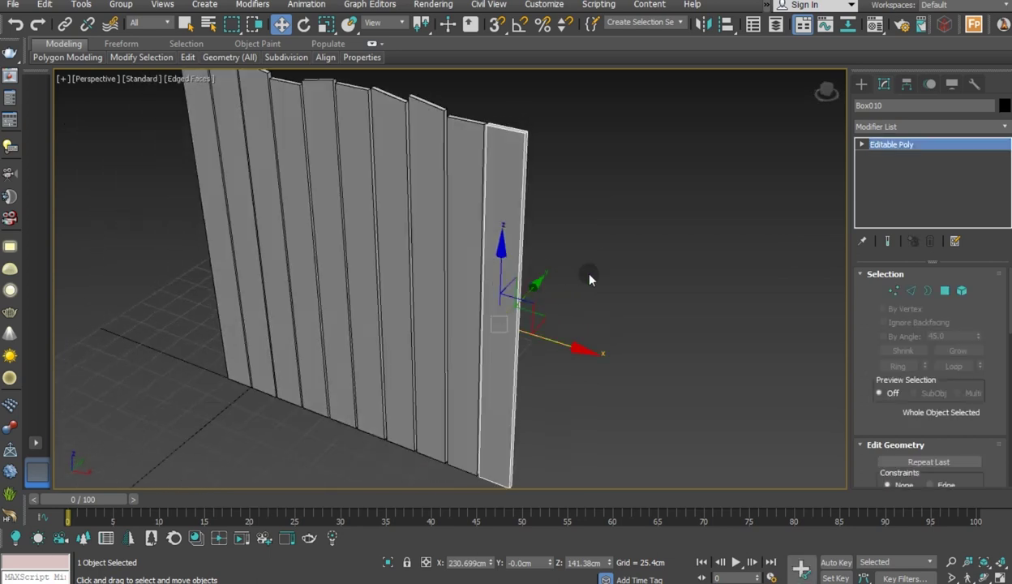
pyautogui.click(611, 275)
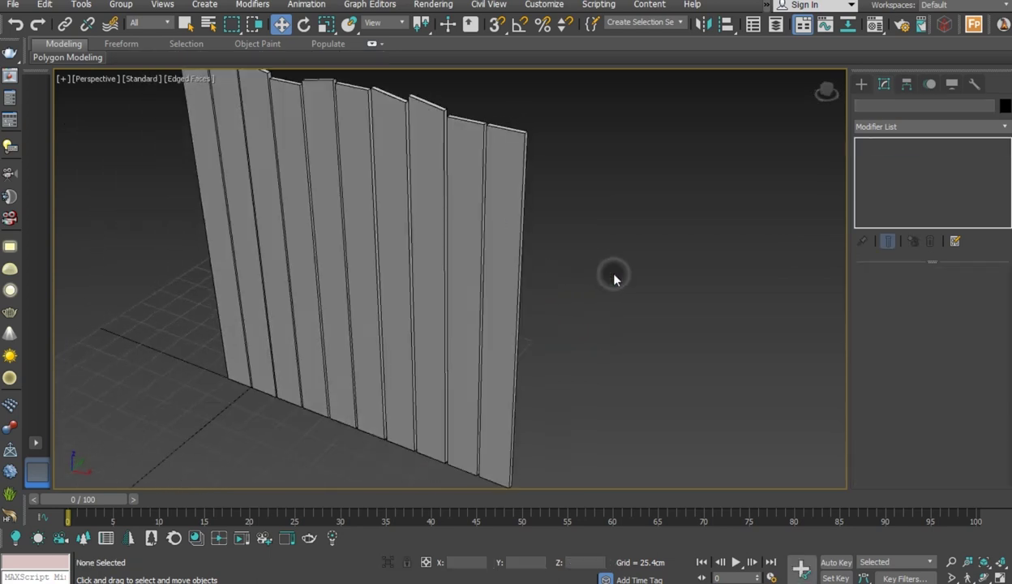
# Widen end plank Box010 by pushing its side polygon out along X
pyautogui.click(483, 273)
pyautogui.keyDown('alt'); pyautogui.moveTo(542, 278); pyautogui.dragTo(535, 298, button='middle'); pyautogui.keyUp('alt')
pyautogui.click(944, 290)
pyautogui.click(523, 253)
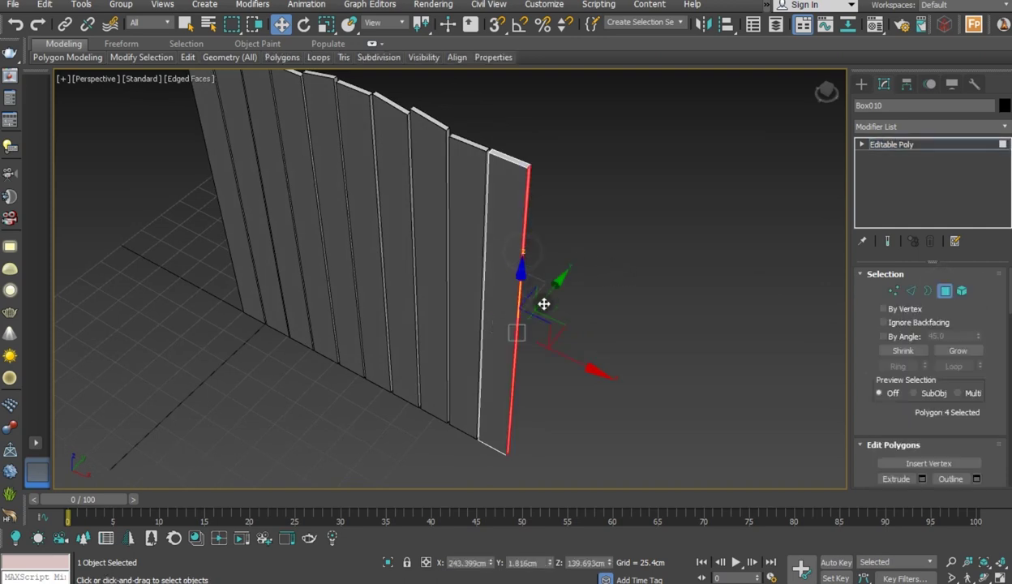
pyautogui.moveTo(567, 357); pyautogui.dragTo(711, 409)
pyautogui.moveTo(669, 339)
pyautogui.keyDown('alt'); pyautogui.mouseDown(button='middle')
pyautogui.moveTo(534, 283)
pyautogui.moveTo(611, 276)
pyautogui.mouseUp(button='middle'); pyautogui.keyUp('alt')
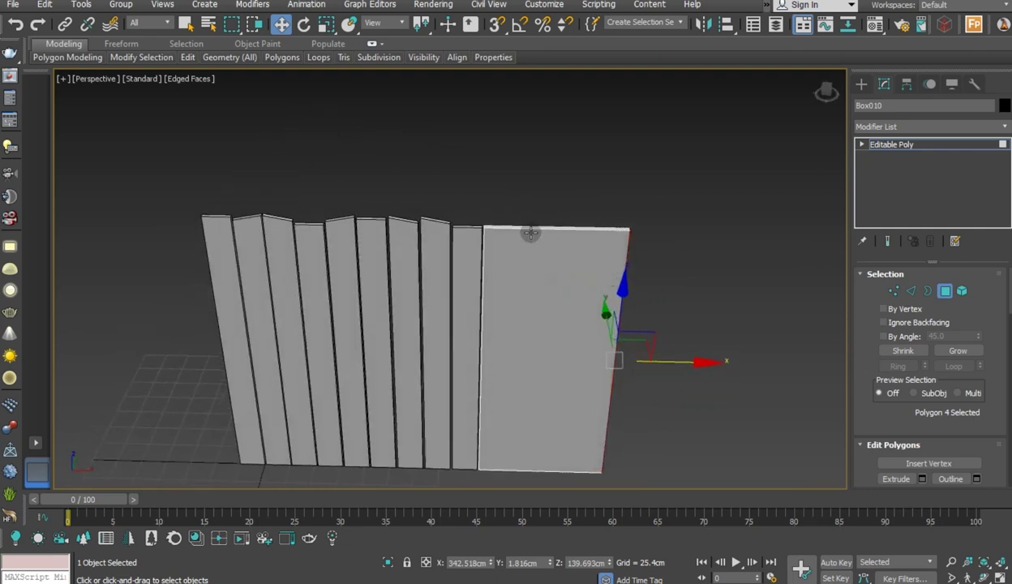
# Raise Box010's top polygon up along Z, making the panel taller
pyautogui.scroll(3, 530, 233)
pyautogui.click(524, 227)
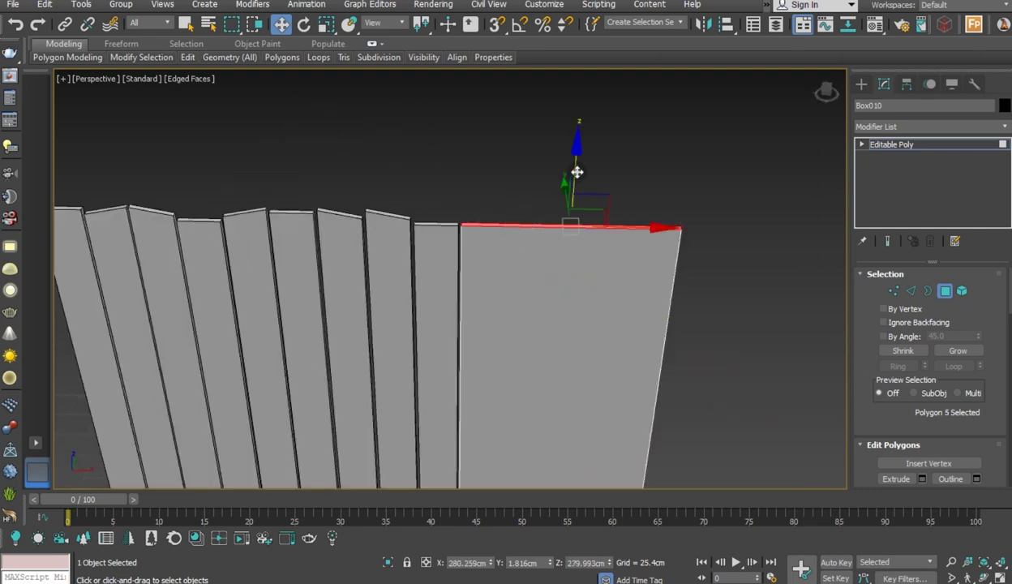
pyautogui.moveTo(576, 171); pyautogui.dragTo(577, 146)
pyautogui.scroll(-3, 478, 217)
pyautogui.keyDown('alt'); pyautogui.moveTo(512, 255); pyautogui.dragTo(531, 235, button='middle'); pyautogui.keyUp('alt')
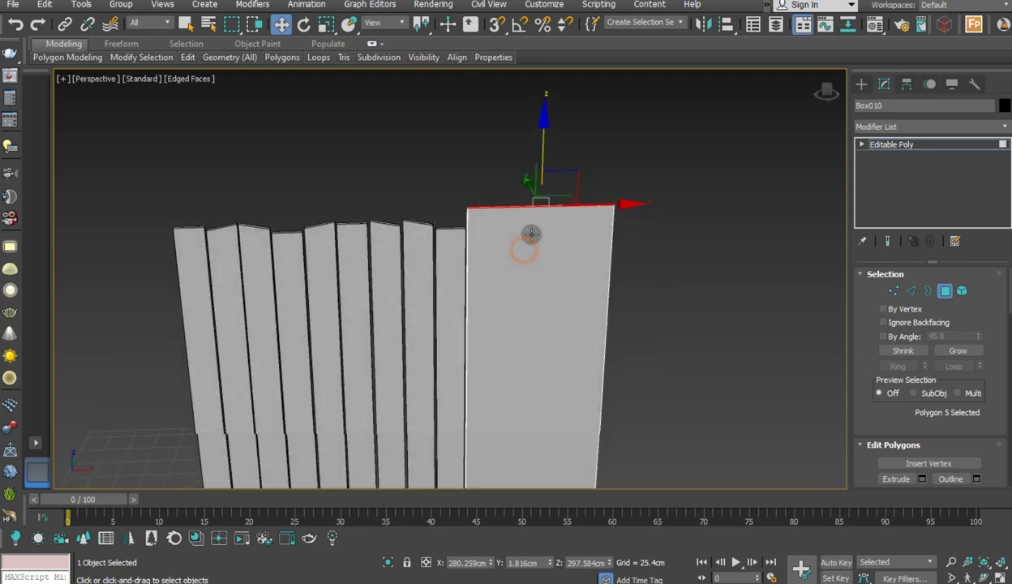
pyautogui.keyDown('alt'); pyautogui.moveTo(626, 274); pyautogui.dragTo(587, 290, button='middle'); pyautogui.keyUp('alt')
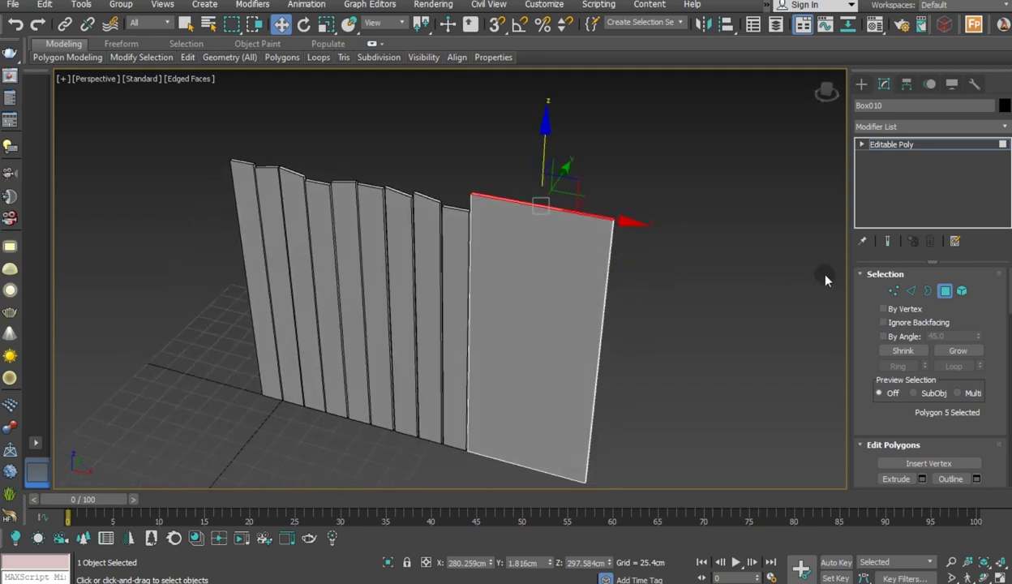
# Select the vertices along the wide panel's right edge at Vertex level
pyautogui.click(892, 290)
pyautogui.scroll(-3, 630, 179)
pyautogui.moveTo(646, 191); pyautogui.dragTo(572, 426)
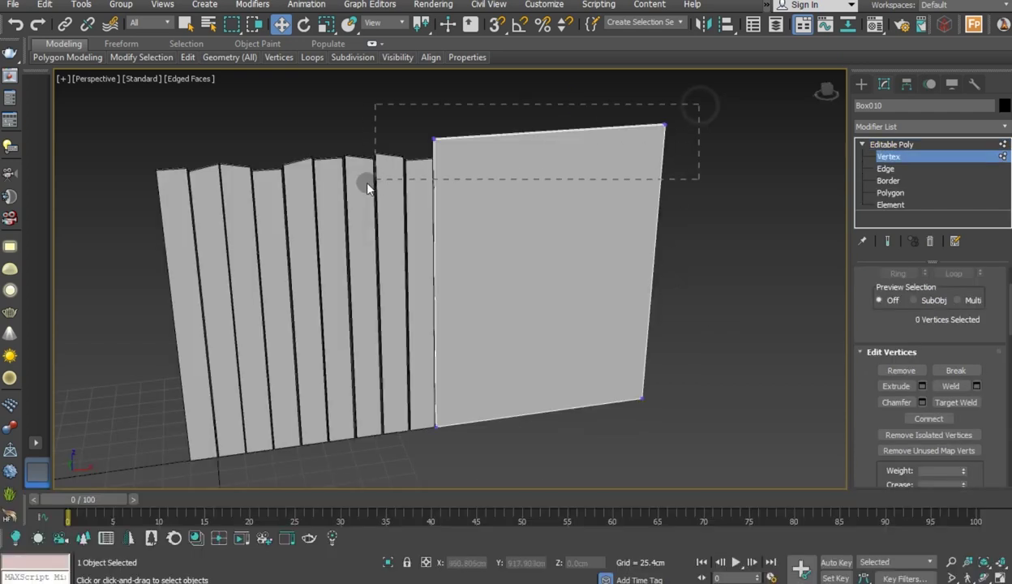
# Lower Box010's four top vertices on Z to about 280 cm
pyautogui.moveTo(701, 111); pyautogui.dragTo(361, 181)
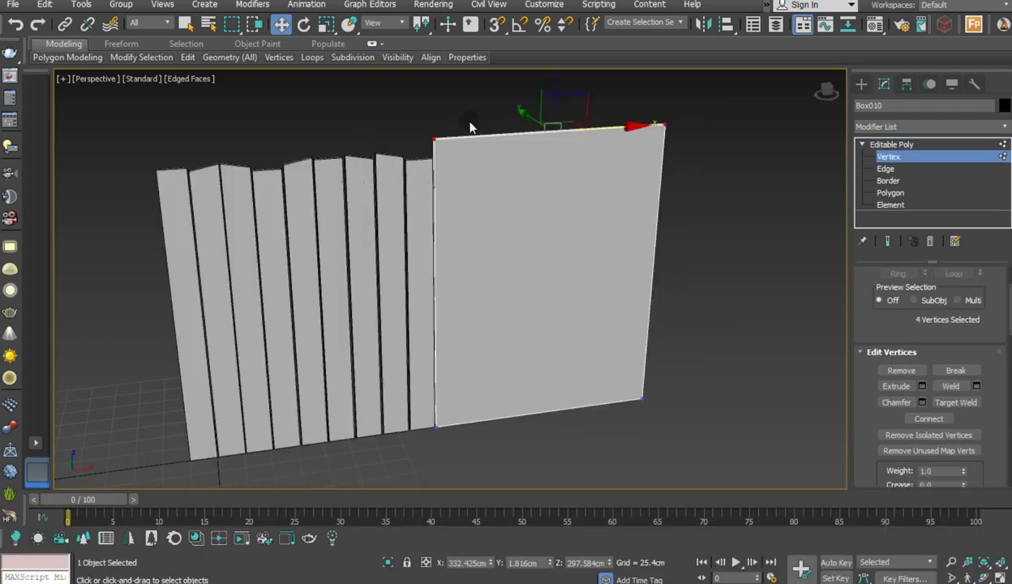
pyautogui.moveTo(554, 79); pyautogui.dragTo(557, 95)
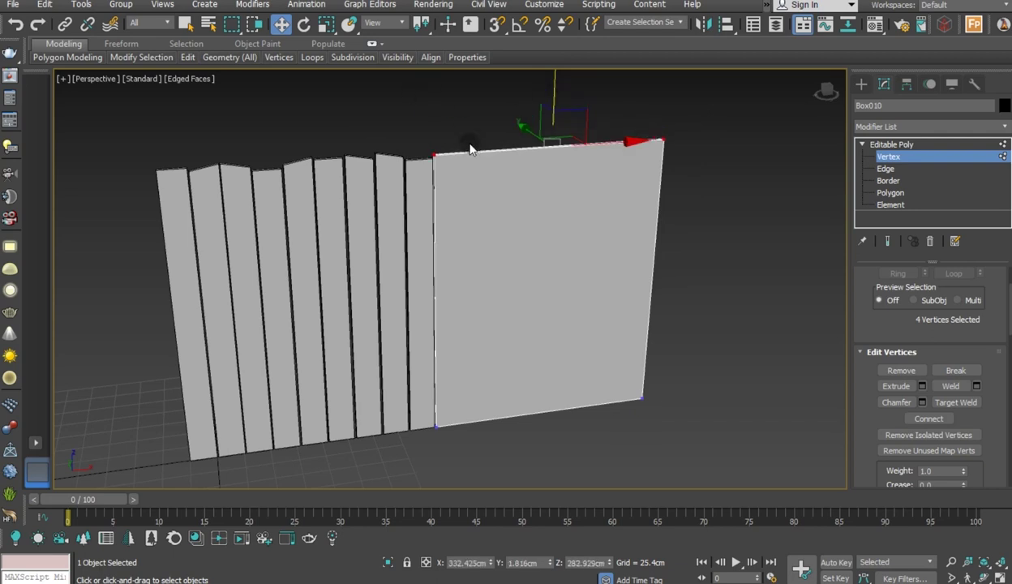
pyautogui.scroll(3, 611, 122)
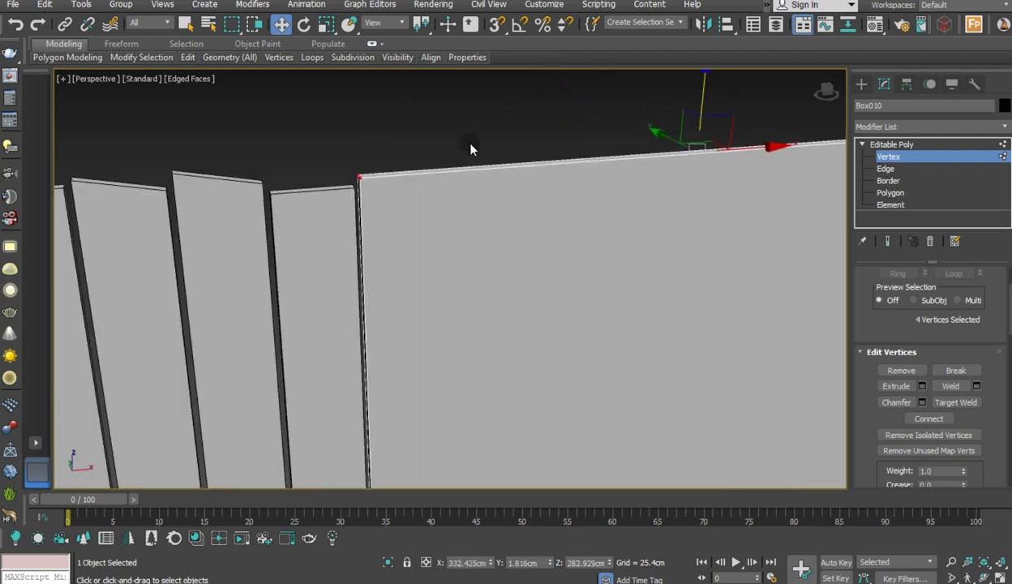
pyautogui.scroll(-2, 300, 195)
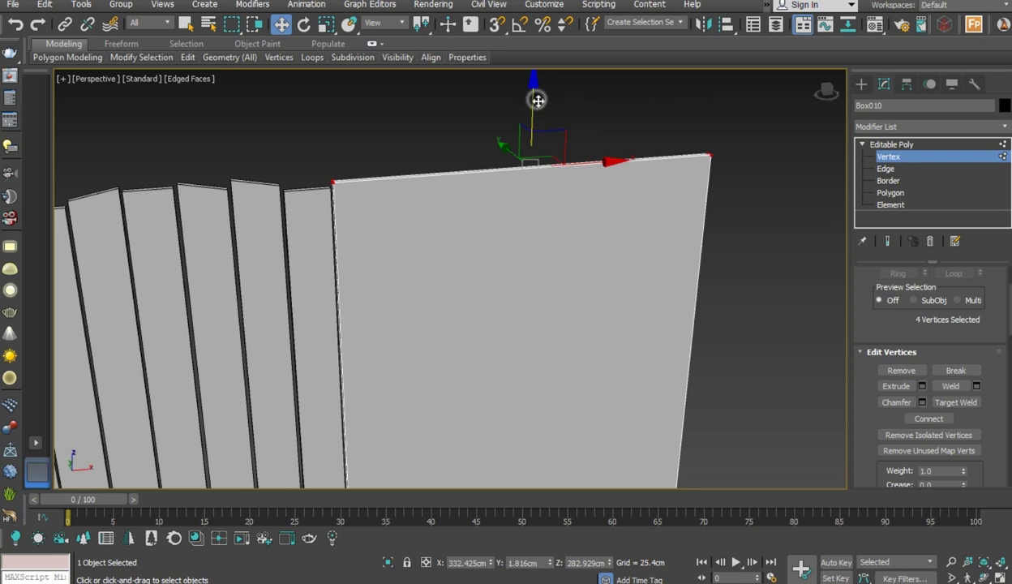
pyautogui.moveTo(537, 100); pyautogui.dragTo(538, 106)
pyautogui.scroll(-2, 451, 186)
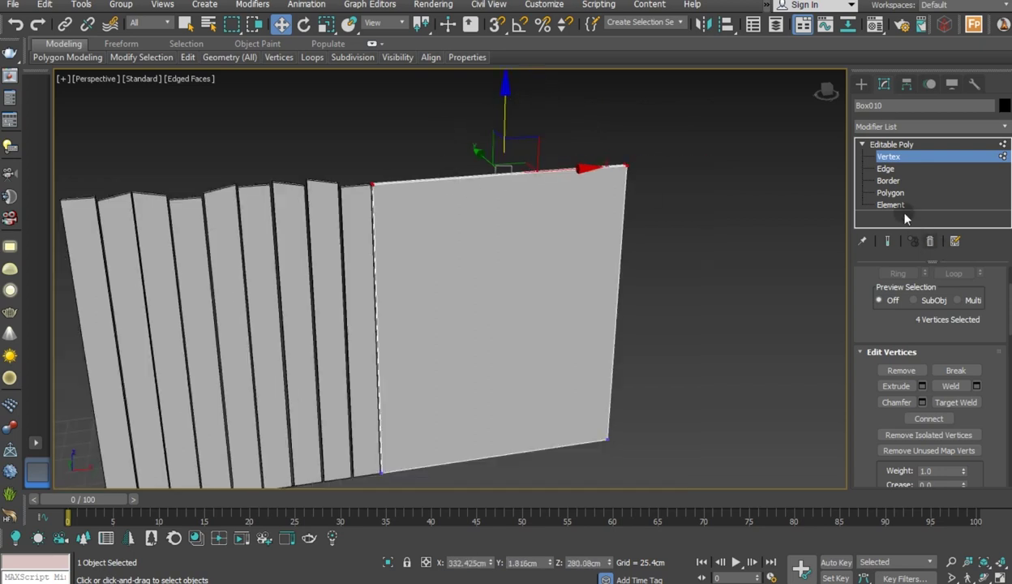
pyautogui.click(885, 168)
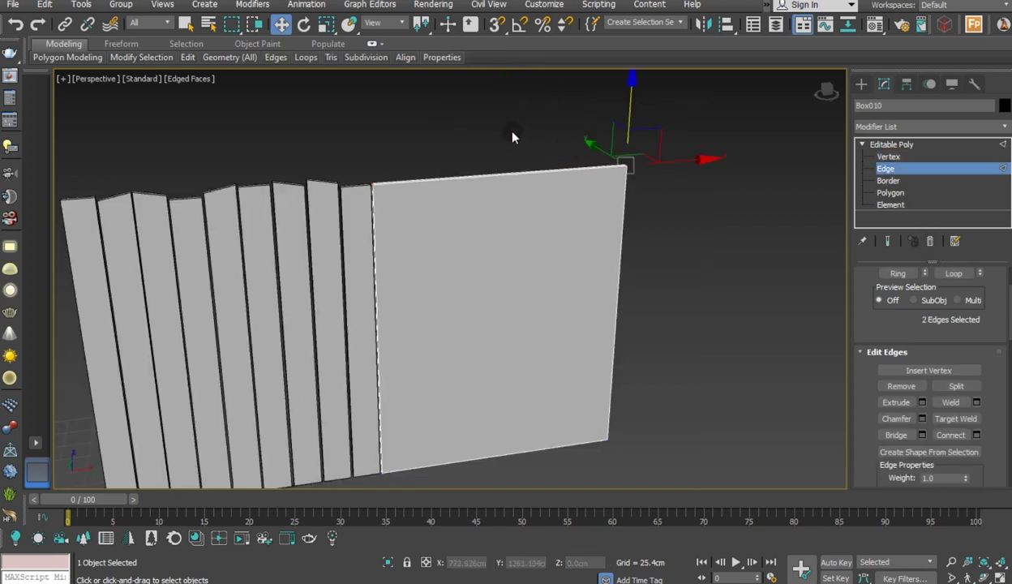
# Connect the top-edge ring with 1 segment to add a centre vertical edge
pyautogui.hotkey('ctrl', 'd')
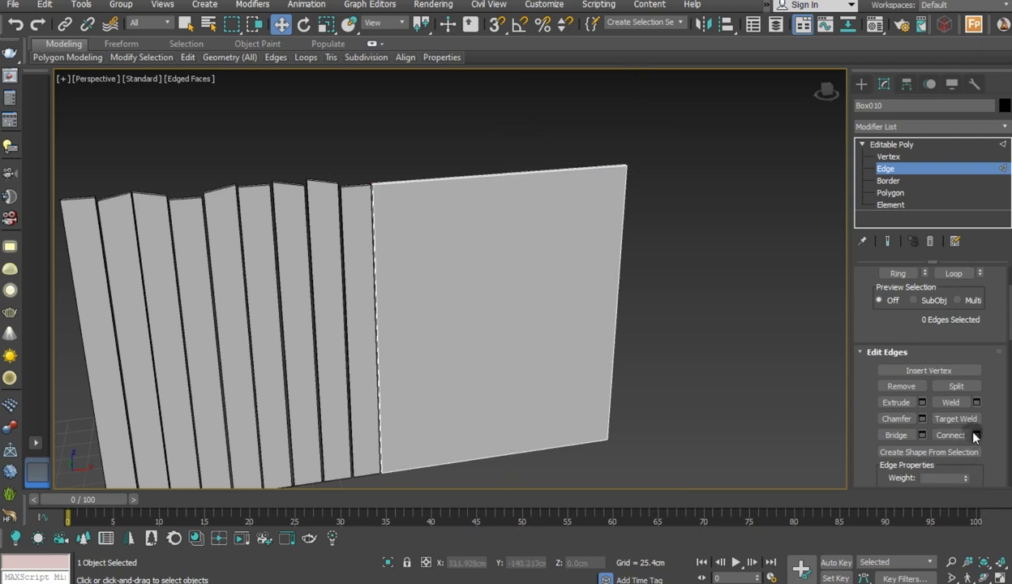
pyautogui.click(975, 436)
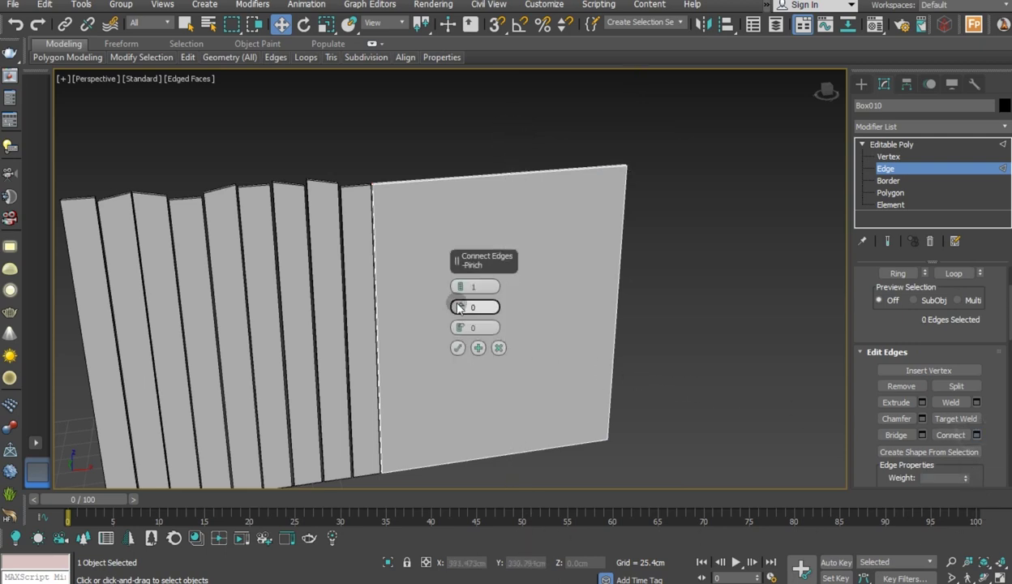
pyautogui.click(500, 348)
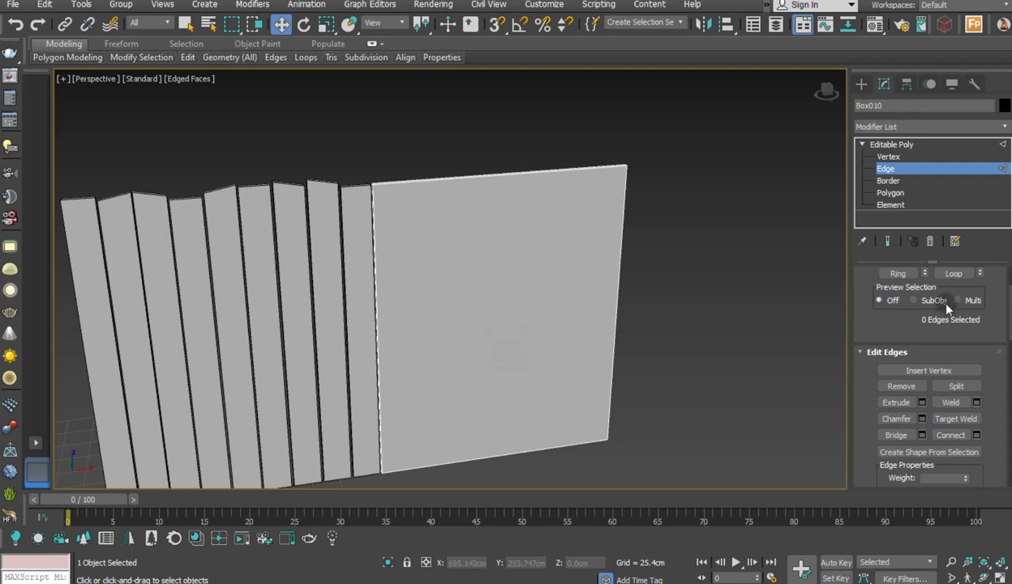
pyautogui.click(525, 175)
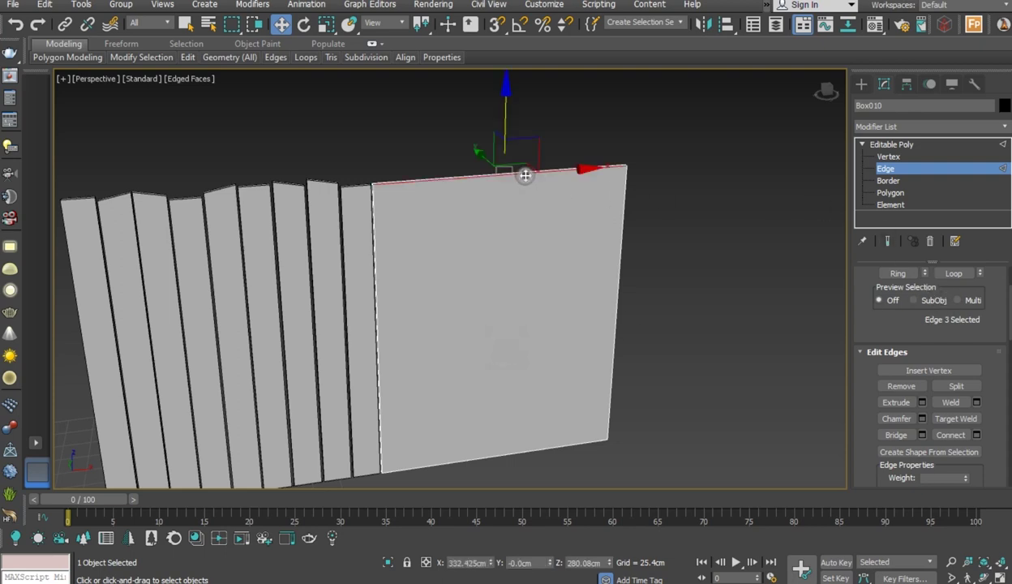
pyautogui.click(898, 273)
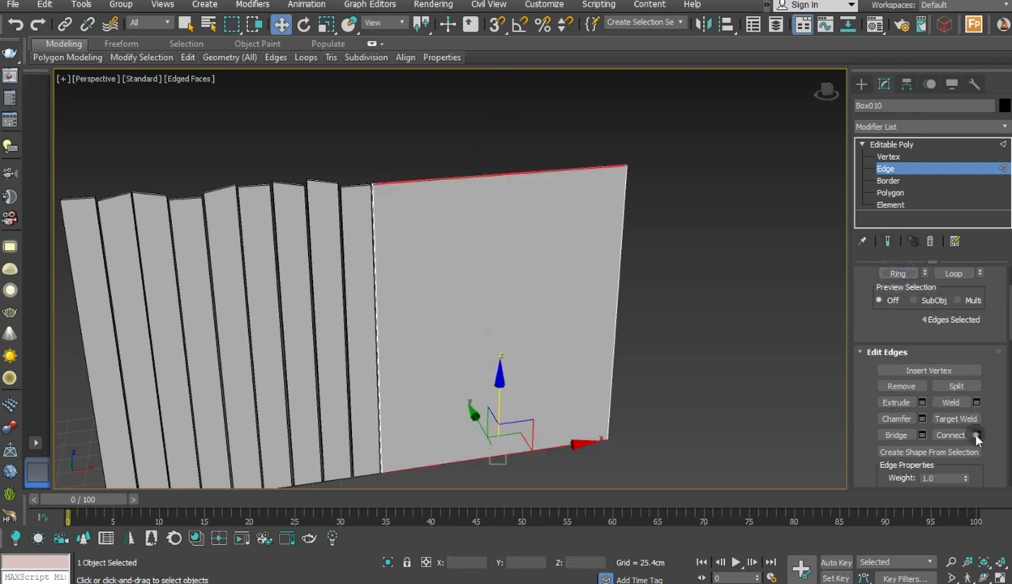
pyautogui.click(977, 434)
pyautogui.click(457, 348)
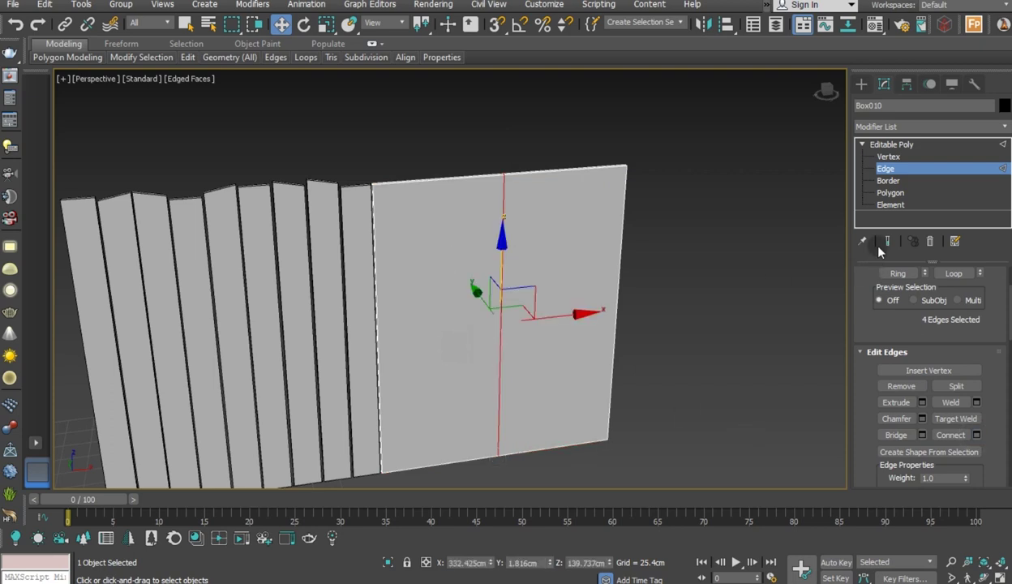
pyautogui.click(888, 156)
pyautogui.moveTo(447, 149); pyautogui.dragTo(556, 208)
# Raise the panel's middle top vertices on Z into a peak
pyautogui.moveTo(501, 126); pyautogui.dragTo(475, 77)
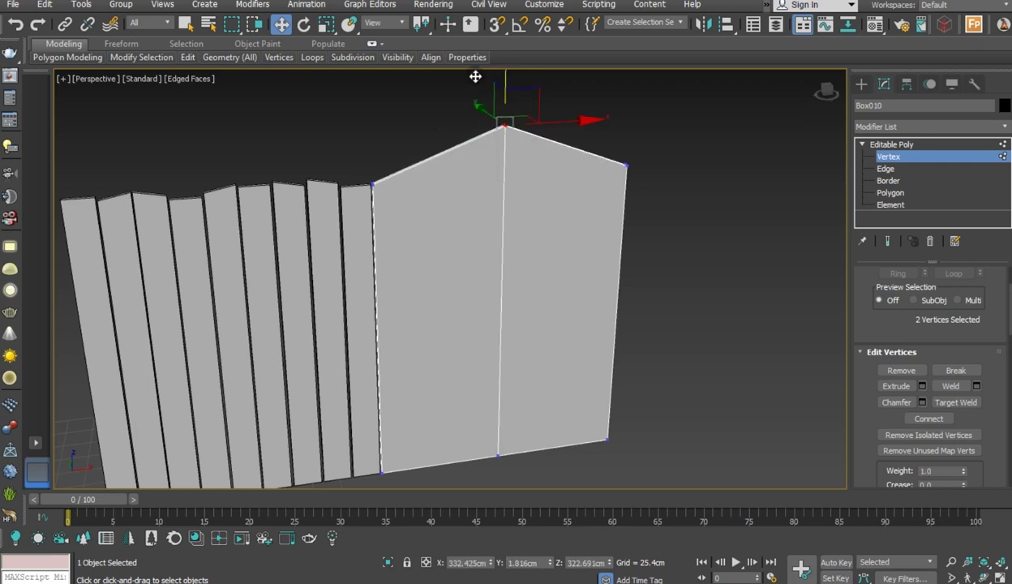
pyautogui.keyDown('alt'); pyautogui.moveTo(513, 156); pyautogui.dragTo(766, 214, button='middle'); pyautogui.keyUp('alt')
pyautogui.click(887, 169)
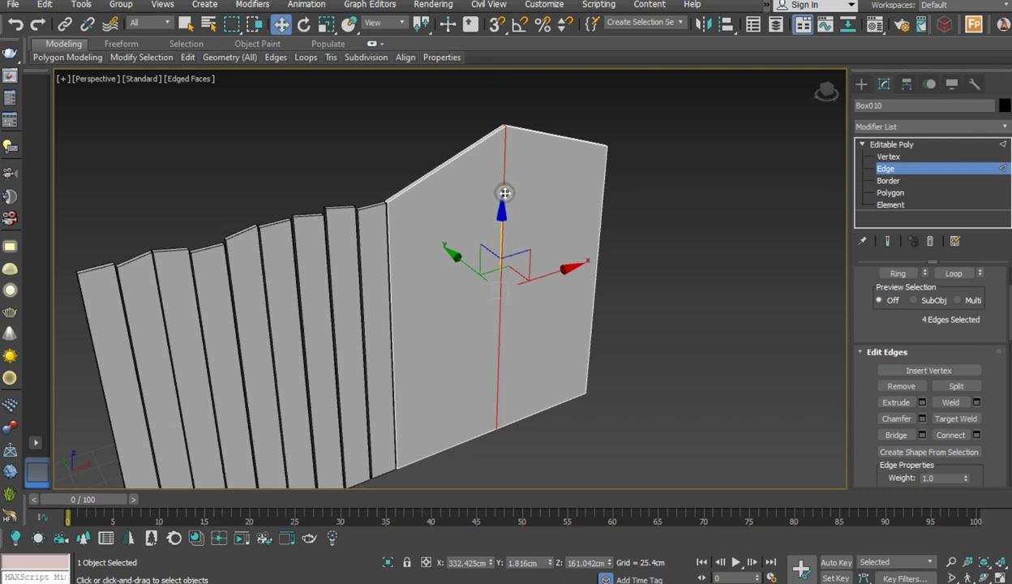
# Chamfer the peak edge with 6 segments at about 82.575 cm into an arch
pyautogui.click(922, 418)
pyautogui.keyDown('alt'); pyautogui.moveTo(607, 322); pyautogui.dragTo(499, 291, button='middle'); pyautogui.keyUp('alt')
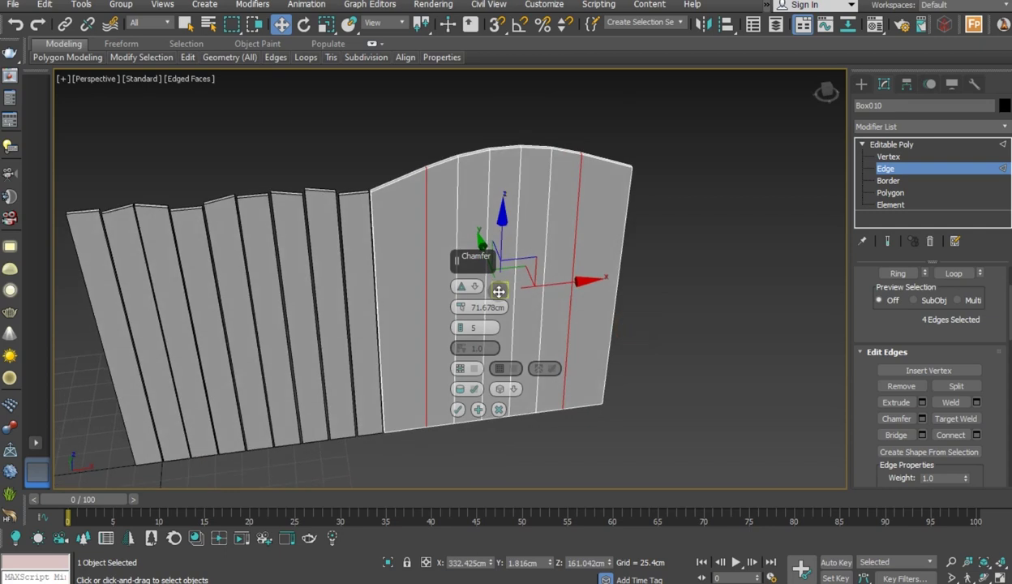
pyautogui.moveTo(457, 258); pyautogui.dragTo(694, 243)
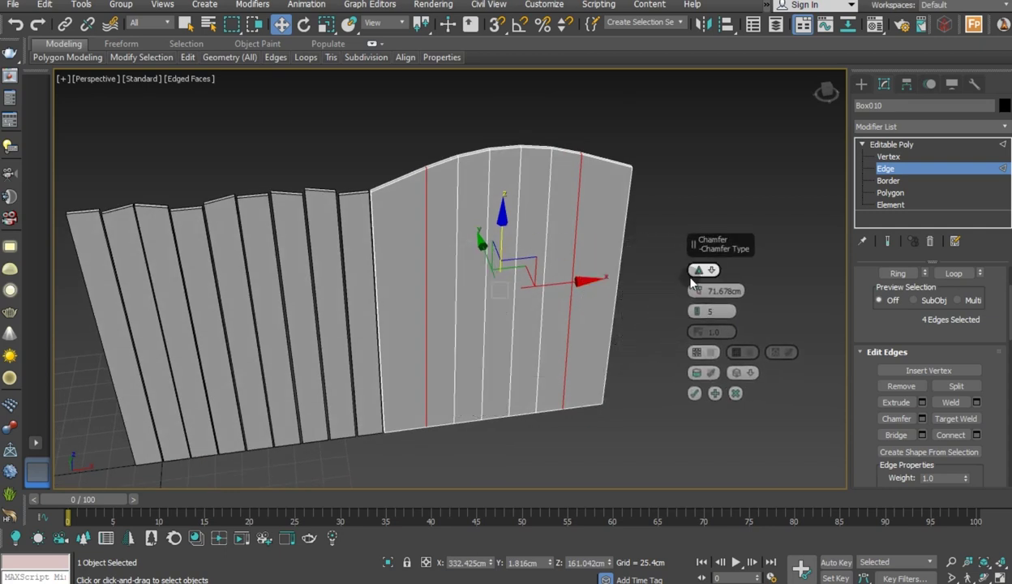
pyautogui.moveTo(700, 311); pyautogui.dragTo(696, 261)
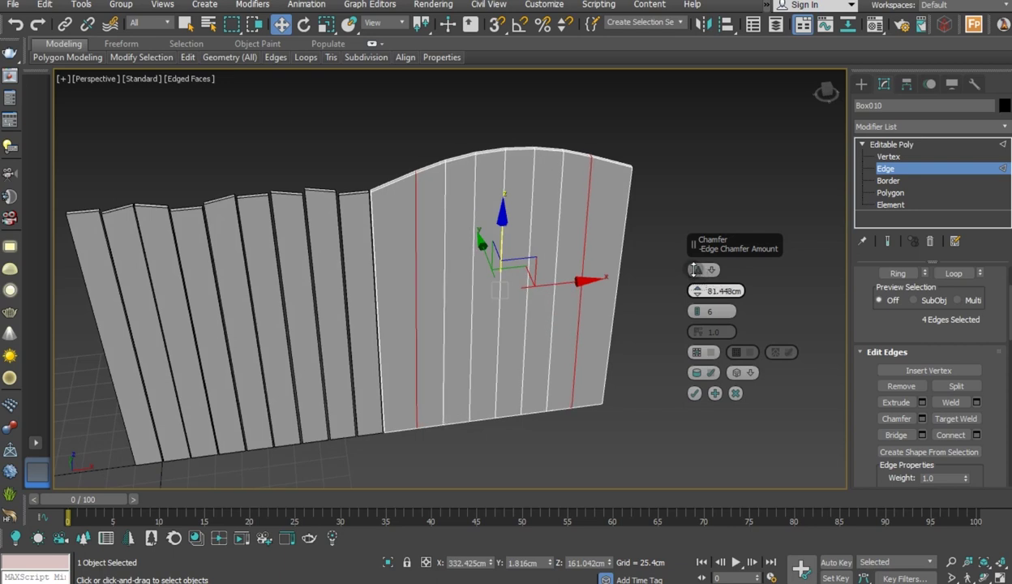
pyautogui.keyDown('alt'); pyautogui.moveTo(576, 256); pyautogui.dragTo(571, 204, button='middle'); pyautogui.keyUp('alt')
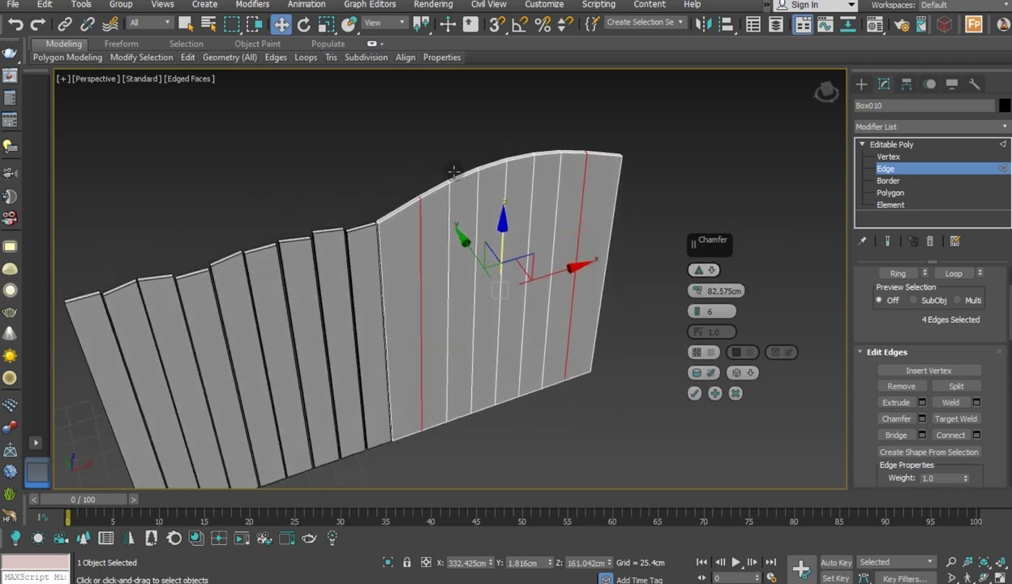
pyautogui.scroll(3, 474, 184)
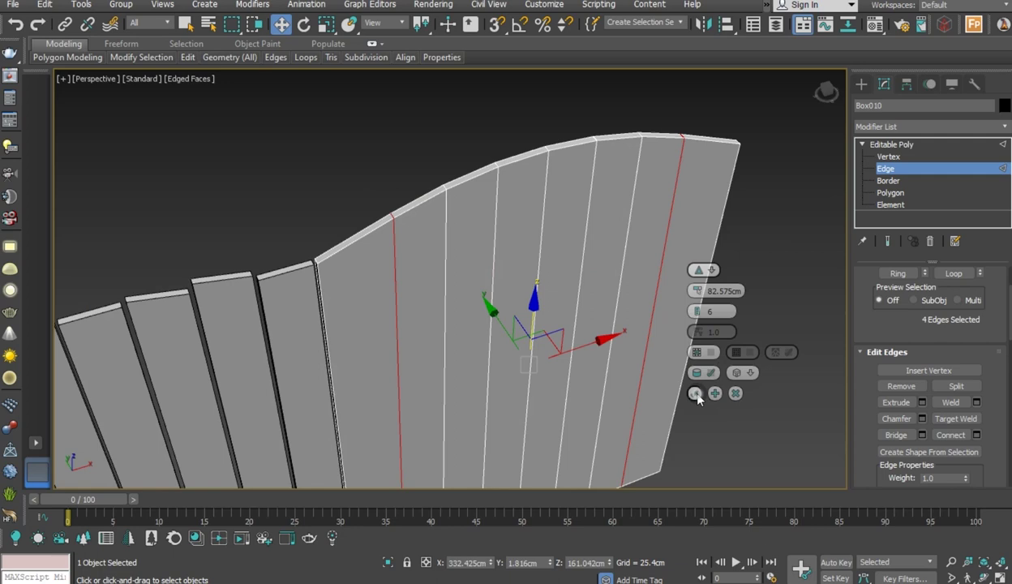
pyautogui.click(695, 393)
pyautogui.click(749, 337)
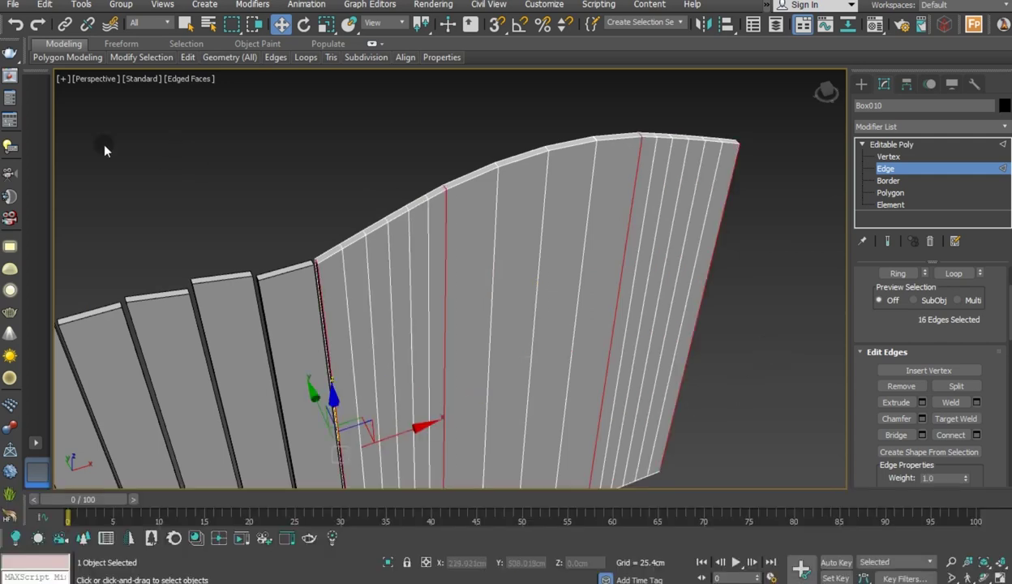
# Ring-select the arched panel's vertical edges, then Alt-remove one extra edge
pyautogui.click(16, 24)
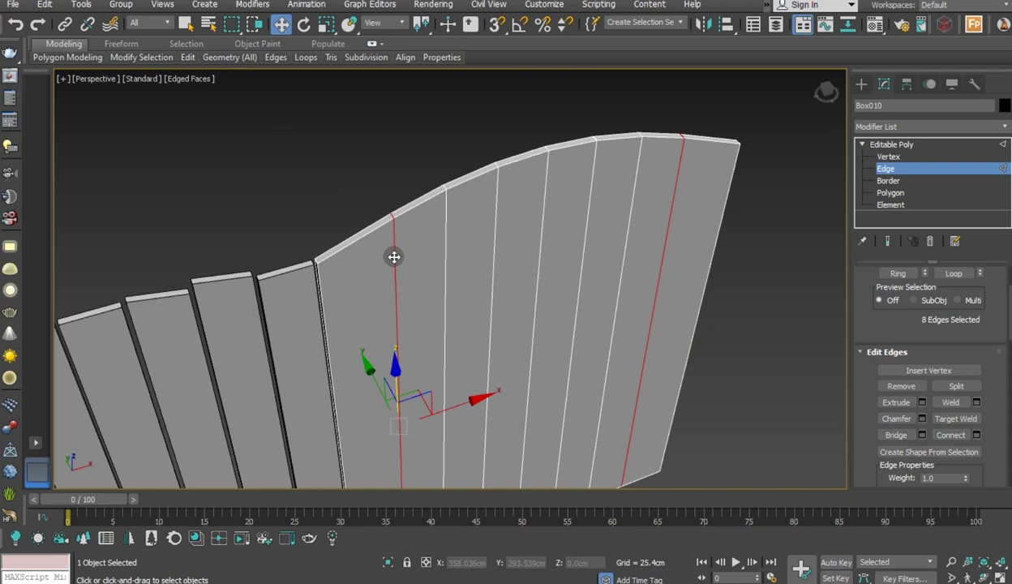
pyautogui.keyDown('alt'); pyautogui.click(655, 270); pyautogui.keyUp('alt')
pyautogui.click(900, 273)
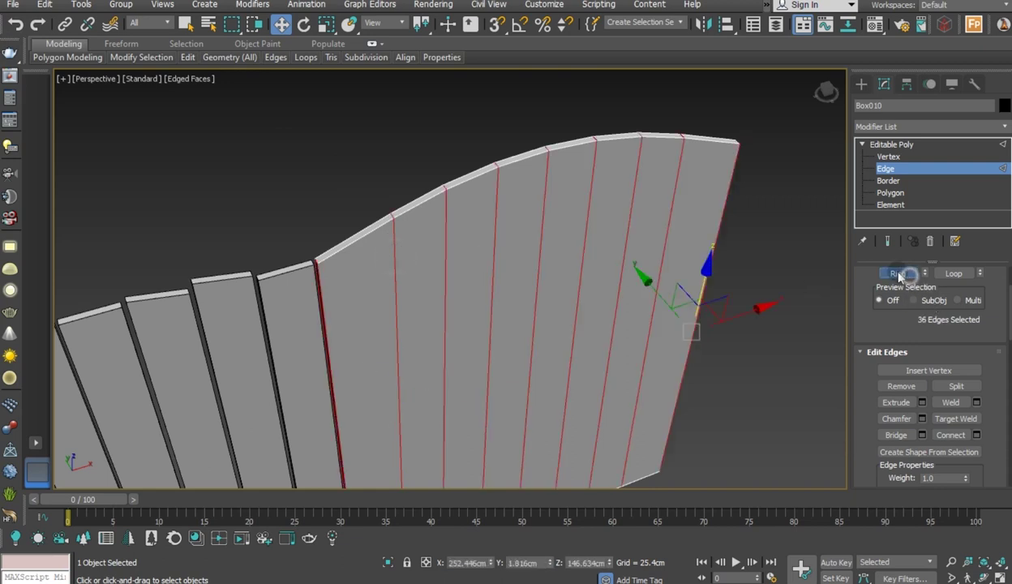
pyautogui.keyDown('alt'); pyautogui.moveTo(400, 143); pyautogui.dragTo(468, 216, button='middle'); pyautogui.keyUp('alt')
pyautogui.keyDown('alt'); pyautogui.moveTo(505, 266); pyautogui.dragTo(480, 226, button='middle'); pyautogui.keyUp('alt')
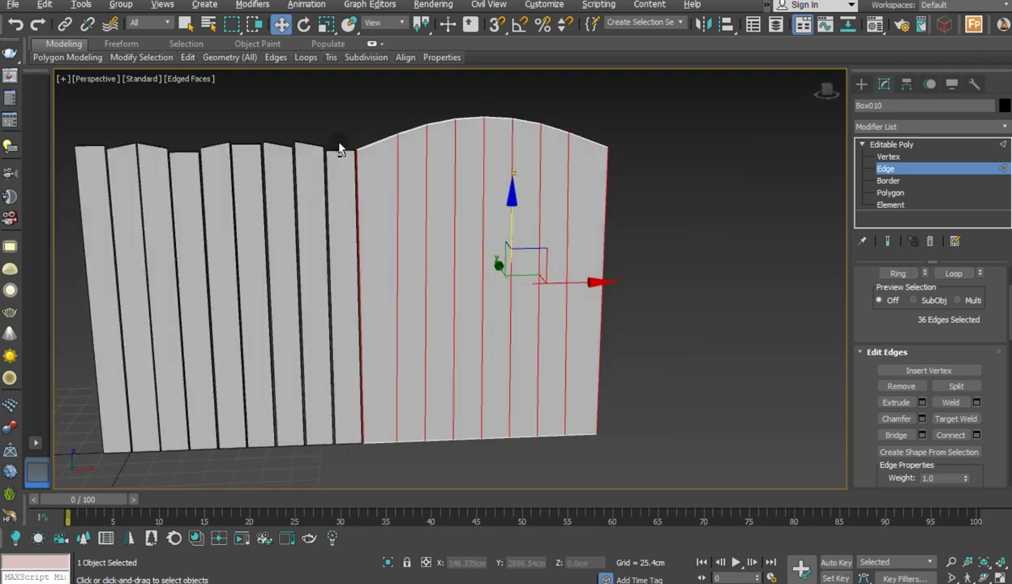
pyautogui.keyDown('alt'); pyautogui.moveTo(367, 206); pyautogui.dragTo(361, 202); pyautogui.keyUp('alt')
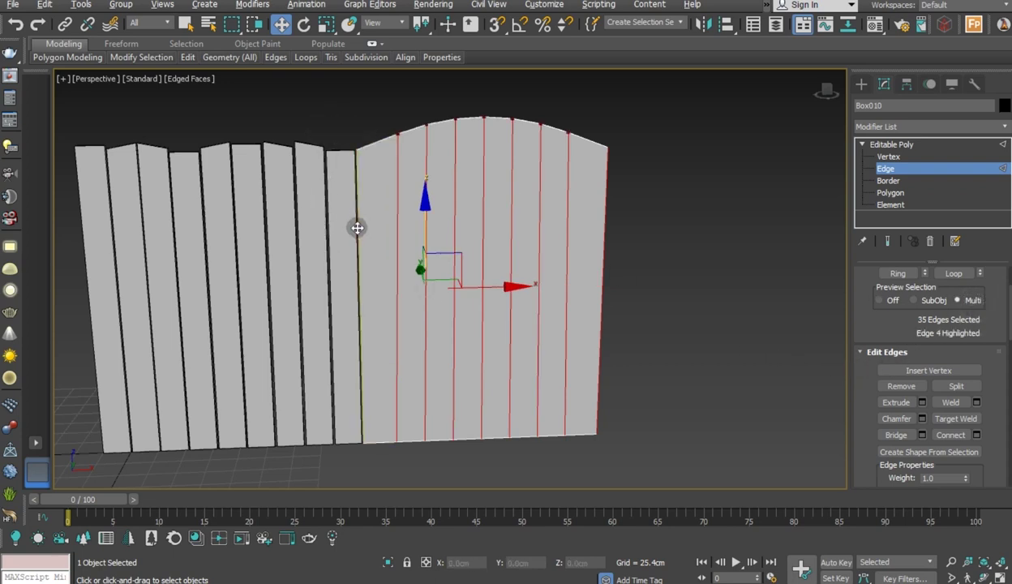
# Drop the stray edge so only the 34 divider edges remain selected
pyautogui.click(911, 300)
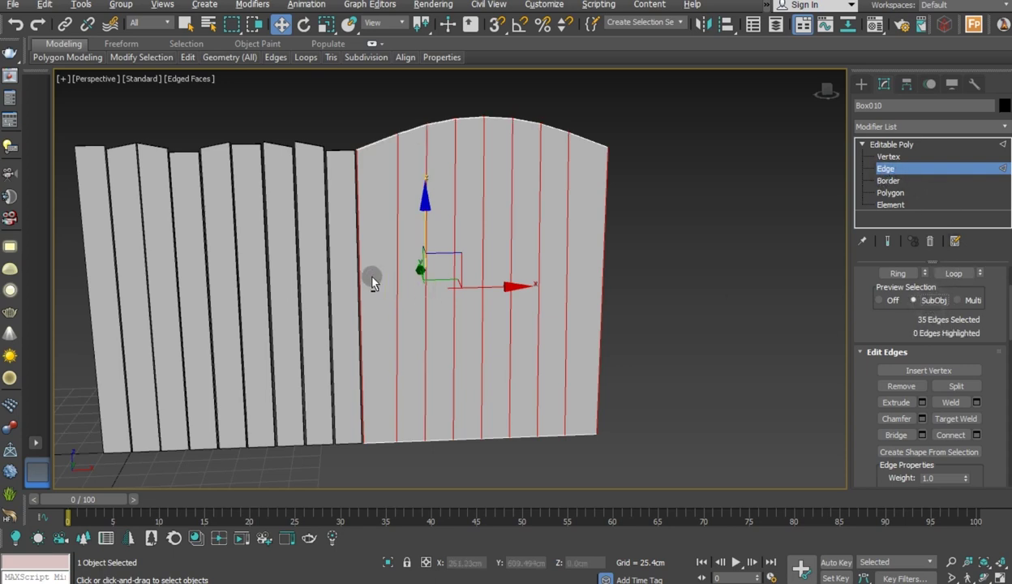
pyautogui.scroll(4, 356, 177)
pyautogui.keyDown('alt'); pyautogui.click(353, 176); pyautogui.keyUp('alt')
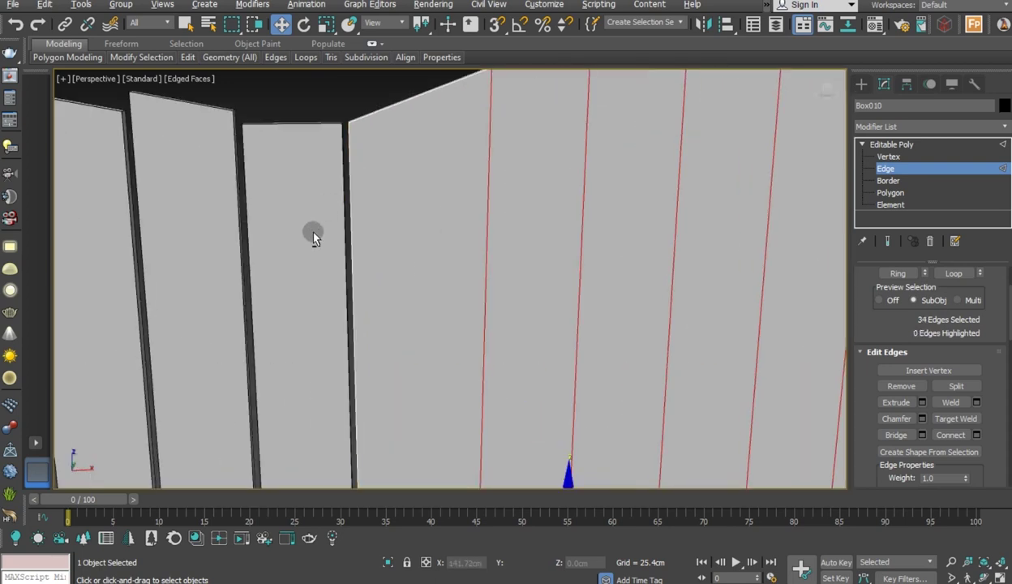
pyautogui.scroll(-4, 299, 192)
pyautogui.press('z')
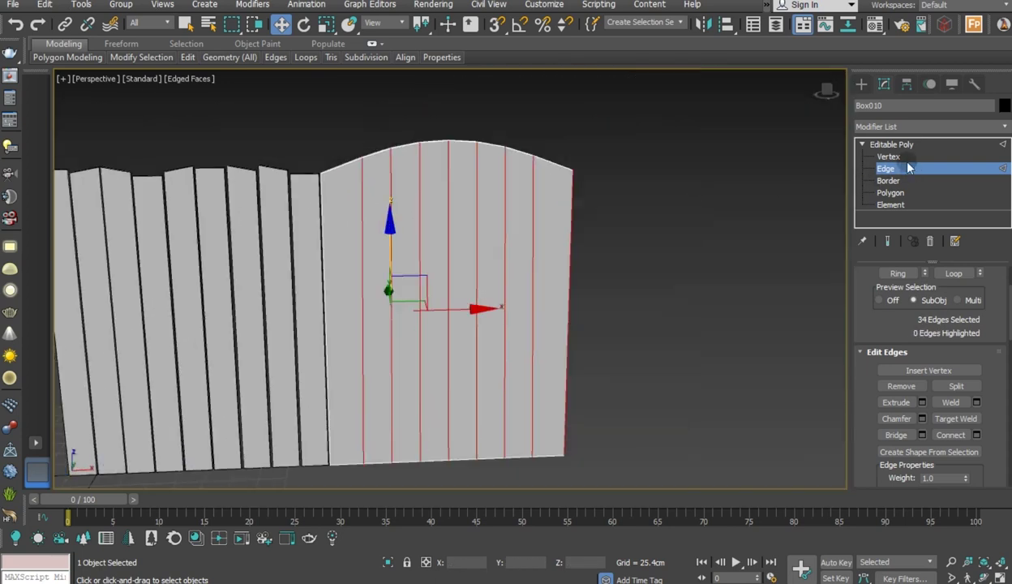
# Select the divider vertices, return to Edge level, and show the Front view
pyautogui.click(885, 155)
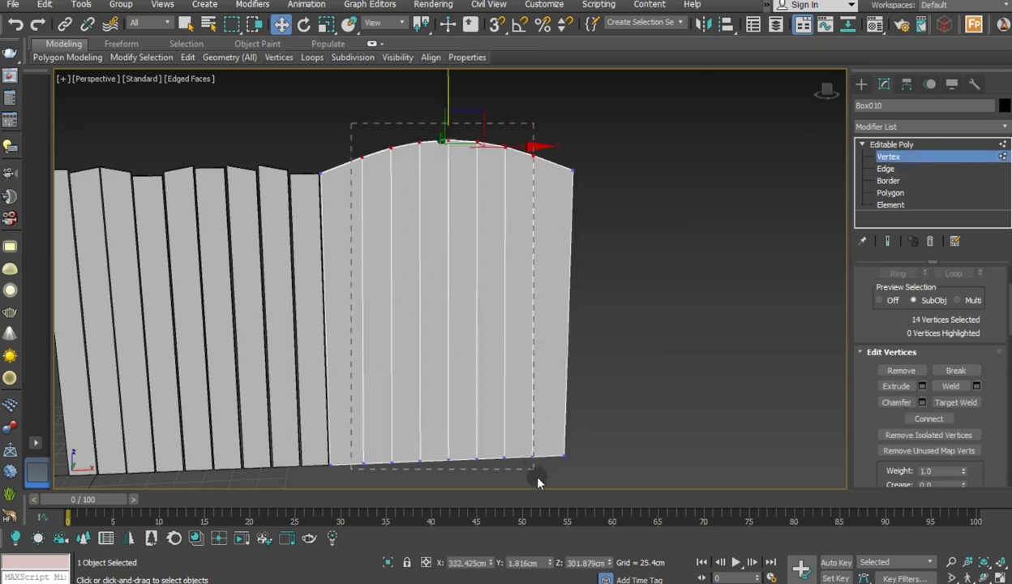
pyautogui.moveTo(434, 233); pyautogui.dragTo(541, 490)
pyautogui.moveTo(879, 312); pyautogui.dragTo(880, 406)
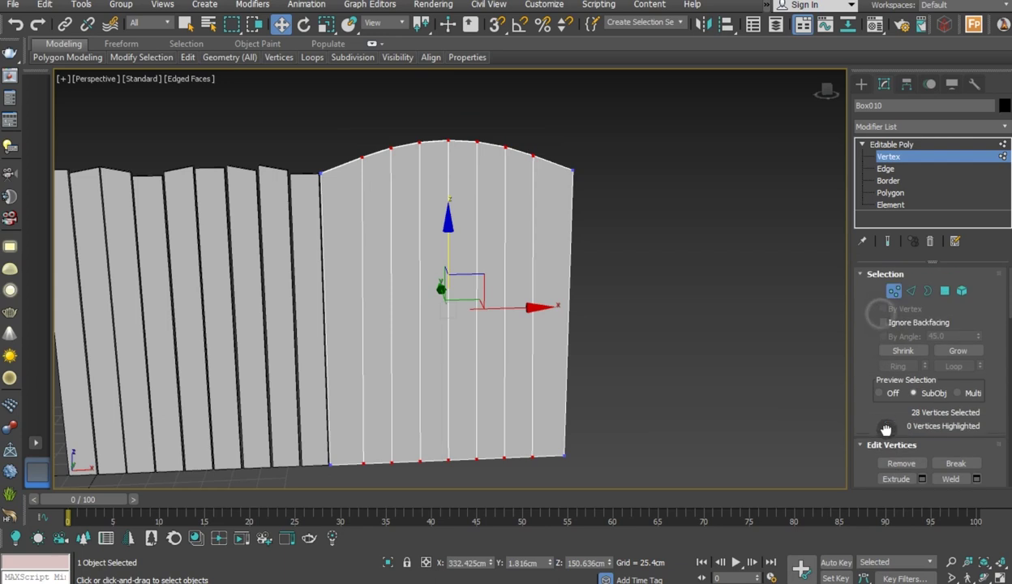
pyautogui.click(911, 292)
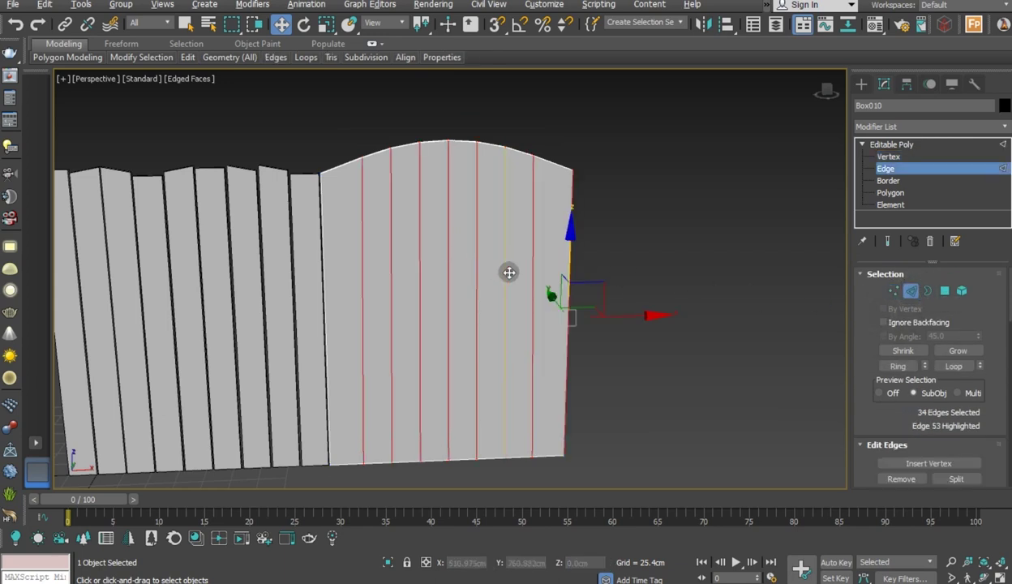
pyautogui.press('f')
pyautogui.moveTo(714, 348); pyautogui.dragTo(624, 349, button='middle')
# Scale the panel's bottom row of vertices inward along X toward the centre
pyautogui.scroll(2, 624, 350)
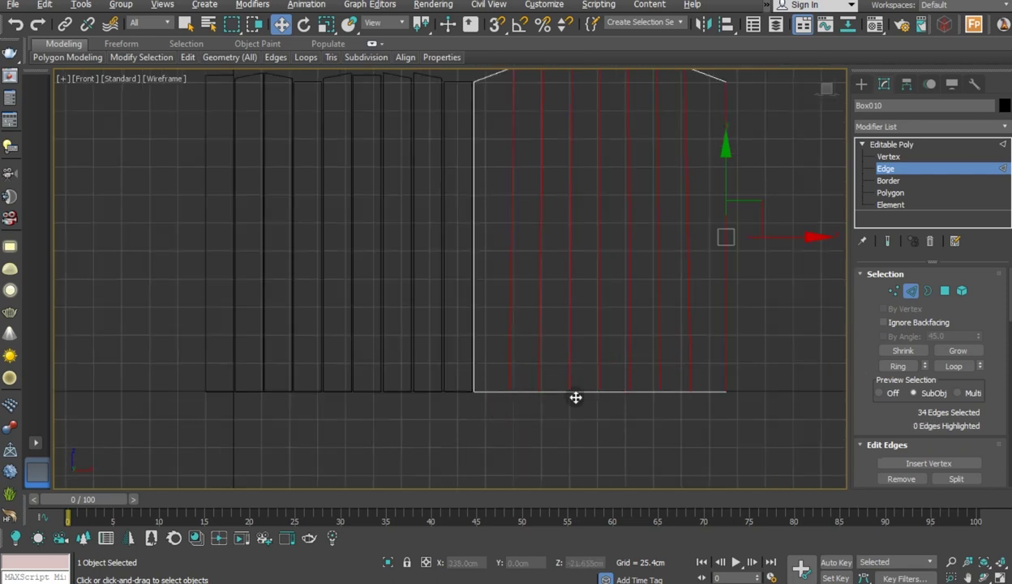
pyautogui.moveTo(574, 395); pyautogui.dragTo(516, 426, button='middle')
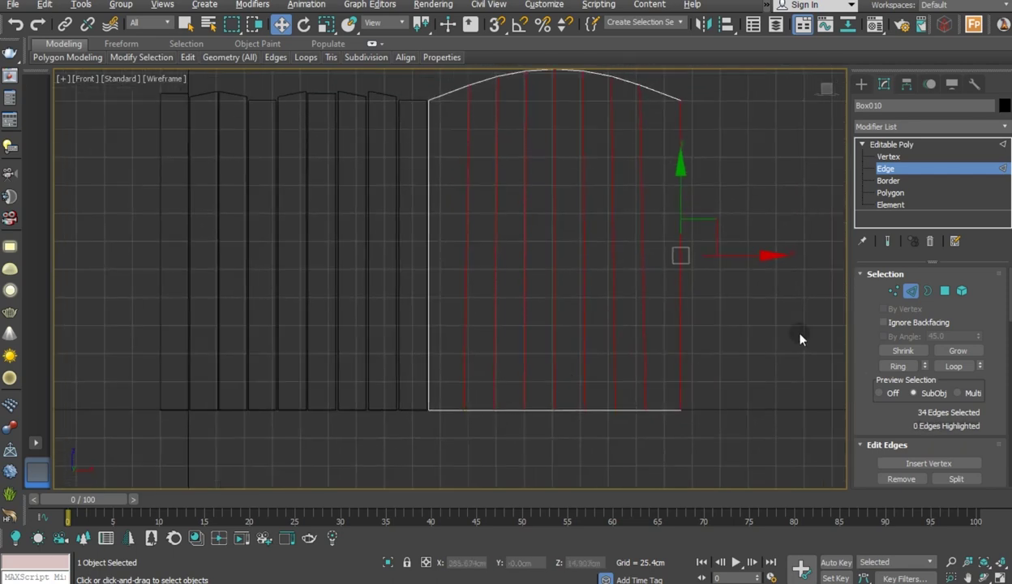
pyautogui.click(886, 157)
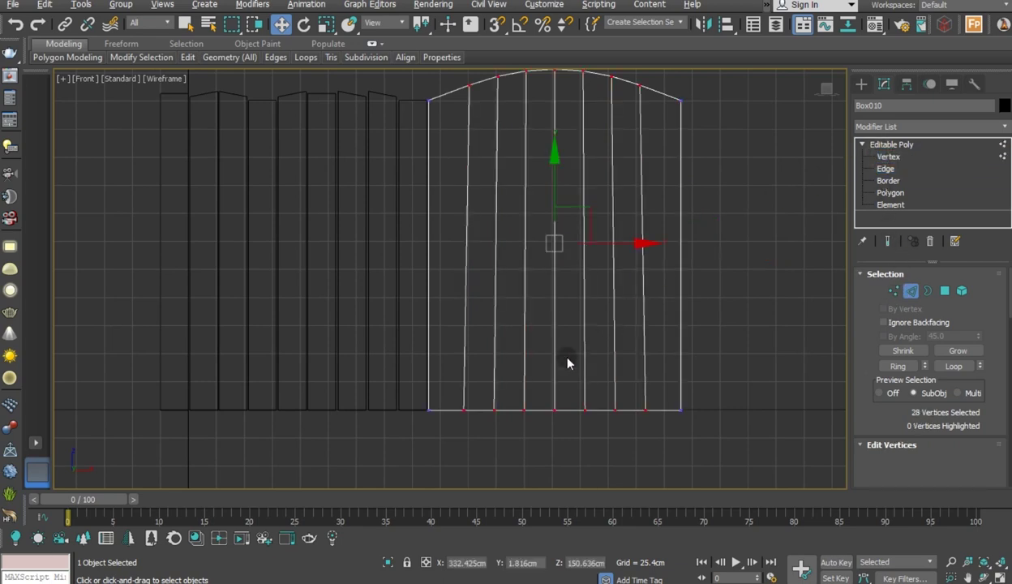
pyautogui.click(505, 445)
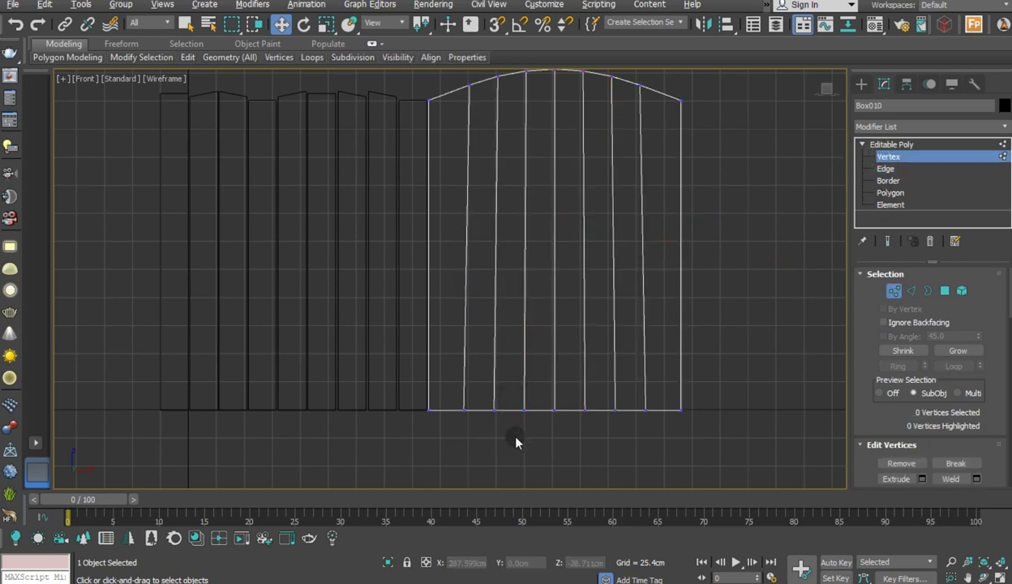
pyautogui.moveTo(448, 383); pyautogui.dragTo(647, 433)
pyautogui.click(327, 25)
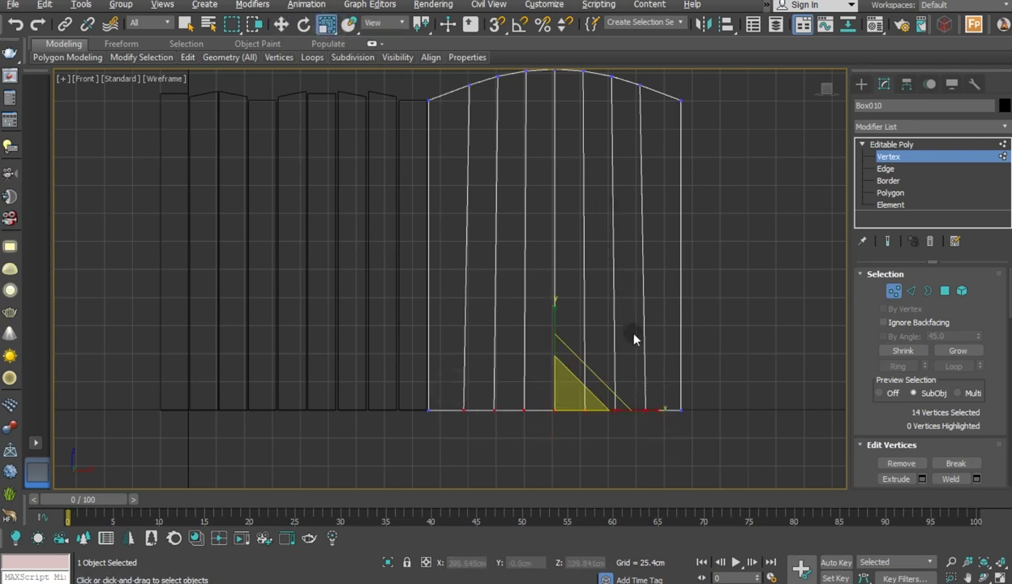
pyautogui.moveTo(657, 411); pyautogui.dragTo(661, 412)
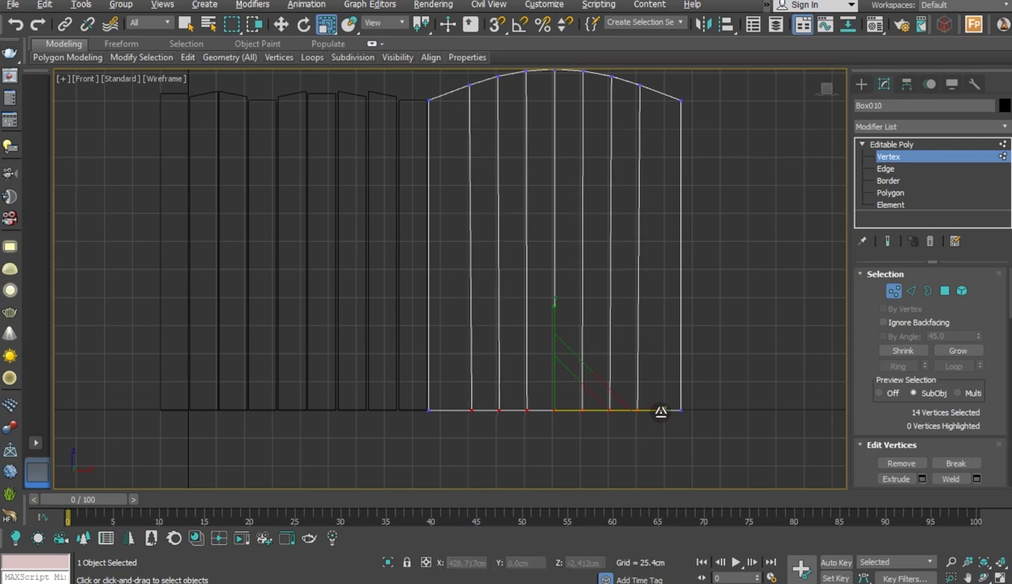
# Reselect the dividing-line vertices and review the panel in Perspective view
pyautogui.click(885, 169)
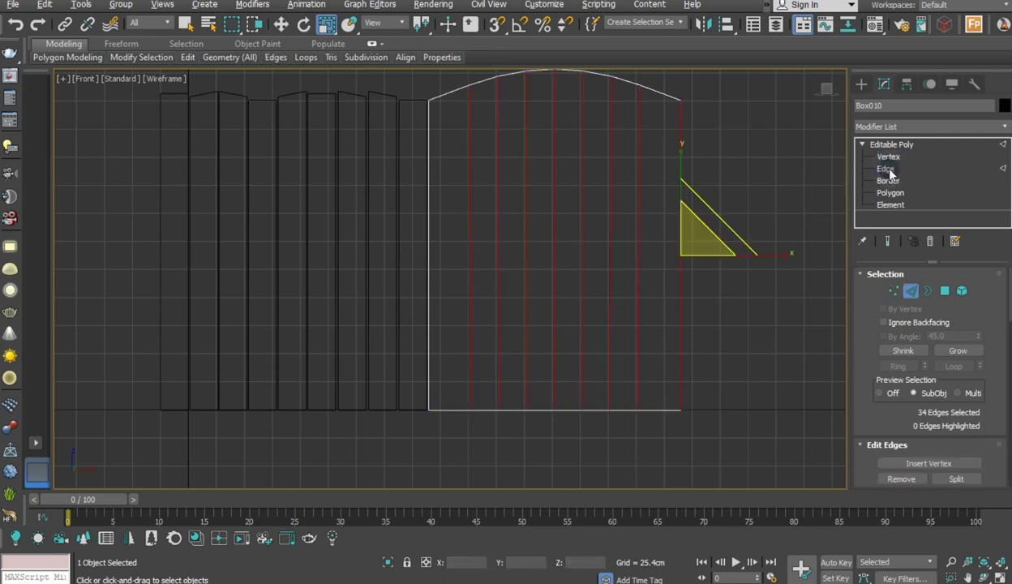
pyautogui.click(888, 156)
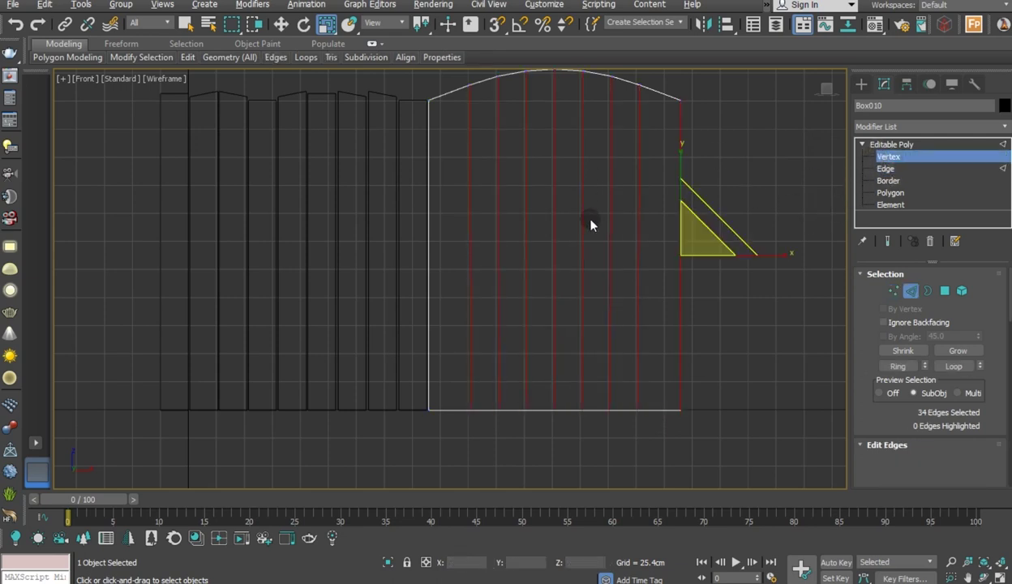
pyautogui.moveTo(592, 219); pyautogui.dragTo(541, 216, button='middle')
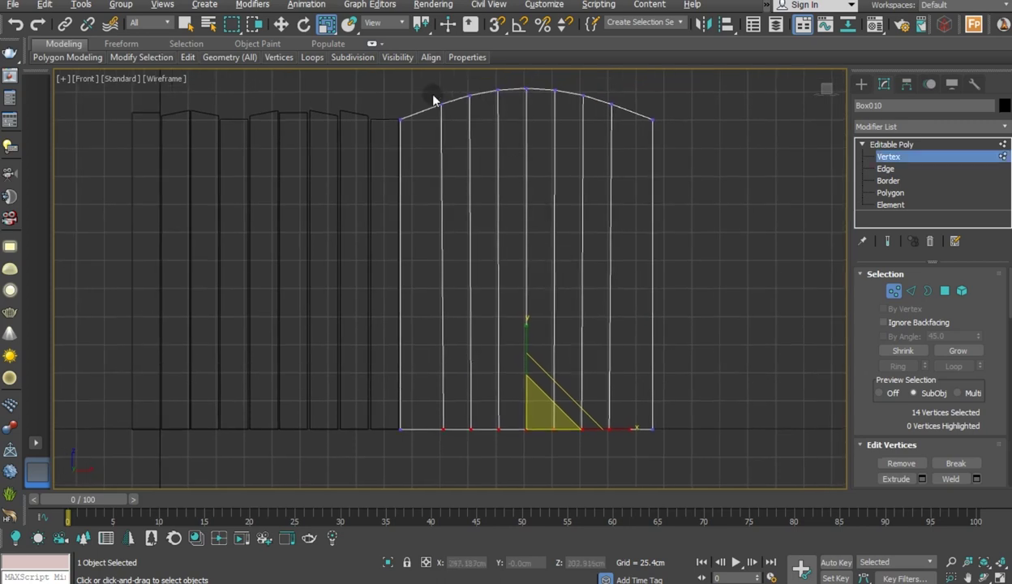
pyautogui.moveTo(601, 342); pyautogui.dragTo(606, 384)
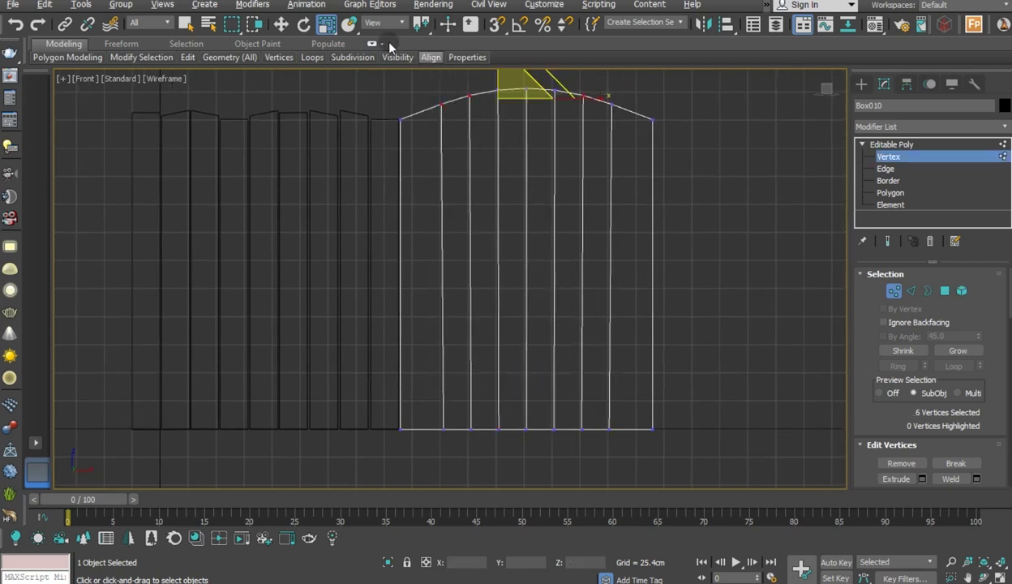
pyautogui.click(281, 26)
pyautogui.moveTo(548, 292); pyautogui.dragTo(606, 482)
pyautogui.press('p')
pyautogui.moveTo(511, 316)
pyautogui.keyDown('alt'); pyautogui.mouseDown(button='middle')
pyautogui.moveTo(712, 322)
pyautogui.moveTo(601, 327)
pyautogui.moveTo(497, 293)
pyautogui.moveTo(469, 172)
pyautogui.moveTo(531, 316)
pyautogui.mouseUp(button='middle'); pyautogui.keyUp('alt')
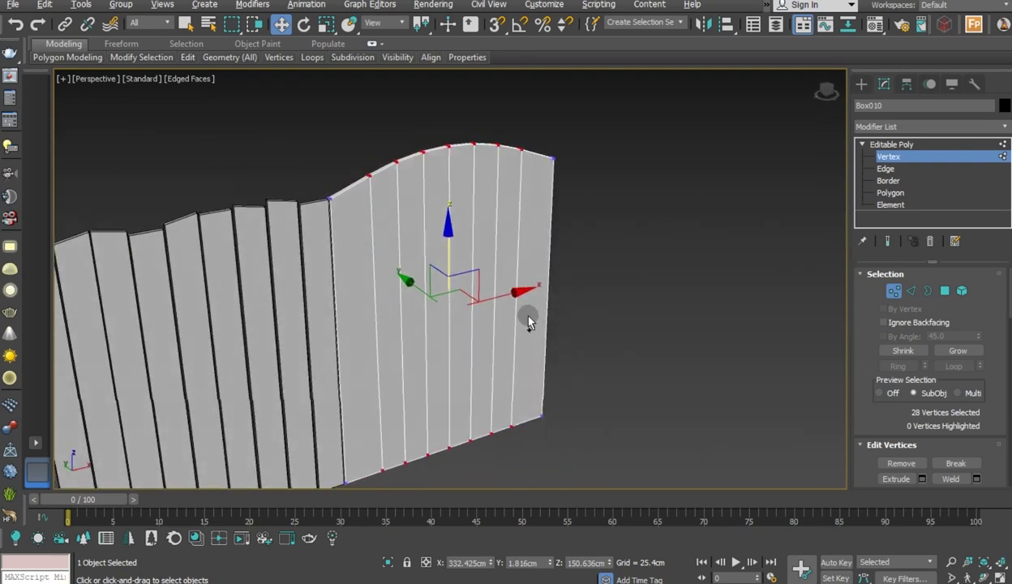
# Deselect the top arc edges from the panel's edge selection
pyautogui.keyDown('ctrl'); pyautogui.click(911, 291); pyautogui.keyUp('ctrl')
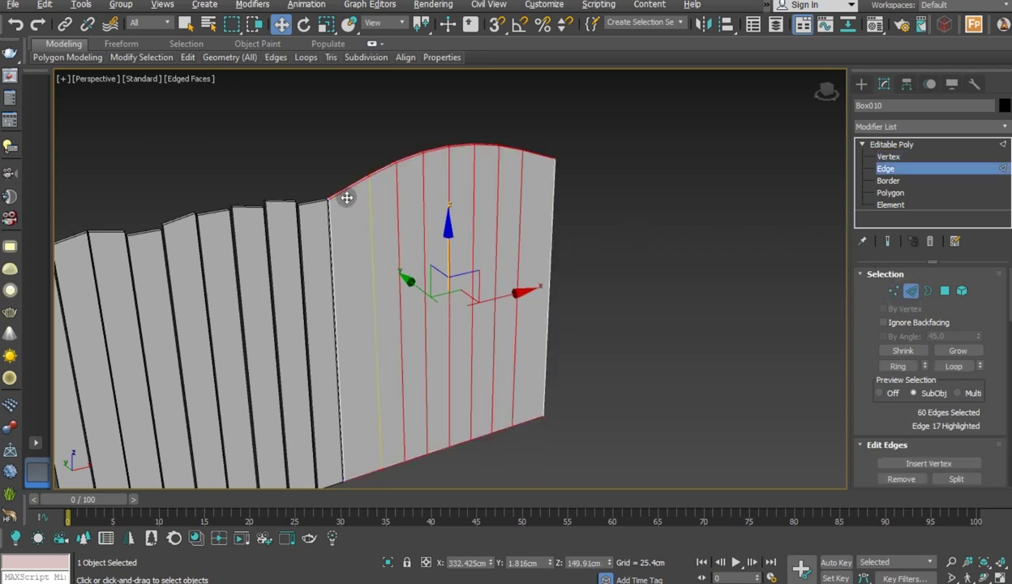
pyautogui.scroll(2, 344, 195)
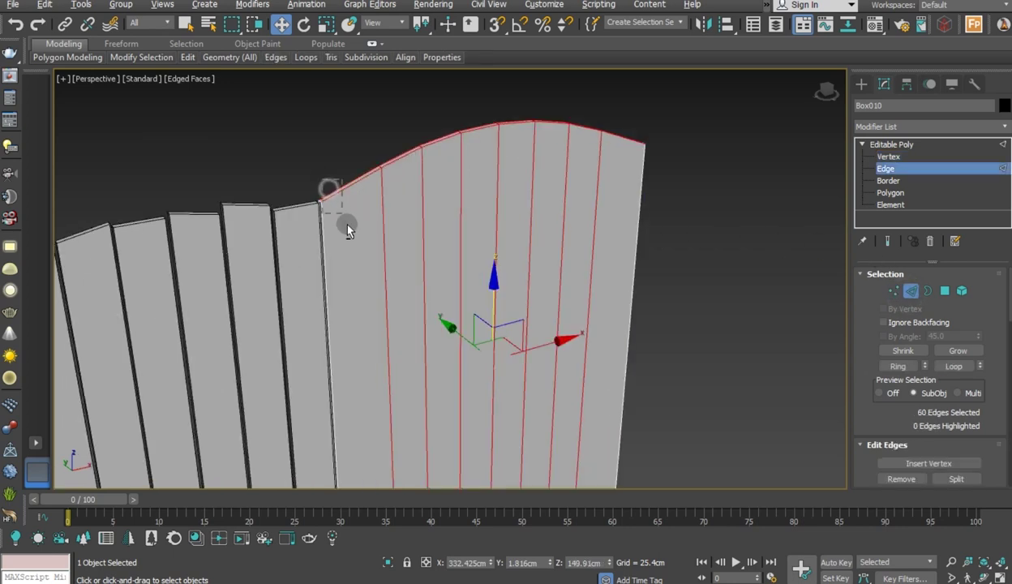
pyautogui.keyDown('alt'); pyautogui.click(338, 195); pyautogui.keyUp('alt')
pyautogui.scroll(3, 324, 190)
pyautogui.keyDown('alt'); pyautogui.click(311, 182); pyautogui.keyUp('alt')
pyautogui.scroll(-3, 182, 184)
pyautogui.rightClick(452, 205)
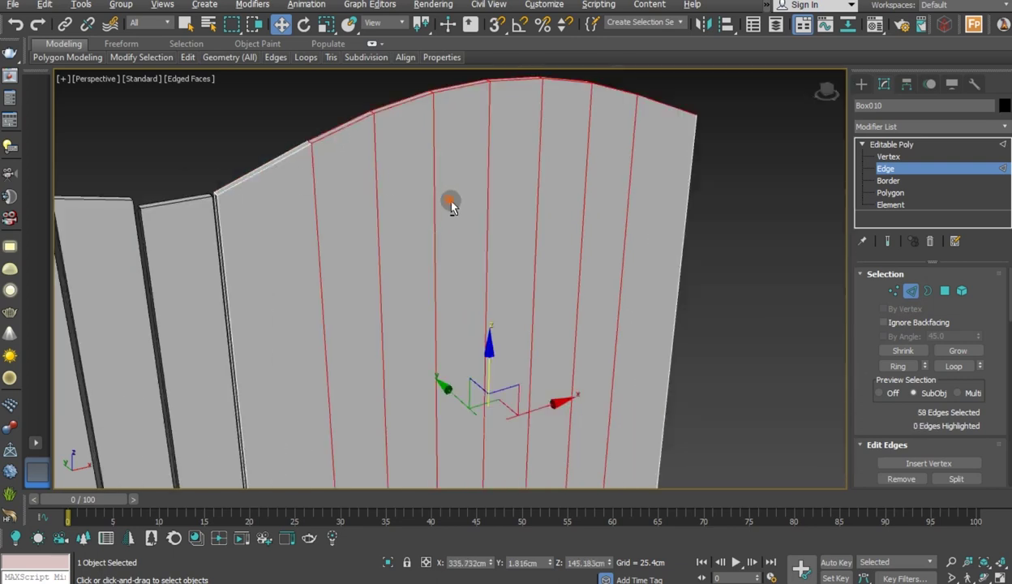
pyautogui.click(265, 274)
# Select the seven vertical divider loops, 28 edges in total
pyautogui.doubleClick(318, 288)
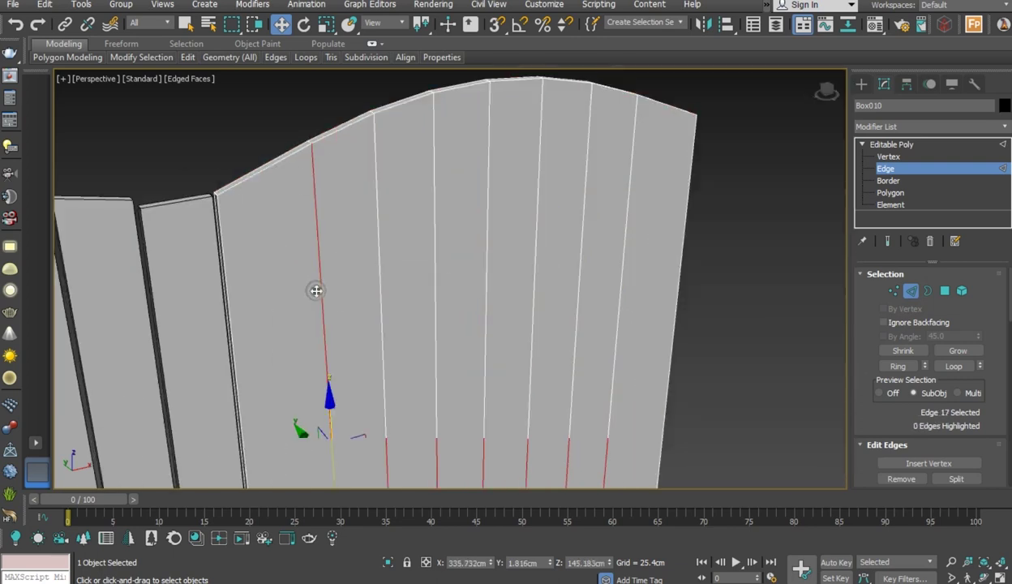
pyautogui.keyDown('ctrl'); pyautogui.doubleClick(381, 284); pyautogui.keyUp('ctrl')
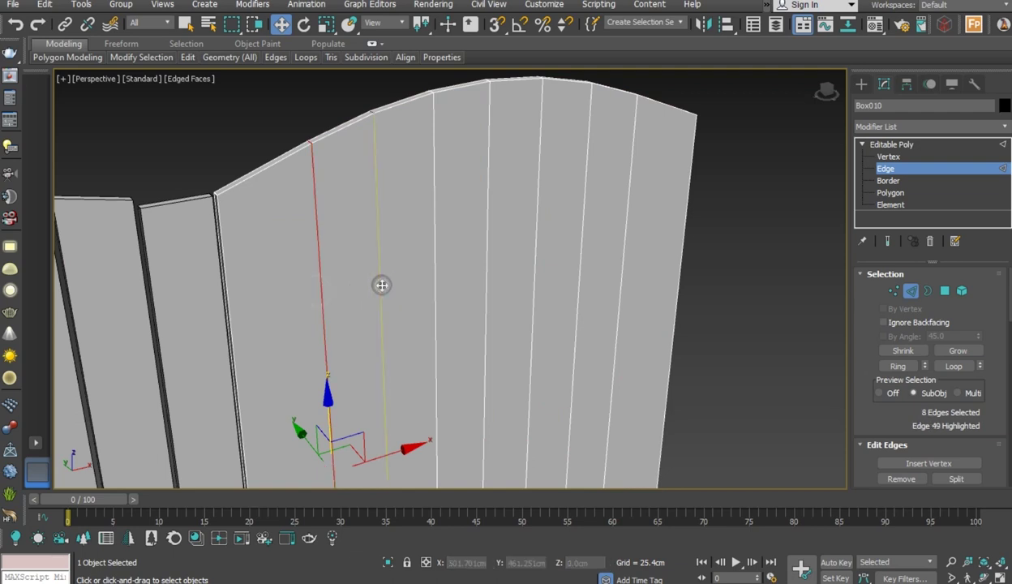
pyautogui.keyDown('ctrl'); pyautogui.doubleClick(433, 283); pyautogui.keyUp('ctrl')
pyautogui.keyDown('ctrl'); pyautogui.doubleClick(486, 275); pyautogui.keyUp('ctrl')
pyautogui.keyDown('ctrl'); pyautogui.doubleClick(531, 276); pyautogui.keyUp('ctrl')
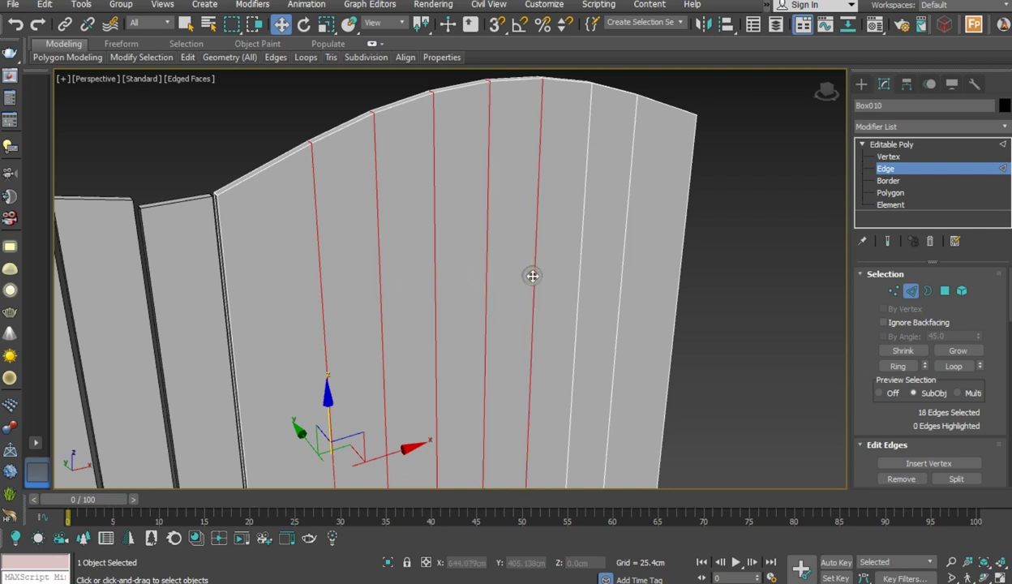
pyautogui.keyDown('ctrl'); pyautogui.doubleClick(581, 279); pyautogui.keyUp('ctrl')
pyautogui.keyDown('ctrl'); pyautogui.doubleClick(621, 283); pyautogui.keyUp('ctrl')
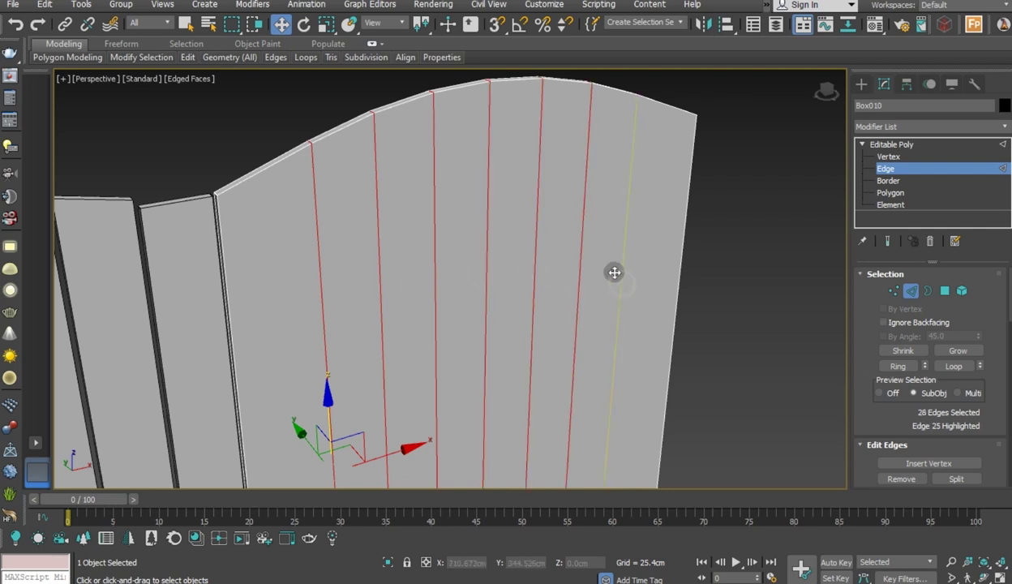
pyautogui.scroll(-4, 454, 186)
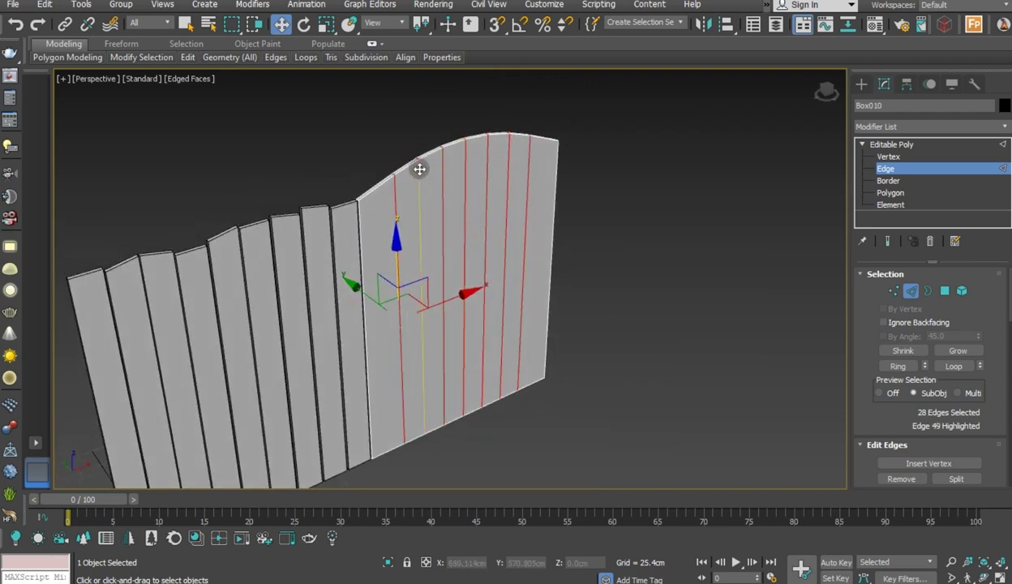
pyautogui.scroll(3, 418, 169)
pyautogui.scroll(-4, 908, 387)
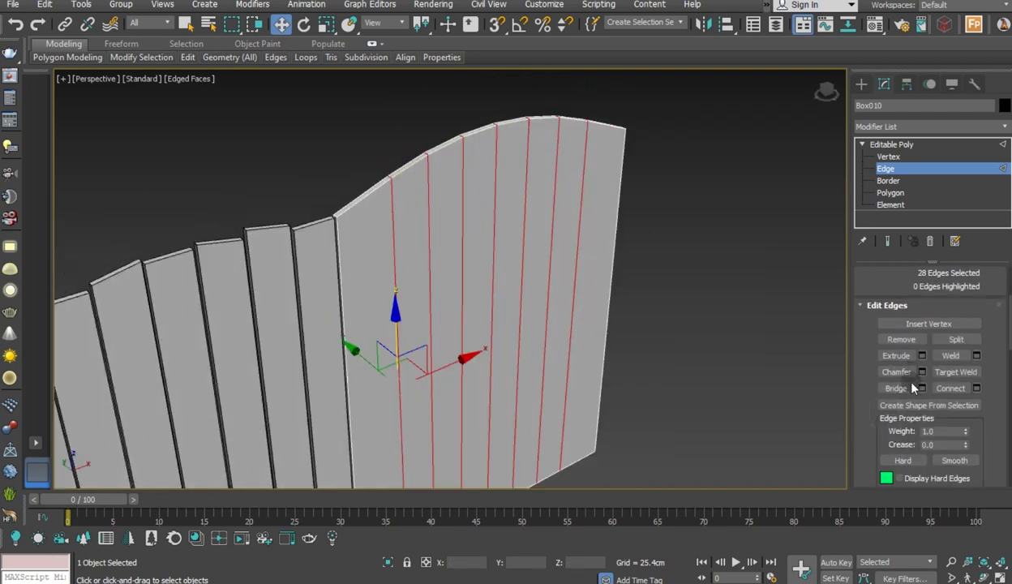
# Chamfer the divider edges as an open, 1-segment chamfer about 0.661 cm wide
pyautogui.click(922, 372)
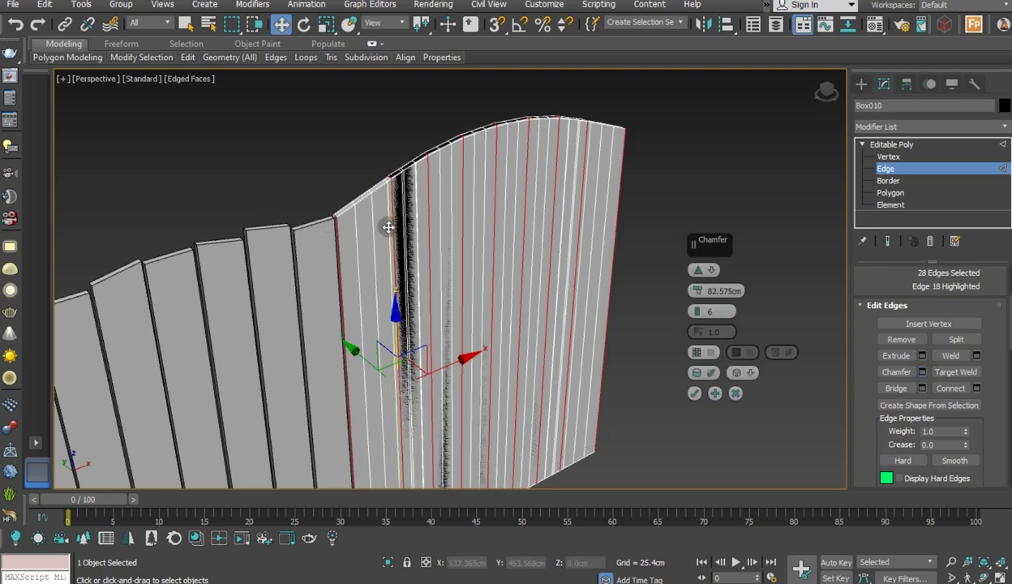
pyautogui.scroll(3, 387, 186)
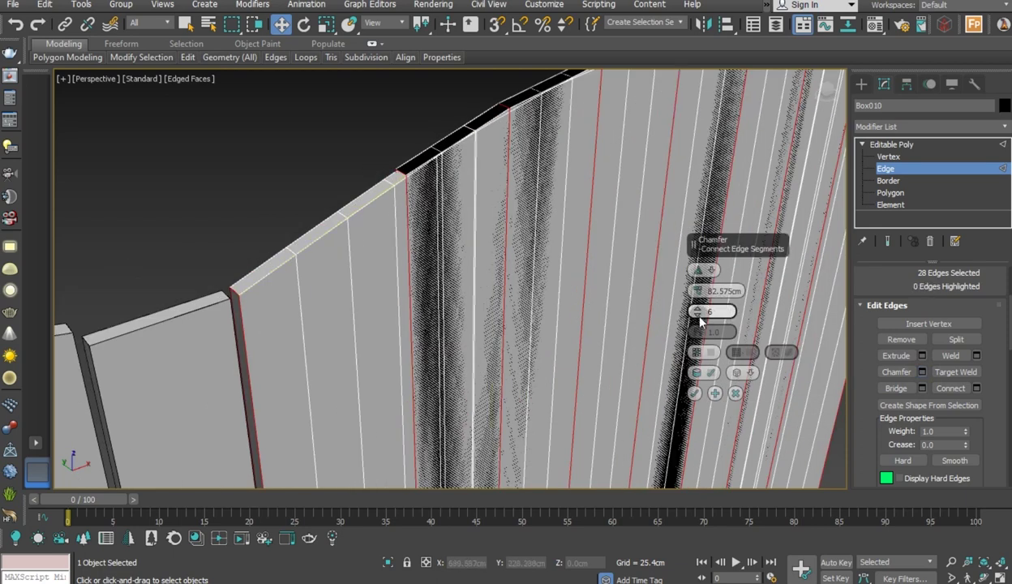
pyautogui.moveTo(697, 311); pyautogui.dragTo(694, 342)
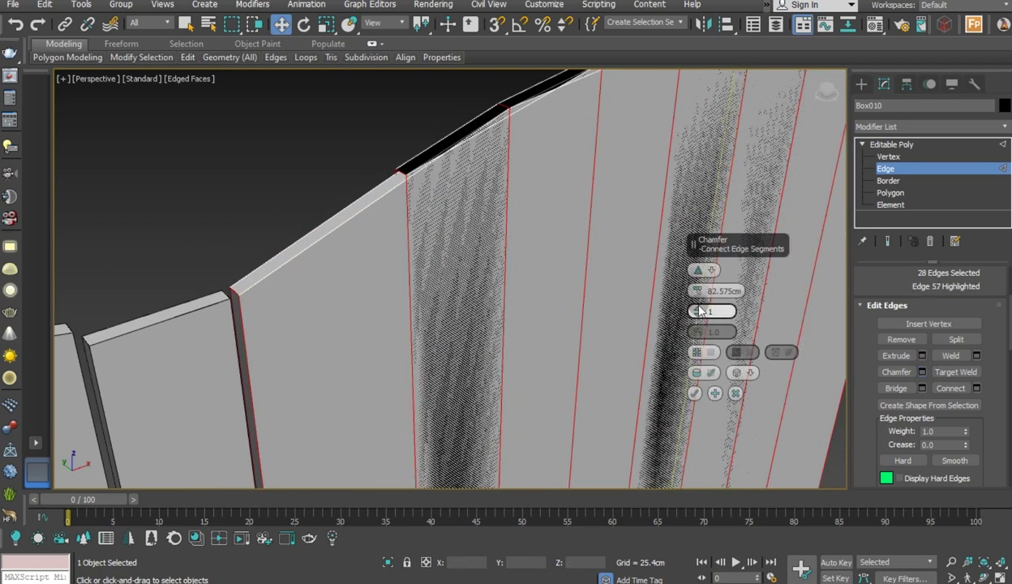
pyautogui.click(702, 355)
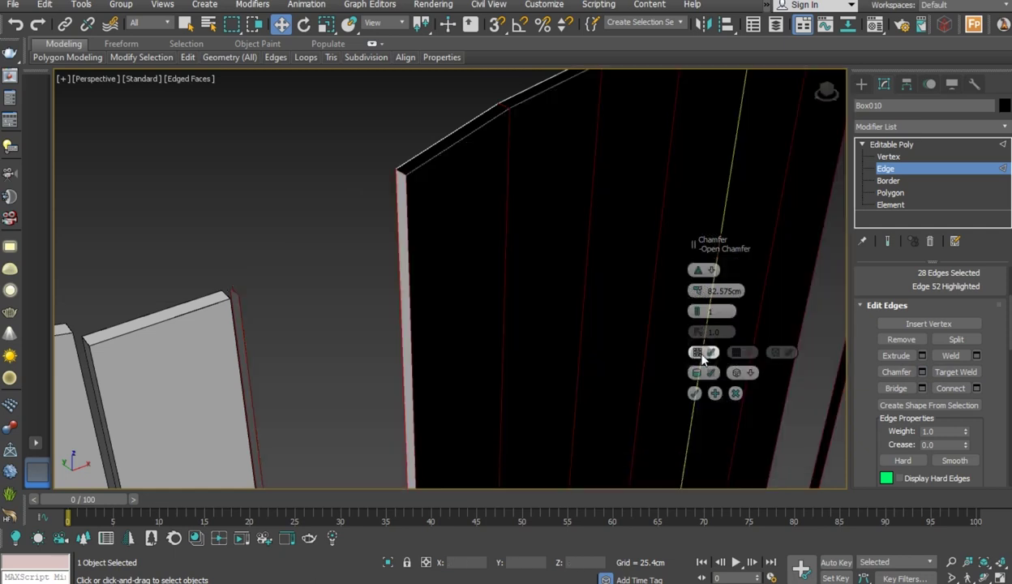
pyautogui.moveTo(696, 290); pyautogui.dragTo(691, 322)
pyautogui.moveTo(691, 378)
pyautogui.mouseDown()
pyautogui.moveTo(687, 438)
pyautogui.moveTo(680, 434)
pyautogui.mouseUp()
pyautogui.moveTo(555, 364); pyautogui.dragTo(478, 319, button='middle')
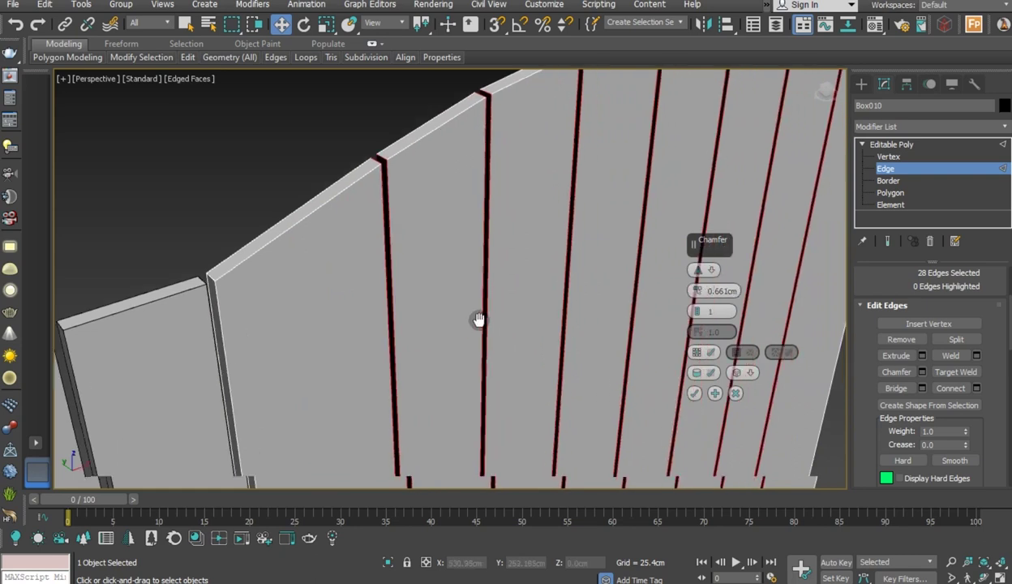
pyautogui.scroll(-2, 462, 300)
pyautogui.scroll(2, 479, 312)
pyautogui.scroll(3, 454, 325)
pyautogui.scroll(-3, 444, 335)
pyautogui.scroll(2, 524, 367)
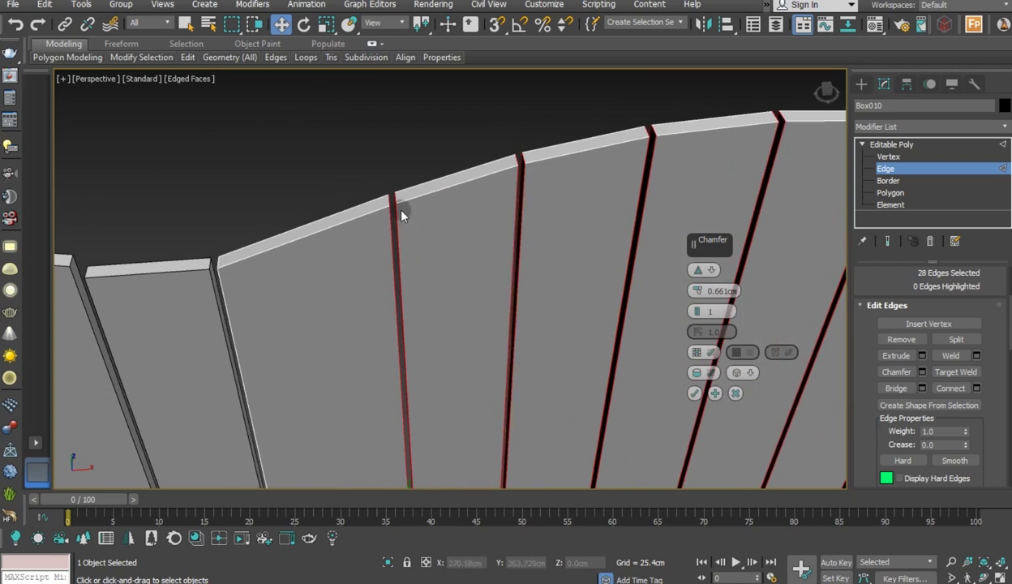
pyautogui.scroll(2, 391, 205)
# Fine-tune the chamfer width to about 0.535 cm for narrow grooves
pyautogui.moveTo(702, 298); pyautogui.dragTo(702, 296)
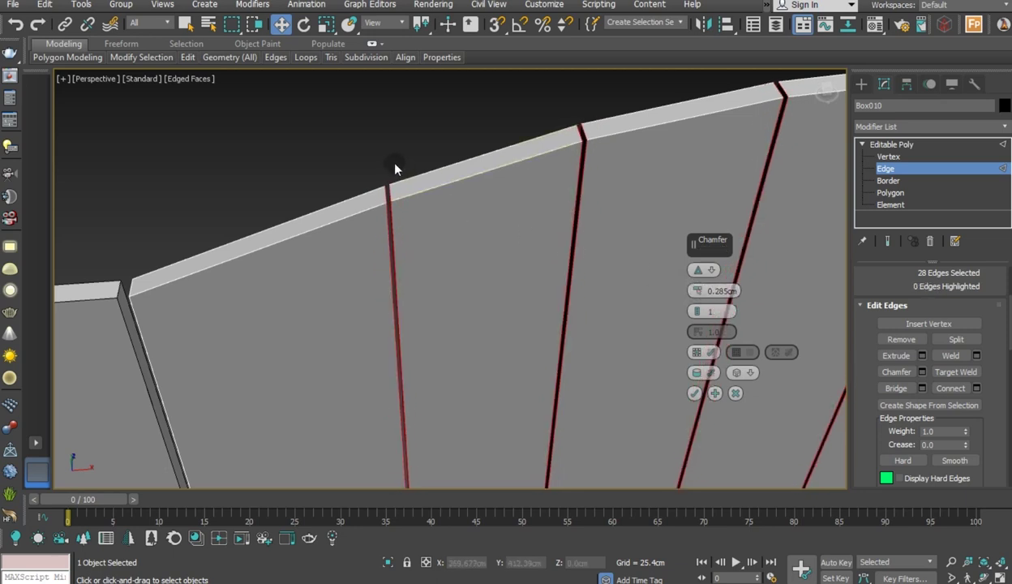
pyautogui.scroll(-3, 395, 172)
pyautogui.scroll(3, 394, 176)
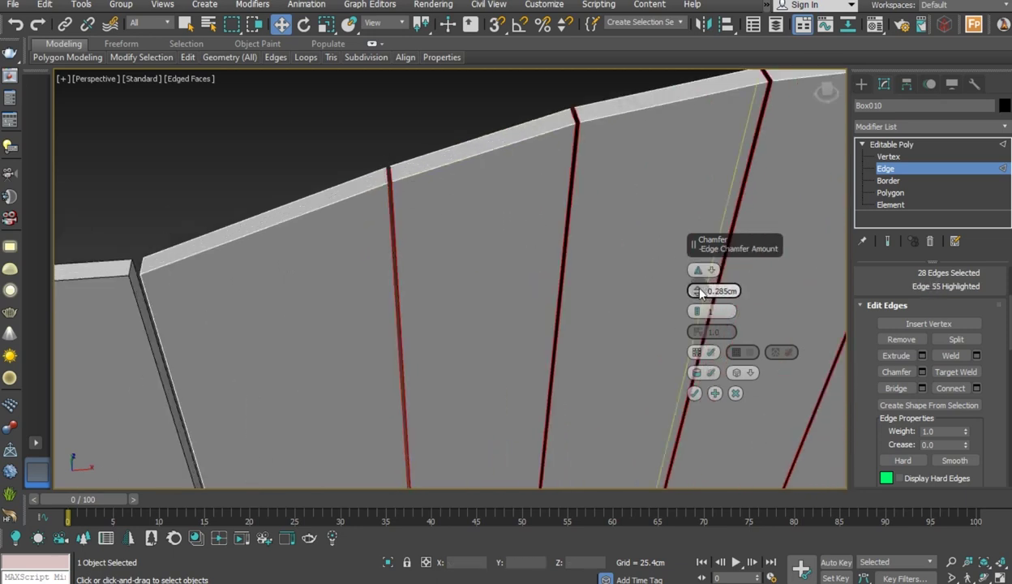
pyautogui.moveTo(697, 293); pyautogui.dragTo(696, 288)
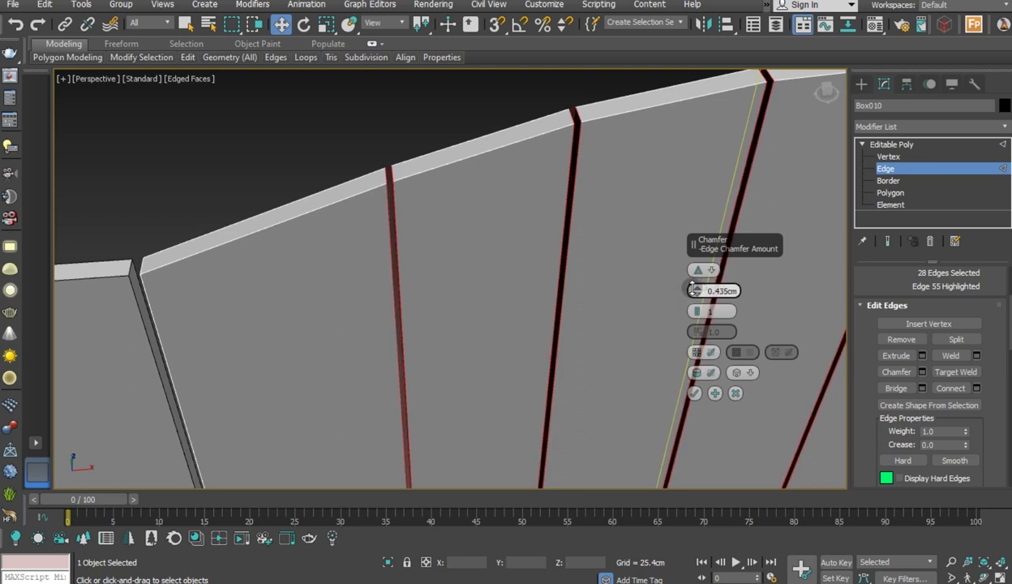
pyautogui.moveTo(695, 290); pyautogui.dragTo(694, 289)
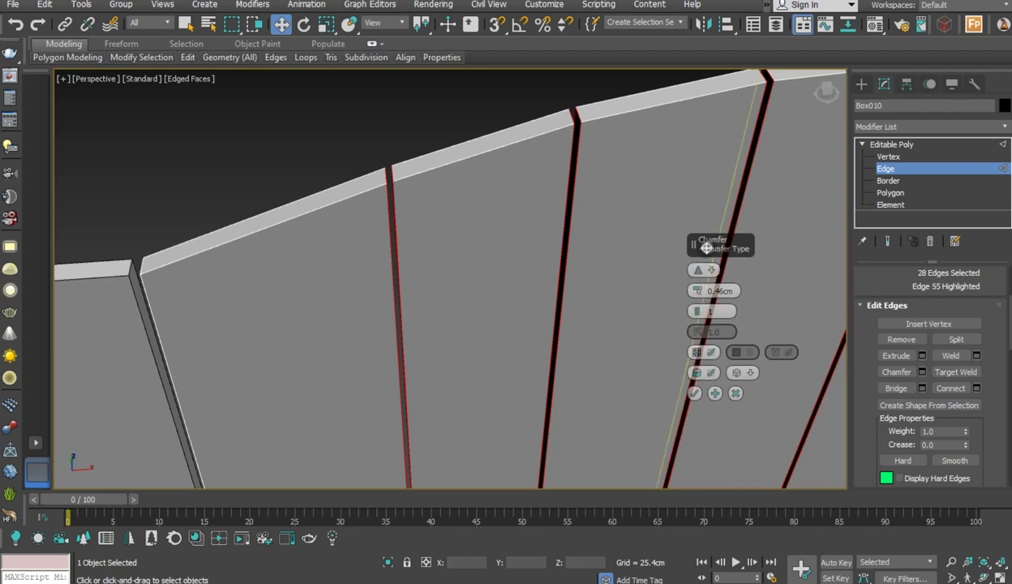
pyautogui.moveTo(707, 247); pyautogui.dragTo(643, 235)
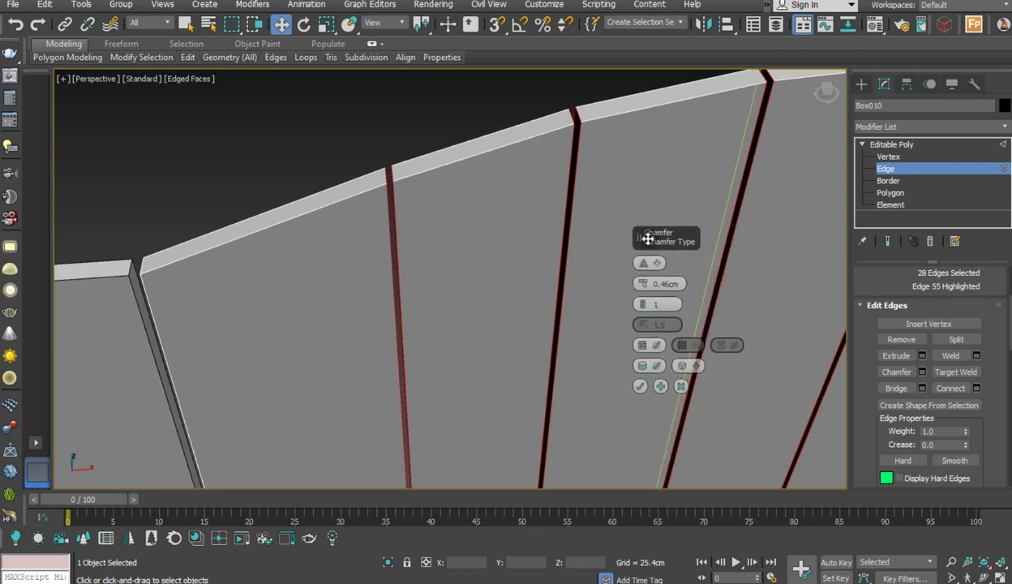
pyautogui.rightClick(634, 280)
pyautogui.moveTo(632, 282); pyautogui.dragTo(626, 276)
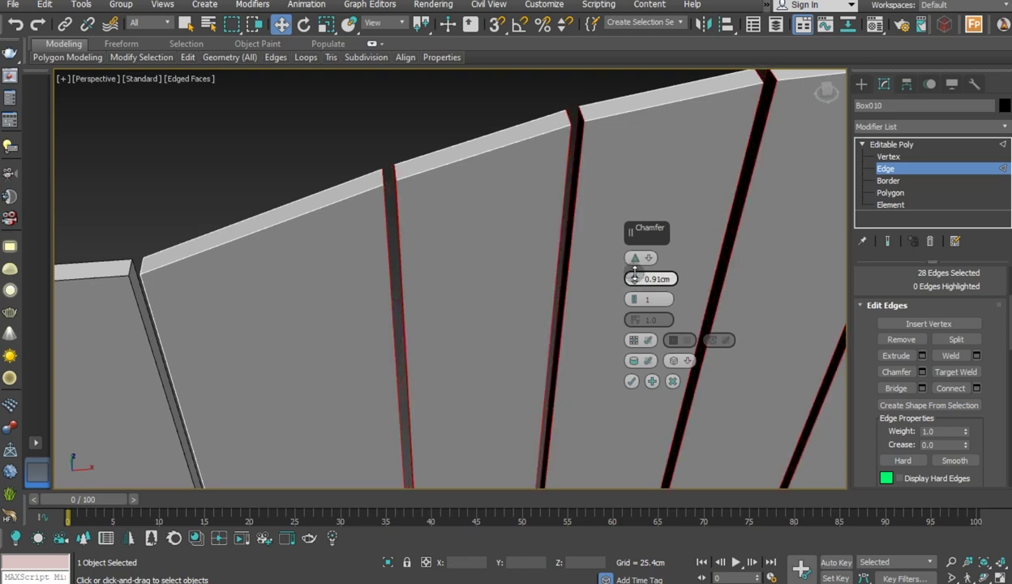
pyautogui.moveTo(636, 274); pyautogui.dragTo(635, 274)
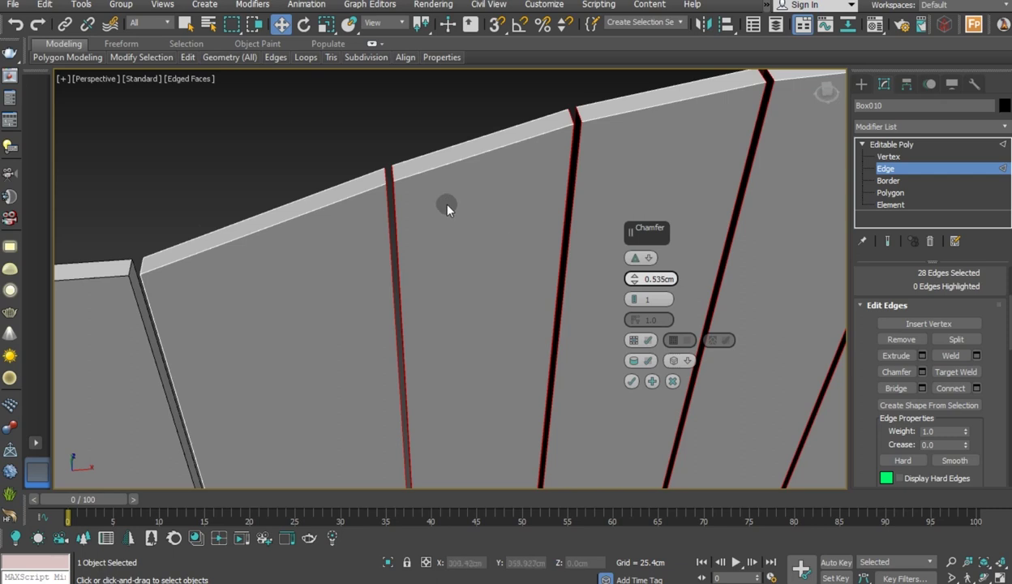
pyautogui.scroll(-3, 446, 209)
# Apply the open chamfer to split the arched panel into boards, then cap the first gap's border
pyautogui.click(632, 382)
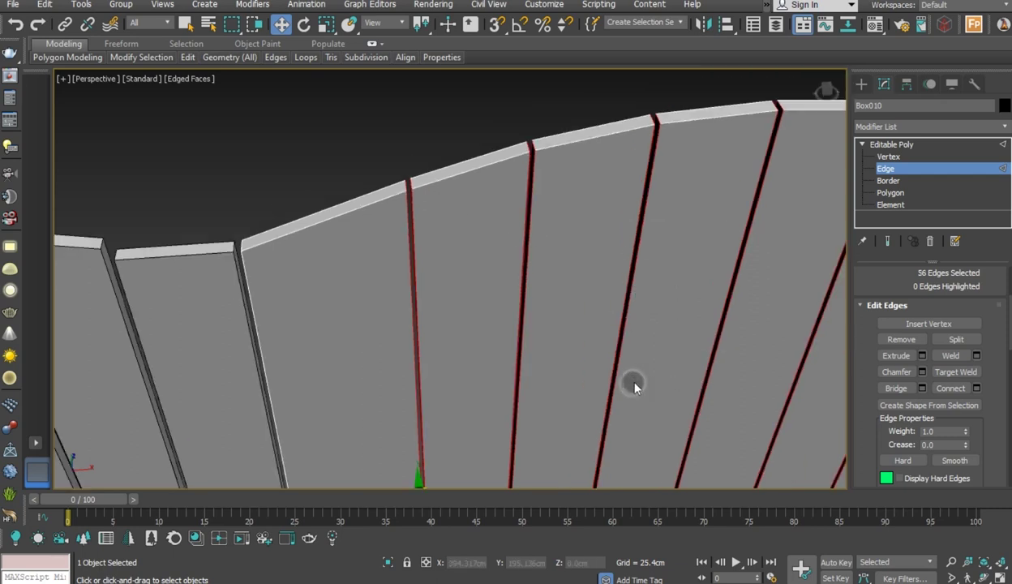
pyautogui.click(886, 181)
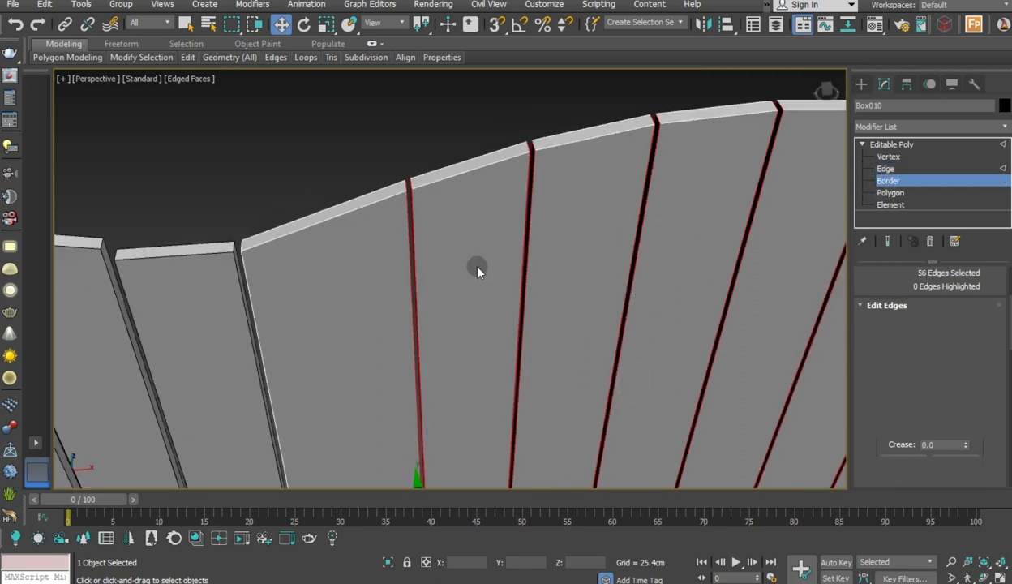
pyautogui.click(412, 255)
pyautogui.click(955, 339)
pyautogui.click(397, 226)
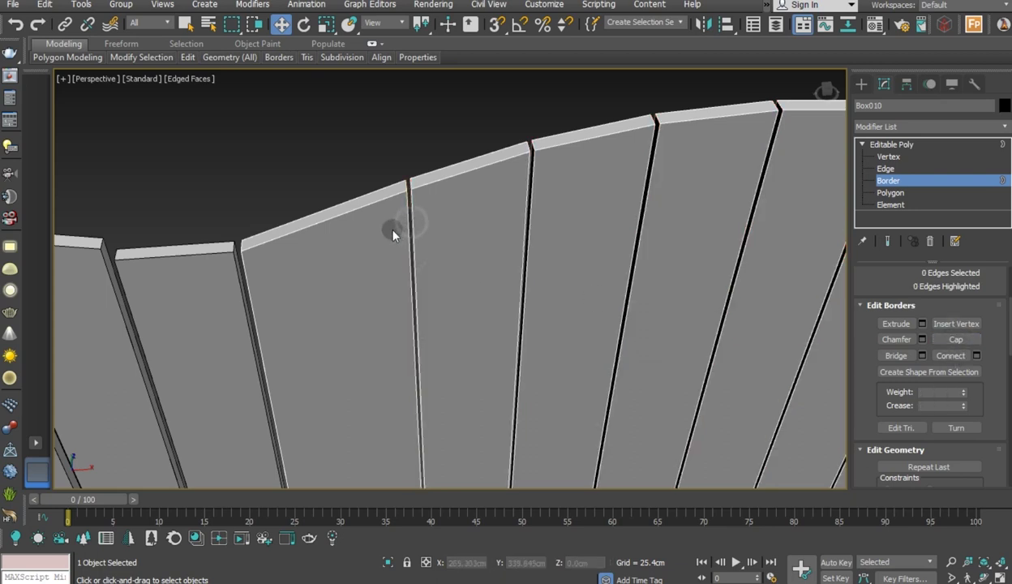
pyautogui.keyDown('alt'); pyautogui.moveTo(388, 228); pyautogui.dragTo(401, 238, button='middle'); pyautogui.keyUp('alt')
pyautogui.scroll(2, 389, 219)
pyautogui.scroll(1, 434, 226)
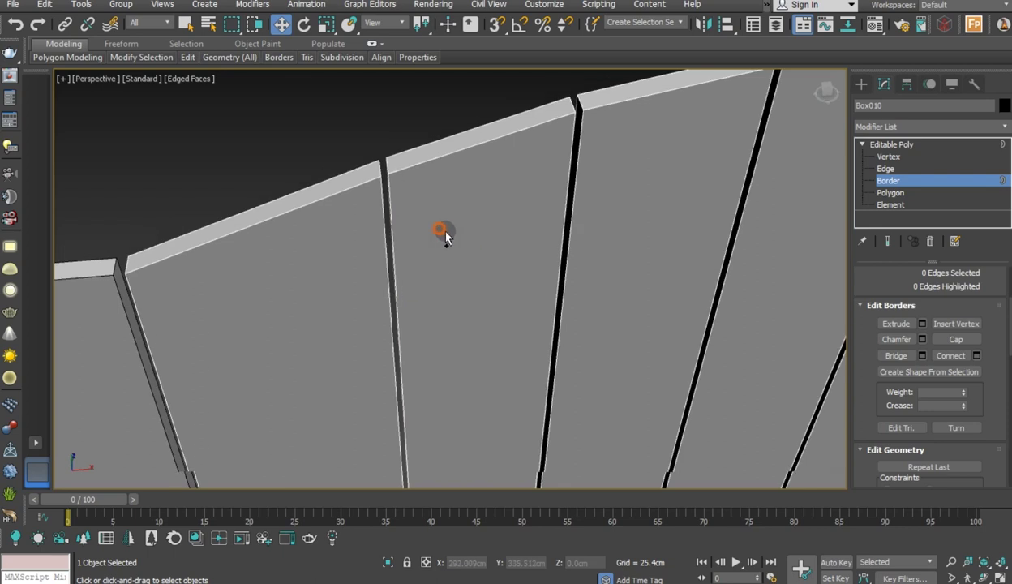
pyautogui.scroll(2, 449, 256)
pyautogui.scroll(2, 437, 348)
# Cap the border holes of the panel gap, the right strip and the next gap
pyautogui.click(407, 328)
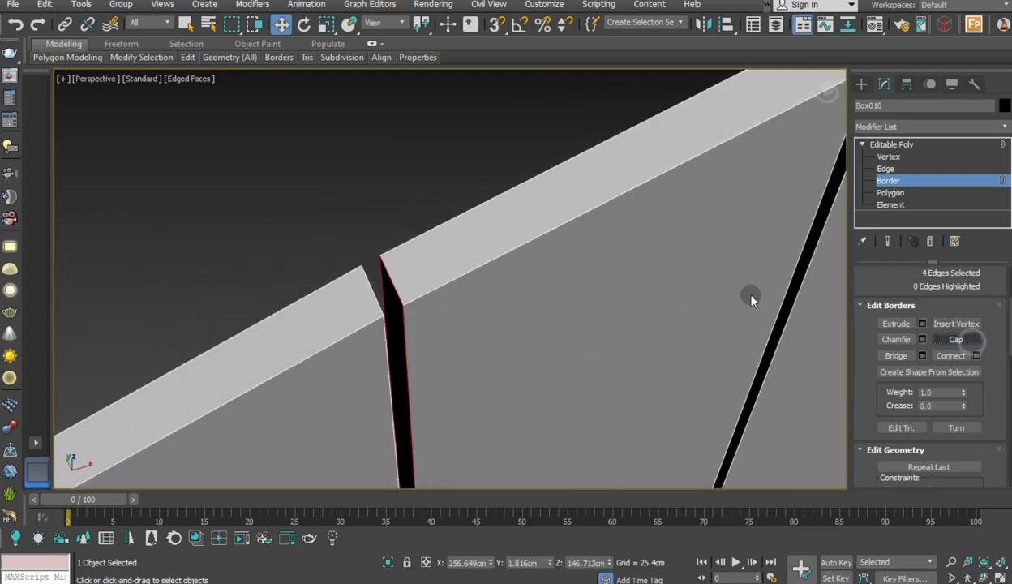
pyautogui.keyDown('alt'); pyautogui.moveTo(563, 312); pyautogui.dragTo(459, 258, button='middle'); pyautogui.keyUp('alt')
pyautogui.click(678, 250)
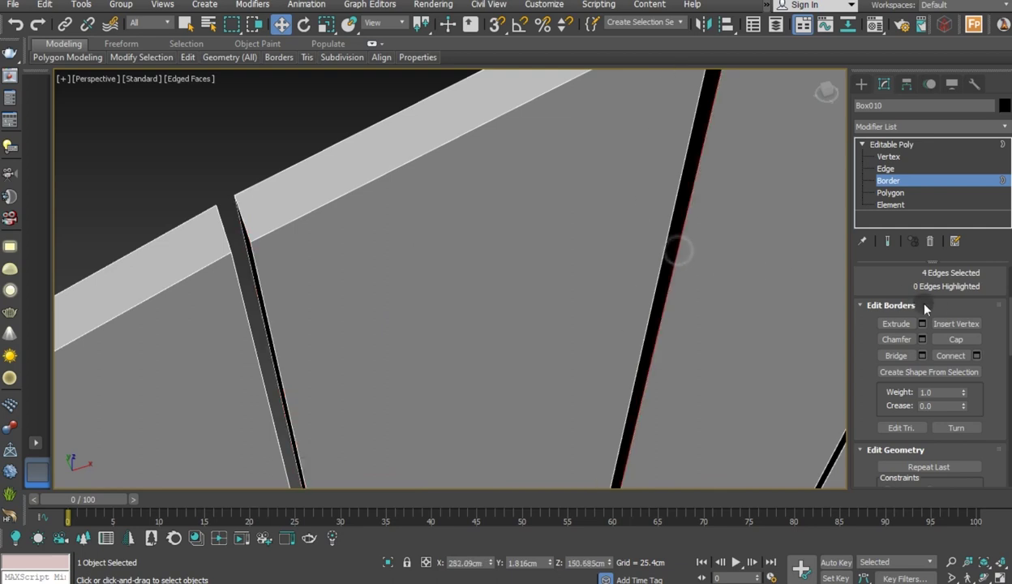
pyautogui.click(955, 339)
pyautogui.click(658, 279)
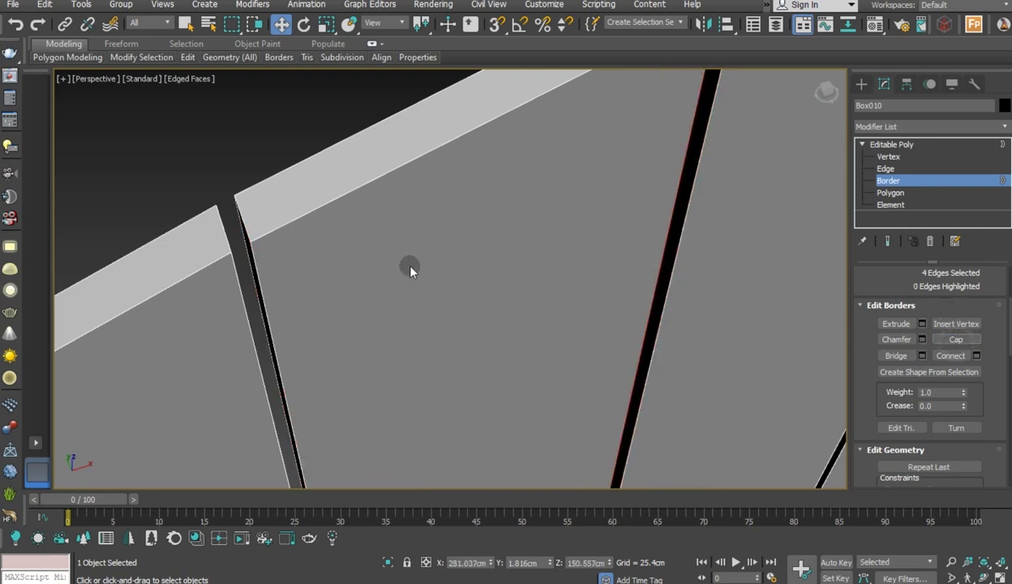
pyautogui.keyDown('alt'); pyautogui.moveTo(399, 258); pyautogui.dragTo(580, 270, button='middle'); pyautogui.keyUp('alt')
pyautogui.click(538, 264)
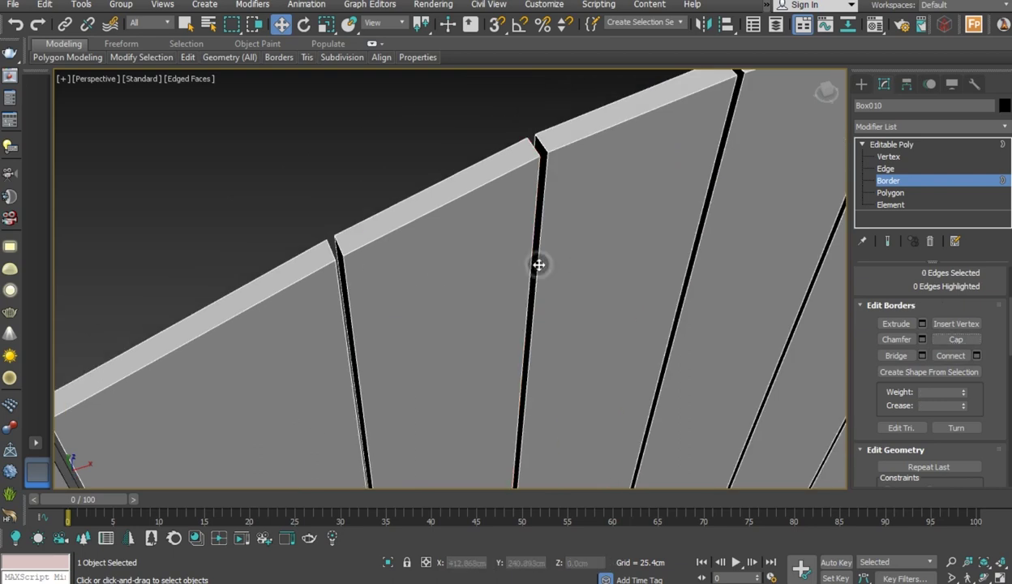
pyautogui.click(679, 244)
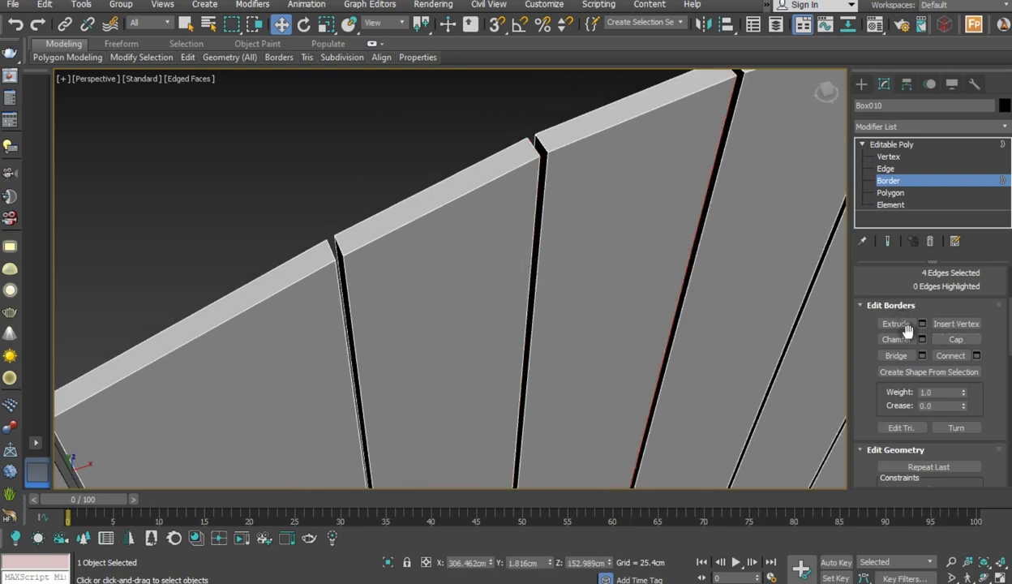
pyautogui.moveTo(697, 274); pyautogui.dragTo(694, 276)
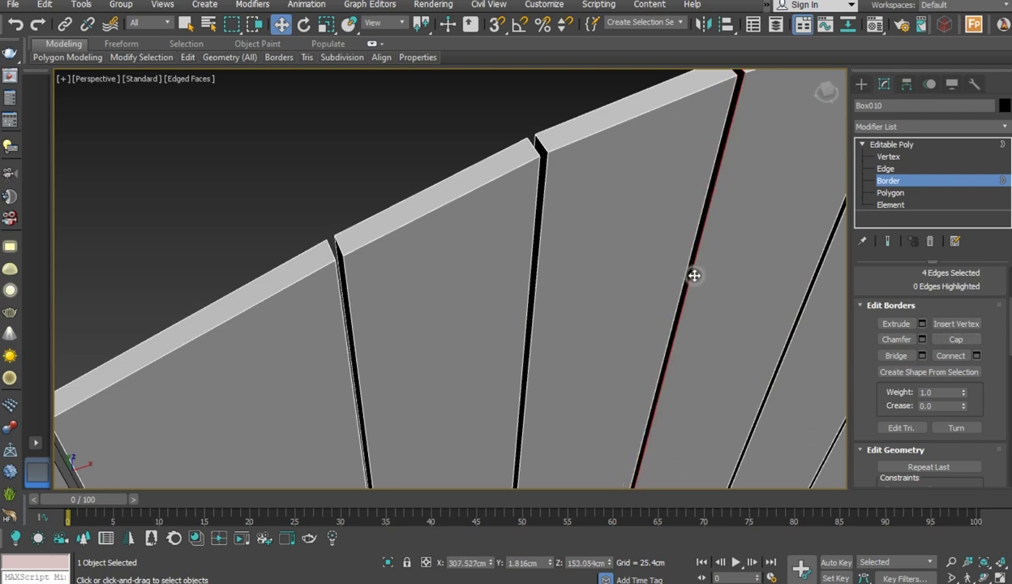
pyautogui.moveTo(696, 295)
pyautogui.mouseDown(button='middle')
pyautogui.moveTo(442, 331)
pyautogui.moveTo(373, 328)
pyautogui.mouseUp(button='middle')
pyautogui.click(538, 241)
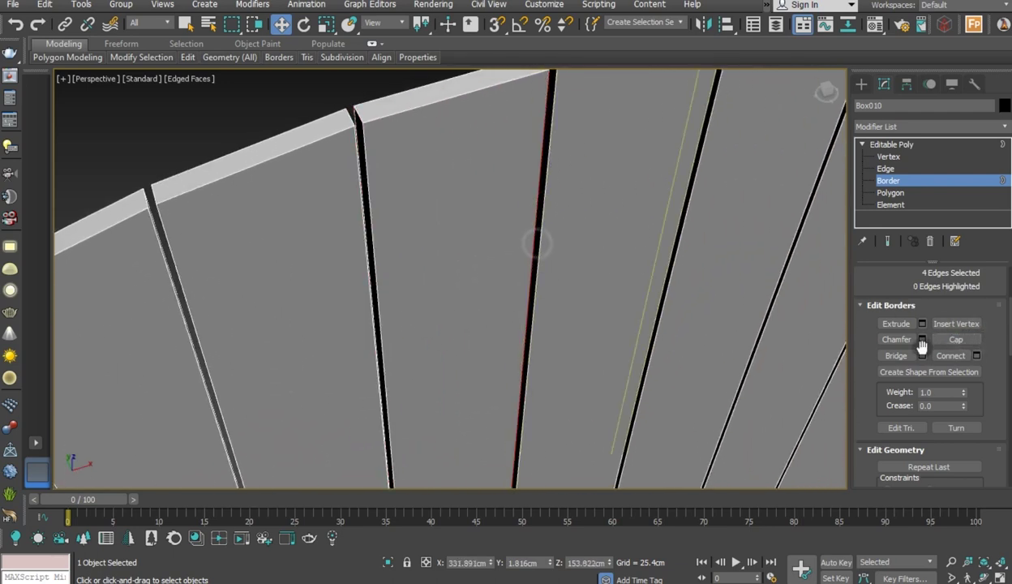
pyautogui.click(956, 339)
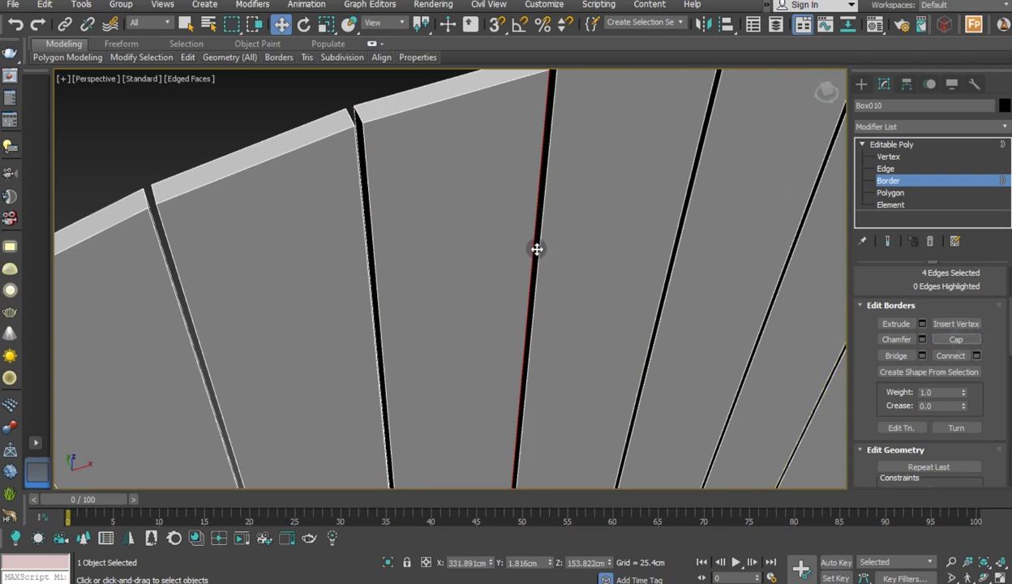
# Select and cap the remaining gap borders along the arched plank tops
pyautogui.click(669, 283)
pyautogui.click(956, 339)
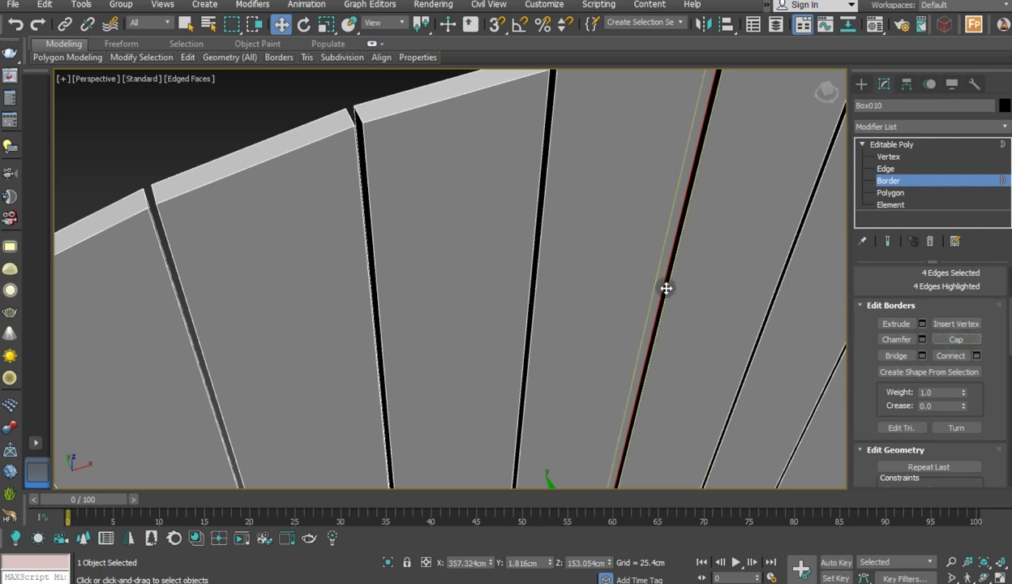
pyautogui.moveTo(670, 289); pyautogui.dragTo(671, 290)
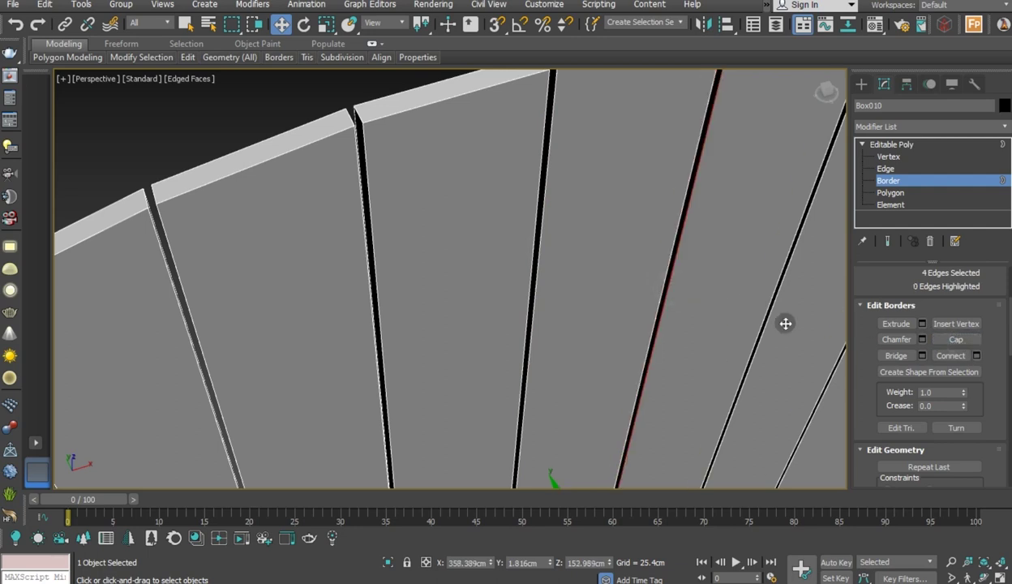
pyautogui.moveTo(679, 301)
pyautogui.keyDown('alt'); pyautogui.mouseDown(button='middle')
pyautogui.moveTo(641, 350)
pyautogui.moveTo(528, 358)
pyautogui.mouseUp(button='middle'); pyautogui.keyUp('alt')
pyautogui.click(584, 337)
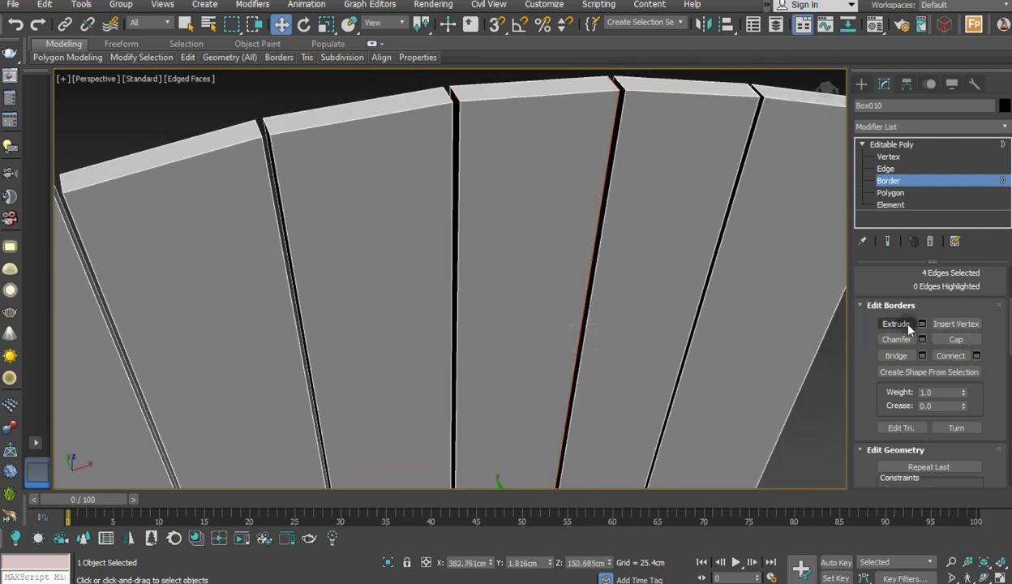
pyautogui.click(586, 311)
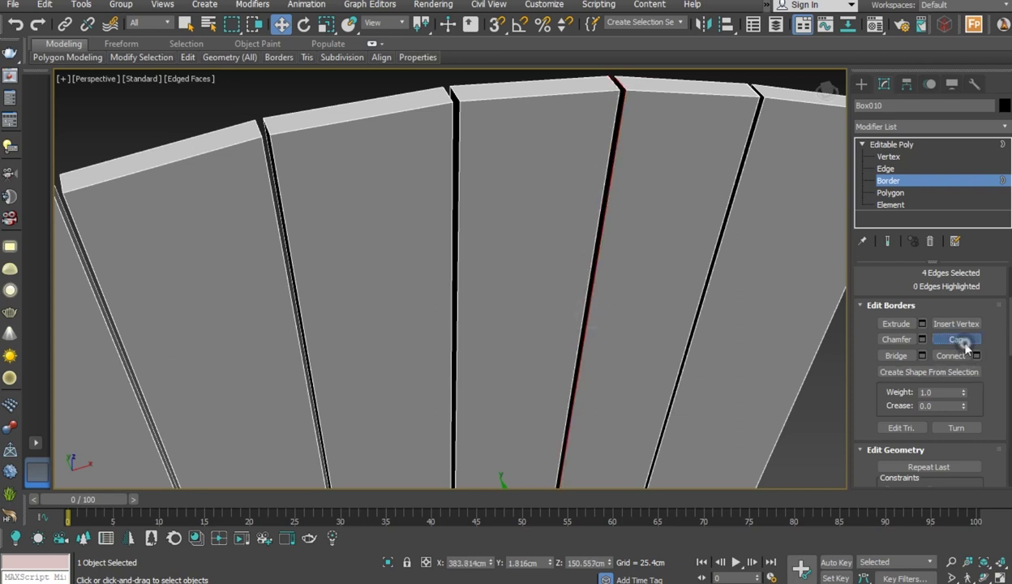
pyautogui.click(701, 318)
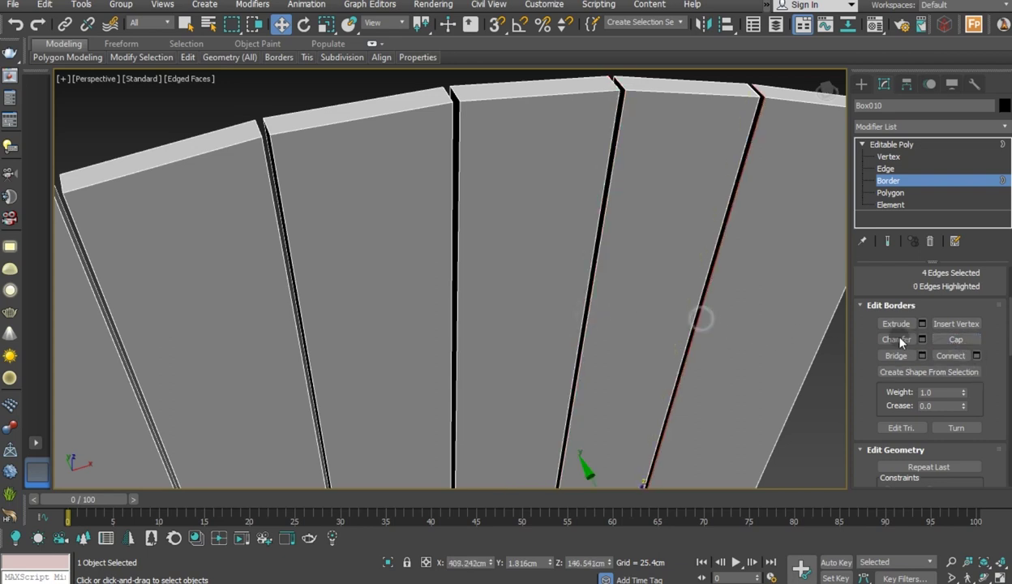
pyautogui.click(691, 322)
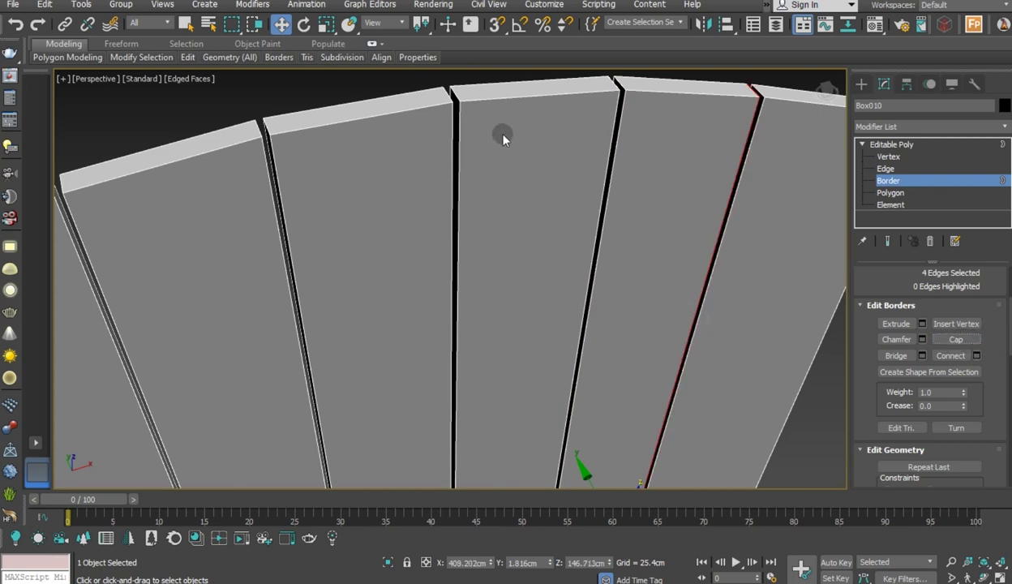
pyautogui.keyDown('alt'); pyautogui.moveTo(501, 135); pyautogui.dragTo(498, 146, button='middle'); pyautogui.keyUp('alt')
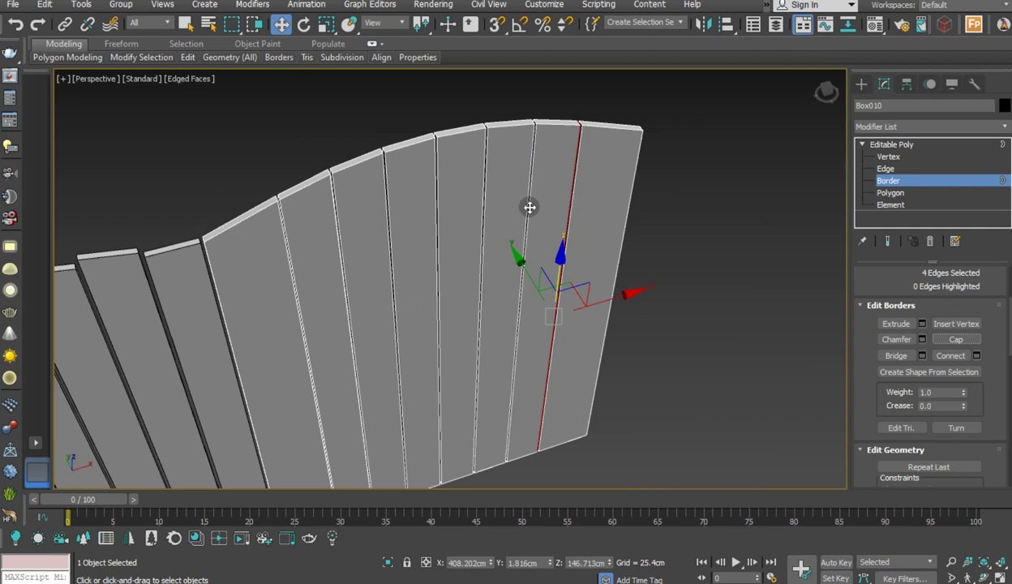
pyautogui.keyDown('alt'); pyautogui.moveTo(528, 206); pyautogui.dragTo(526, 179, button='middle'); pyautogui.keyUp('alt')
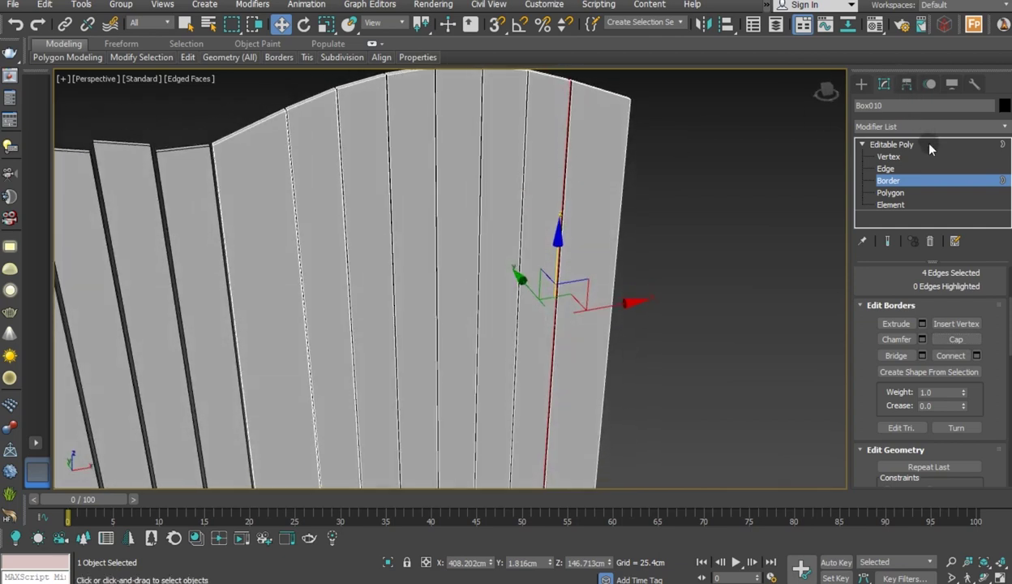
# Exit Border mode and select the first five irregular left planks
pyautogui.click(892, 145)
pyautogui.scroll(-5, 526, 198)
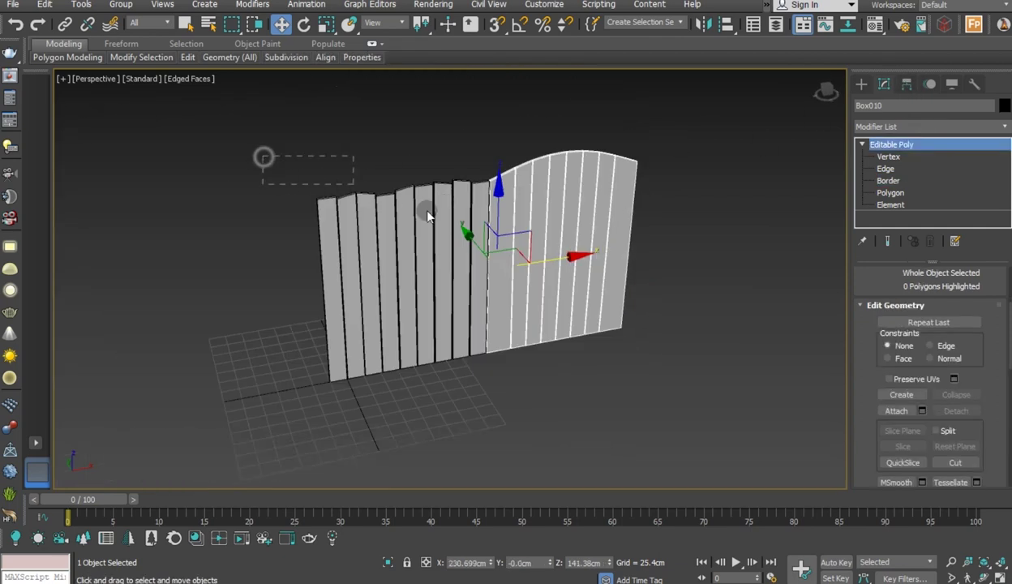
pyautogui.moveTo(427, 215); pyautogui.dragTo(474, 238)
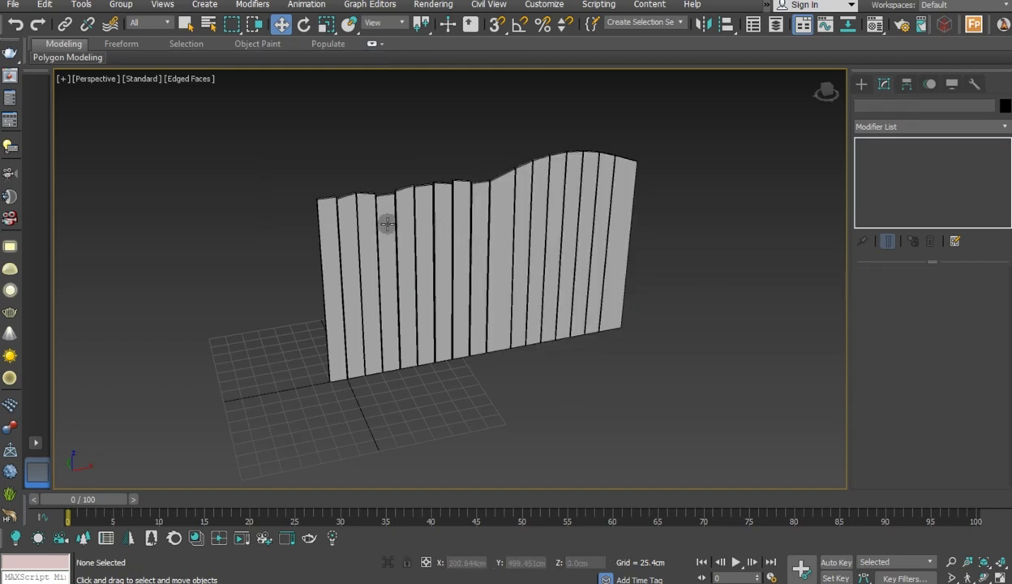
pyautogui.click(152, 255)
pyautogui.keyDown('ctrl'); pyautogui.click(189, 250); pyautogui.keyUp('ctrl')
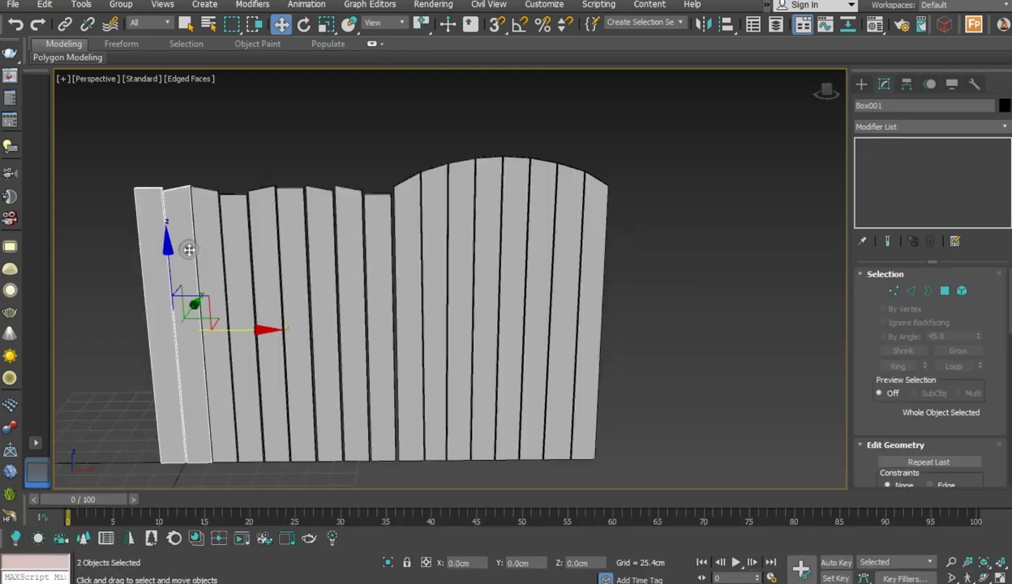
pyautogui.keyDown('ctrl'); pyautogui.click(212, 237); pyautogui.keyUp('ctrl')
pyautogui.keyDown('ctrl'); pyautogui.click(240, 249); pyautogui.keyUp('ctrl')
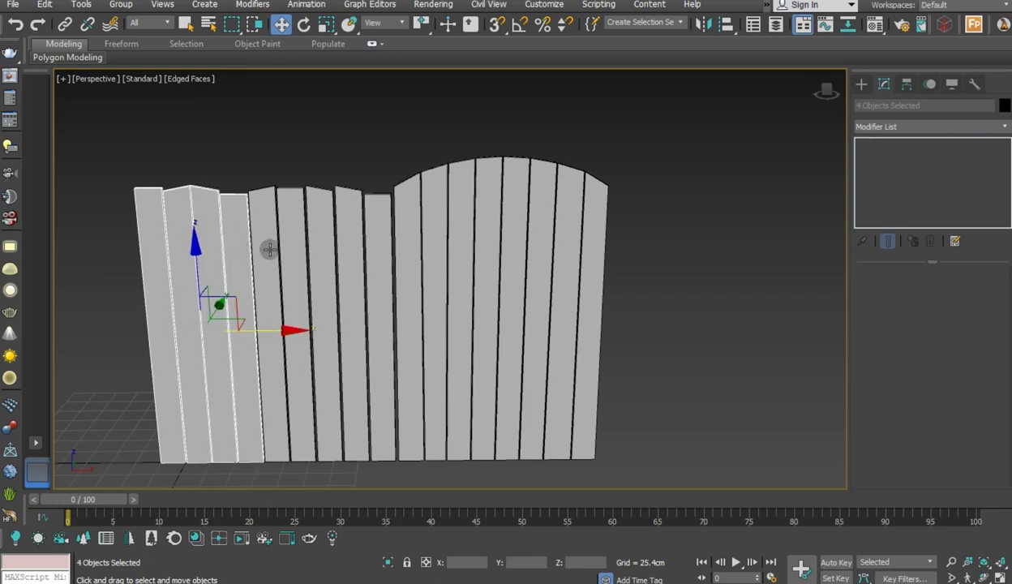
pyautogui.keyDown('ctrl'); pyautogui.click(269, 249); pyautogui.keyUp('ctrl')
# Add the remaining left planks and Shift-drag a copy to the right of the arch
pyautogui.keyDown('ctrl'); pyautogui.click(289, 255); pyautogui.keyUp('ctrl')
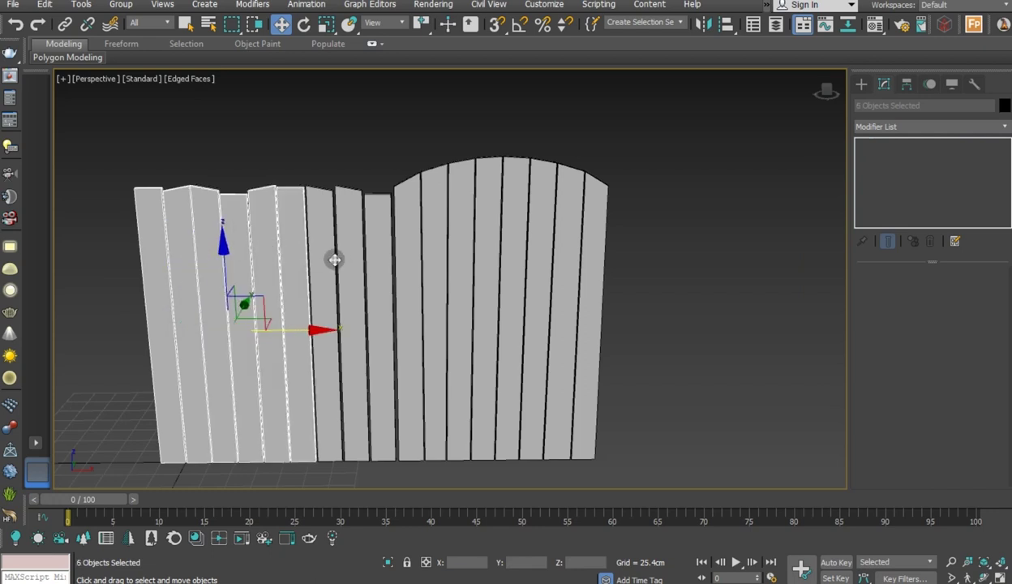
pyautogui.keyDown('ctrl'); pyautogui.click(332, 257); pyautogui.keyUp('ctrl')
pyautogui.keyDown('ctrl'); pyautogui.click(355, 258); pyautogui.keyUp('ctrl')
pyautogui.keyDown('ctrl'); pyautogui.click(375, 261); pyautogui.keyUp('ctrl')
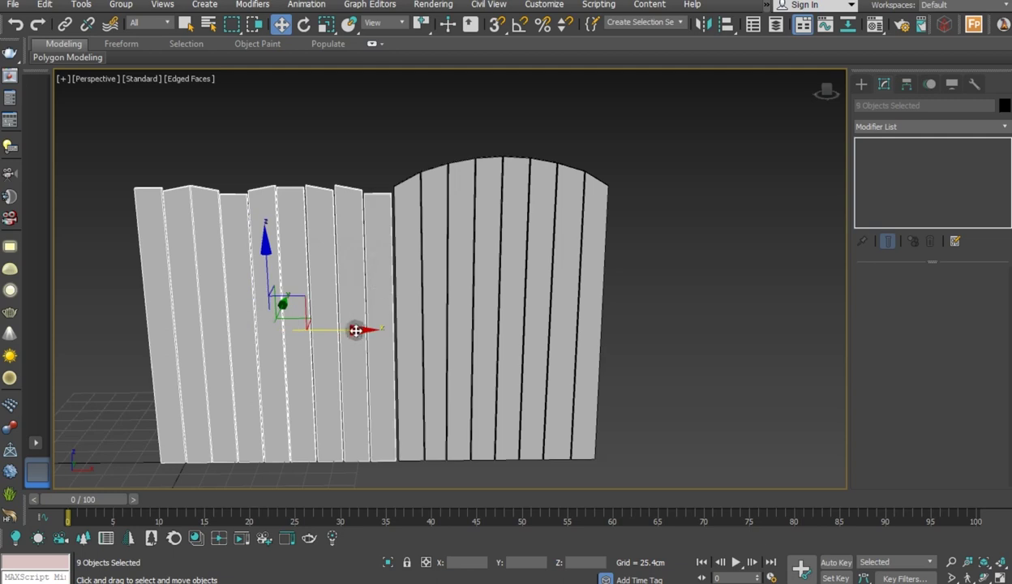
pyautogui.moveTo(335, 330)
pyautogui.keyDown('shift'); pyautogui.mouseDown()
pyautogui.moveTo(790, 304)
pyautogui.moveTo(783, 308)
pyautogui.mouseUp(); pyautogui.keyUp('shift')
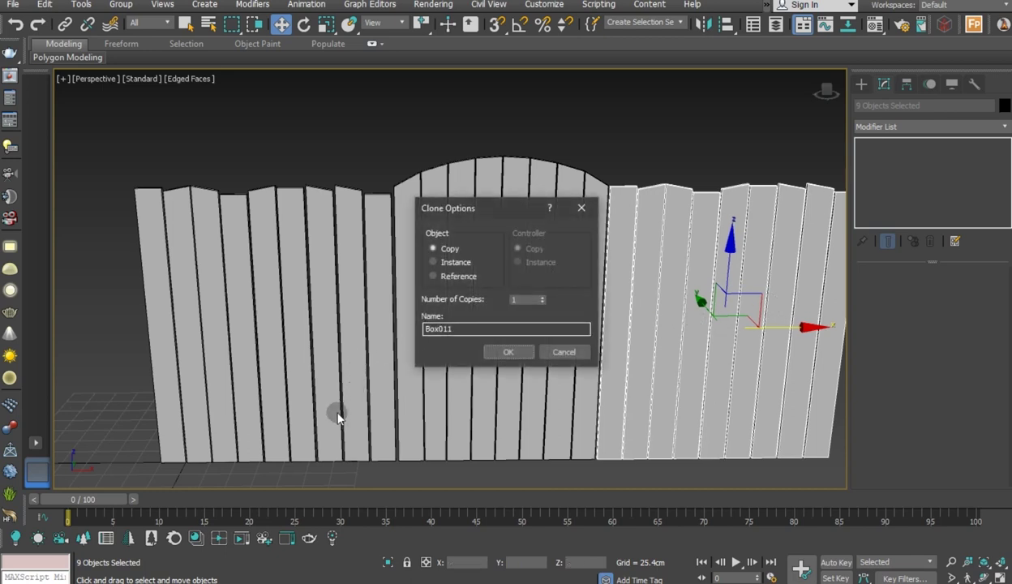
# Accept the Copy clone Box011, then deselect and review the lengthened fence
pyautogui.click(508, 352)
pyautogui.moveTo(522, 271); pyautogui.dragTo(397, 267, button='middle')
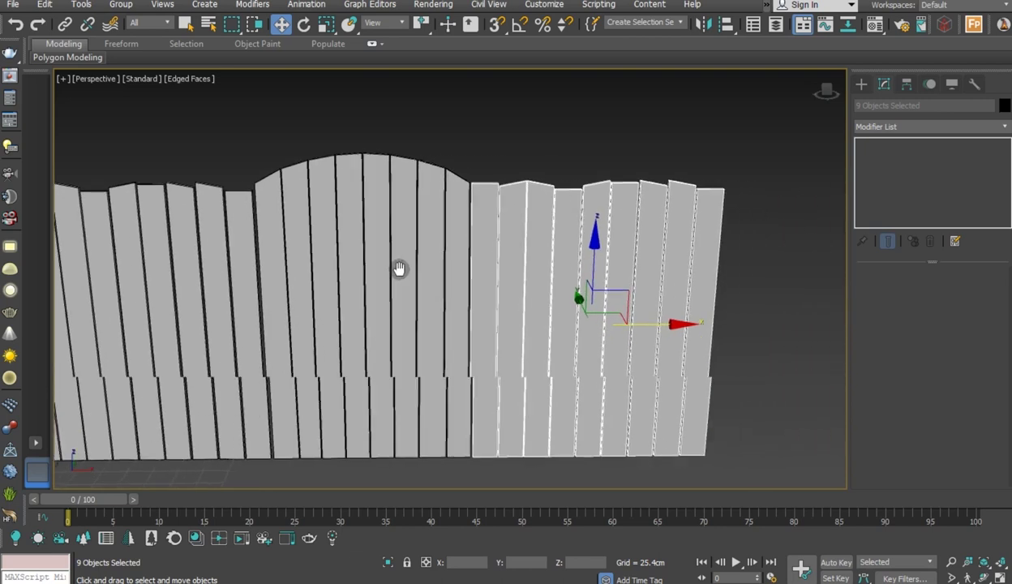
pyautogui.scroll(3, 534, 297)
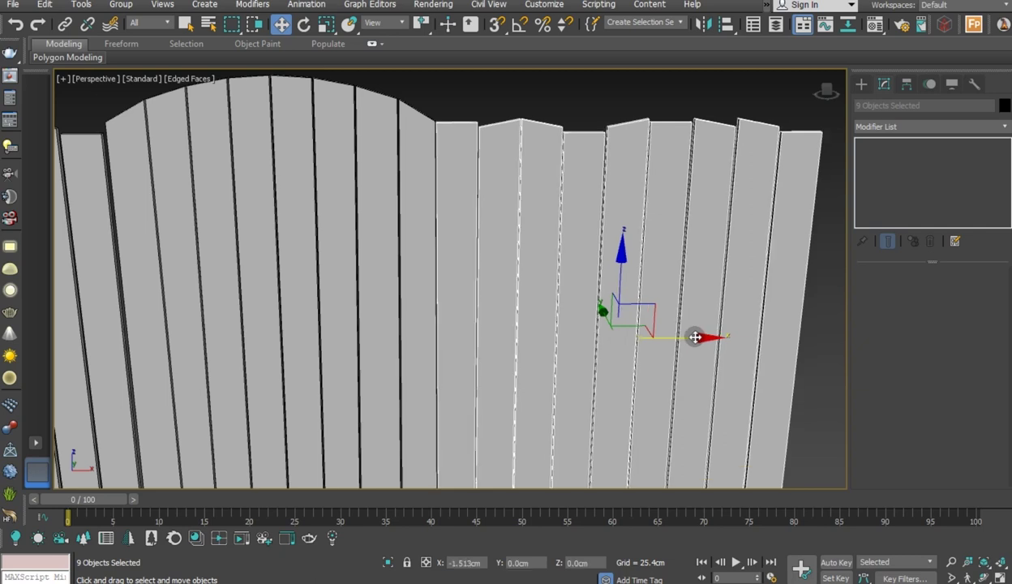
pyautogui.scroll(-2, 568, 205)
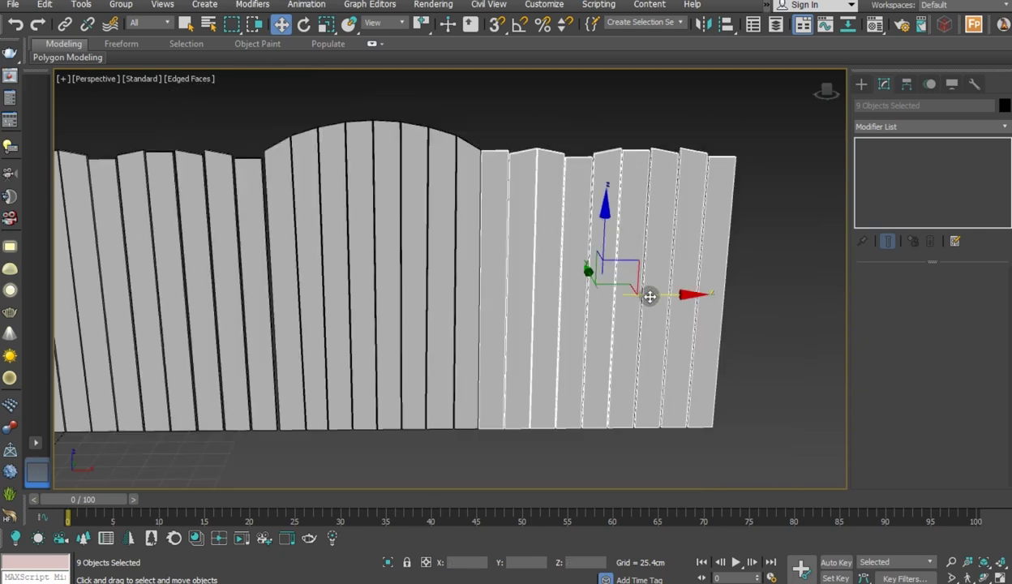
pyautogui.scroll(-2, 572, 275)
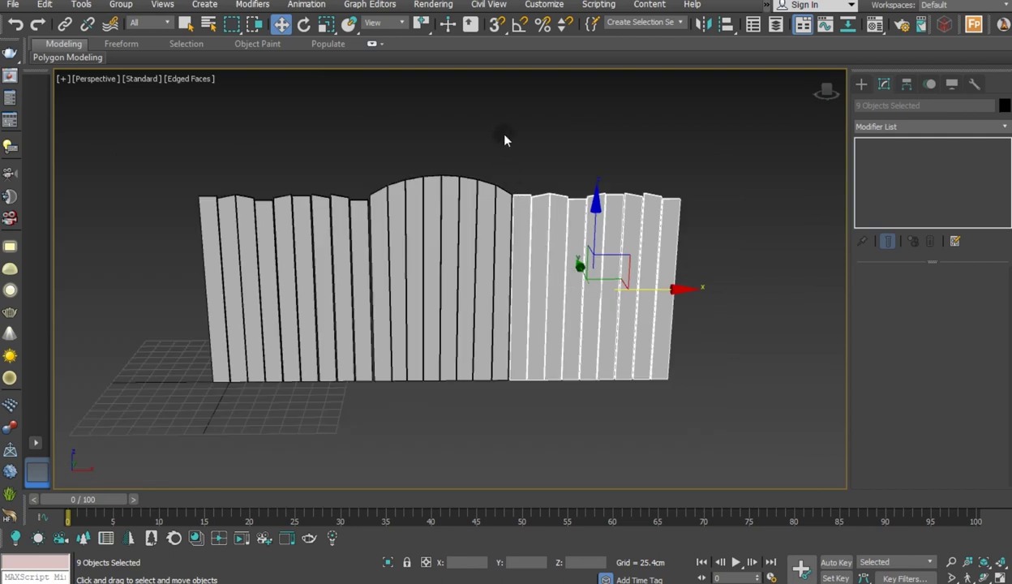
pyautogui.click(512, 404)
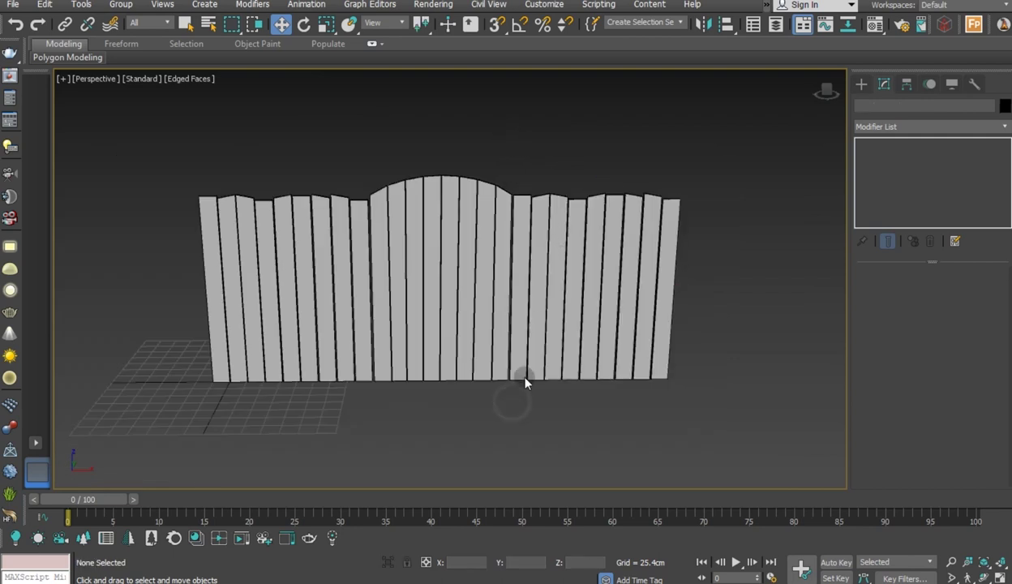
pyautogui.scroll(3, 565, 294)
pyautogui.click(565, 294)
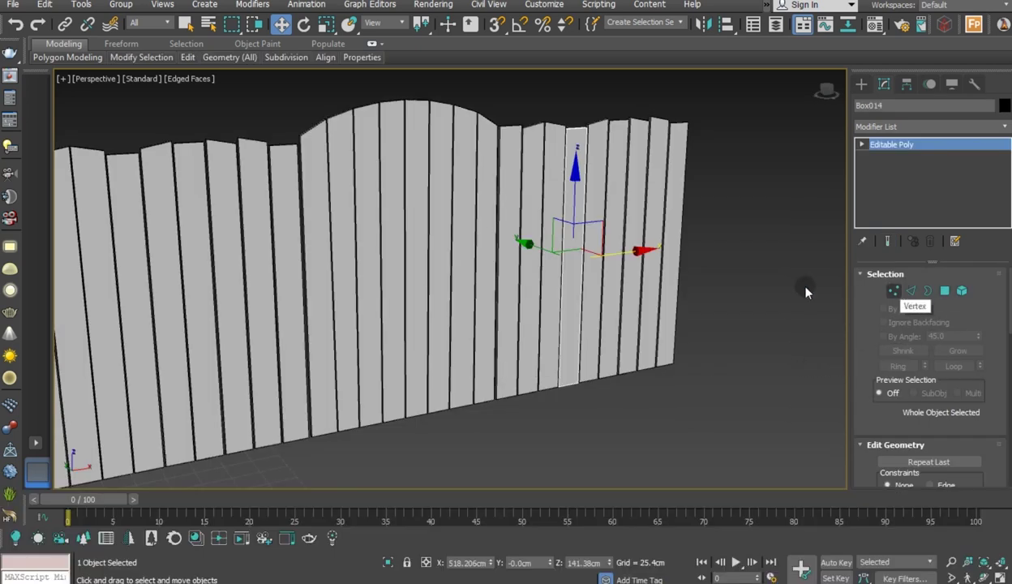
# Raise Box014's bottom vertices to open a gap beneath that plank
pyautogui.scroll(3, 597, 288)
pyautogui.click(892, 290)
pyautogui.moveTo(647, 360); pyautogui.dragTo(571, 456)
pyautogui.moveTo(459, 500); pyautogui.dragTo(461, 497)
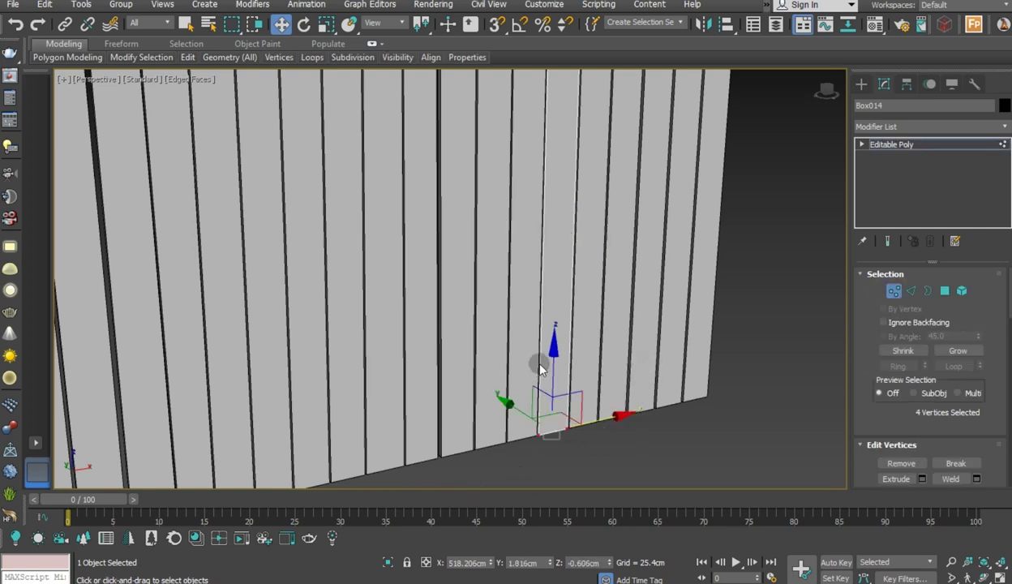
pyautogui.moveTo(551, 367)
pyautogui.mouseDown()
pyautogui.moveTo(534, 272)
pyautogui.moveTo(560, 344)
pyautogui.mouseUp()
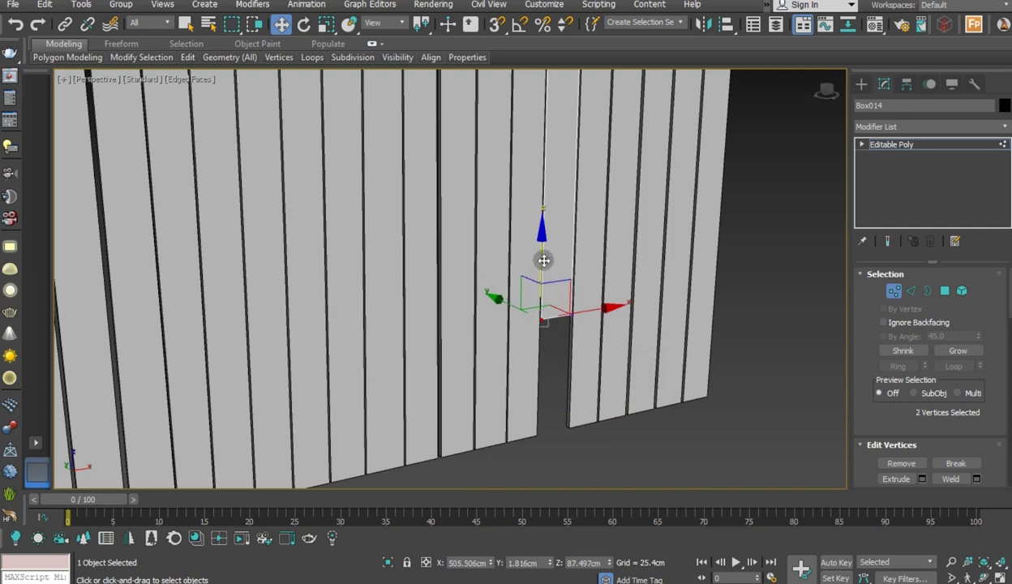
pyautogui.moveTo(543, 225); pyautogui.dragTo(542, 194)
pyautogui.click(913, 151)
pyautogui.scroll(-3, 499, 310)
# Move Box011's bottom vertices to X 438.445 cm so the slanted plank stands straight
pyautogui.click(500, 354)
pyautogui.click(892, 291)
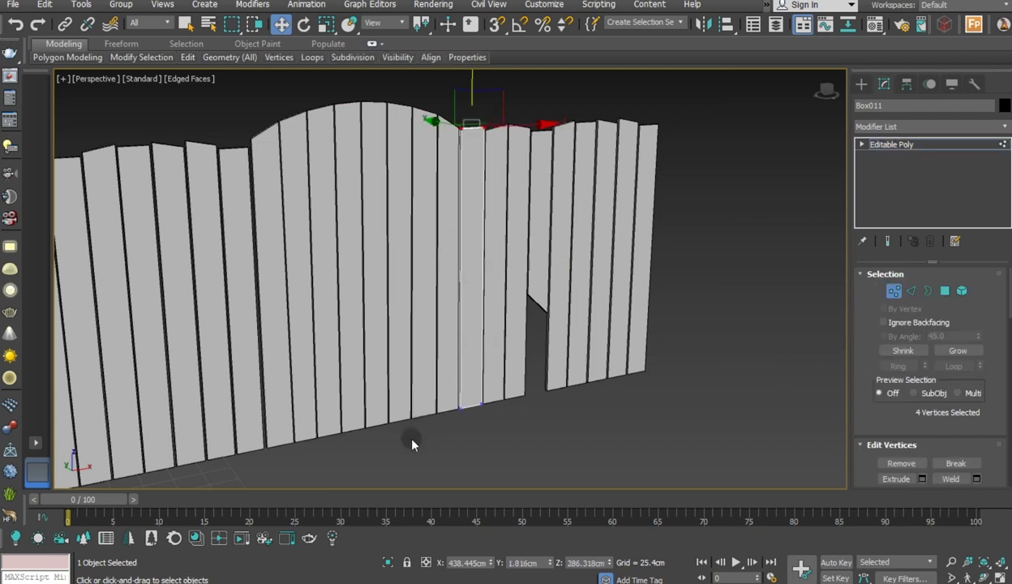
pyautogui.moveTo(528, 377)
pyautogui.mouseDown()
pyautogui.moveTo(523, 412)
pyautogui.moveTo(572, 384)
pyautogui.mouseUp()
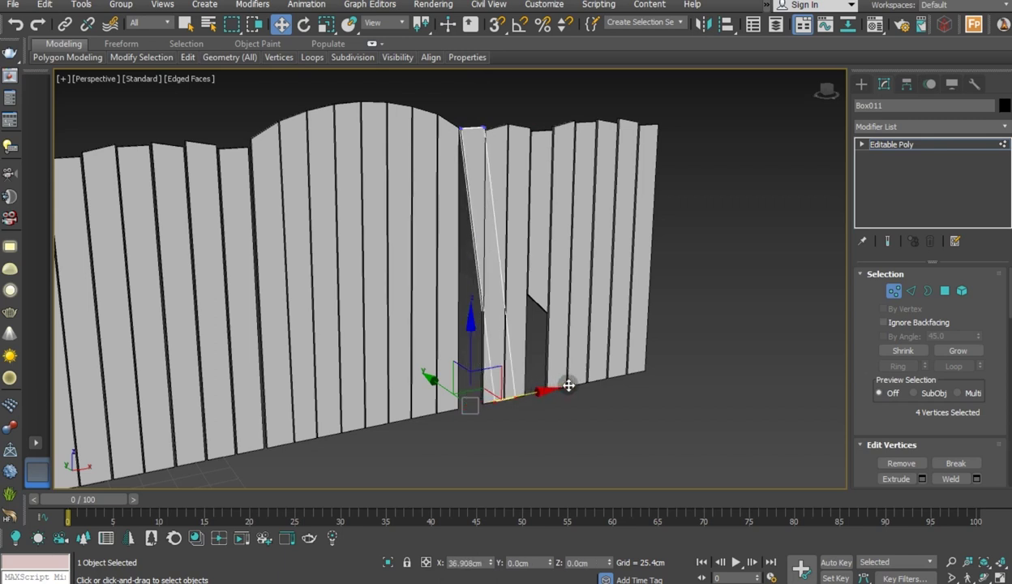
pyautogui.scroll(1, 550, 370)
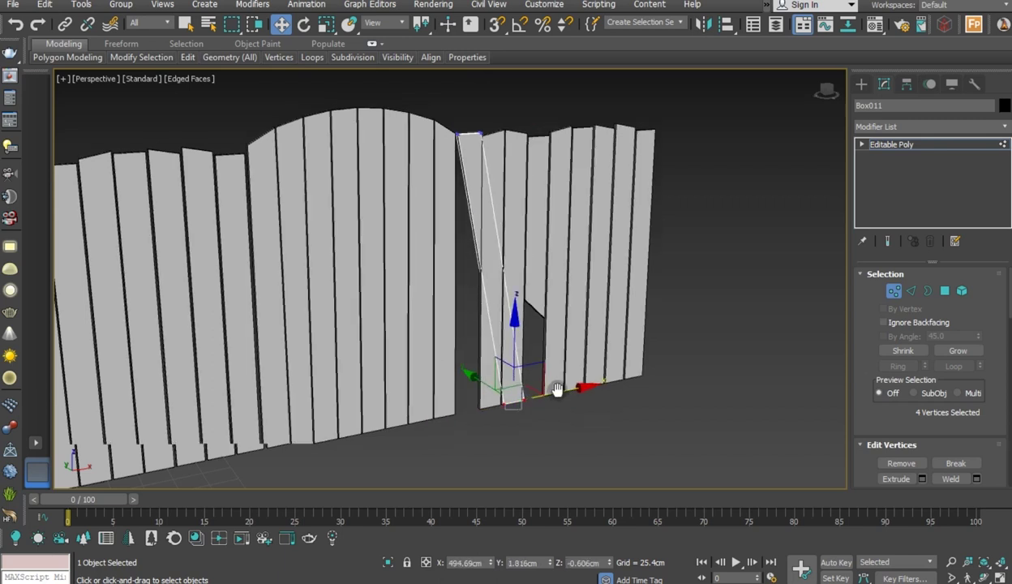
pyautogui.scroll(2, 535, 398)
pyautogui.scroll(1, 528, 407)
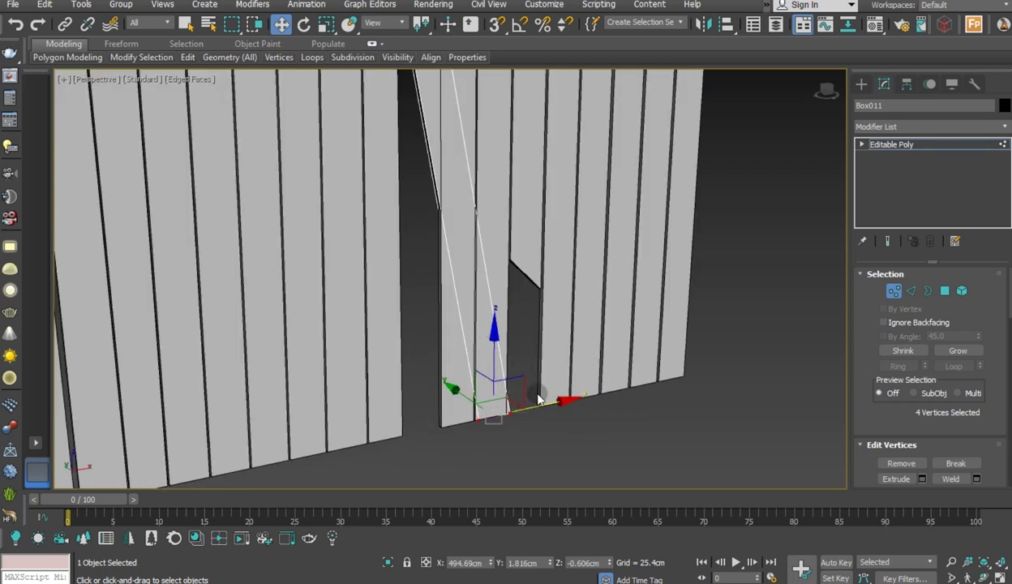
pyautogui.keyDown('alt'); pyautogui.moveTo(578, 379); pyautogui.dragTo(555, 401, button='middle'); pyautogui.keyUp('alt')
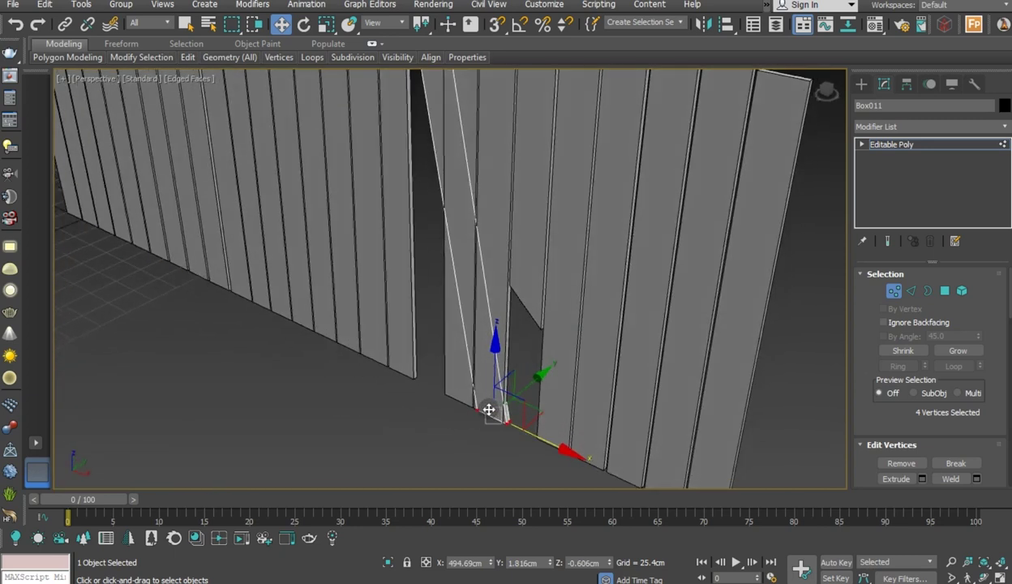
pyautogui.moveTo(556, 401); pyautogui.dragTo(482, 388)
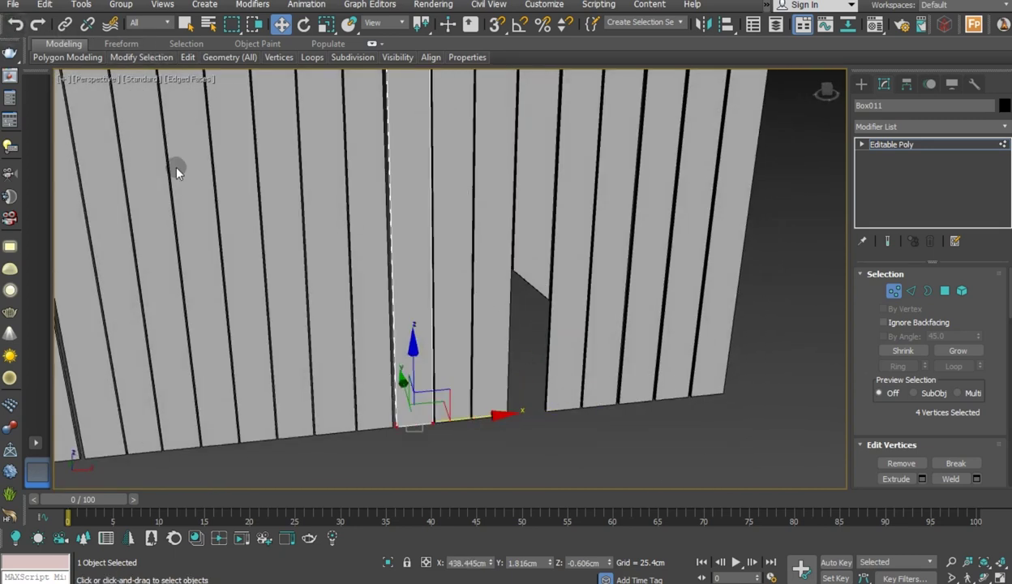
pyautogui.keyDown('alt'); pyautogui.moveTo(482, 388); pyautogui.dragTo(464, 404, button='middle'); pyautogui.keyUp('alt')
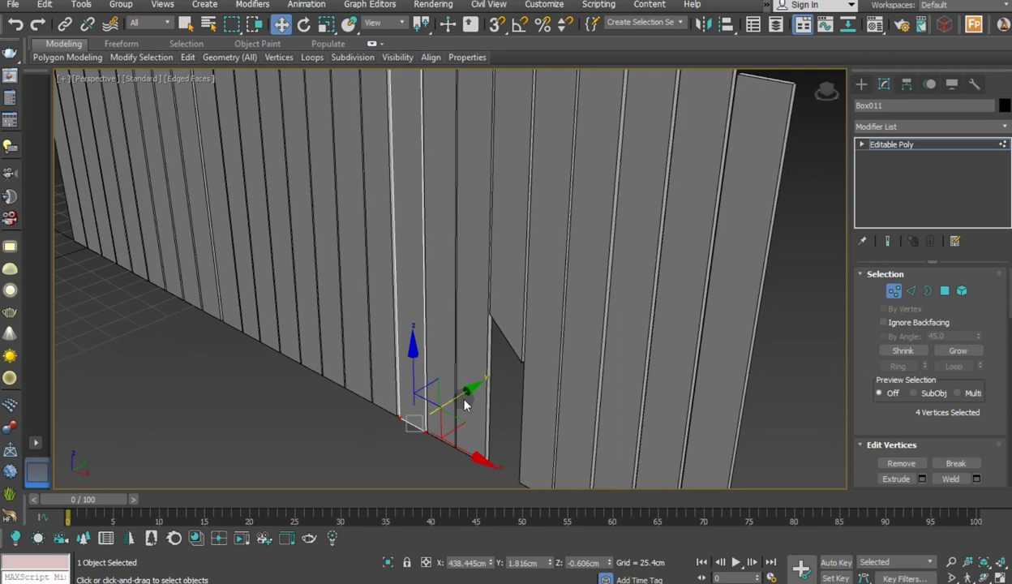
pyautogui.moveTo(462, 393); pyautogui.dragTo(456, 392)
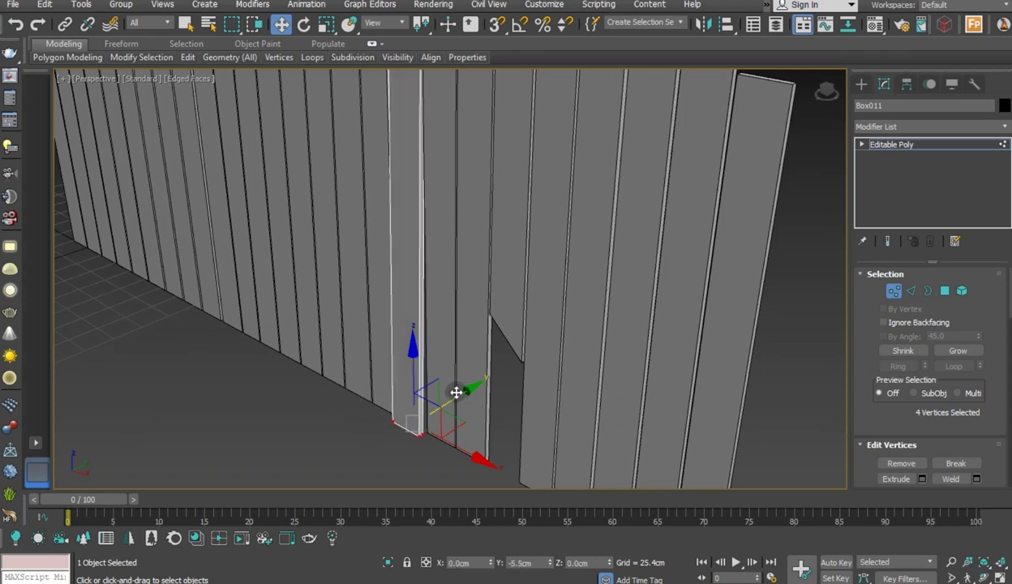
pyautogui.keyDown('alt'); pyautogui.moveTo(493, 373); pyautogui.dragTo(626, 366, button='middle'); pyautogui.keyUp('alt')
# Select plank Box012 and raise its bottom vertices
pyautogui.click(892, 145)
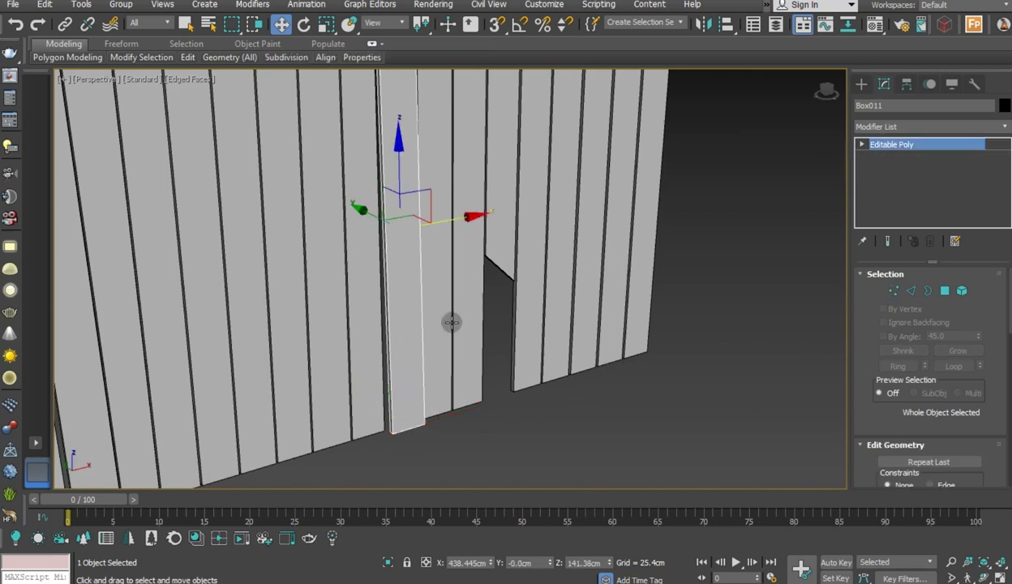
pyautogui.click(440, 363)
pyautogui.moveTo(439, 362)
pyautogui.keyDown('alt'); pyautogui.mouseDown(button='middle')
pyautogui.moveTo(515, 373)
pyautogui.moveTo(420, 377)
pyautogui.mouseUp(button='middle'); pyautogui.keyUp('alt')
pyautogui.click(893, 290)
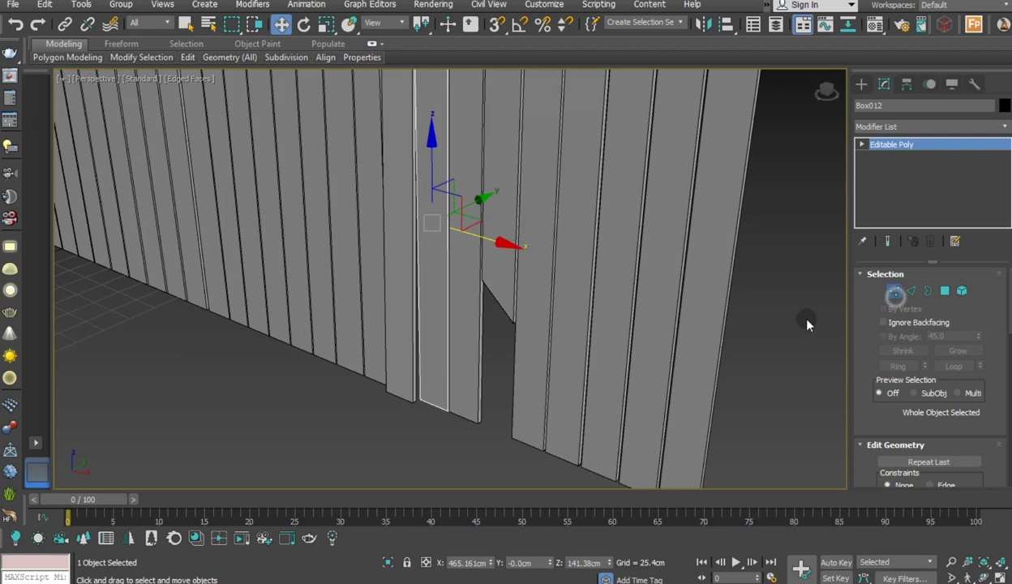
pyautogui.moveTo(454, 418); pyautogui.dragTo(390, 398)
pyautogui.moveTo(476, 425); pyautogui.dragTo(497, 430)
pyautogui.moveTo(463, 381); pyautogui.dragTo(441, 293)
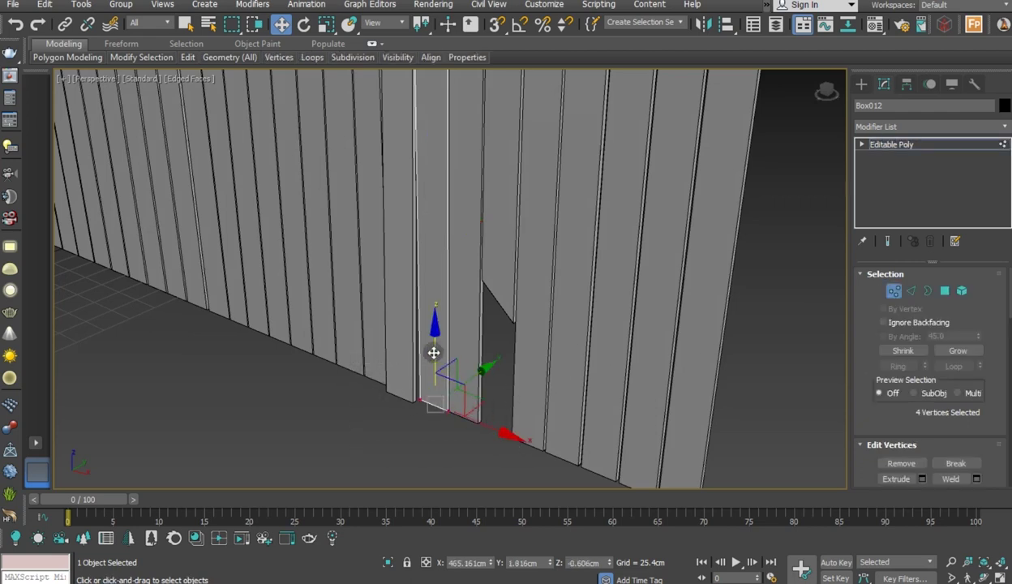
pyautogui.moveTo(440, 293)
pyautogui.keyDown('alt'); pyautogui.mouseDown(button='middle')
pyautogui.moveTo(501, 334)
pyautogui.moveTo(570, 333)
pyautogui.moveTo(494, 326)
pyautogui.mouseUp(button='middle'); pyautogui.keyUp('alt')
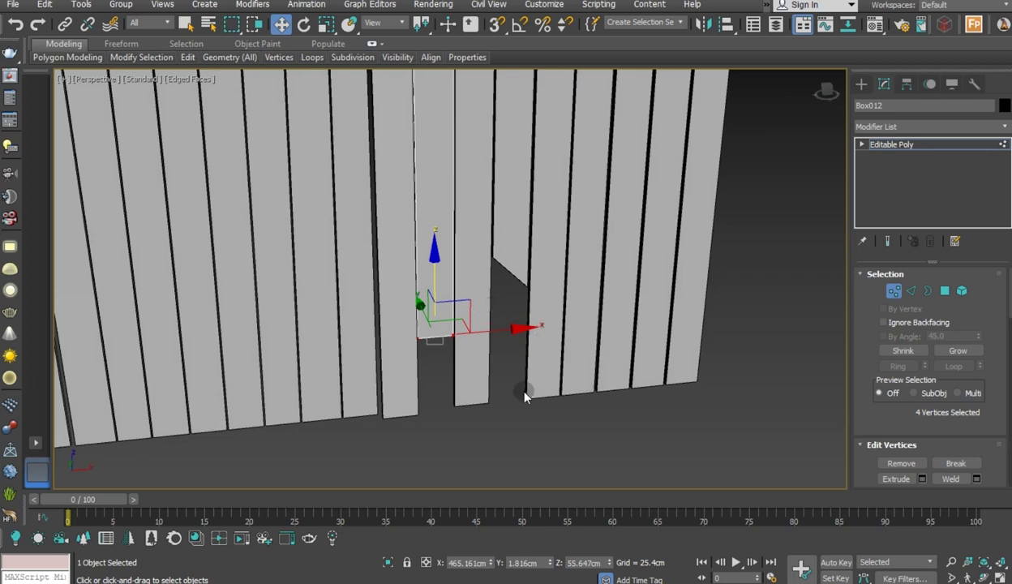
pyautogui.scroll(-3, 519, 387)
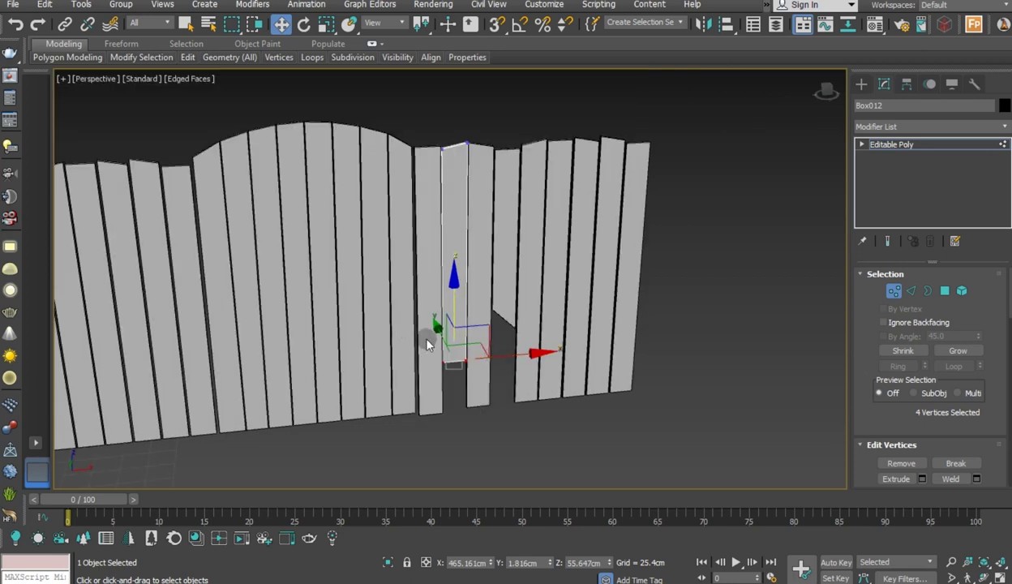
pyautogui.scroll(2, 413, 334)
# Push Box012's bottom vertices back in depth and return to object level
pyautogui.moveTo(390, 331); pyautogui.dragTo(563, 445)
pyautogui.keyDown('alt'); pyautogui.moveTo(536, 423); pyautogui.dragTo(596, 420, button='middle'); pyautogui.keyUp('alt')
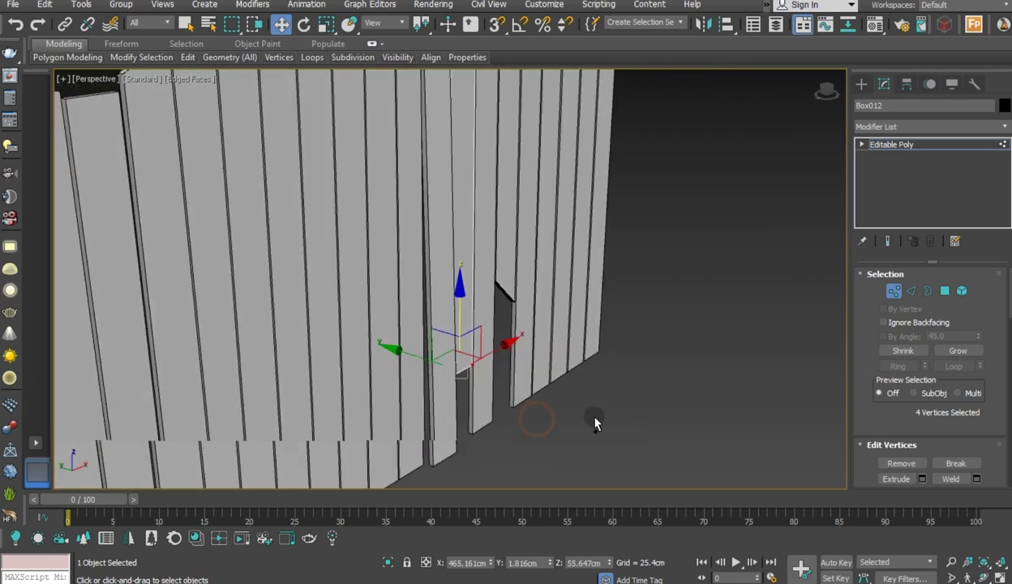
pyautogui.scroll(2, 476, 375)
pyautogui.moveTo(403, 408)
pyautogui.keyDown('alt'); pyautogui.mouseDown(button='middle')
pyautogui.moveTo(500, 406)
pyautogui.moveTo(384, 420)
pyautogui.moveTo(454, 442)
pyautogui.moveTo(467, 398)
pyautogui.mouseUp(button='middle'); pyautogui.keyUp('alt')
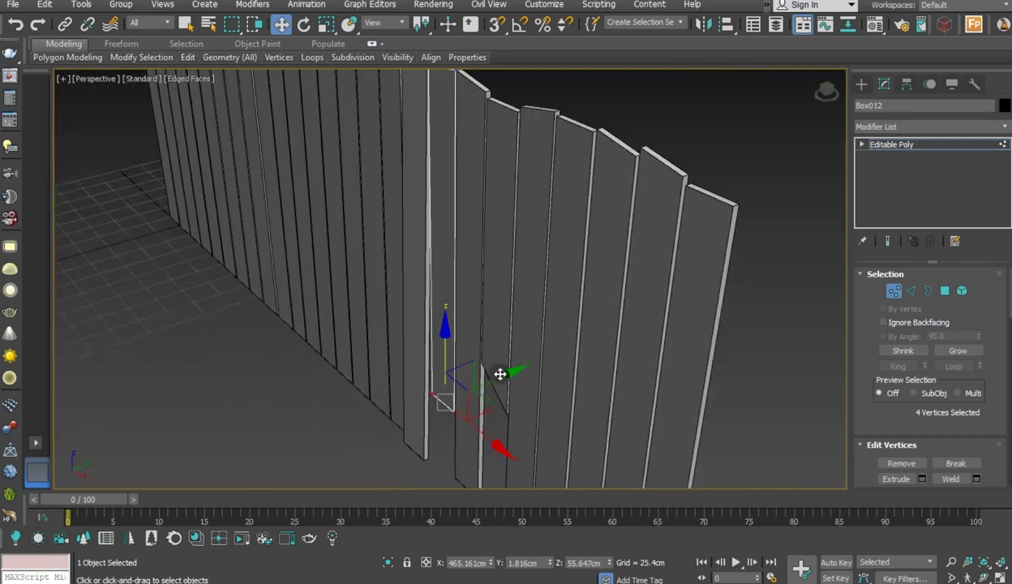
pyautogui.moveTo(500, 375); pyautogui.dragTo(492, 379)
pyautogui.moveTo(532, 382)
pyautogui.keyDown('alt'); pyautogui.mouseDown(button='middle')
pyautogui.moveTo(590, 382)
pyautogui.moveTo(687, 357)
pyautogui.mouseUp(button='middle'); pyautogui.keyUp('alt')
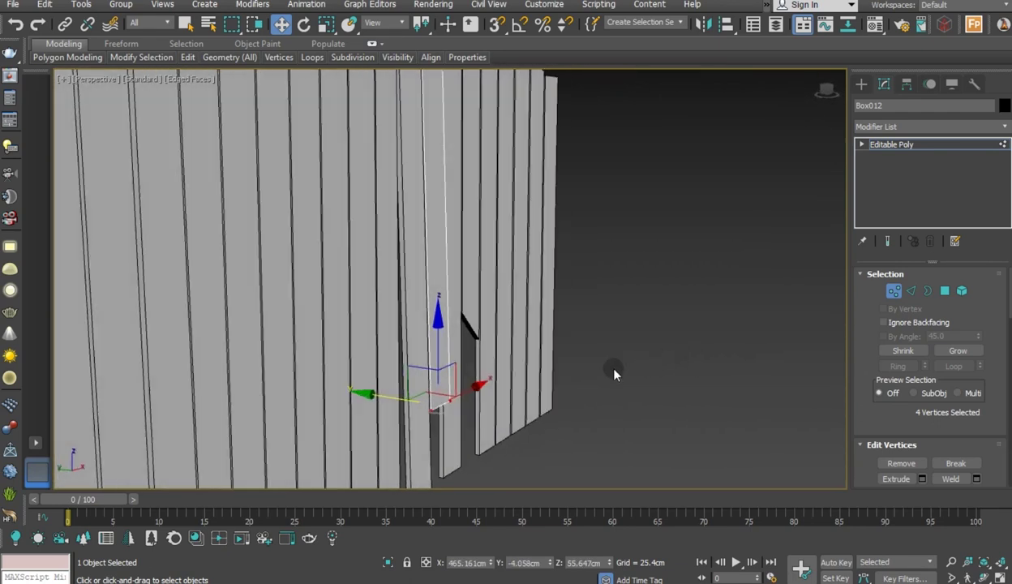
pyautogui.rightClick(557, 360)
pyautogui.moveTo(339, 384)
pyautogui.keyDown('alt'); pyautogui.mouseDown(button='middle')
pyautogui.moveTo(535, 375)
pyautogui.moveTo(484, 388)
pyautogui.moveTo(413, 385)
pyautogui.mouseUp(button='middle'); pyautogui.keyUp('alt')
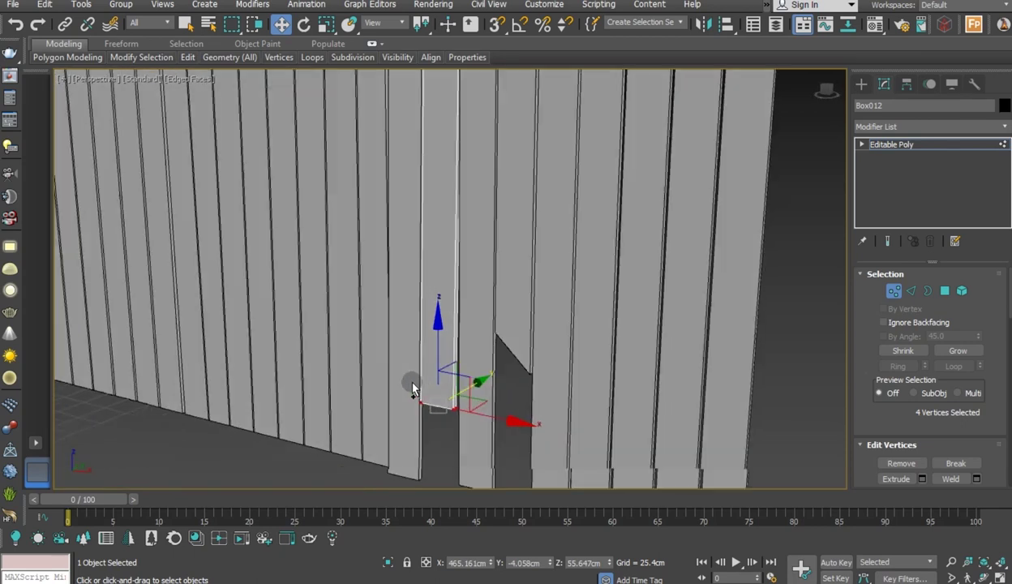
pyautogui.click(925, 146)
pyautogui.scroll(-5, 560, 243)
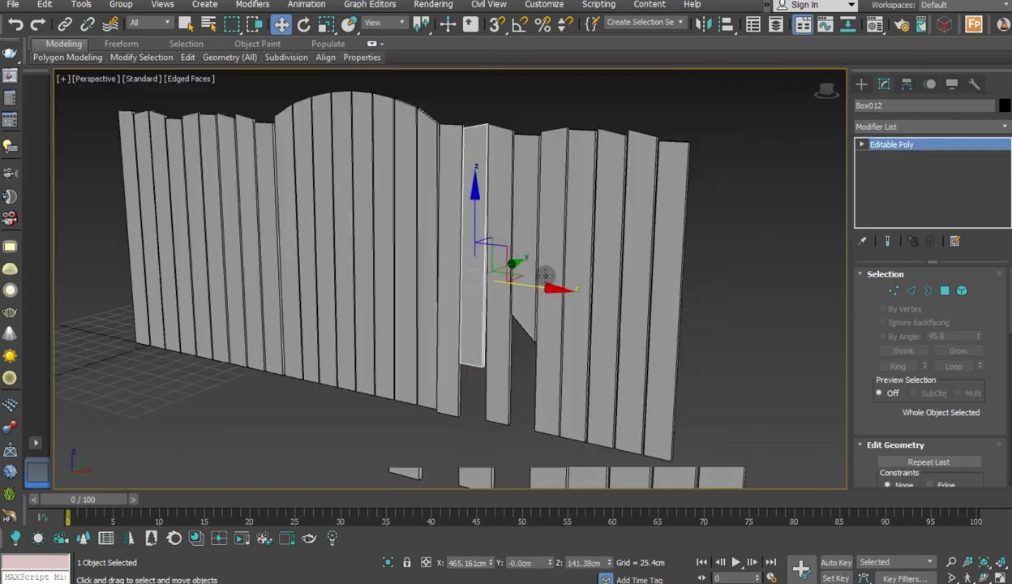
# Raise Box015's bottom vertices to about Z 142.304 cm and offset them in depth
pyautogui.click(541, 370)
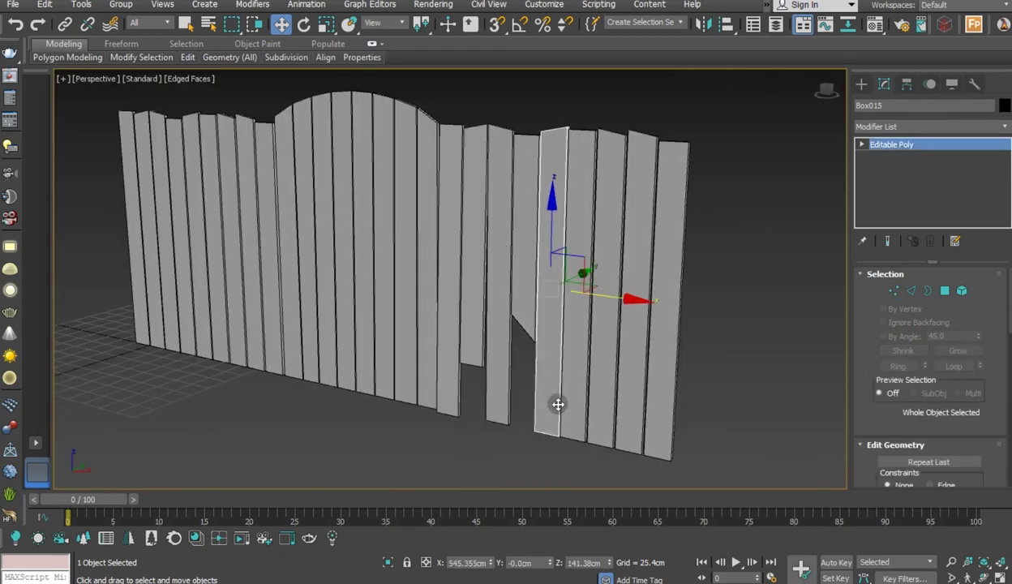
pyautogui.click(892, 291)
pyautogui.moveTo(452, 404); pyautogui.dragTo(633, 459)
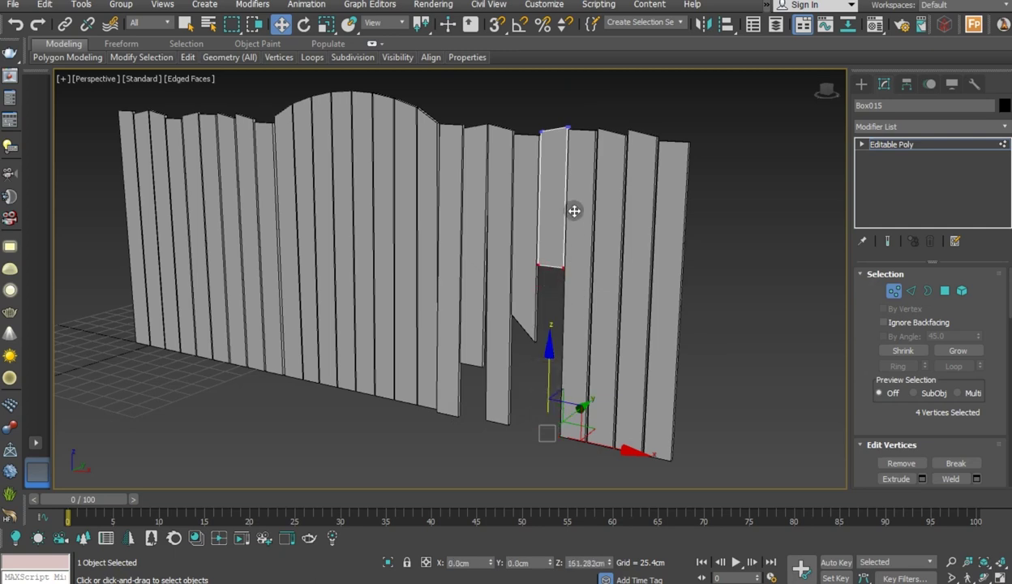
pyautogui.moveTo(573, 268); pyautogui.dragTo(569, 232)
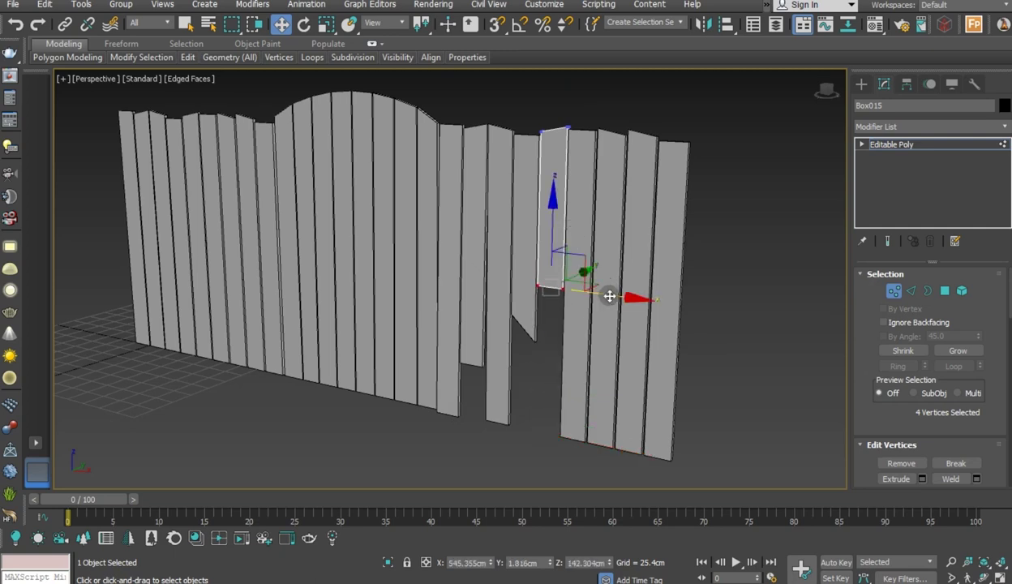
pyautogui.moveTo(607, 296); pyautogui.dragTo(592, 294)
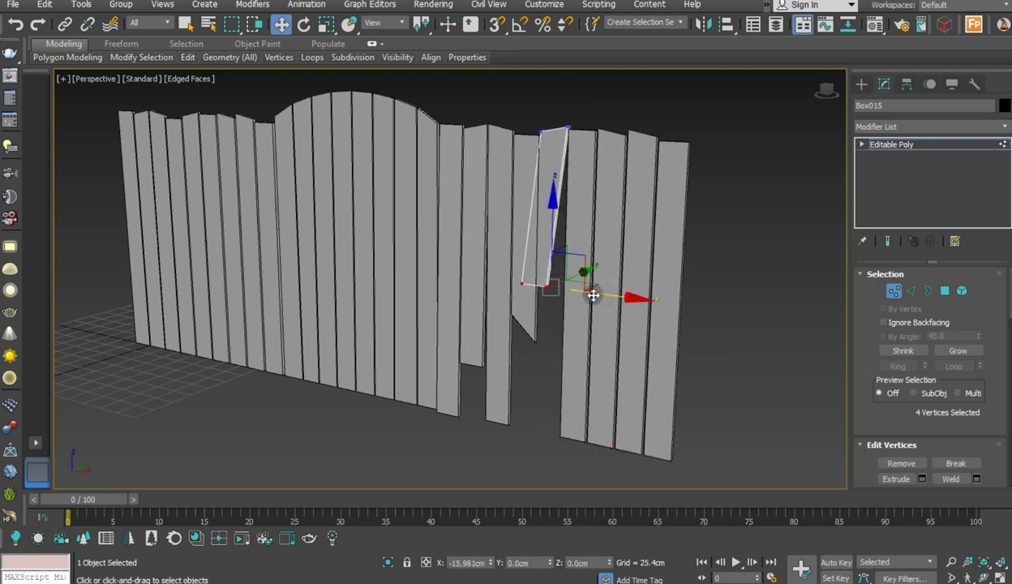
pyautogui.click(13, 25)
pyautogui.keyDown('alt'); pyautogui.moveTo(422, 304); pyautogui.dragTo(616, 300, button='middle'); pyautogui.keyUp('alt')
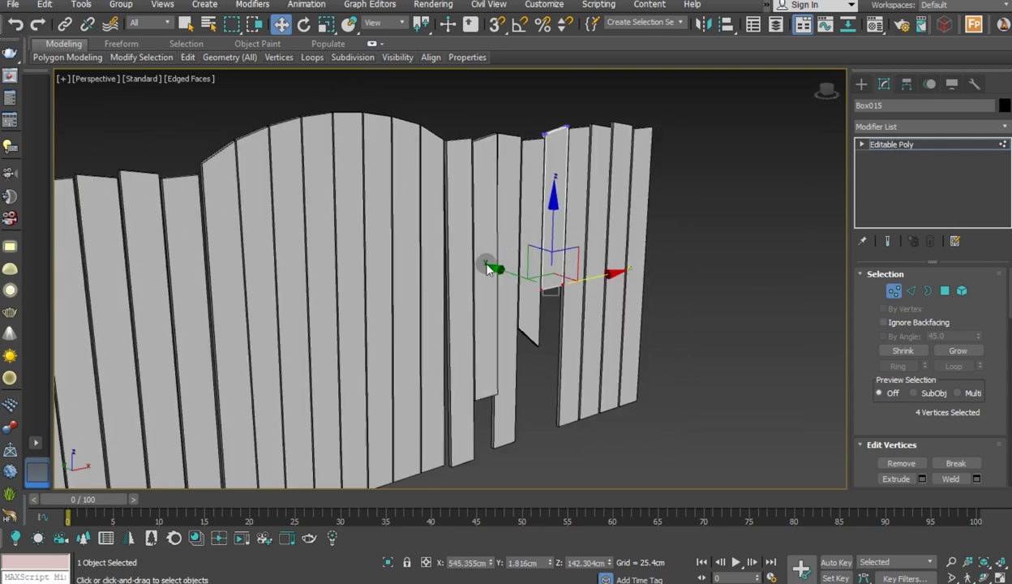
pyautogui.moveTo(498, 267); pyautogui.dragTo(509, 268)
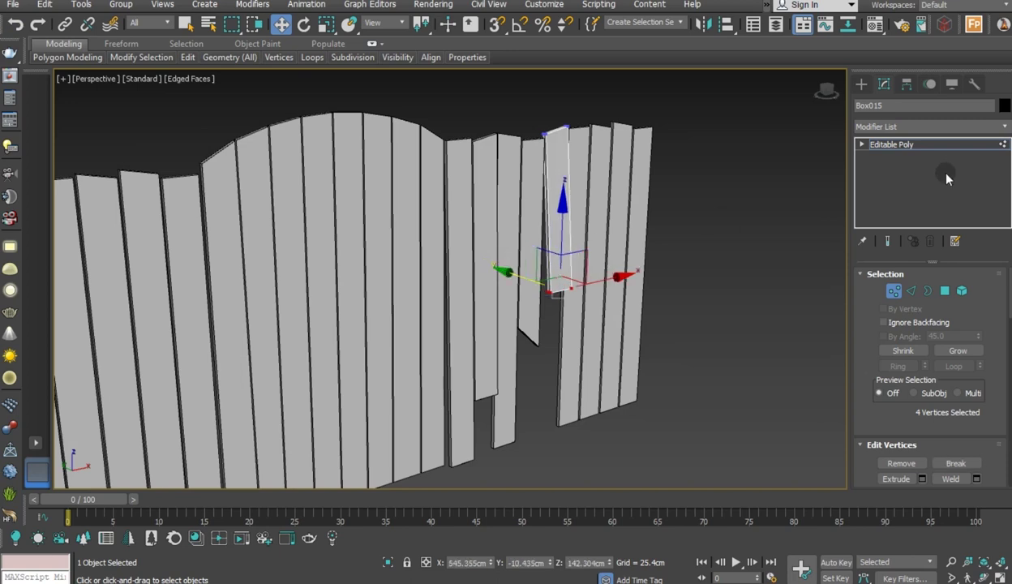
pyautogui.click(918, 146)
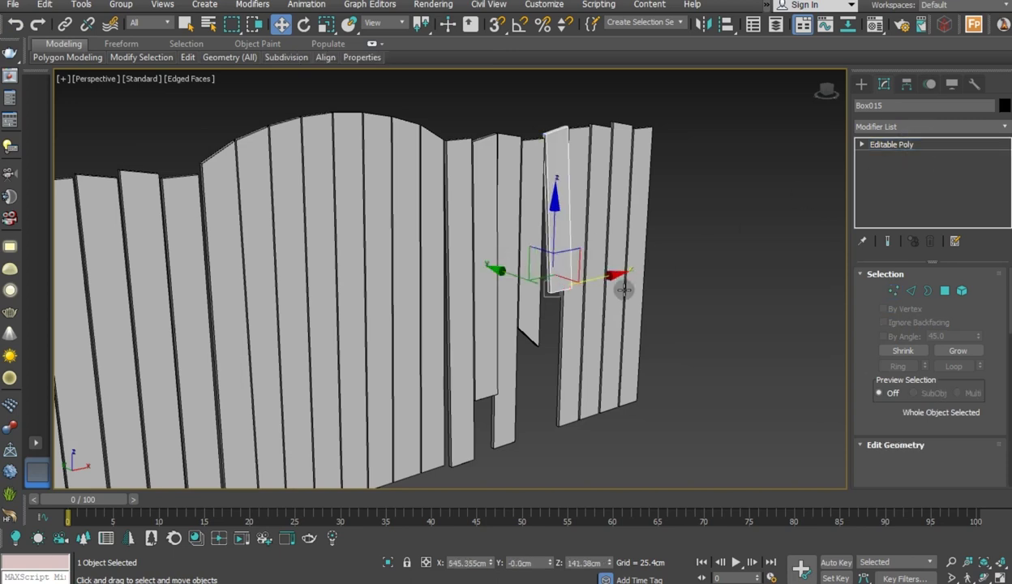
# Rotate the next right-side plank slightly so it leans
pyautogui.click(621, 356)
pyautogui.keyDown('alt'); pyautogui.moveTo(621, 357); pyautogui.dragTo(523, 357, button='middle'); pyautogui.keyUp('alt')
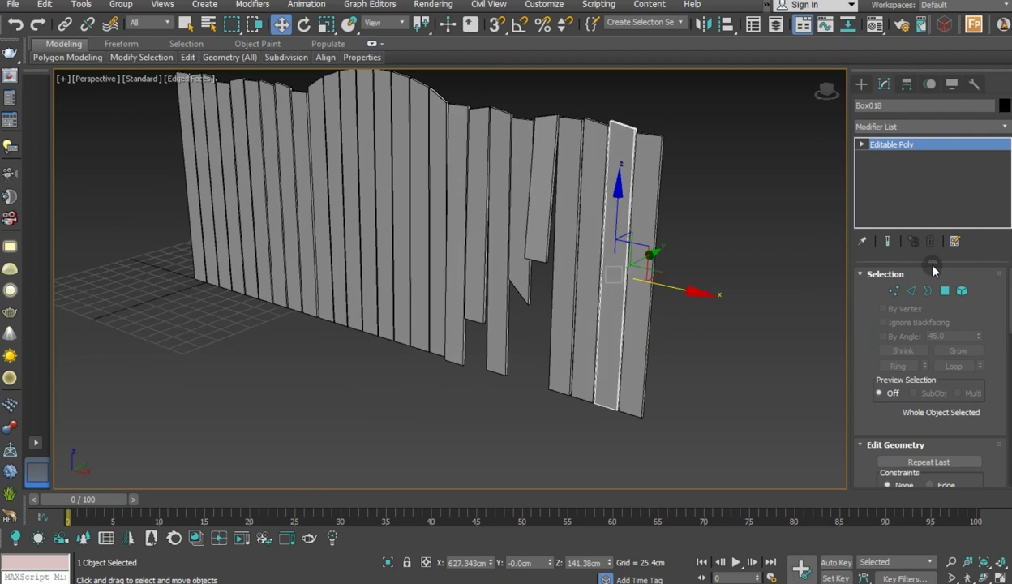
pyautogui.click(896, 290)
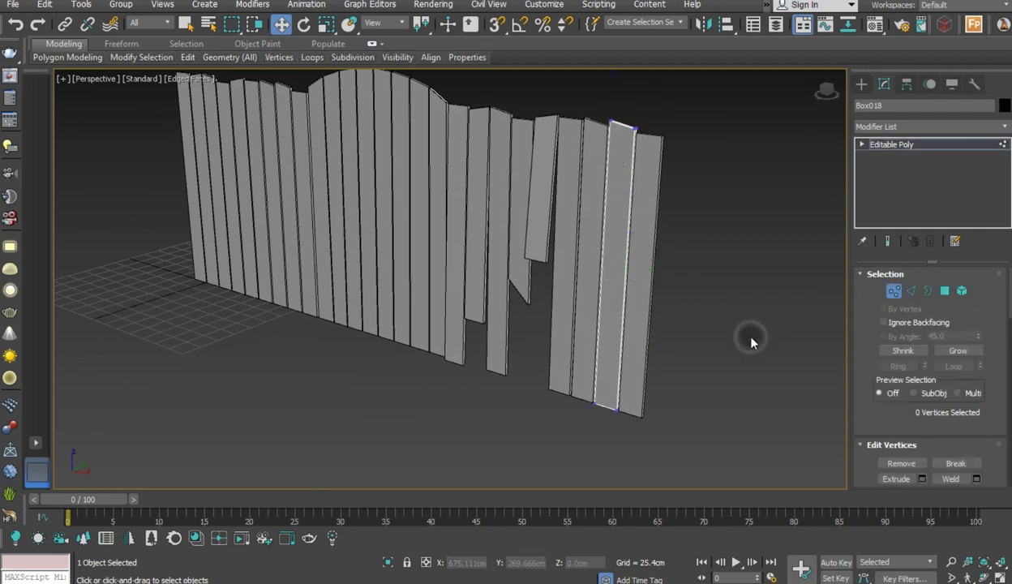
pyautogui.scroll(3, 750, 342)
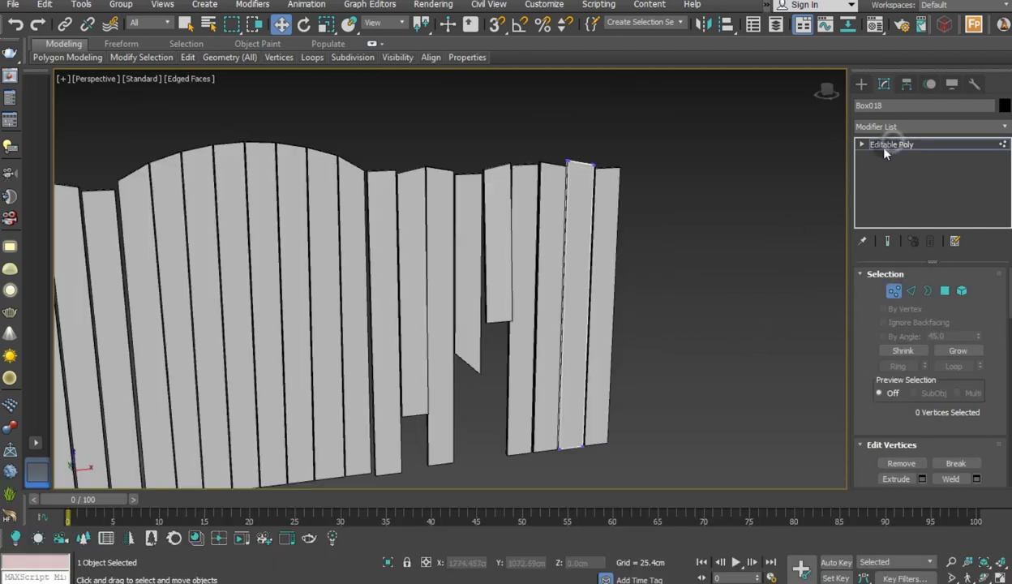
pyautogui.click(892, 145)
pyautogui.click(300, 26)
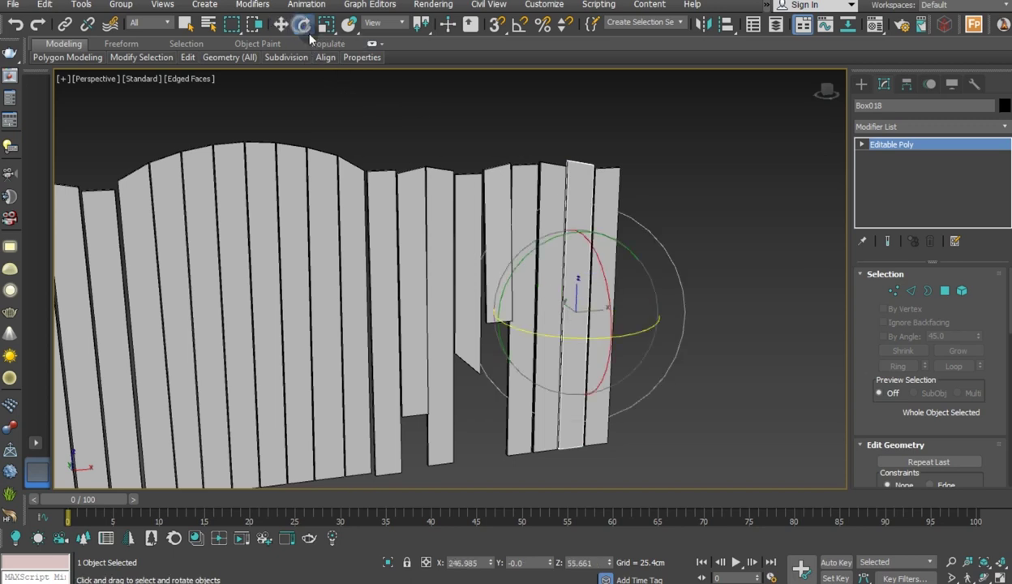
pyautogui.moveTo(535, 248); pyautogui.dragTo(537, 247)
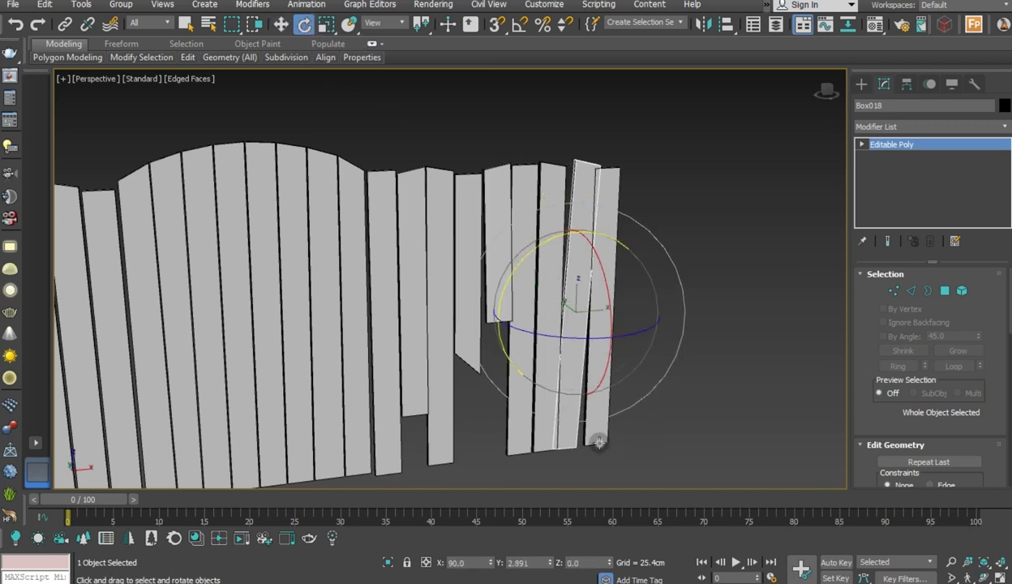
# Shift the neighbouring plank's four top vertices down and to the left
pyautogui.click(599, 441)
pyautogui.moveTo(662, 408)
pyautogui.keyDown('alt'); pyautogui.mouseDown(button='middle')
pyautogui.moveTo(604, 438)
pyautogui.moveTo(607, 281)
pyautogui.mouseUp(button='middle'); pyautogui.keyUp('alt')
pyautogui.click(890, 298)
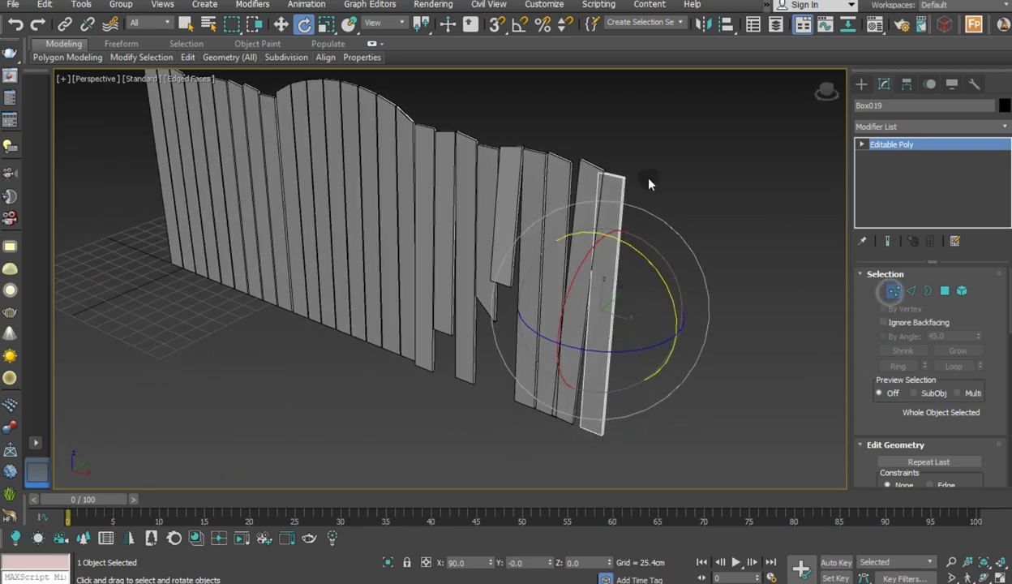
pyautogui.moveTo(644, 166); pyautogui.dragTo(594, 191)
pyautogui.press('w')
pyautogui.moveTo(613, 179)
pyautogui.keyDown('alt'); pyautogui.mouseDown(button='middle')
pyautogui.moveTo(623, 210)
pyautogui.moveTo(605, 237)
pyautogui.moveTo(760, 251)
pyautogui.moveTo(671, 239)
pyautogui.moveTo(642, 248)
pyautogui.moveTo(603, 174)
pyautogui.moveTo(655, 219)
pyautogui.moveTo(628, 244)
pyautogui.mouseUp(button='middle'); pyautogui.keyUp('alt')
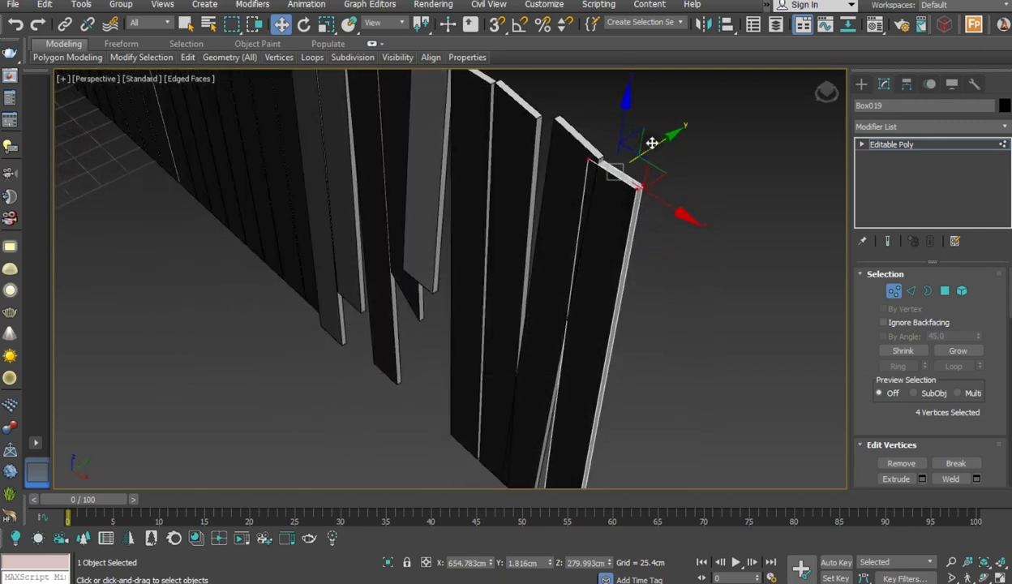
pyautogui.moveTo(653, 144); pyautogui.dragTo(644, 146)
pyautogui.moveTo(580, 254)
pyautogui.keyDown('alt'); pyautogui.mouseDown(button='middle')
pyautogui.moveTo(685, 232)
pyautogui.moveTo(675, 205)
pyautogui.moveTo(691, 249)
pyautogui.moveTo(624, 255)
pyautogui.moveTo(565, 205)
pyautogui.mouseUp(button='middle'); pyautogui.keyUp('alt')
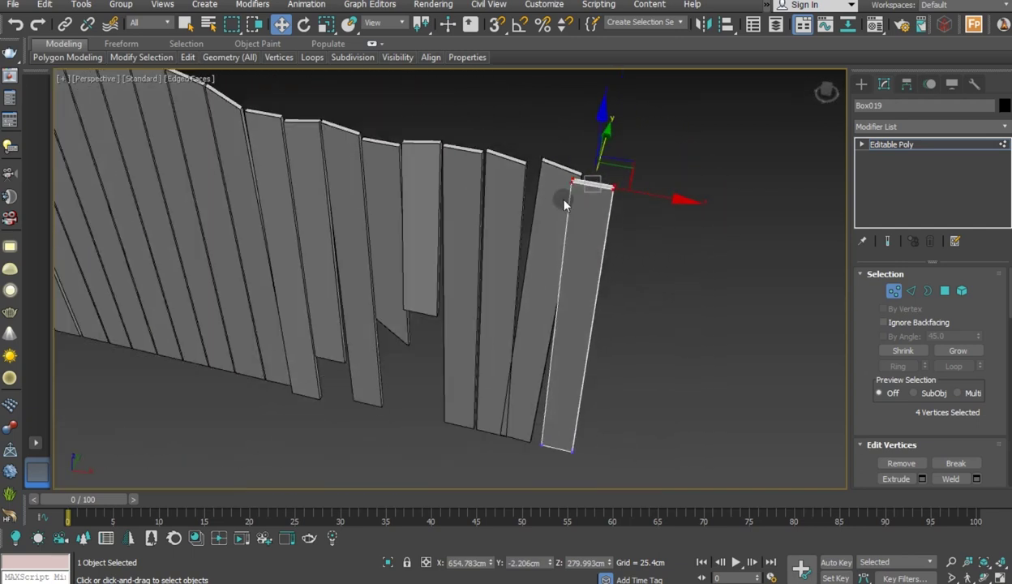
pyautogui.moveTo(542, 282)
pyautogui.keyDown('alt'); pyautogui.mouseDown(button='middle')
pyautogui.moveTo(630, 266)
pyautogui.moveTo(572, 256)
pyautogui.moveTo(527, 273)
pyautogui.moveTo(623, 300)
pyautogui.mouseUp(button='middle'); pyautogui.keyUp('alt')
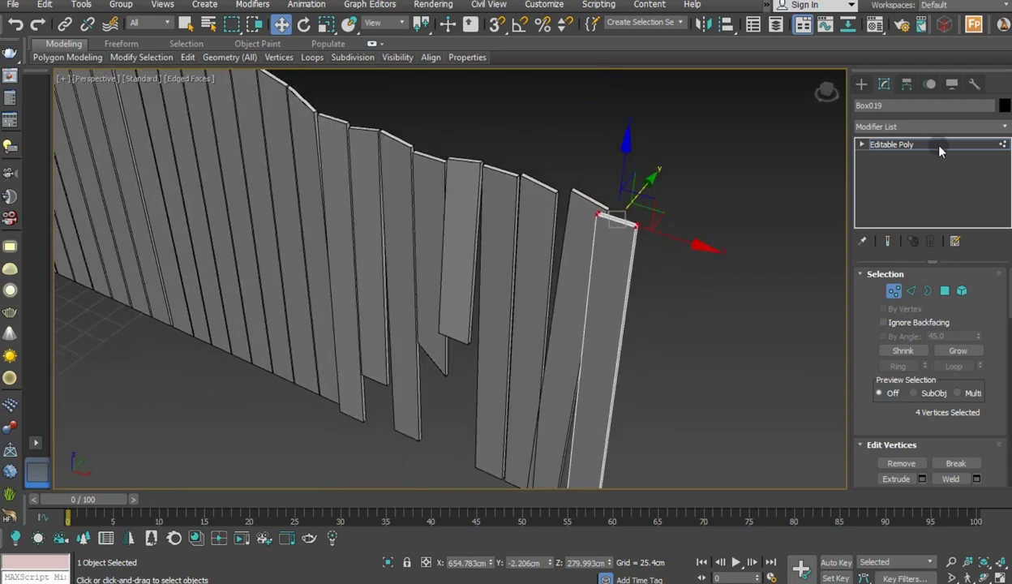
pyautogui.moveTo(546, 268)
pyautogui.keyDown('alt'); pyautogui.mouseDown(button='middle')
pyautogui.moveTo(673, 262)
pyautogui.moveTo(682, 239)
pyautogui.moveTo(561, 260)
pyautogui.moveTo(750, 202)
pyautogui.mouseUp(button='middle'); pyautogui.keyUp('alt')
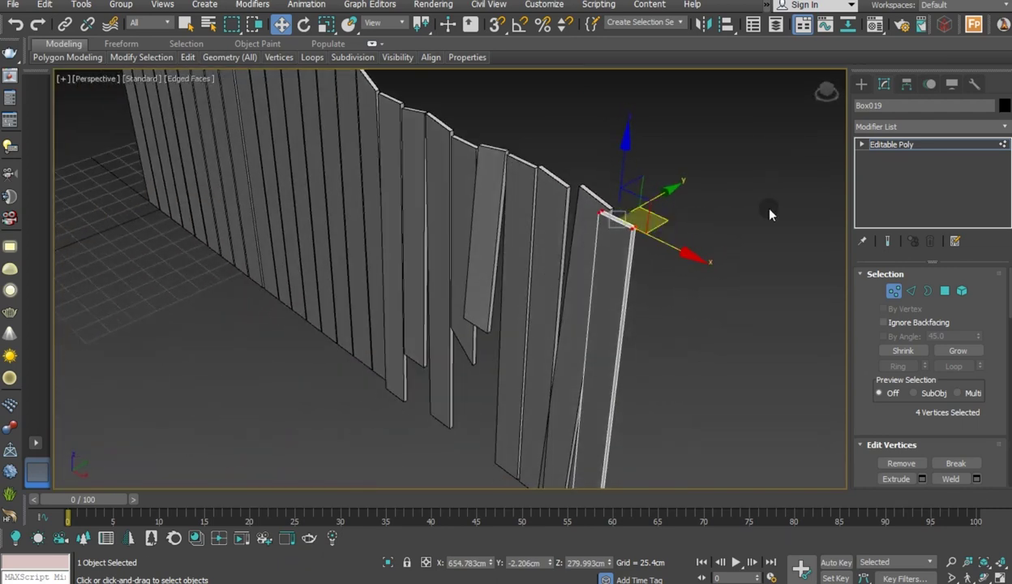
pyautogui.click(867, 145)
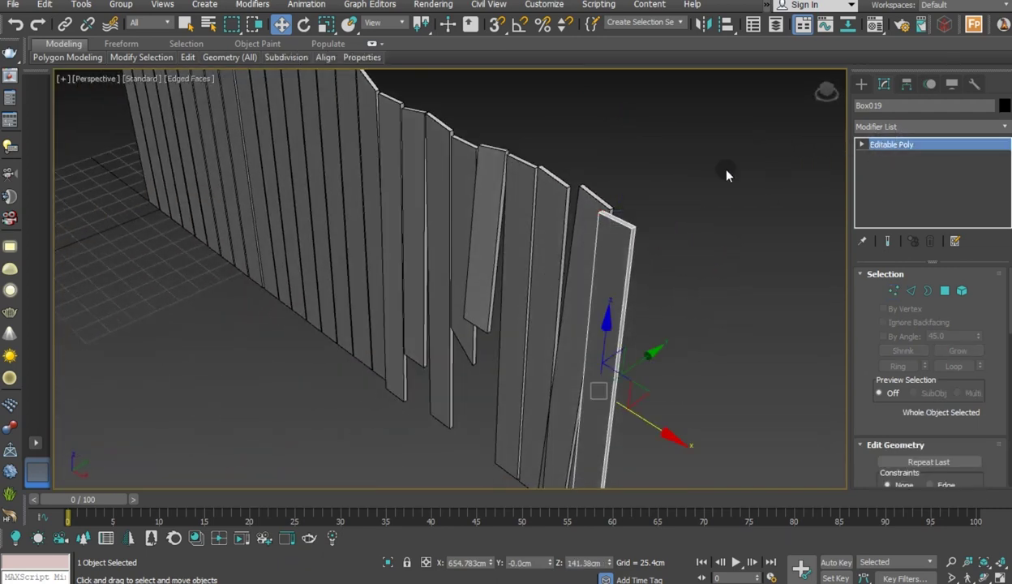
# Rotate that plank so its top tilts slightly to the left
pyautogui.moveTo(584, 295)
pyautogui.keyDown('alt'); pyautogui.mouseDown(button='middle')
pyautogui.moveTo(727, 273)
pyautogui.moveTo(598, 279)
pyautogui.mouseUp(button='middle'); pyautogui.keyUp('alt')
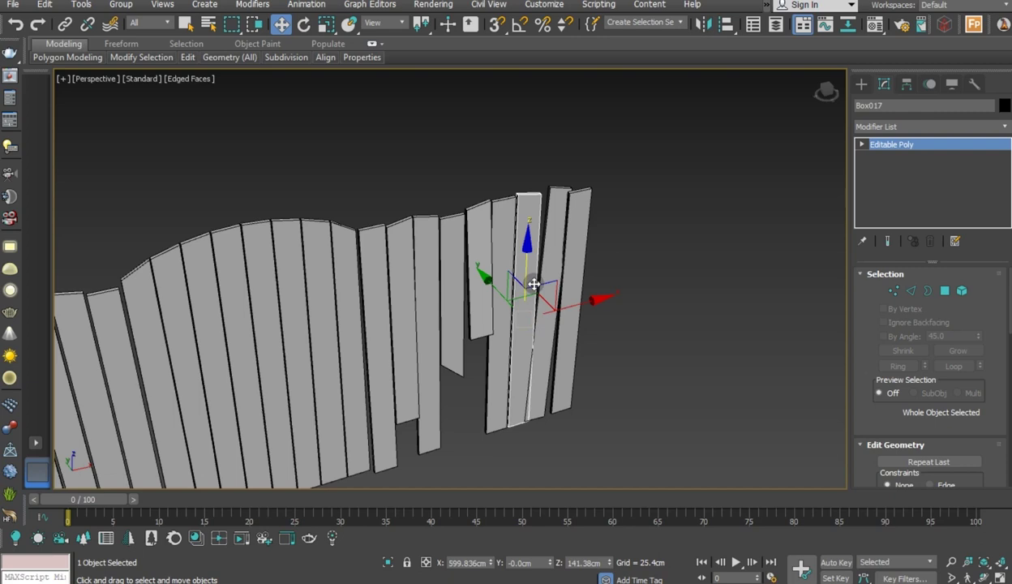
pyautogui.click(303, 26)
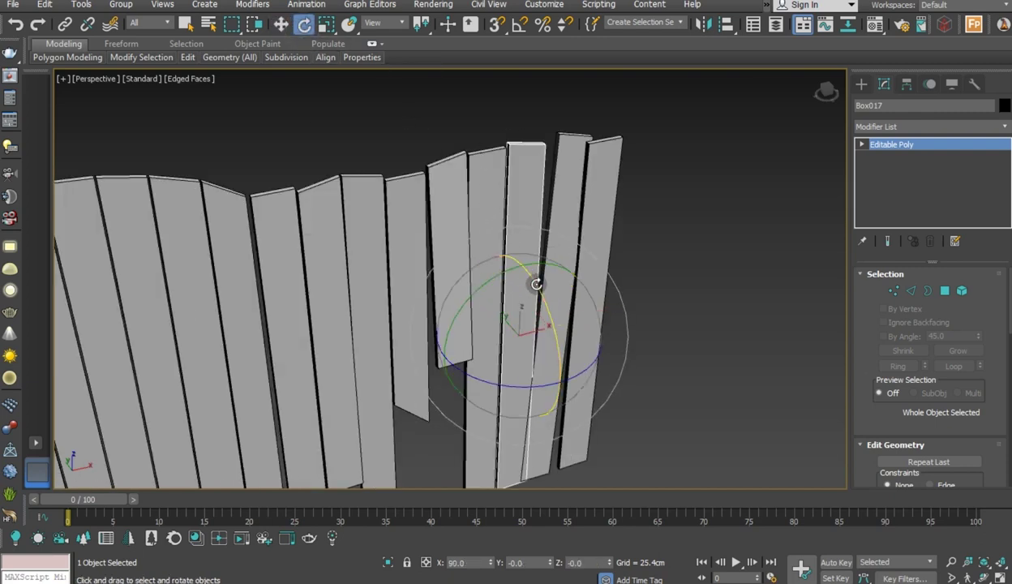
pyautogui.moveTo(536, 286); pyautogui.dragTo(531, 280)
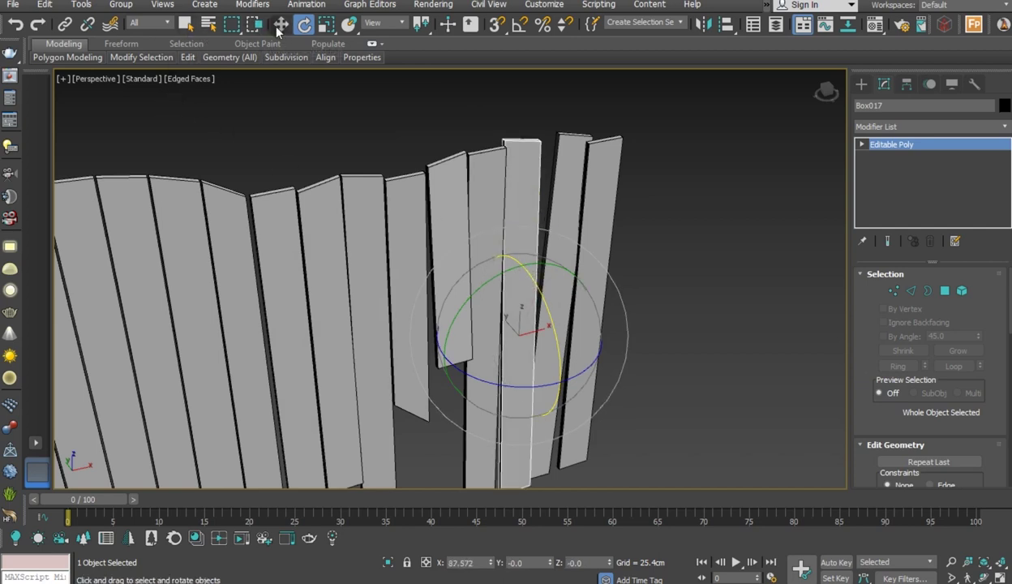
pyautogui.click(280, 23)
pyautogui.moveTo(512, 213)
pyautogui.keyDown('alt'); pyautogui.mouseDown(button='middle')
pyautogui.moveTo(448, 271)
pyautogui.moveTo(544, 319)
pyautogui.moveTo(558, 360)
pyautogui.moveTo(580, 367)
pyautogui.moveTo(563, 361)
pyautogui.mouseUp(button='middle'); pyautogui.keyUp('alt')
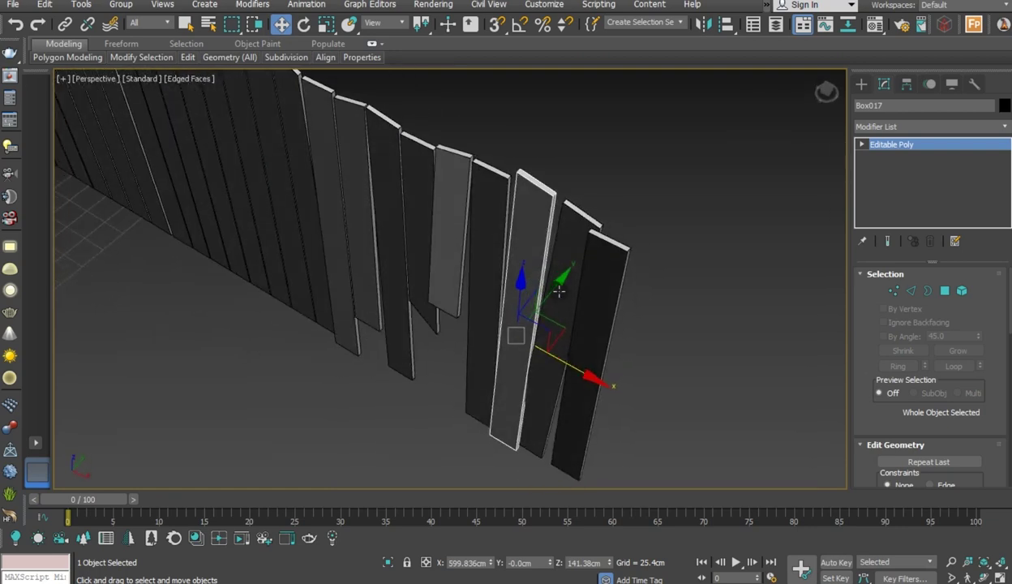
pyautogui.moveTo(547, 292)
pyautogui.keyDown('alt'); pyautogui.mouseDown(button='middle')
pyautogui.moveTo(583, 306)
pyautogui.moveTo(649, 287)
pyautogui.moveTo(527, 223)
pyautogui.moveTo(511, 296)
pyautogui.moveTo(476, 316)
pyautogui.moveTo(472, 280)
pyautogui.moveTo(501, 273)
pyautogui.mouseUp(button='middle'); pyautogui.keyUp('alt')
pyautogui.moveTo(511, 334)
pyautogui.keyDown('alt'); pyautogui.mouseDown(button='middle')
pyautogui.moveTo(554, 307)
pyautogui.moveTo(554, 250)
pyautogui.moveTo(436, 280)
pyautogui.moveTo(447, 311)
pyautogui.moveTo(488, 339)
pyautogui.mouseUp(button='middle'); pyautogui.keyUp('alt')
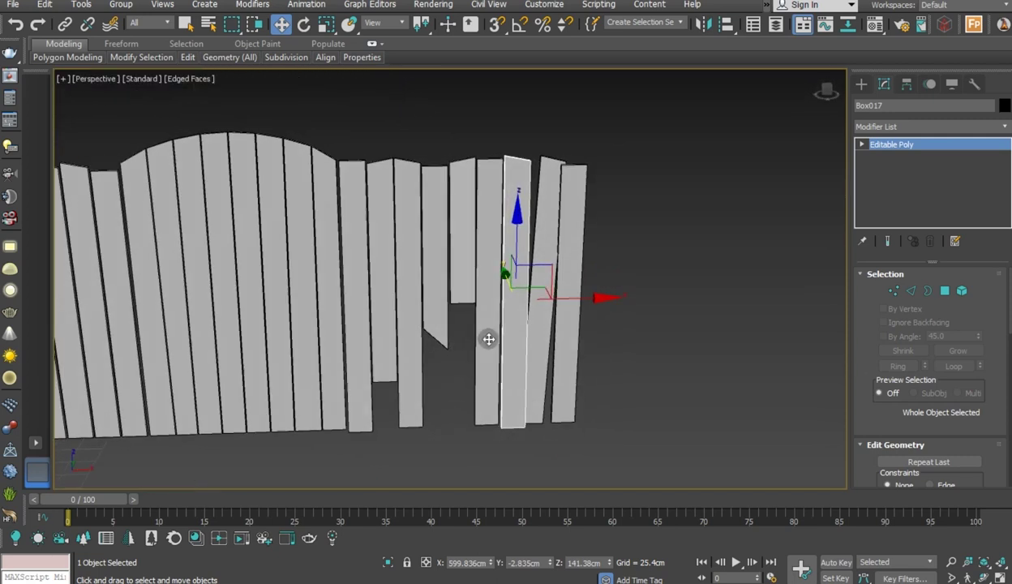
# Slant Box013 by moving its bottom vertices to X 499.517 cm, then deselect
pyautogui.click(402, 359)
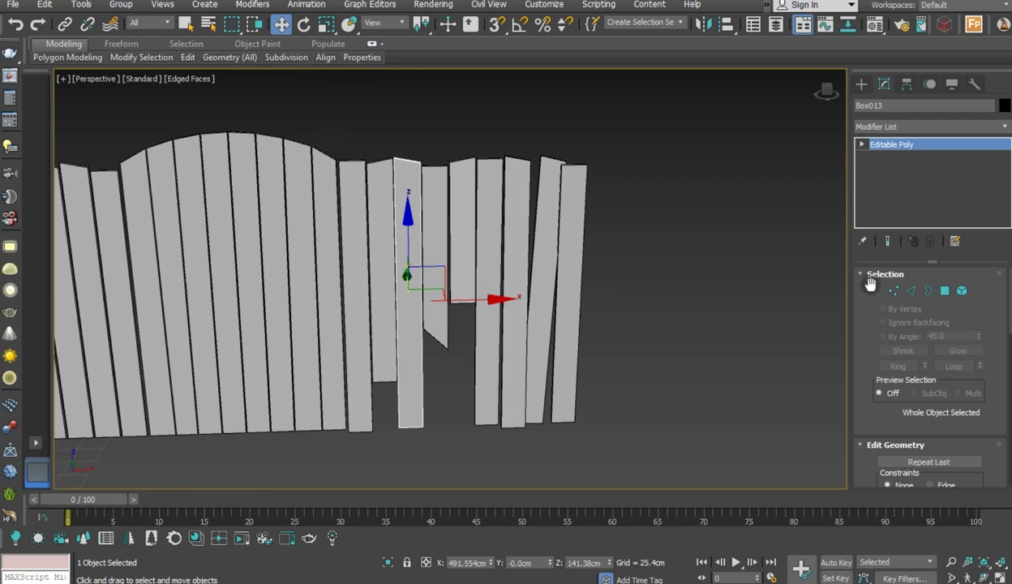
pyautogui.click(891, 289)
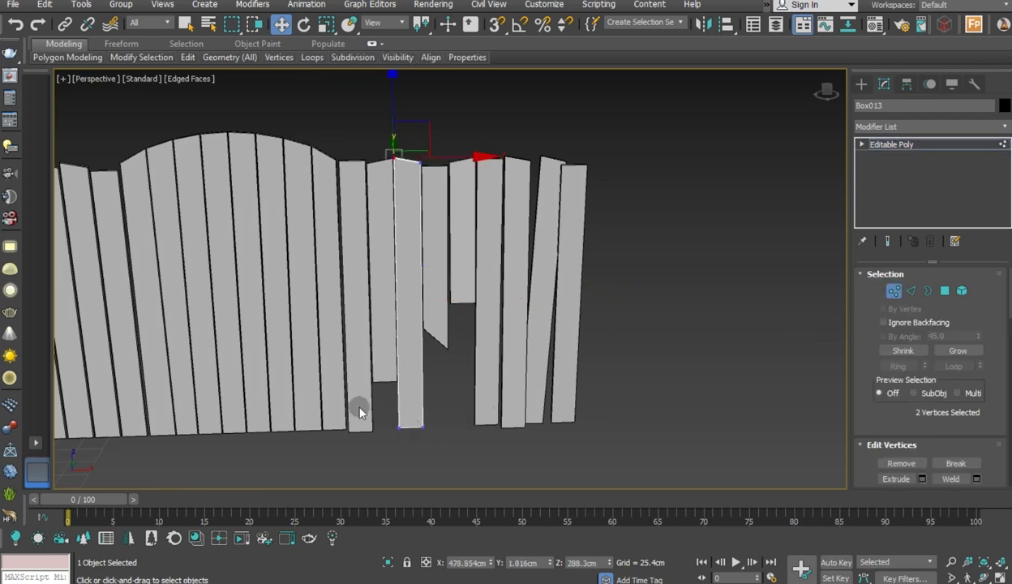
pyautogui.moveTo(456, 458); pyautogui.dragTo(453, 443)
pyautogui.moveTo(487, 406)
pyautogui.keyDown('alt'); pyautogui.mouseDown(button='middle')
pyautogui.moveTo(527, 401)
pyautogui.moveTo(484, 383)
pyautogui.mouseUp(button='middle'); pyautogui.keyUp('alt')
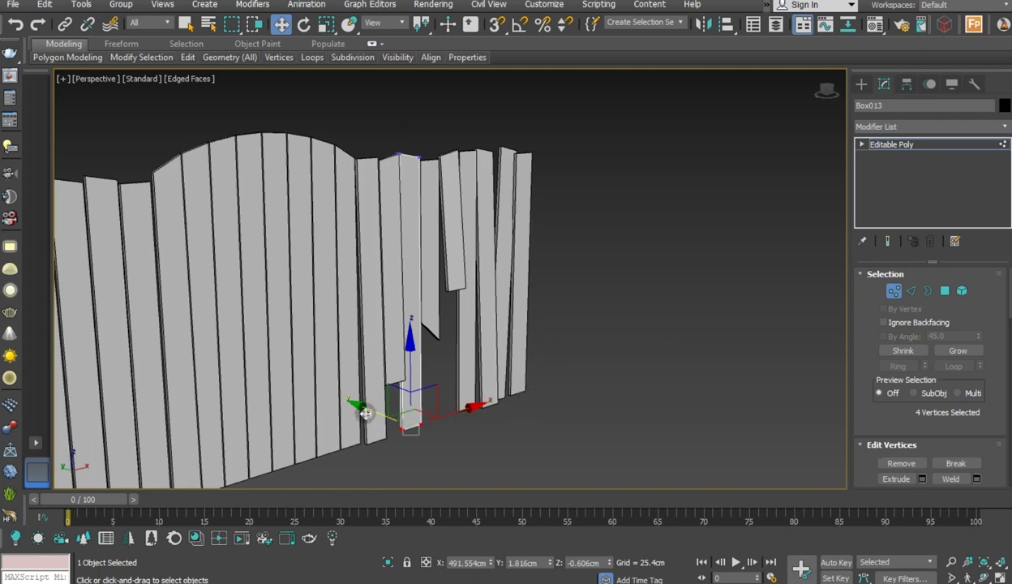
pyautogui.moveTo(366, 413); pyautogui.dragTo(359, 409)
pyautogui.click(17, 28)
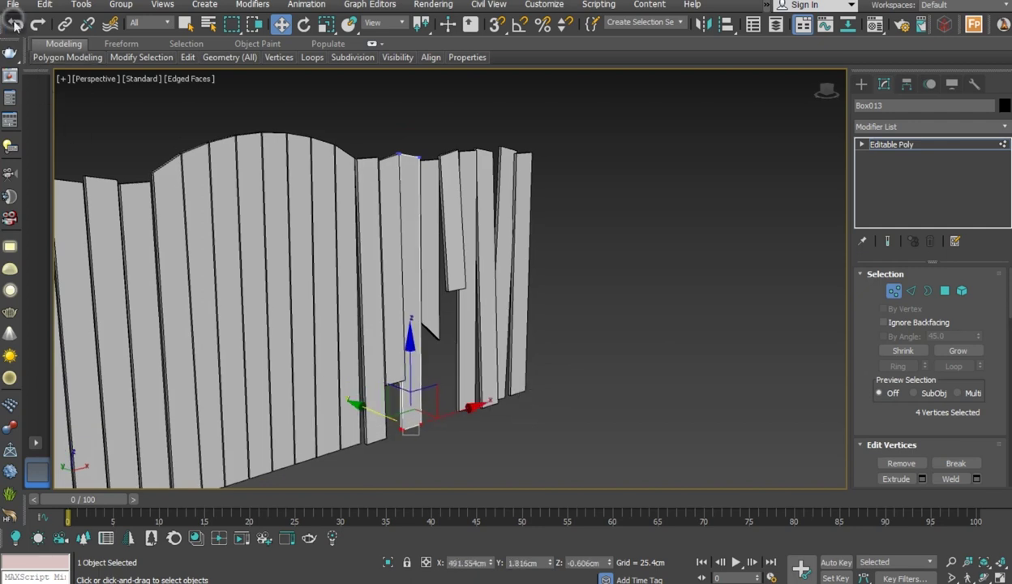
pyautogui.moveTo(457, 411); pyautogui.dragTo(468, 409)
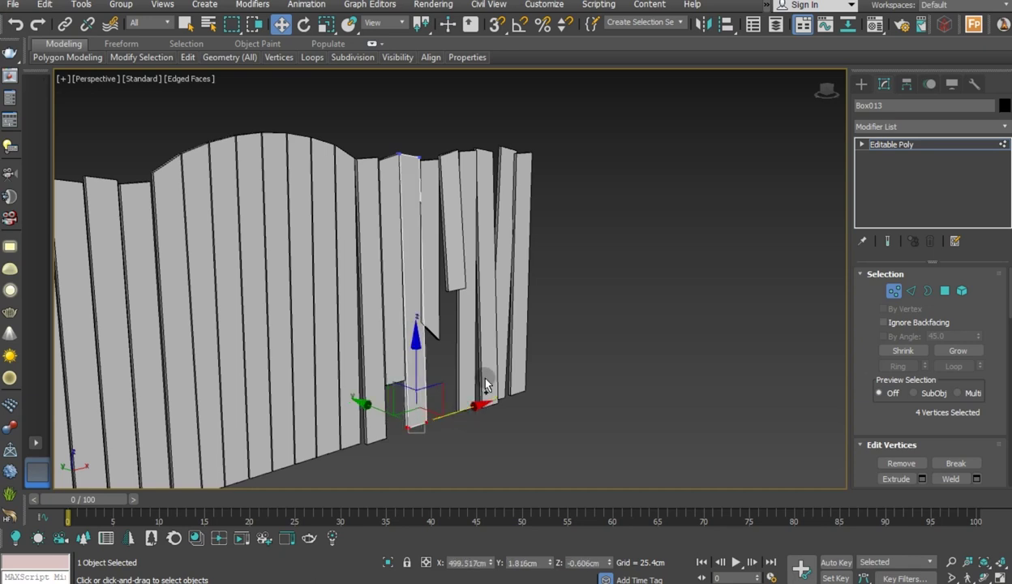
pyautogui.moveTo(490, 363)
pyautogui.keyDown('alt'); pyautogui.mouseDown(button='middle')
pyautogui.moveTo(373, 384)
pyautogui.moveTo(406, 397)
pyautogui.moveTo(452, 380)
pyautogui.mouseUp(button='middle'); pyautogui.keyUp('alt')
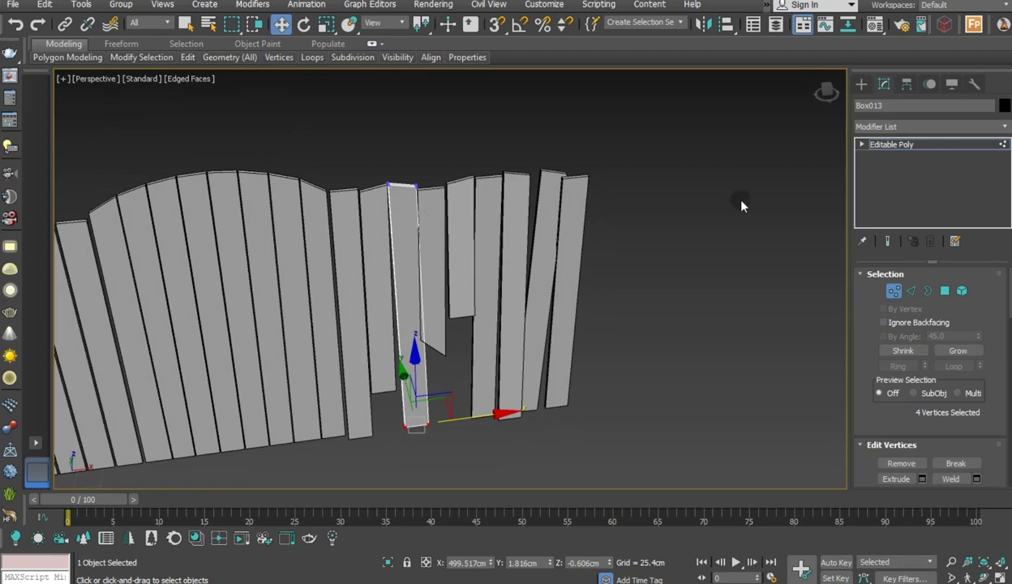
pyautogui.click(894, 148)
pyautogui.keyDown('alt'); pyautogui.moveTo(664, 196); pyautogui.dragTo(612, 217, button='middle'); pyautogui.keyUp('alt')
pyautogui.moveTo(560, 259)
pyautogui.keyDown('alt'); pyautogui.mouseDown(button='middle')
pyautogui.moveTo(619, 226)
pyautogui.moveTo(641, 242)
pyautogui.mouseUp(button='middle'); pyautogui.keyUp('alt')
pyautogui.click(640, 244)
pyautogui.keyDown('alt'); pyautogui.moveTo(651, 199); pyautogui.dragTo(153, 145, button='middle'); pyautogui.keyUp('alt')
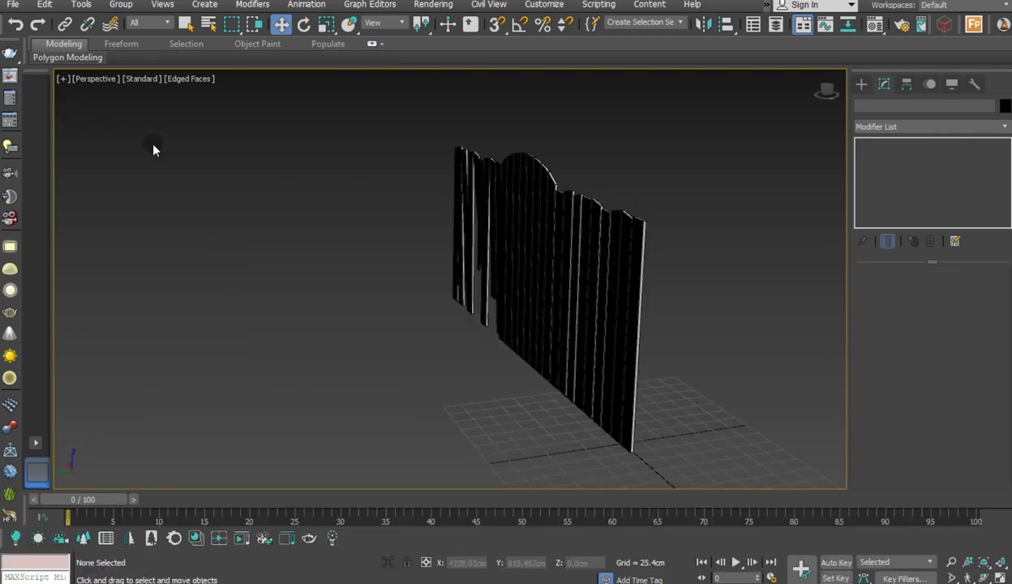
# In front view, make a single copy of the leftmost plank rotated to lie horizontal
pyautogui.press('f')
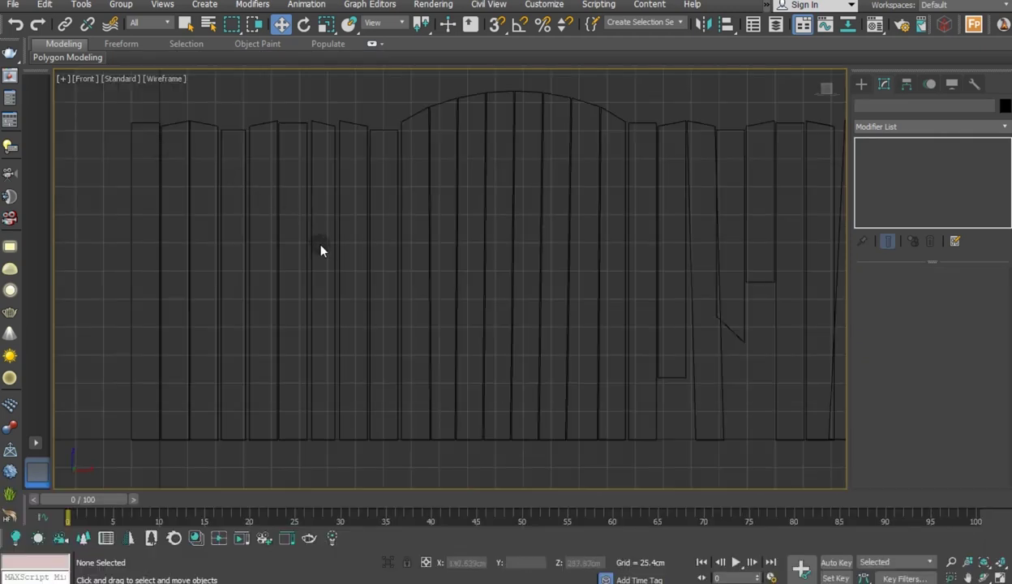
pyautogui.click(144, 121)
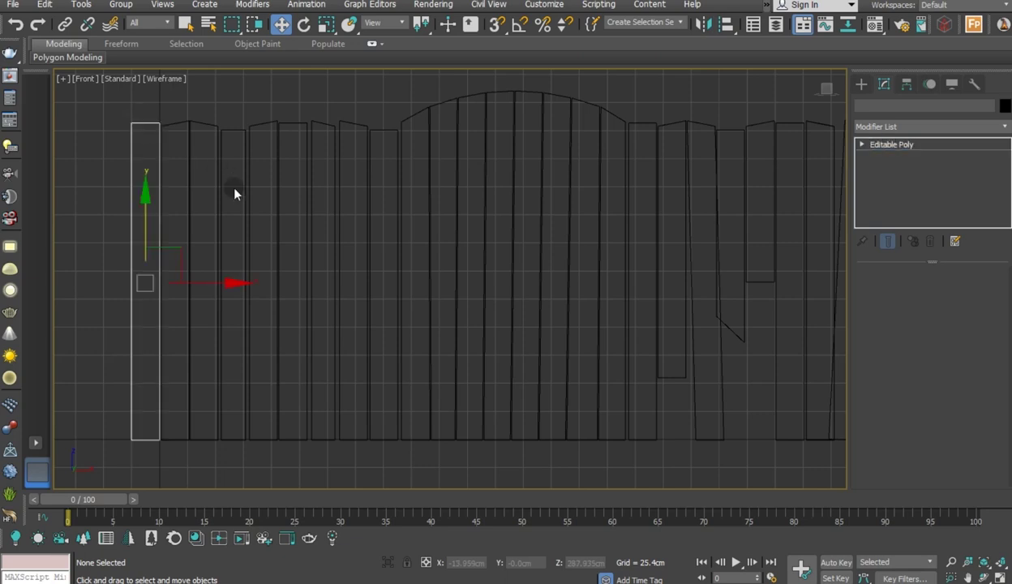
pyautogui.scroll(-2, 240, 242)
pyautogui.click(303, 25)
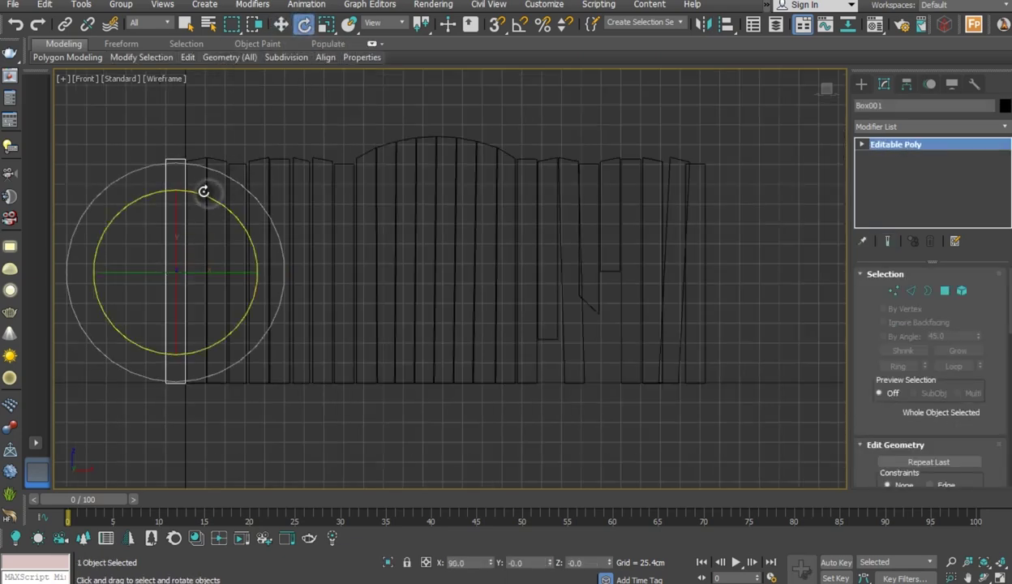
pyautogui.moveTo(195, 187)
pyautogui.keyDown('shift'); pyautogui.mouseDown()
pyautogui.moveTo(72, 190)
pyautogui.moveTo(137, 199)
pyautogui.mouseUp(); pyautogui.keyUp('shift')
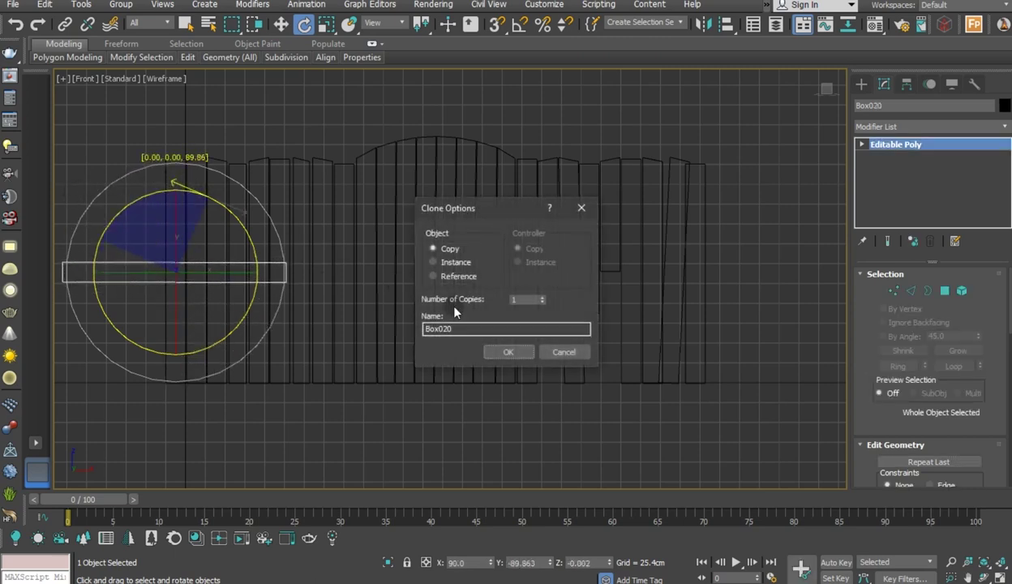
pyautogui.click(494, 350)
# Move the horizontal rail up and right so it lies across the planks
pyautogui.click(276, 28)
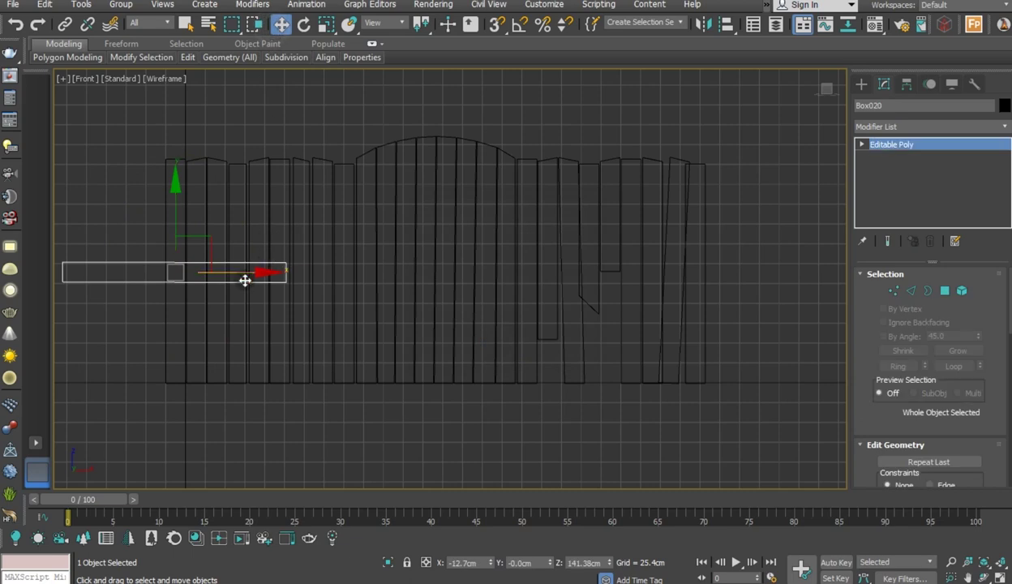
pyautogui.moveTo(235, 273); pyautogui.dragTo(328, 255)
pyautogui.moveTo(267, 212); pyautogui.dragTo(284, 129)
pyautogui.moveTo(330, 192); pyautogui.dragTo(352, 188)
# Scale the rail slightly thinner, then drag its right-end vertices to the fence's right edge
pyautogui.press('r')
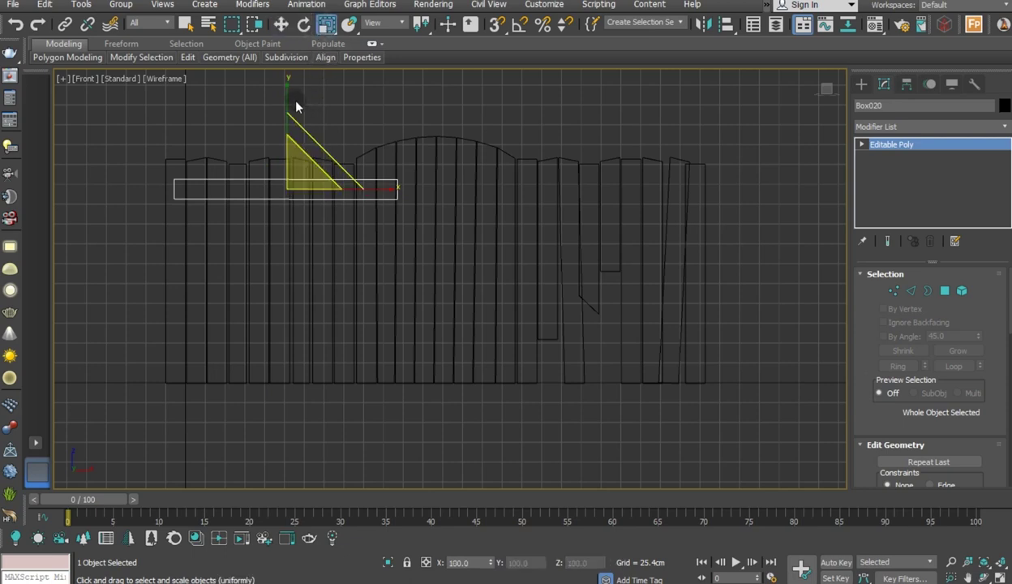
pyautogui.moveTo(287, 93); pyautogui.dragTo(293, 106)
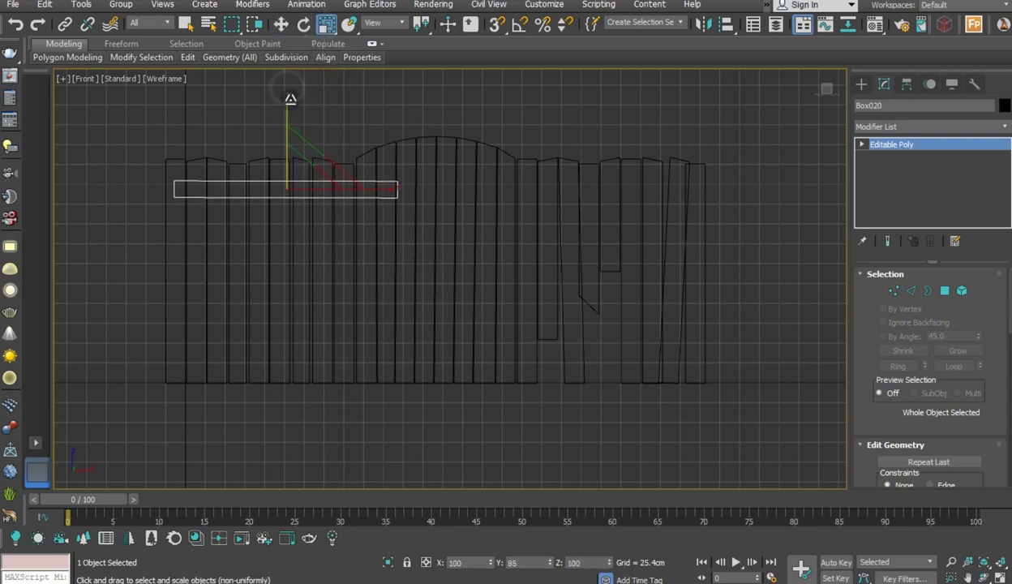
pyautogui.click(281, 24)
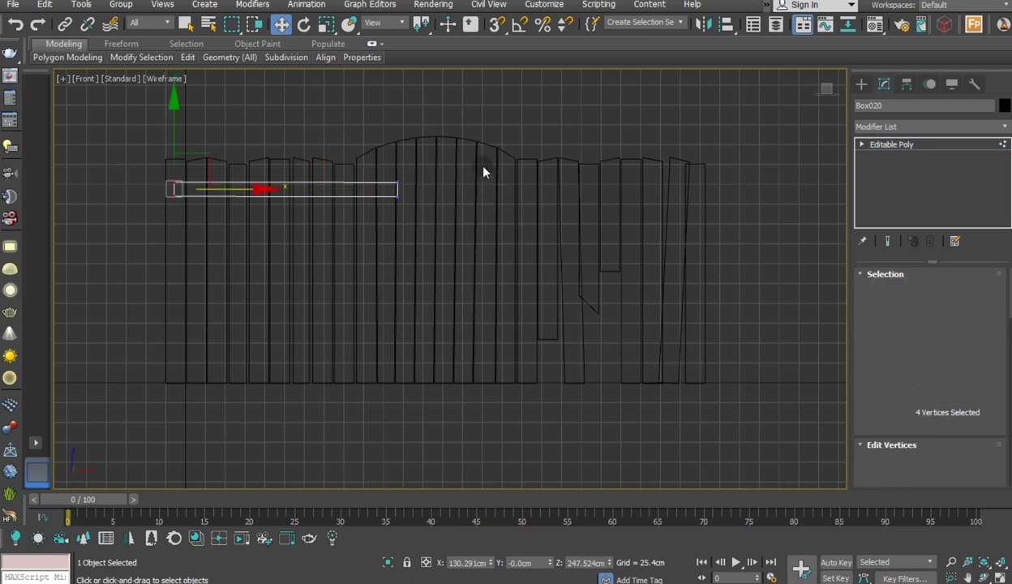
pyautogui.moveTo(477, 162); pyautogui.dragTo(391, 209)
pyautogui.moveTo(483, 189); pyautogui.dragTo(775, 187)
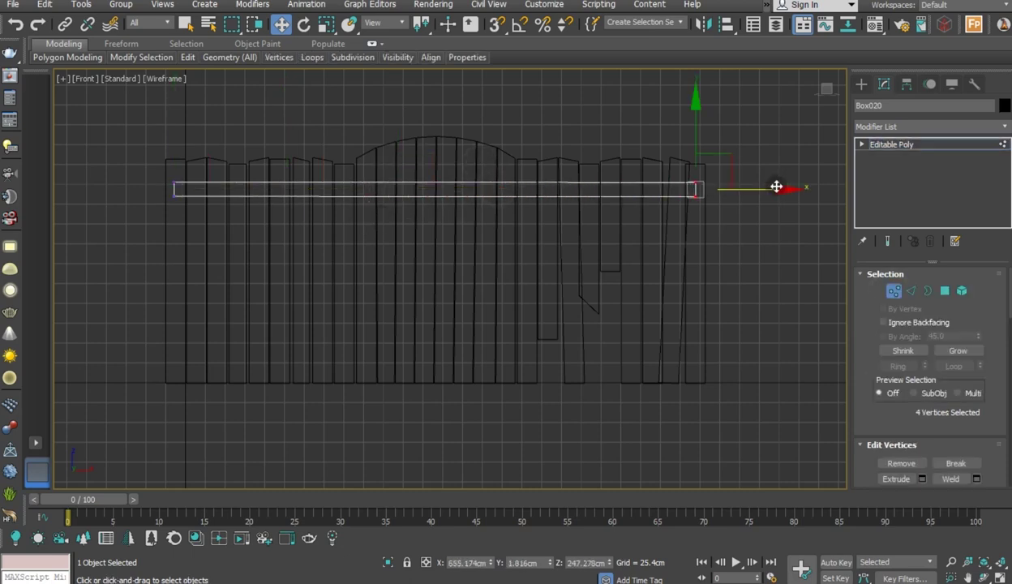
pyautogui.hotkey('shift', 'z')
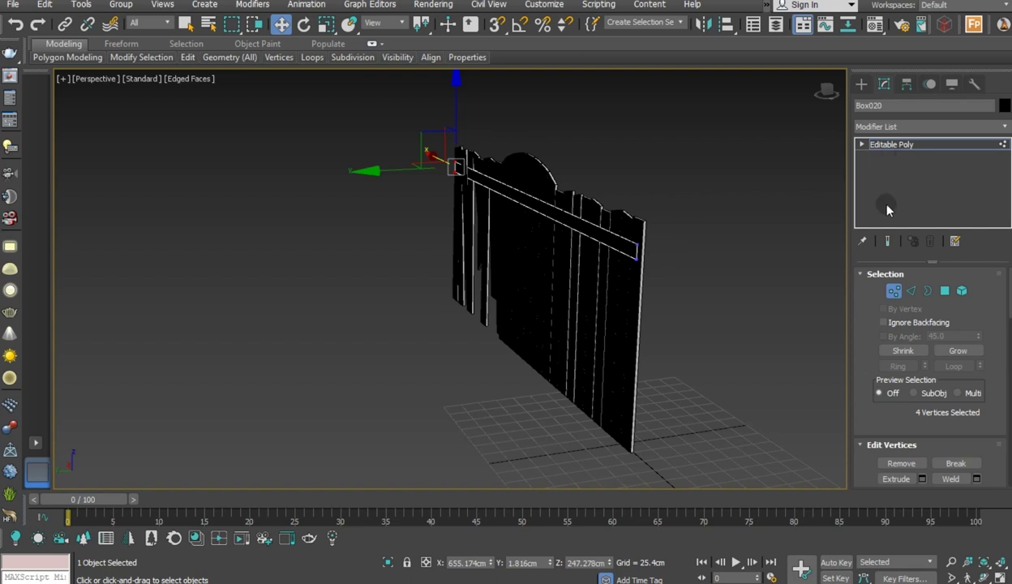
# Nudge the whole rail just behind the planks and uniformly scale it into a thicker beam
pyautogui.click(892, 145)
pyautogui.scroll(3, 616, 235)
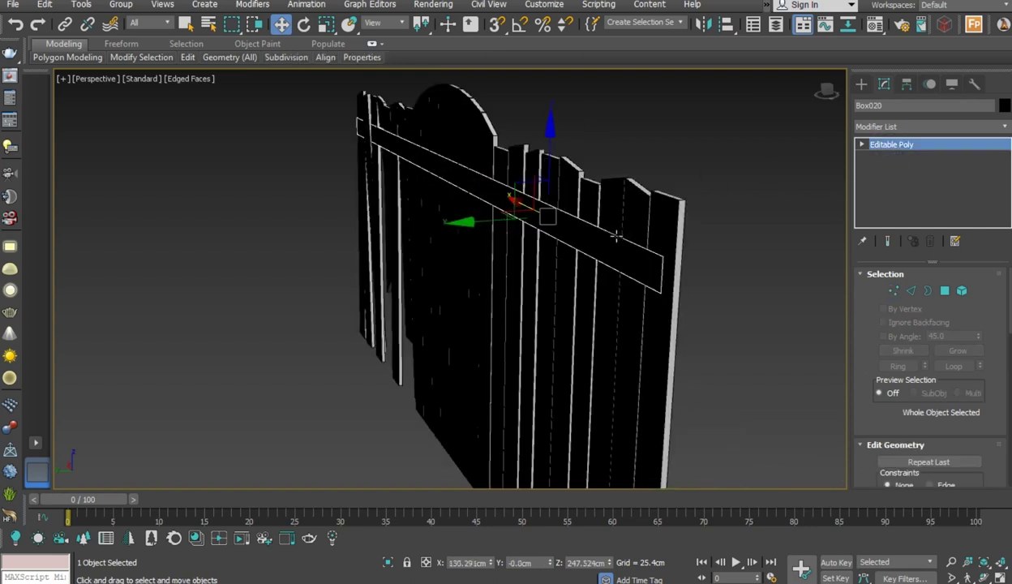
pyautogui.moveTo(503, 222); pyautogui.dragTo(398, 217)
pyautogui.click(325, 25)
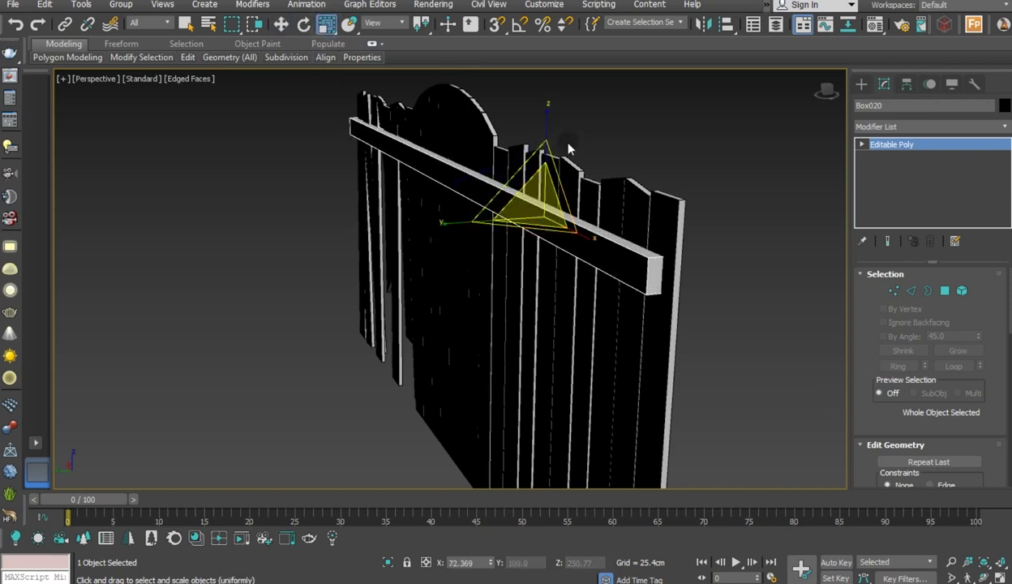
pyautogui.moveTo(552, 128); pyautogui.dragTo(549, 118)
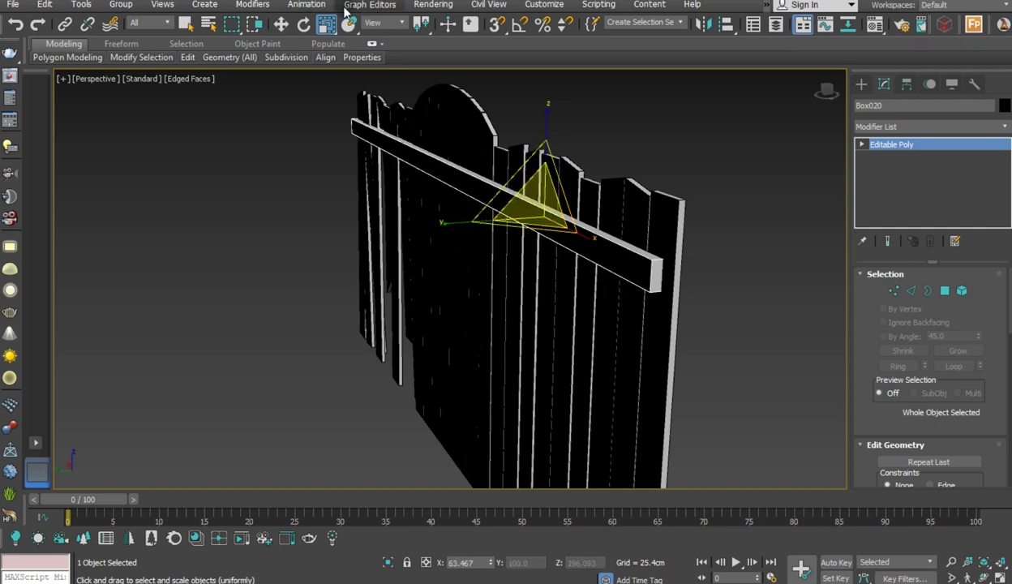
# From a front view, shift-drag a copy of the top rail down to the fence bottom
pyautogui.click(283, 26)
pyautogui.moveTo(502, 212)
pyautogui.keyDown('alt'); pyautogui.mouseDown(button='middle')
pyautogui.moveTo(414, 203)
pyautogui.moveTo(537, 201)
pyautogui.moveTo(422, 141)
pyautogui.mouseUp(button='middle'); pyautogui.keyUp('alt')
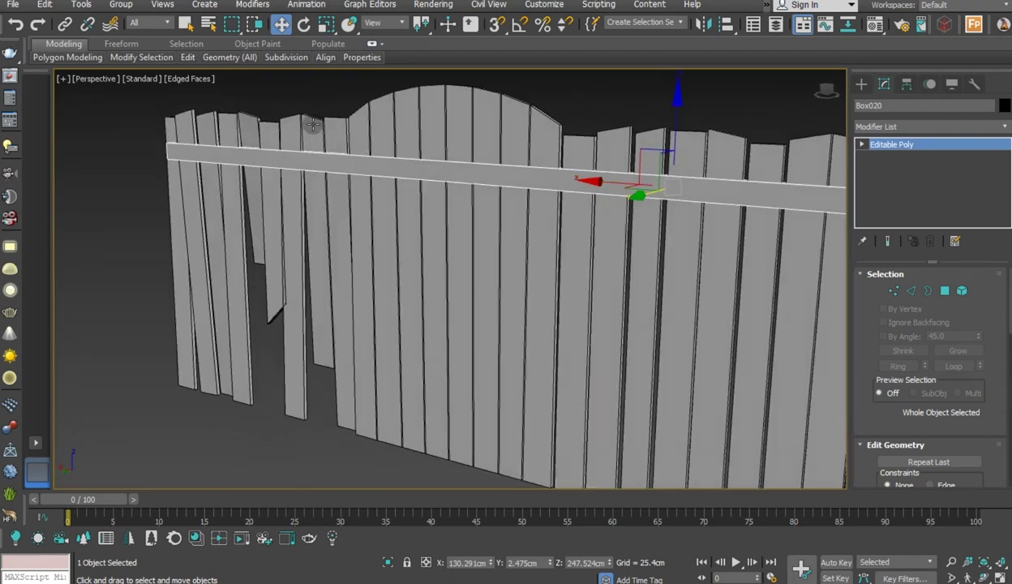
pyautogui.scroll(-3, 312, 124)
pyautogui.keyDown('shift'); pyautogui.moveTo(534, 139); pyautogui.dragTo(528, 286); pyautogui.keyUp('shift')
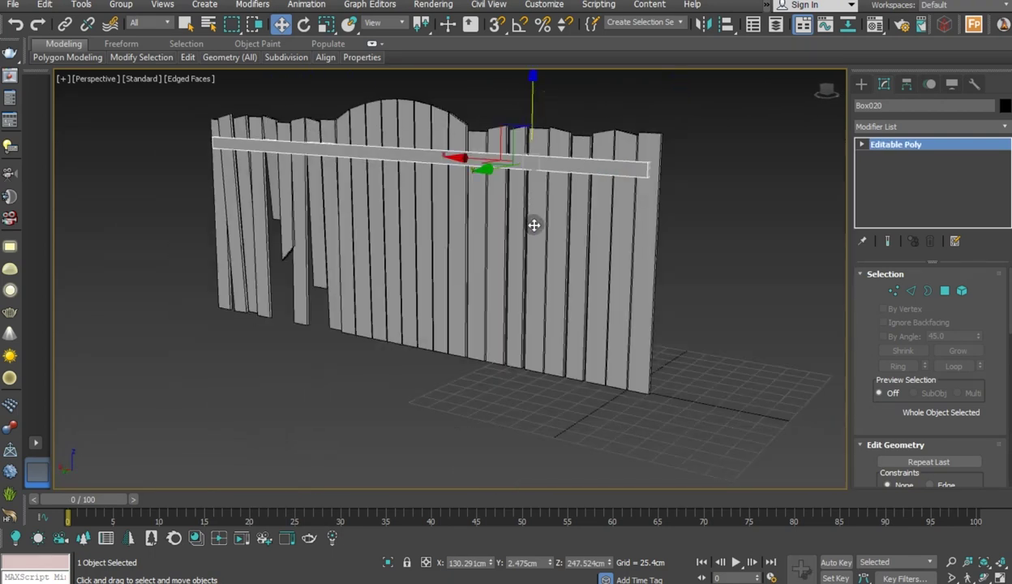
# Confirm the rail copy as Box021 and check the bottom rail's position from several angles
pyautogui.click(503, 351)
pyautogui.keyDown('alt'); pyautogui.moveTo(479, 365); pyautogui.dragTo(420, 377, button='middle'); pyautogui.keyUp('alt')
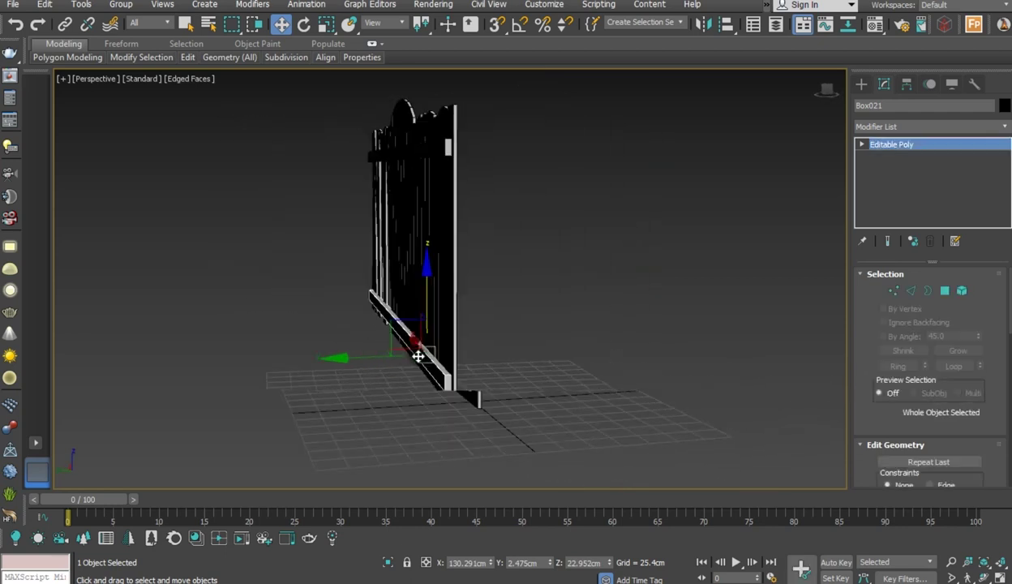
pyautogui.scroll(3, 388, 371)
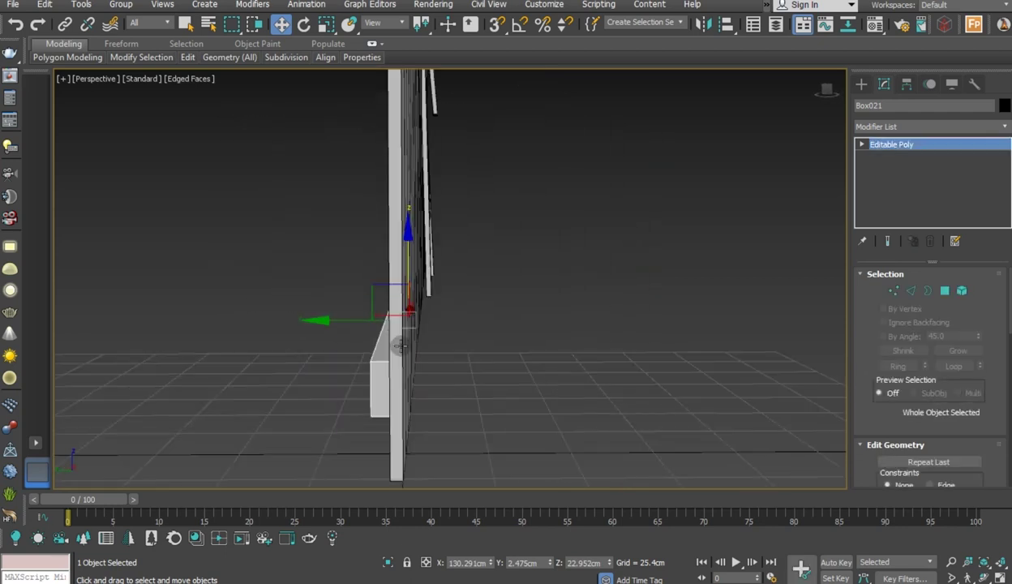
pyautogui.scroll(3, 379, 316)
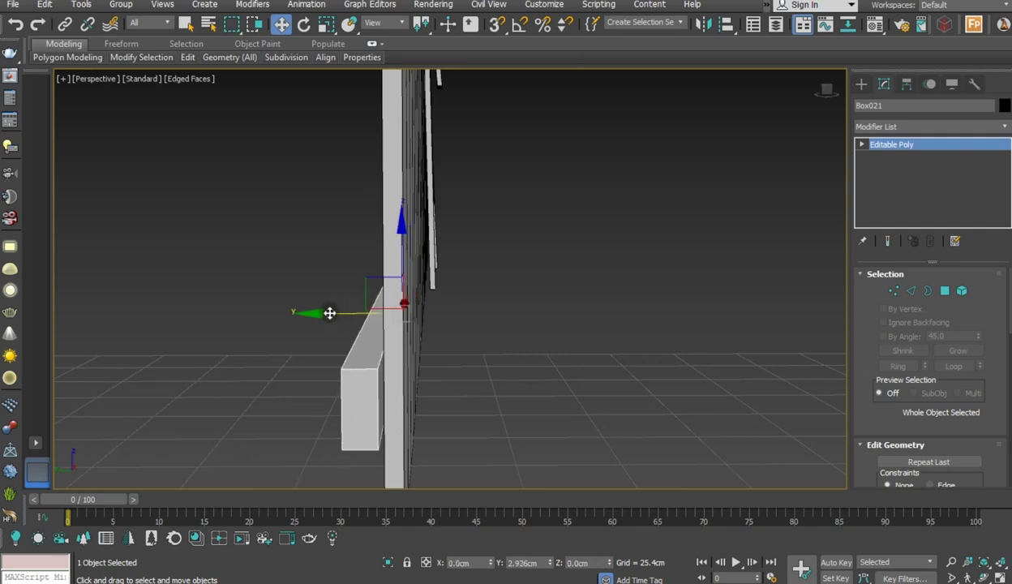
pyautogui.keyDown('alt'); pyautogui.moveTo(351, 334); pyautogui.dragTo(392, 380, button='middle'); pyautogui.keyUp('alt')
pyautogui.keyDown('alt'); pyautogui.moveTo(463, 212); pyautogui.dragTo(585, 289, button='middle'); pyautogui.keyUp('alt')
pyautogui.scroll(2, 585, 289)
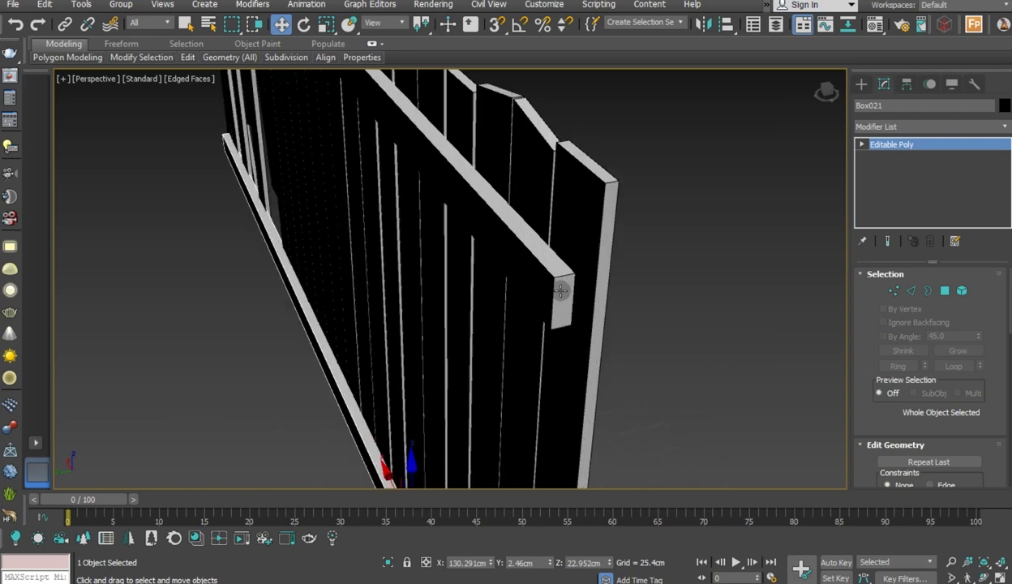
# Select the top rail and view the whole fence with both rails at an angle
pyautogui.click(560, 290)
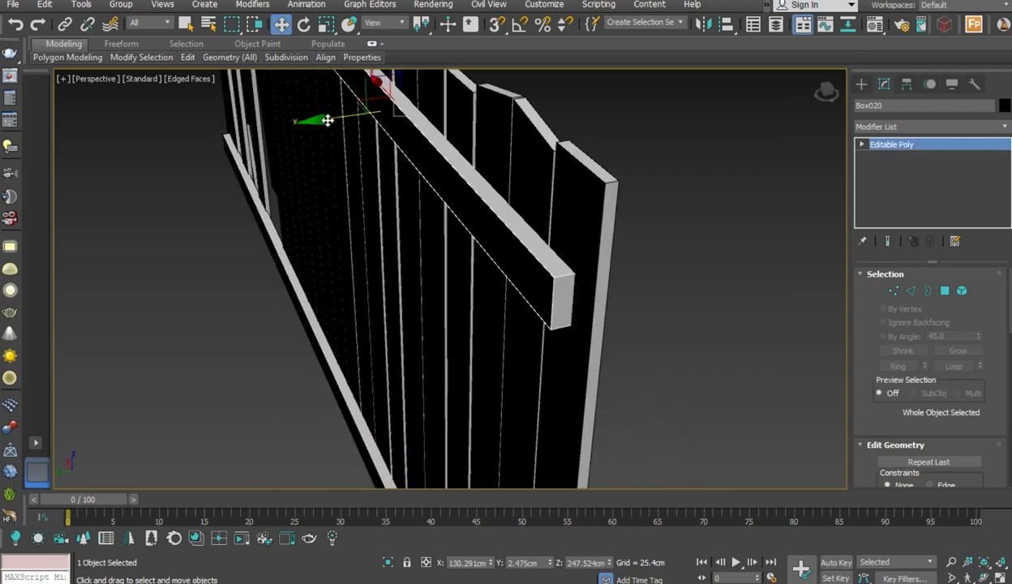
pyautogui.scroll(-1, 326, 120)
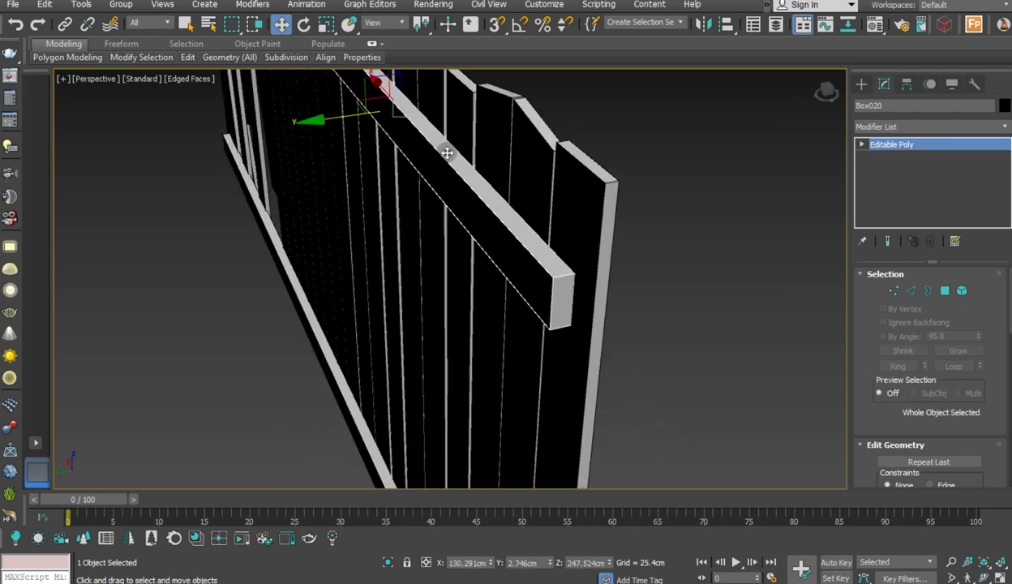
pyautogui.scroll(-2, 531, 174)
pyautogui.moveTo(531, 175)
pyautogui.keyDown('alt'); pyautogui.mouseDown(button='middle')
pyautogui.moveTo(488, 186)
pyautogui.moveTo(422, 160)
pyautogui.mouseUp(button='middle'); pyautogui.keyUp('alt')
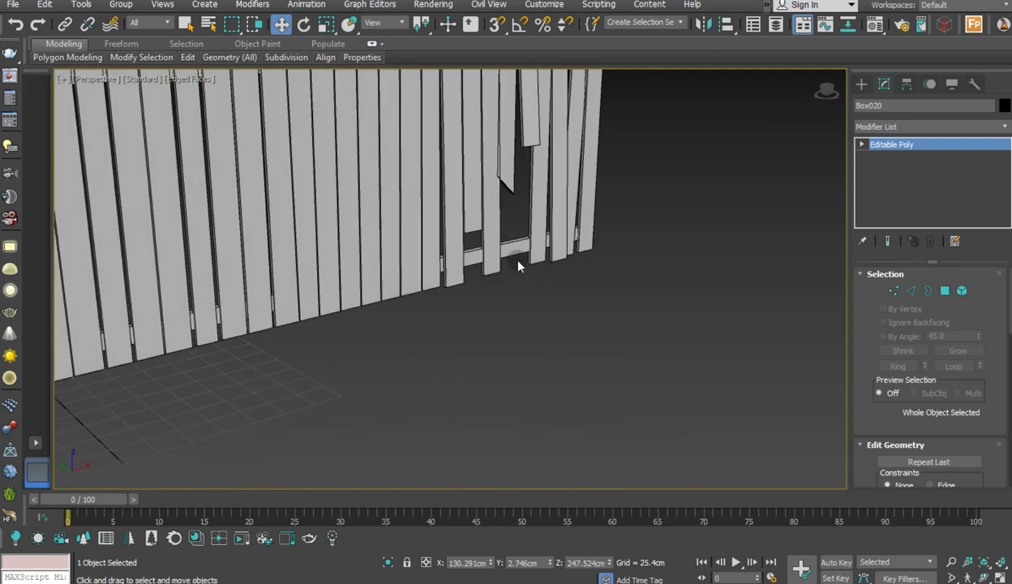
pyautogui.scroll(-4, 518, 260)
pyautogui.keyDown('alt'); pyautogui.moveTo(419, 204); pyautogui.dragTo(699, 219, button='middle'); pyautogui.keyUp('alt')
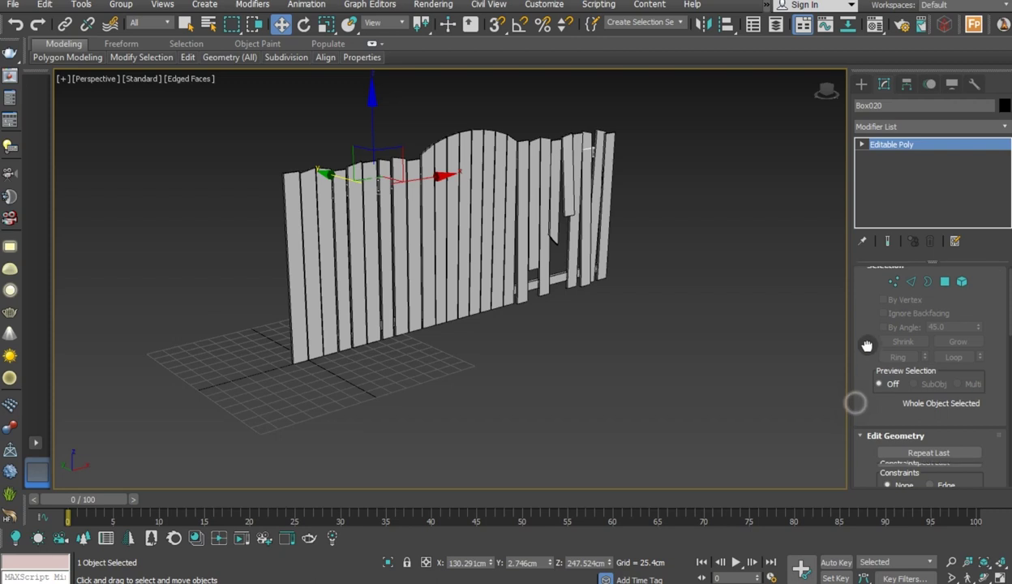
pyautogui.scroll(-4, 906, 341)
# Attach every box in the Attach List to join the planks into one object
pyautogui.click(922, 384)
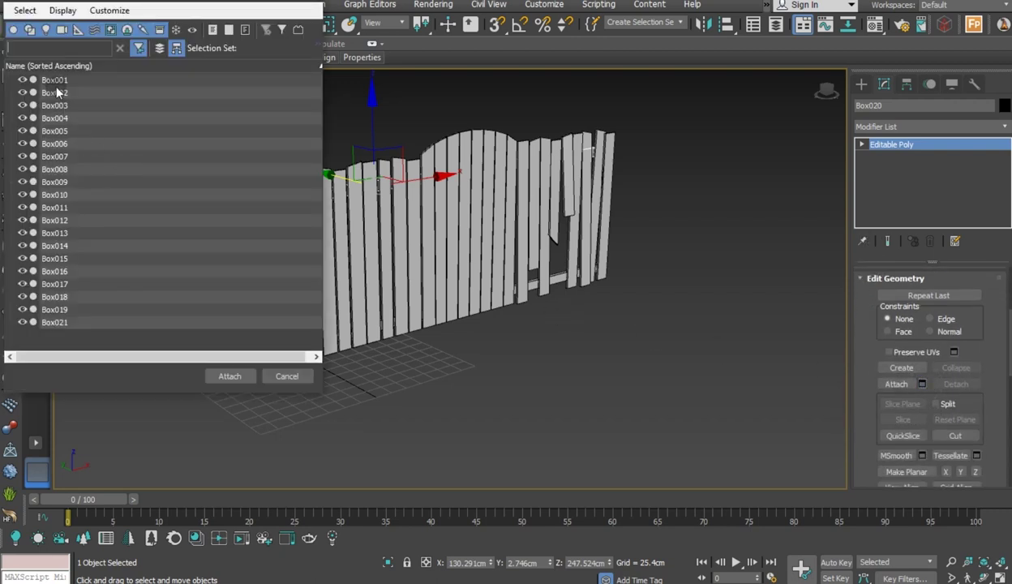
pyautogui.click(54, 82)
pyautogui.keyDown('shift'); pyautogui.click(63, 323); pyautogui.keyUp('shift')
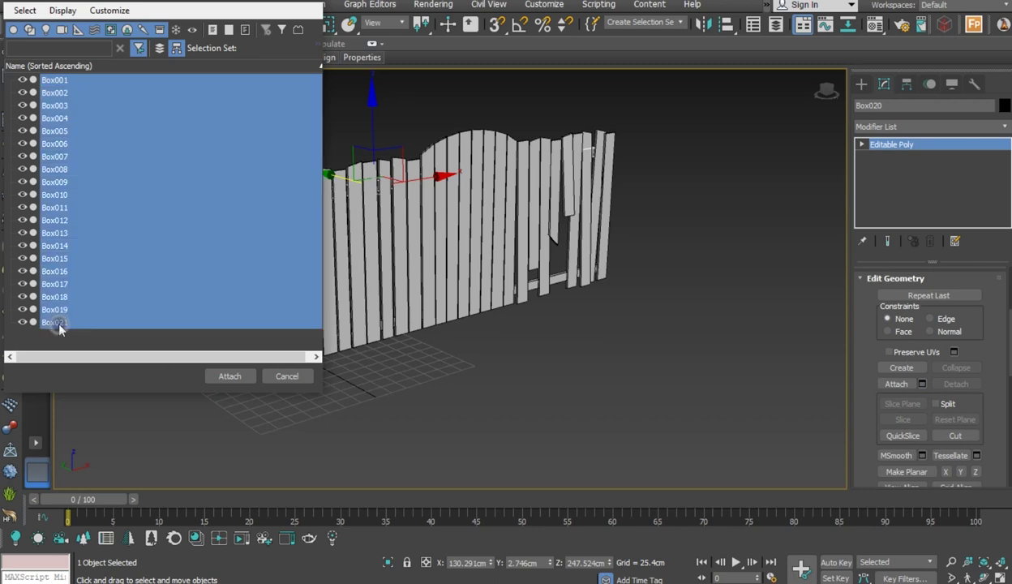
pyautogui.click(231, 376)
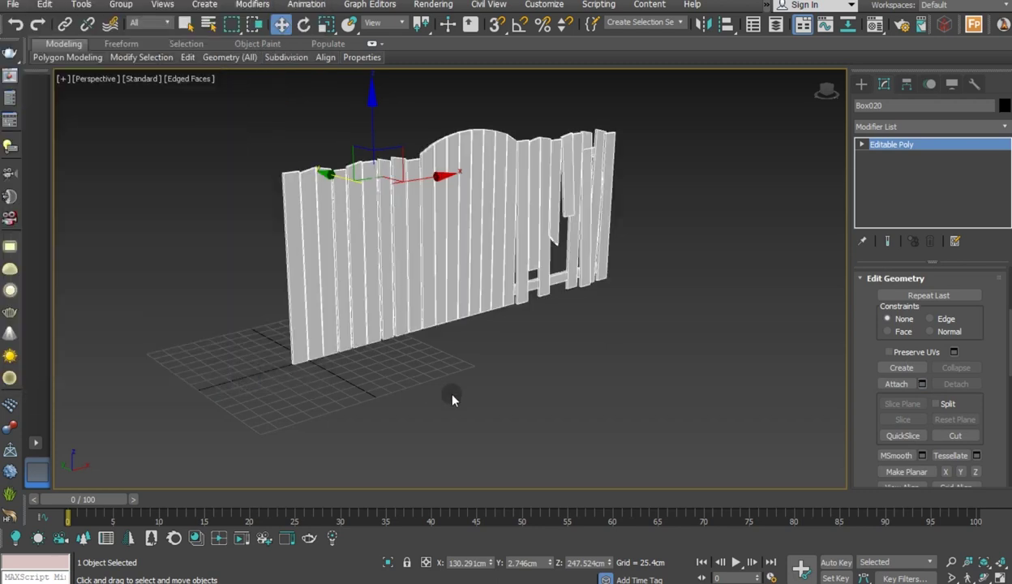
# Select the bottom rail and open the Geometry (All) options
pyautogui.click(443, 397)
pyautogui.scroll(5, 314, 375)
pyautogui.click(313, 375)
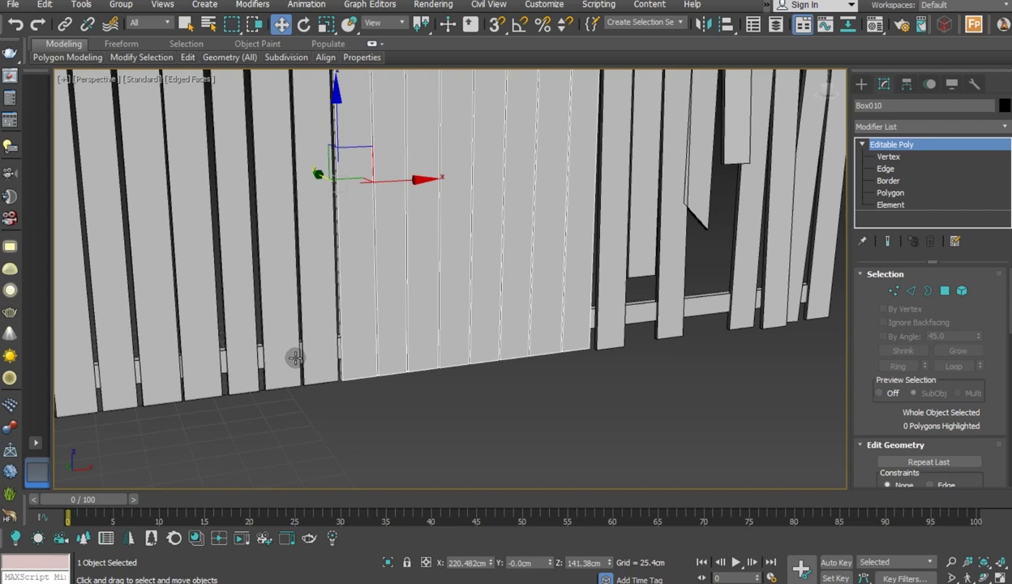
pyautogui.keyDown('alt'); pyautogui.moveTo(325, 358); pyautogui.dragTo(512, 345, button='middle'); pyautogui.keyUp('alt')
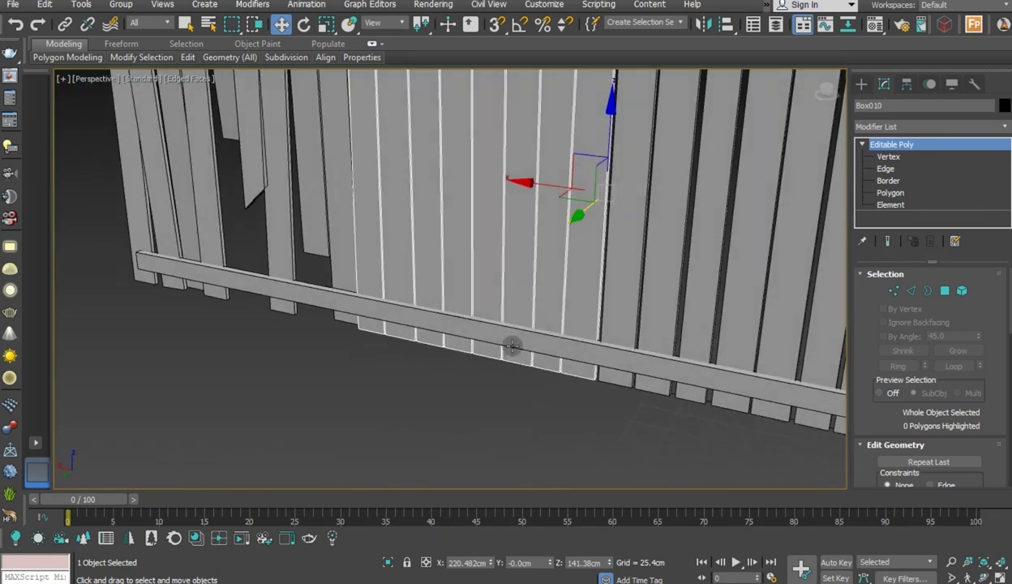
pyautogui.click(489, 328)
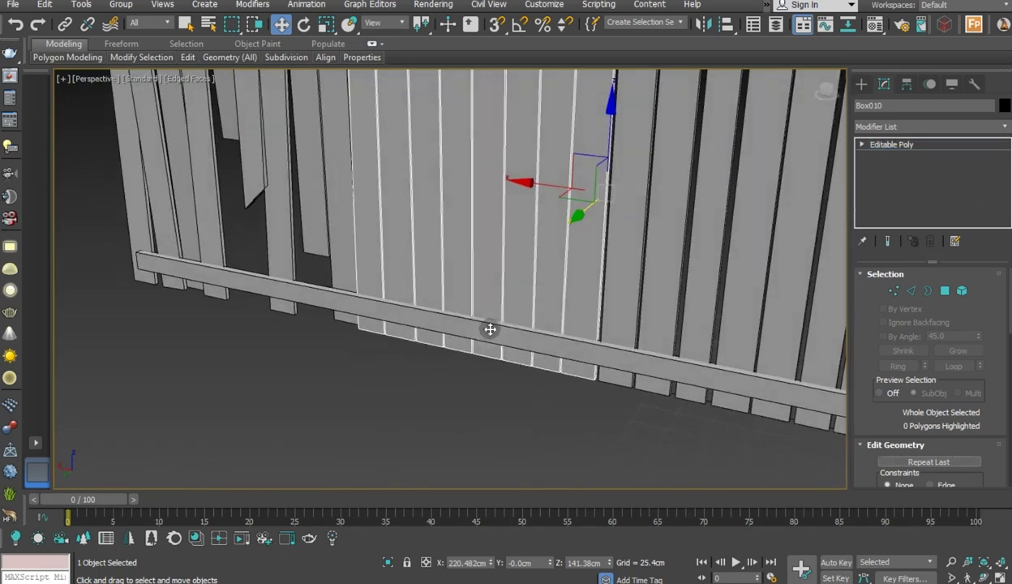
pyautogui.keyDown('alt'); pyautogui.moveTo(514, 343); pyautogui.dragTo(548, 341, button='middle'); pyautogui.keyUp('alt')
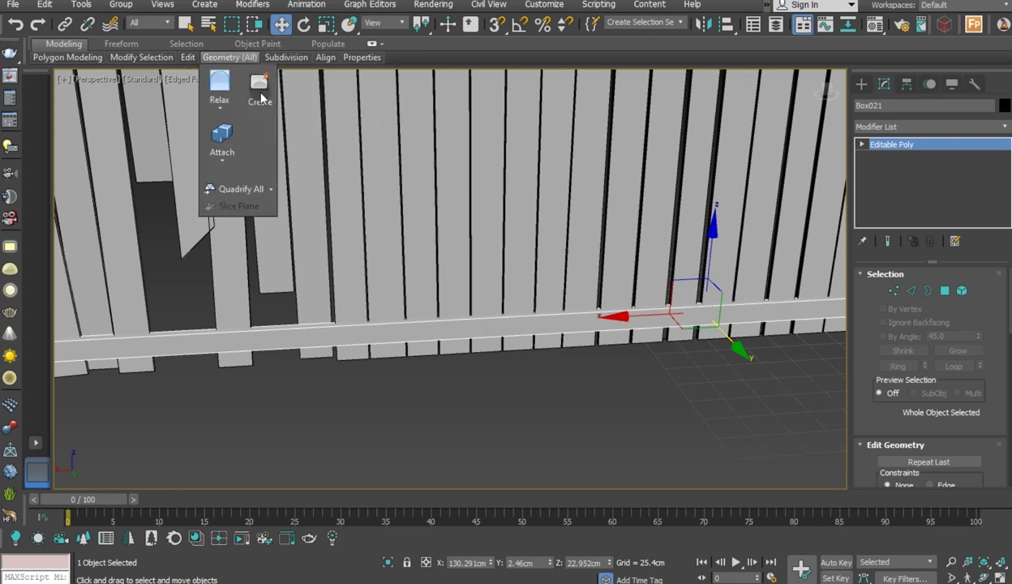
pyautogui.click(296, 96)
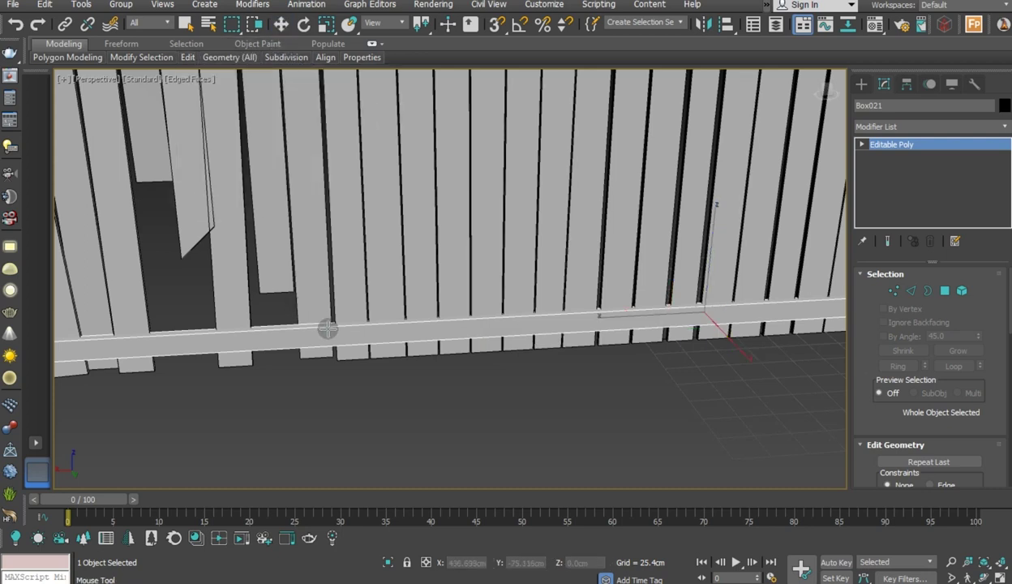
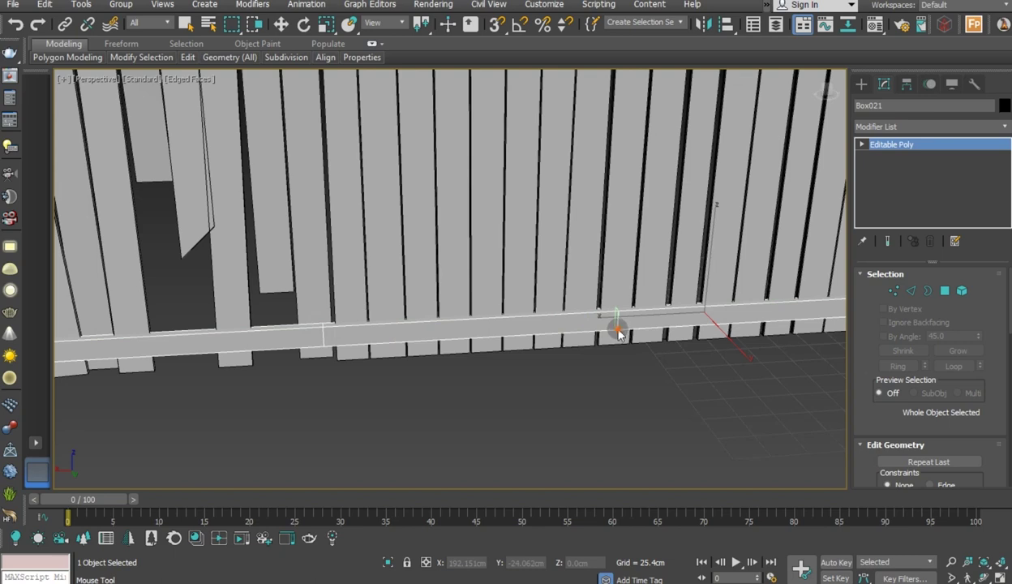
# Switch to Move and Polygon level on Box021, then select the rail section's front face
pyautogui.press('w')
pyautogui.click(944, 290)
pyautogui.moveTo(471, 365); pyautogui.dragTo(489, 302)
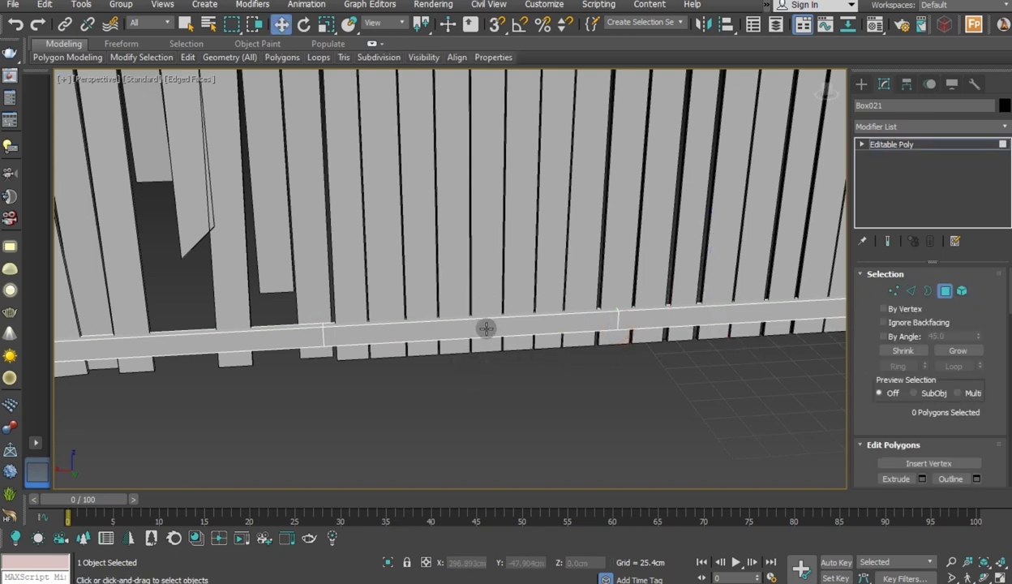
pyautogui.click(487, 327)
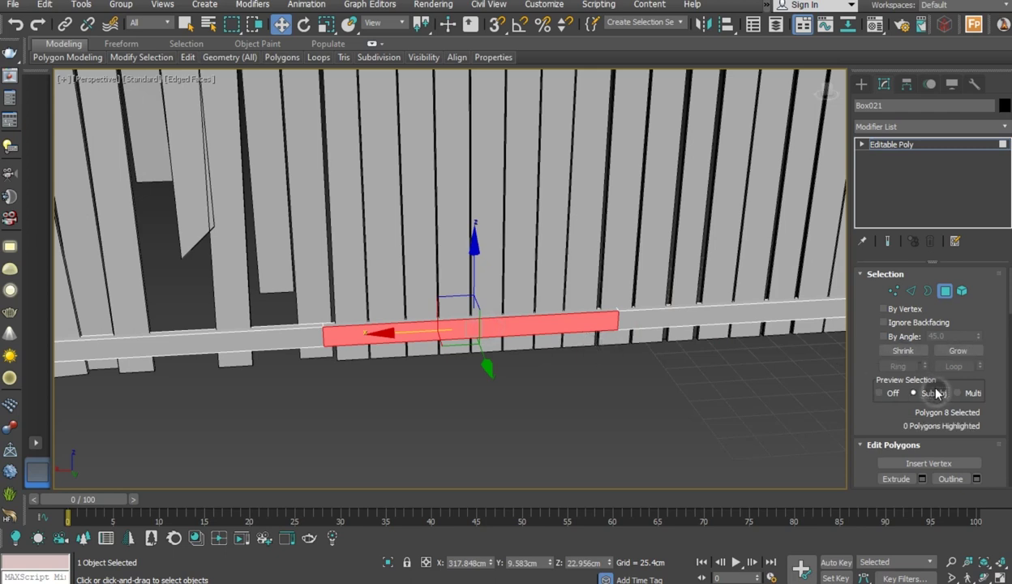
pyautogui.click(972, 394)
pyautogui.moveTo(576, 357)
pyautogui.keyDown('alt'); pyautogui.mouseDown(button='middle')
pyautogui.moveTo(671, 364)
pyautogui.moveTo(506, 361)
pyautogui.mouseUp(button='middle'); pyautogui.keyUp('alt')
pyautogui.keyDown('alt'); pyautogui.moveTo(444, 369); pyautogui.dragTo(421, 370, button='middle'); pyautogui.keyUp('alt')
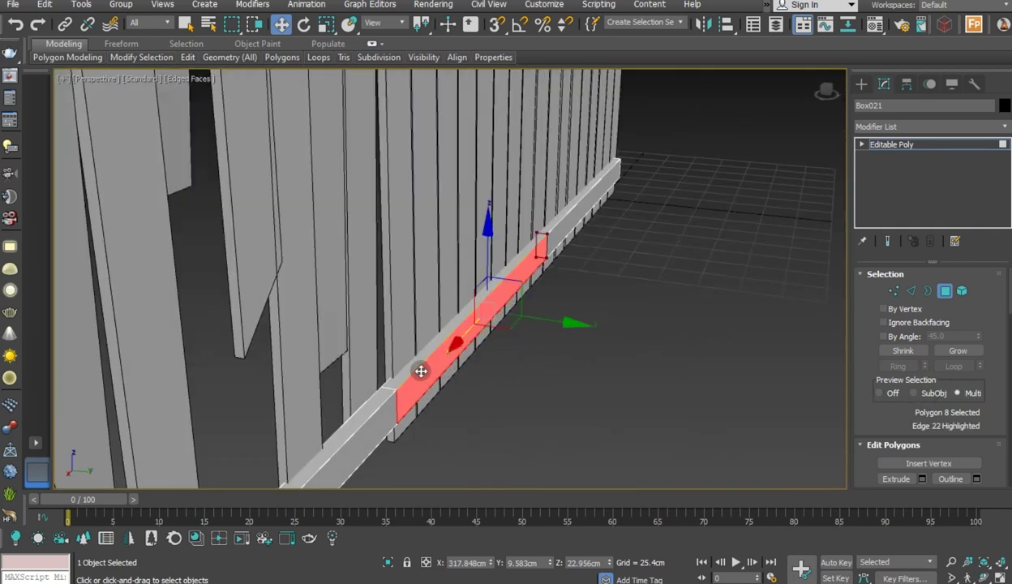
pyautogui.scroll(3, 405, 381)
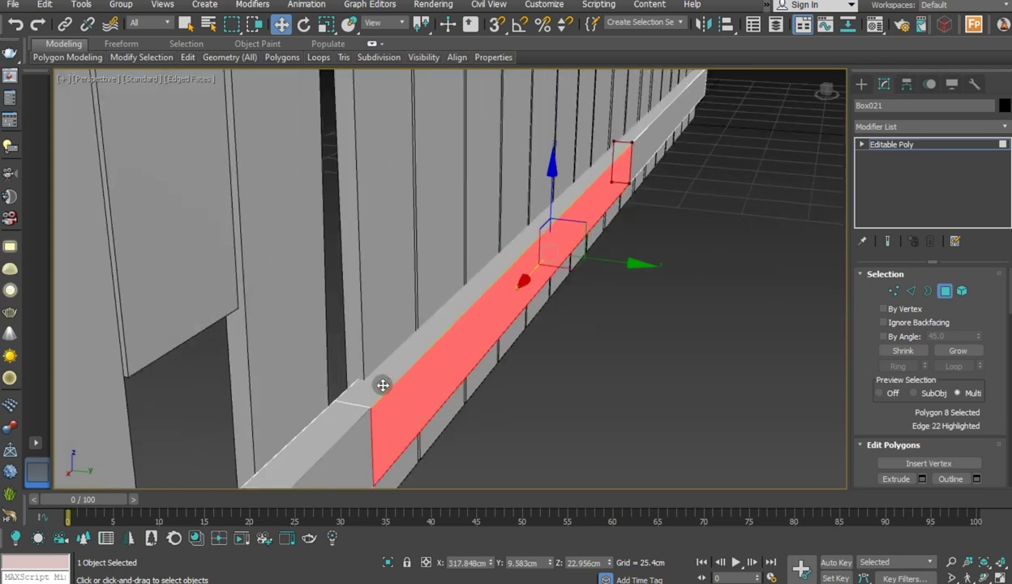
# Add the rail's top face to the selection and switch to Edge level
pyautogui.keyDown('ctrl'); pyautogui.click(376, 392); pyautogui.keyUp('ctrl')
pyautogui.scroll(-3, 406, 381)
pyautogui.moveTo(511, 366)
pyautogui.keyDown('alt'); pyautogui.mouseDown(button='middle')
pyautogui.moveTo(491, 316)
pyautogui.moveTo(500, 319)
pyautogui.moveTo(471, 269)
pyautogui.mouseUp(button='middle'); pyautogui.keyUp('alt')
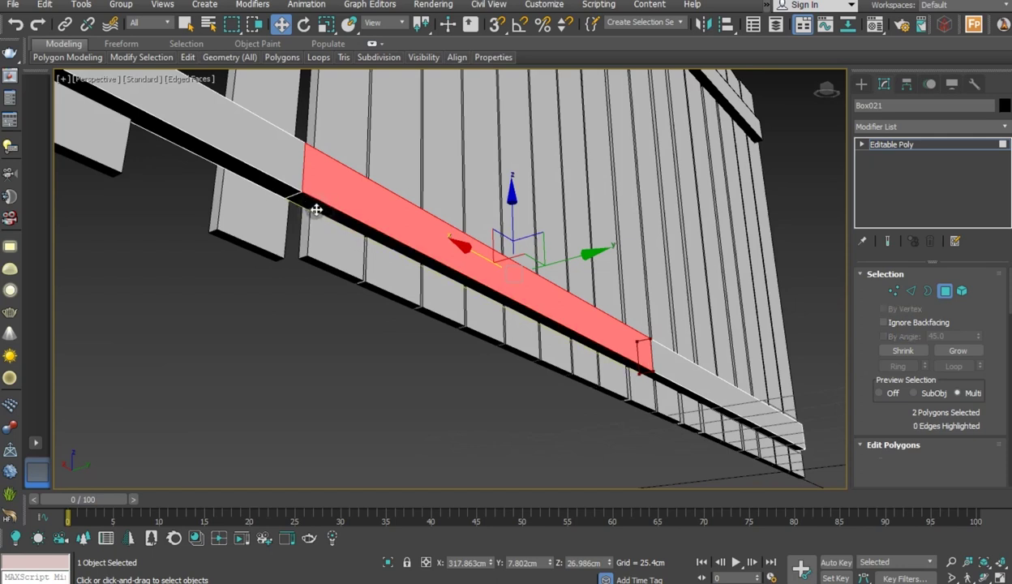
pyautogui.press('2')
pyautogui.scroll(2, 345, 227)
pyautogui.moveTo(345, 227)
pyautogui.keyDown('alt'); pyautogui.mouseDown(button='middle')
pyautogui.moveTo(369, 214)
pyautogui.moveTo(413, 217)
pyautogui.moveTo(503, 242)
pyautogui.moveTo(590, 365)
pyautogui.mouseUp(button='middle'); pyautogui.keyUp('alt')
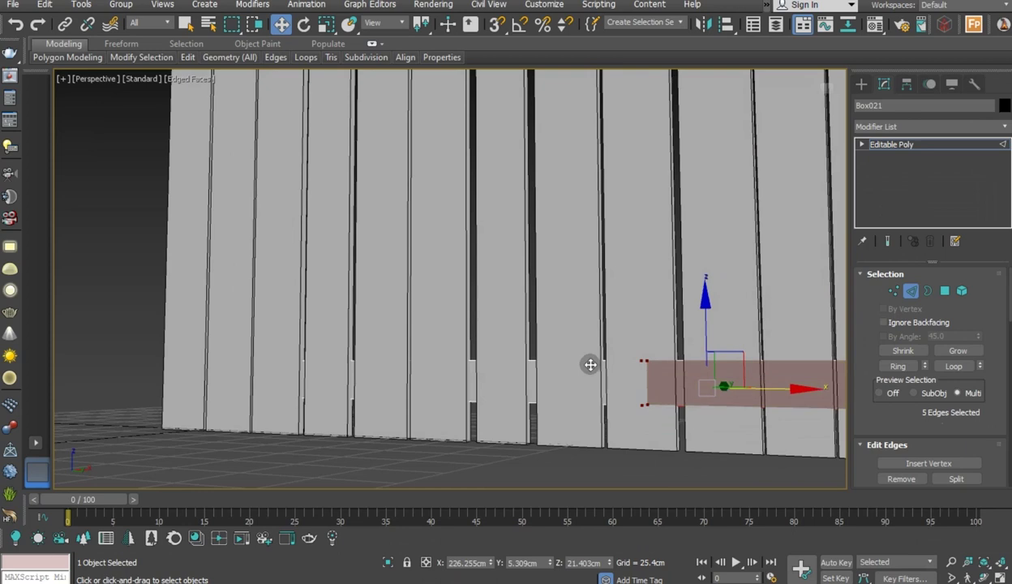
# Isolate the selected rail, turn off hover preview, and return to Polygon level
pyautogui.click(386, 563)
pyautogui.moveTo(391, 380)
pyautogui.keyDown('alt'); pyautogui.mouseDown(button='middle')
pyautogui.moveTo(452, 378)
pyautogui.moveTo(472, 440)
pyautogui.mouseUp(button='middle'); pyautogui.keyUp('alt')
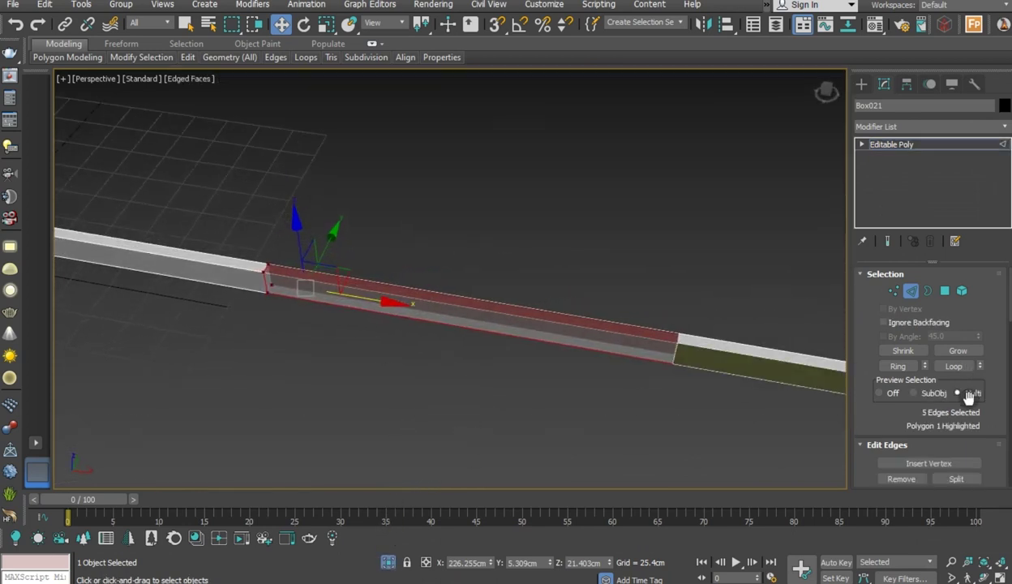
pyautogui.click(880, 392)
pyautogui.click(522, 255)
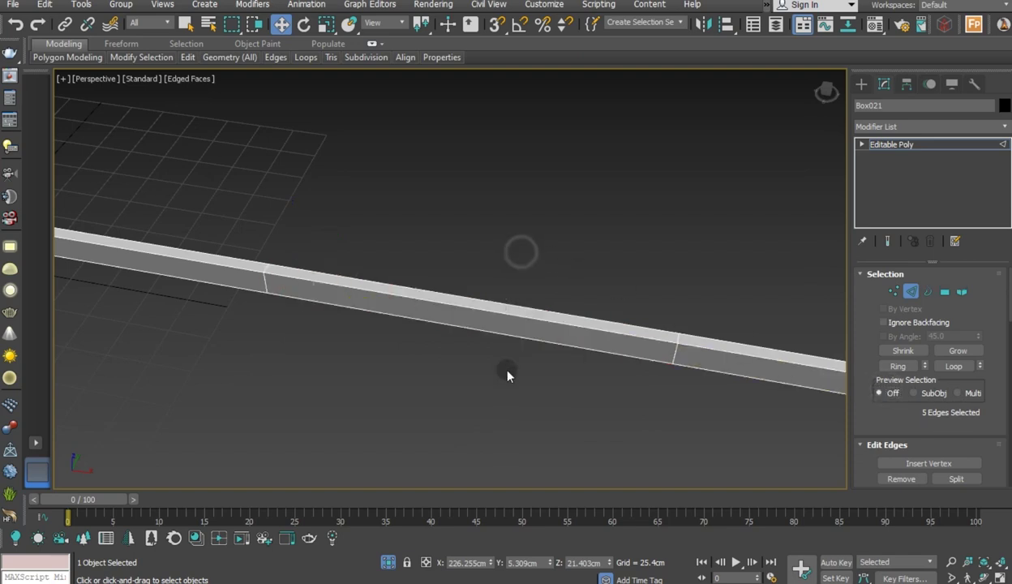
pyautogui.click(469, 318)
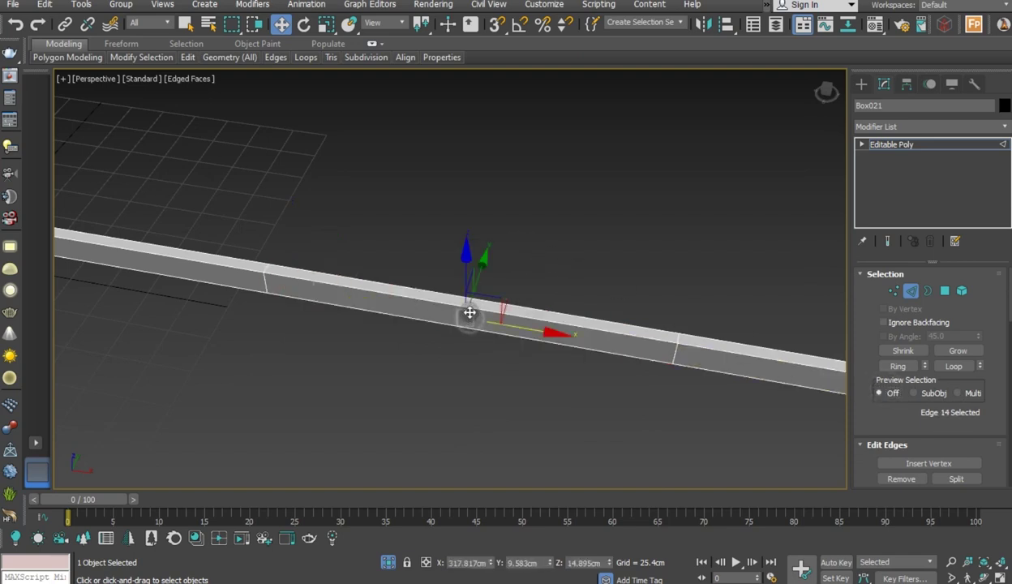
pyautogui.click(945, 291)
# Select the four faces around the rail section, delete them, and exit isolation
pyautogui.click(539, 338)
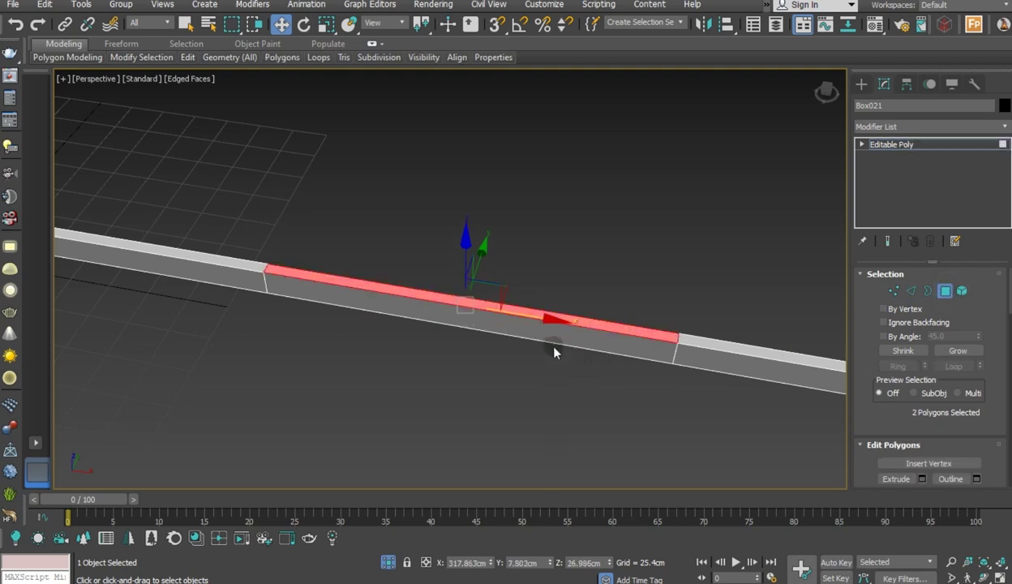
pyautogui.click(545, 324)
pyautogui.doubleClick(544, 325)
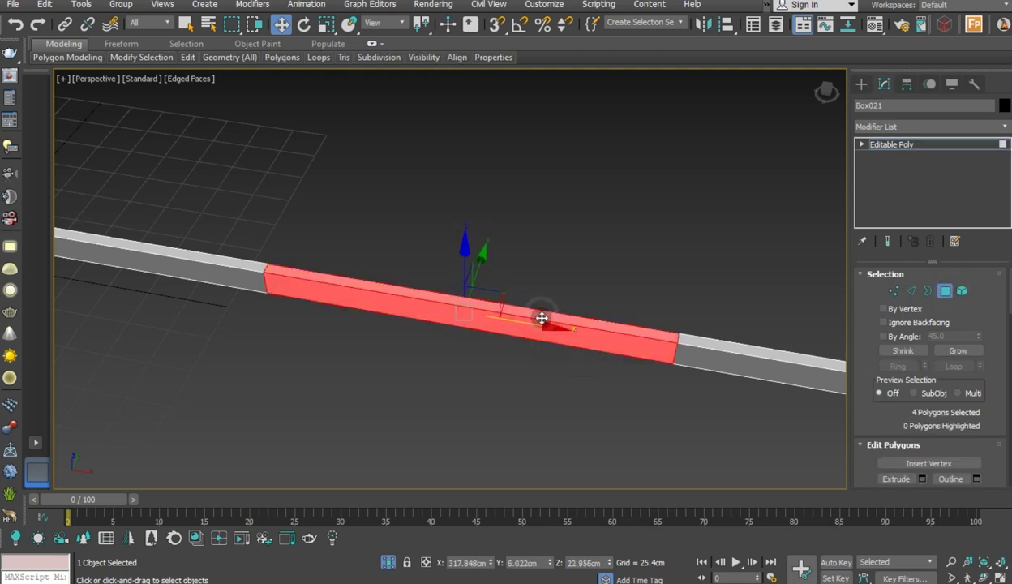
pyautogui.moveTo(604, 346)
pyautogui.keyDown('alt'); pyautogui.mouseDown(button='middle')
pyautogui.moveTo(530, 267)
pyautogui.moveTo(411, 256)
pyautogui.mouseUp(button='middle'); pyautogui.keyUp('alt')
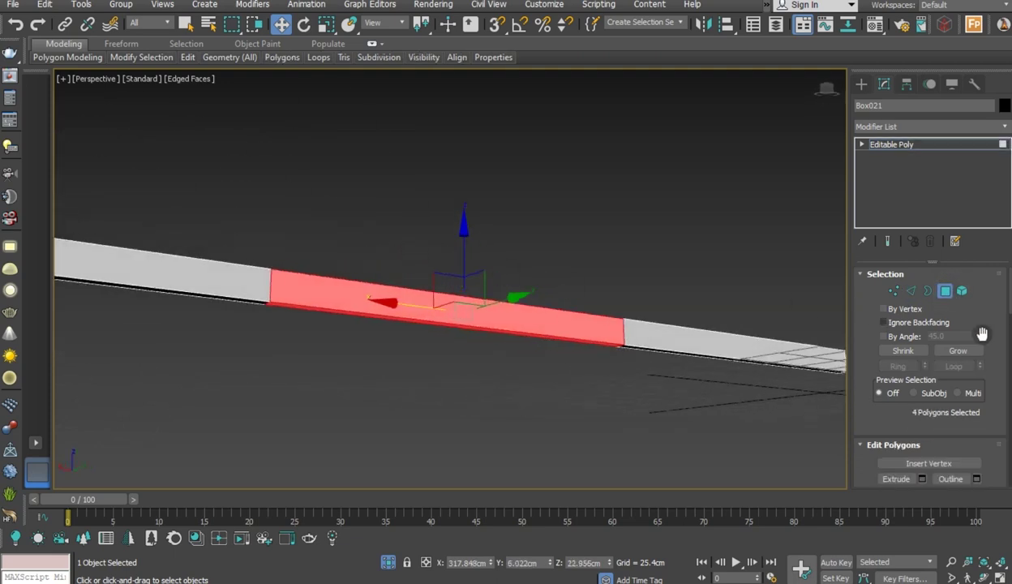
pyautogui.press('Delete')
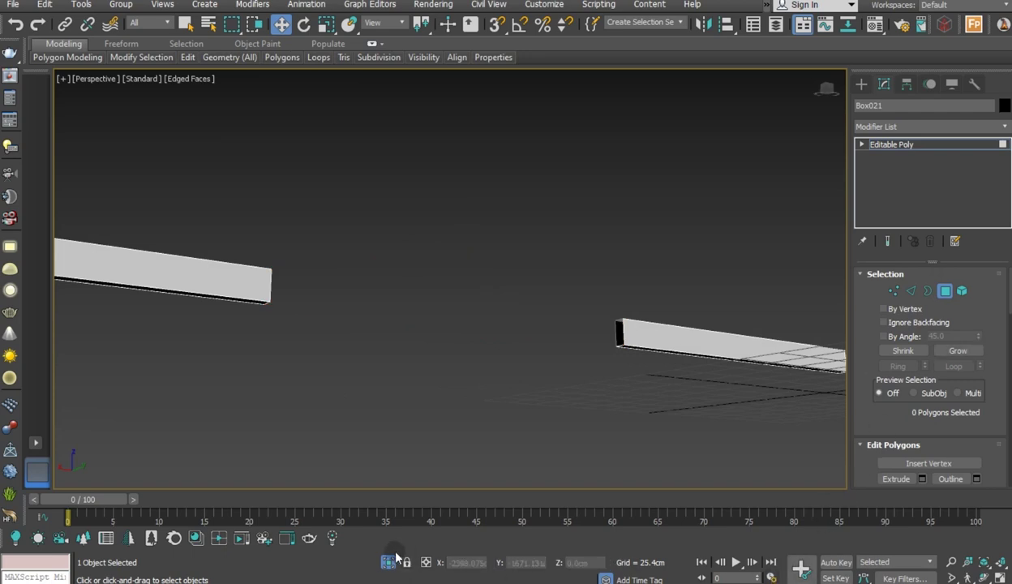
pyautogui.click(386, 562)
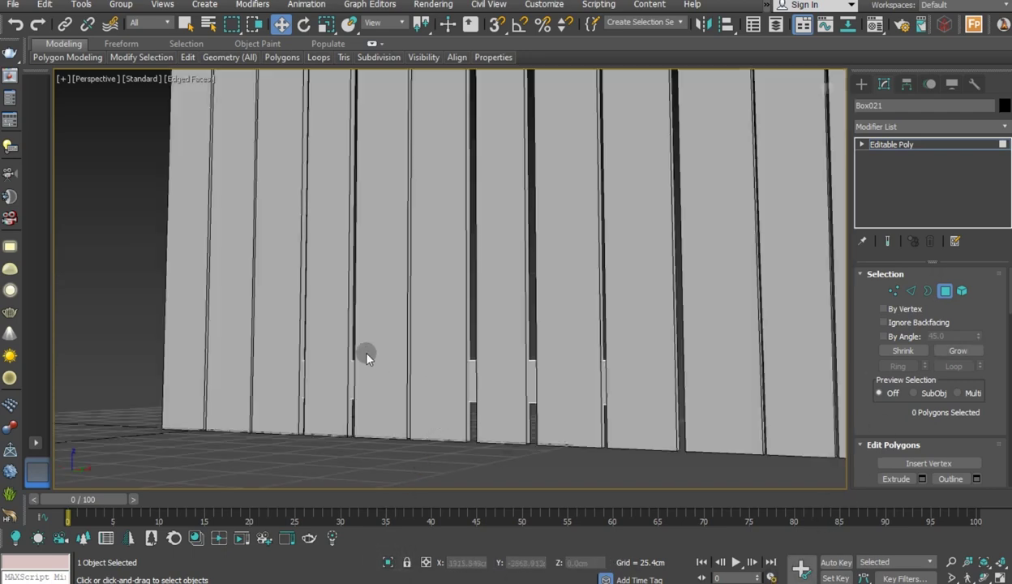
# Check both open rail ends, then delete the old top rail Box020
pyautogui.scroll(-5, 481, 348)
pyautogui.scroll(-2, 543, 368)
pyautogui.moveTo(543, 368)
pyautogui.keyDown('alt'); pyautogui.mouseDown(button='middle')
pyautogui.moveTo(679, 386)
pyautogui.moveTo(526, 365)
pyautogui.mouseUp(button='middle'); pyautogui.keyUp('alt')
pyautogui.scroll(4, 526, 365)
pyautogui.scroll(2, 527, 365)
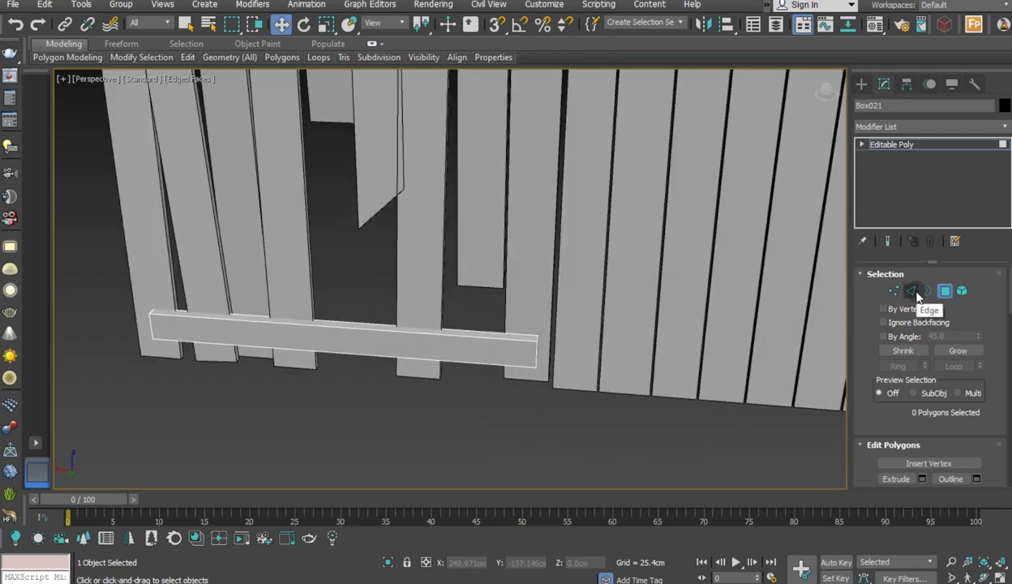
pyautogui.click(537, 350)
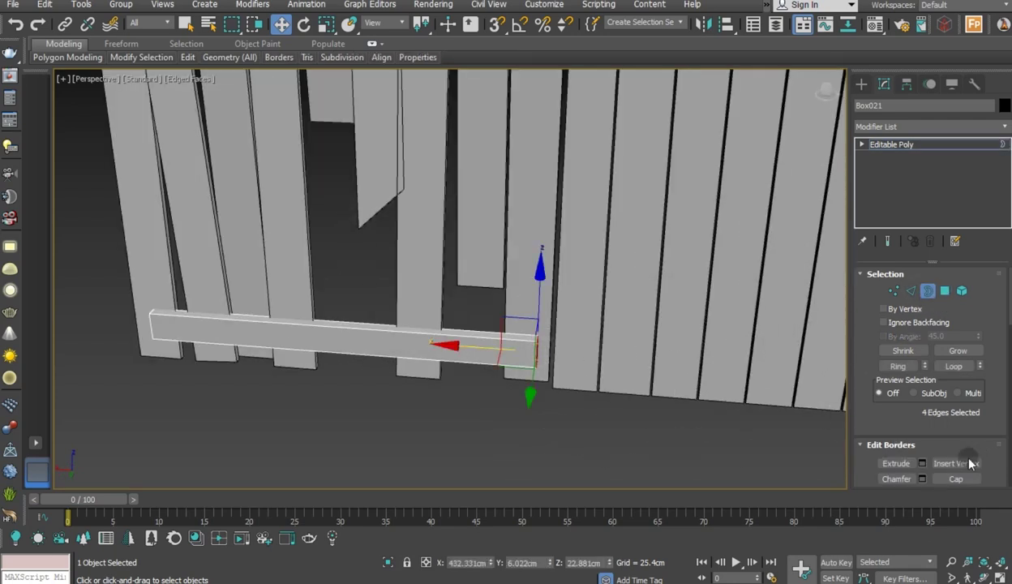
pyautogui.keyDown('alt'); pyautogui.moveTo(596, 416); pyautogui.dragTo(787, 417, button='middle'); pyautogui.keyUp('alt')
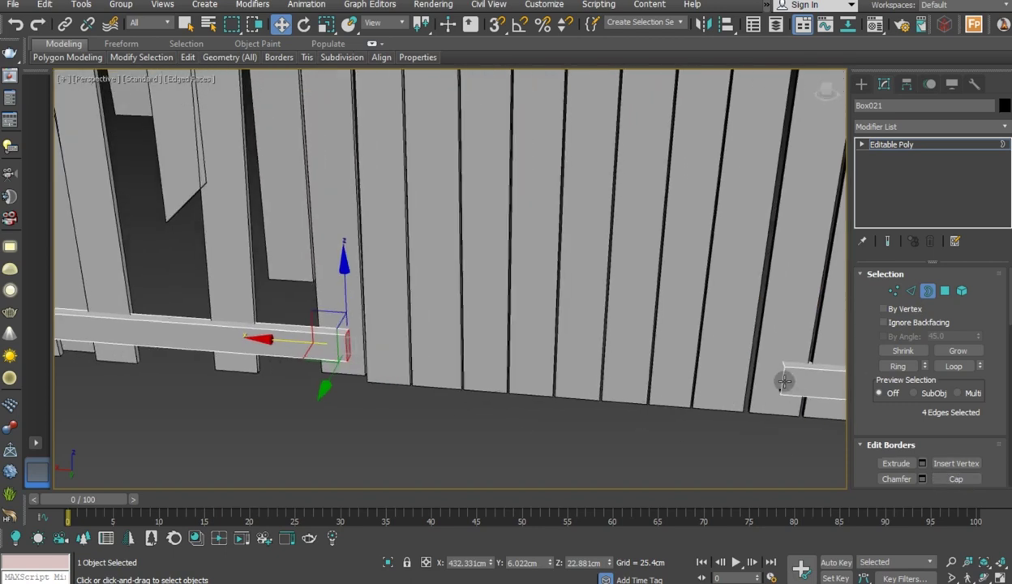
pyautogui.click(784, 381)
pyautogui.keyDown('alt'); pyautogui.moveTo(558, 446); pyautogui.dragTo(885, 251, button='middle'); pyautogui.keyUp('alt')
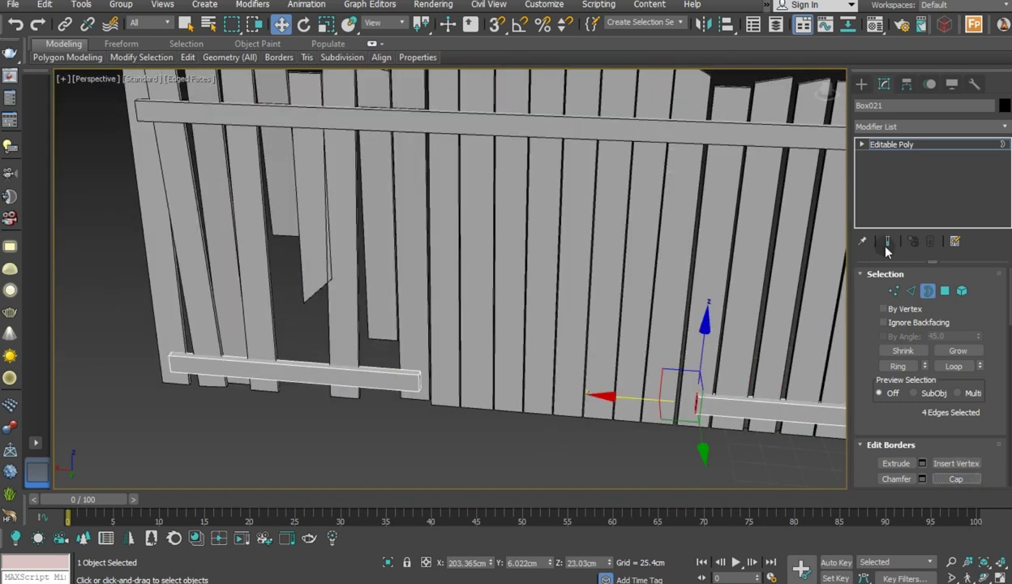
pyautogui.click(884, 144)
pyautogui.click(678, 134)
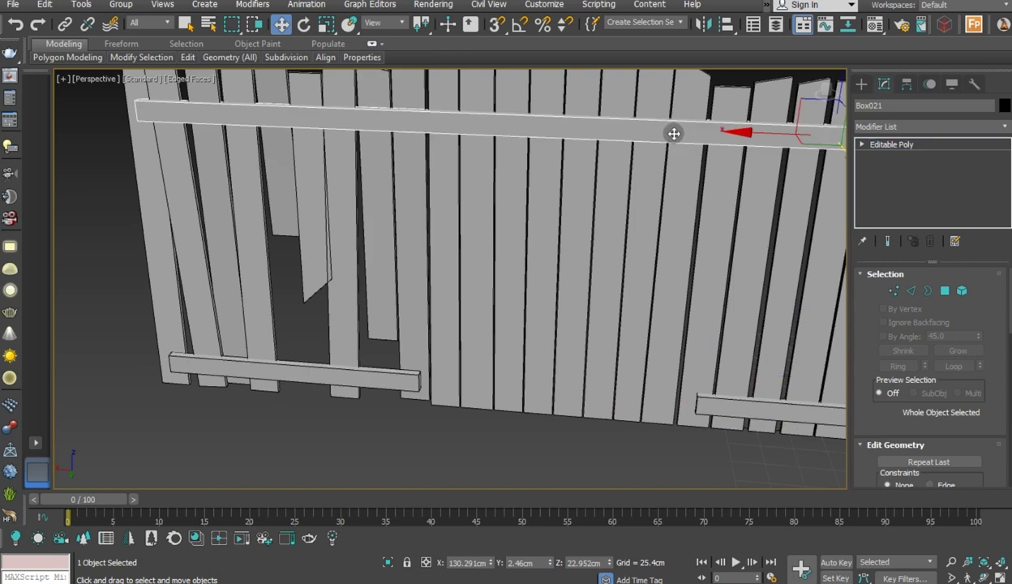
pyautogui.press('Delete')
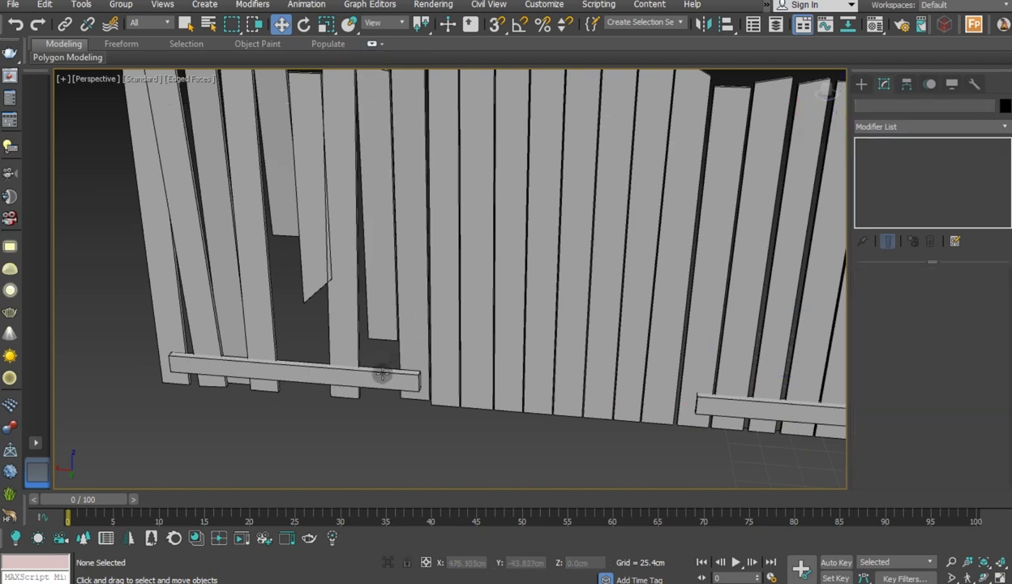
# Shift-move copy the lower rail up to the fence top as Box022
pyautogui.click(382, 375)
pyautogui.keyDown('shift'); pyautogui.moveTo(794, 349); pyautogui.dragTo(772, 50); pyautogui.keyUp('shift')
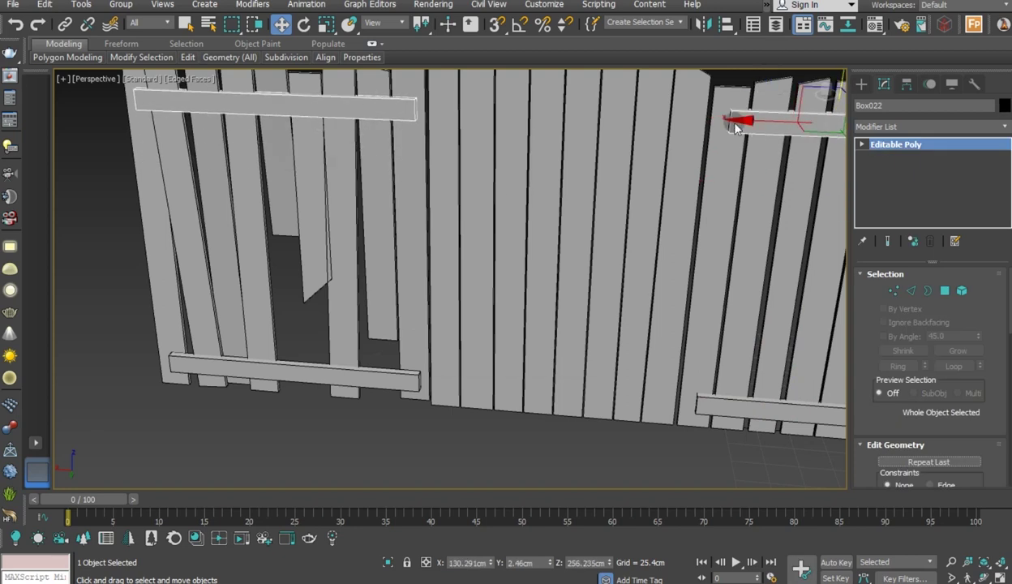
pyautogui.click(517, 354)
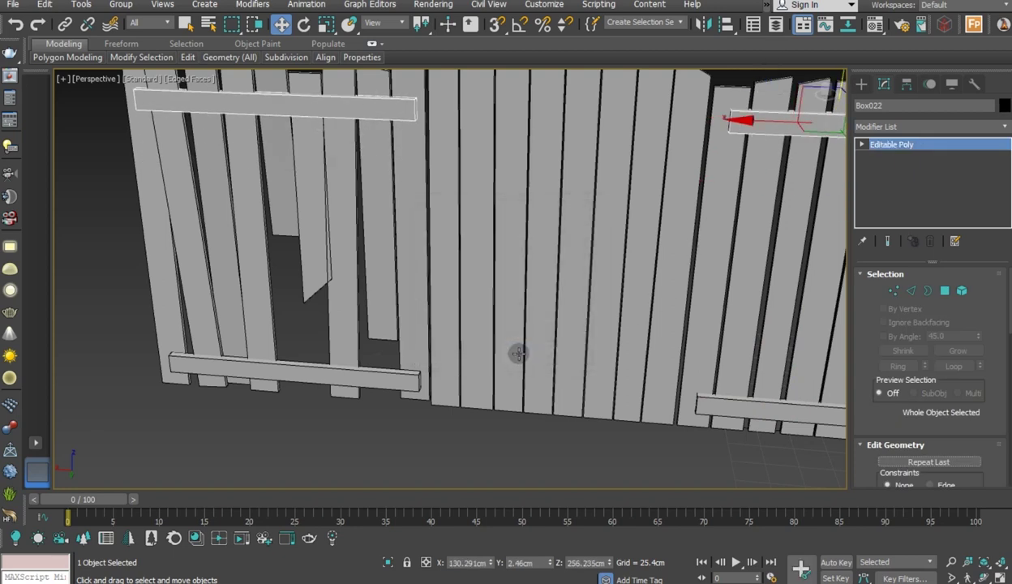
pyautogui.click(523, 354)
pyautogui.moveTo(628, 385)
pyautogui.keyDown('alt'); pyautogui.mouseDown(button='middle')
pyautogui.moveTo(415, 364)
pyautogui.moveTo(393, 315)
pyautogui.moveTo(448, 378)
pyautogui.mouseUp(button='middle'); pyautogui.keyUp('alt')
# Raise the gate-opening panel bottom slightly and the neighbouring panel about 16 cm
pyautogui.scroll(3, 484, 413)
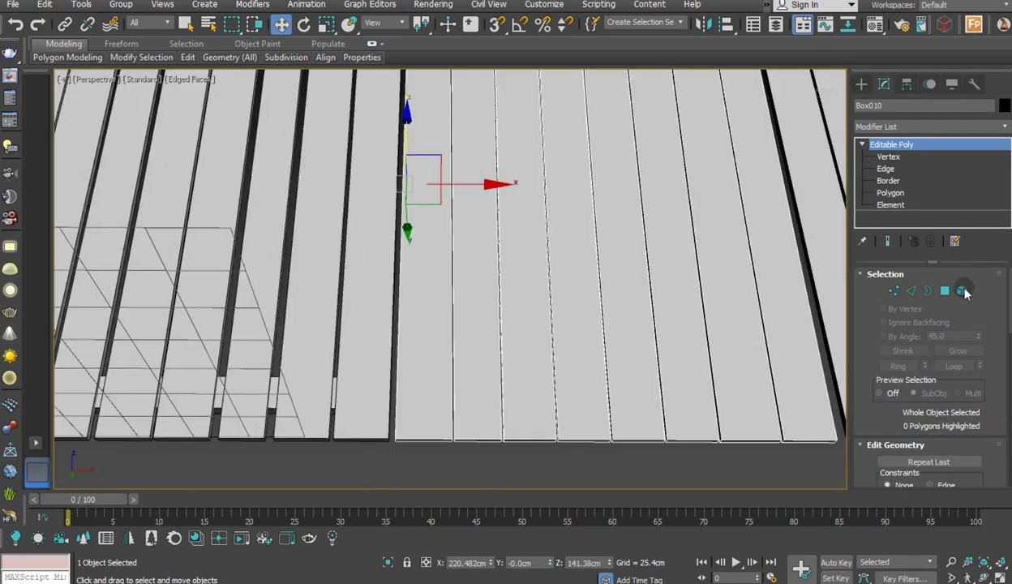
pyautogui.click(943, 290)
pyautogui.click(418, 436)
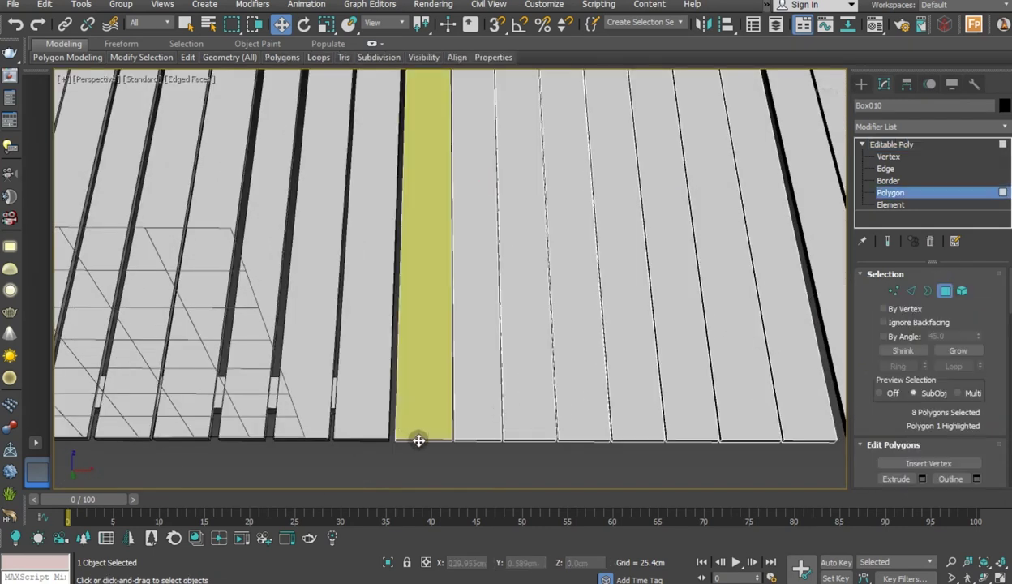
pyautogui.click(417, 438)
pyautogui.moveTo(427, 369); pyautogui.dragTo(424, 349)
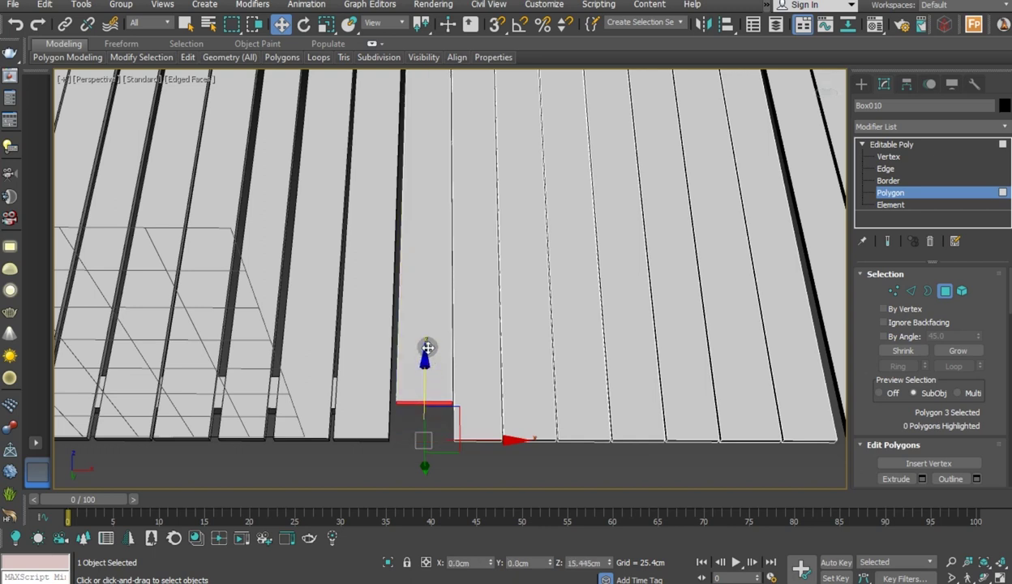
pyautogui.click(481, 438)
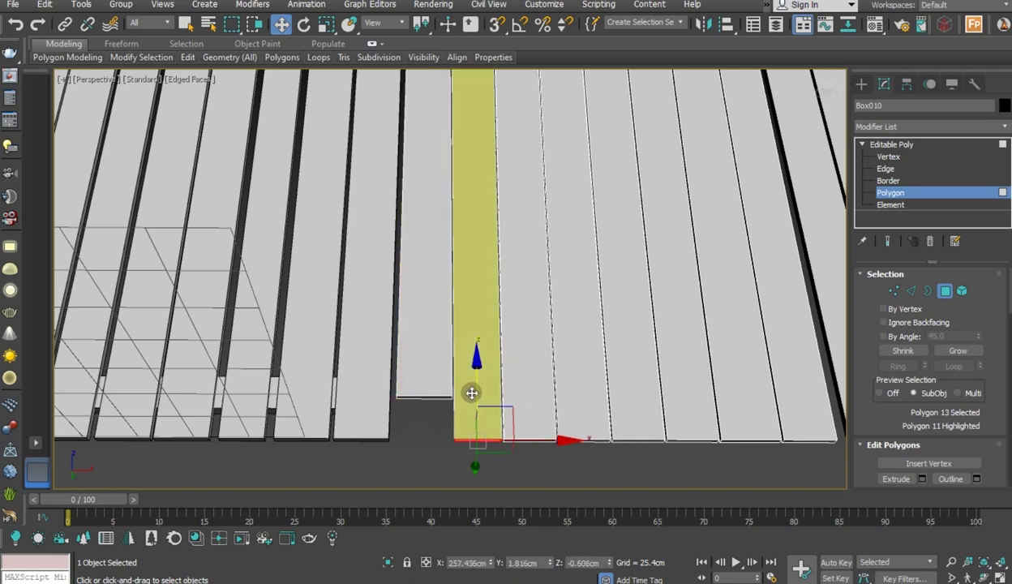
pyautogui.moveTo(478, 386); pyautogui.dragTo(476, 352)
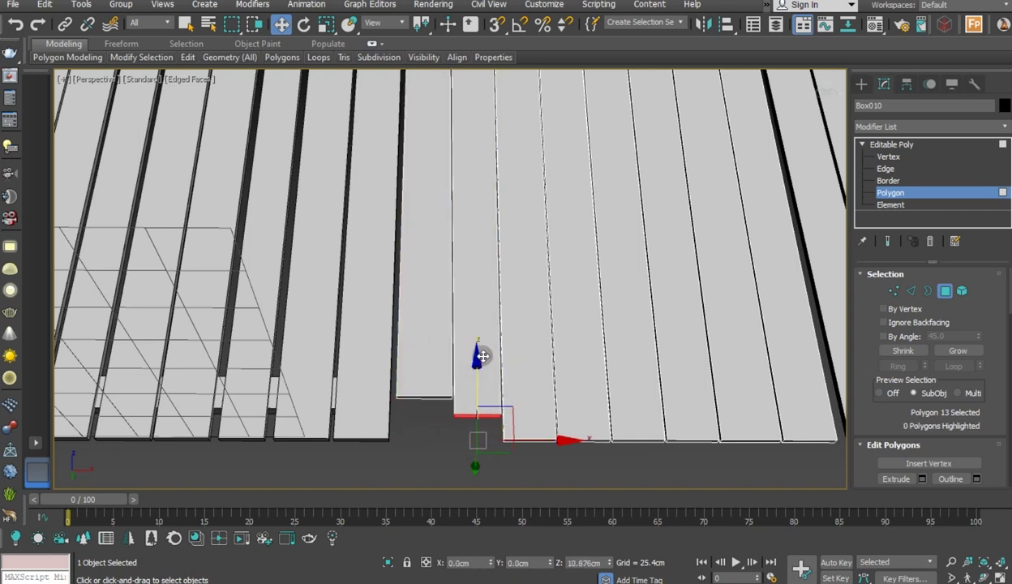
# Raise the next panel bottoms to the right about 14 cm and 7 cm
pyautogui.click(529, 436)
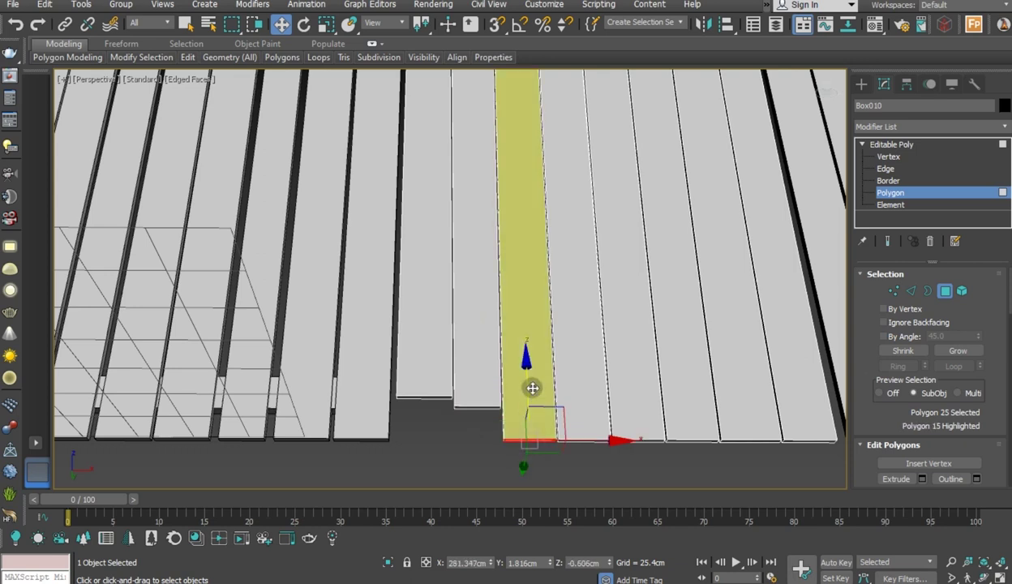
pyautogui.moveTo(530, 378); pyautogui.dragTo(526, 344)
pyautogui.scroll(-3, 493, 368)
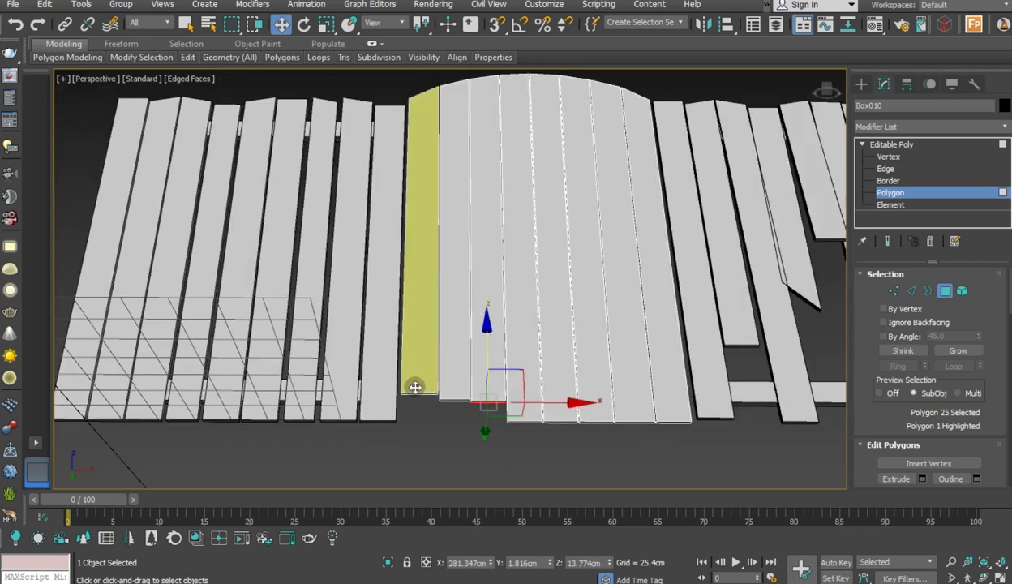
pyautogui.scroll(3, 525, 451)
pyautogui.scroll(2, 523, 472)
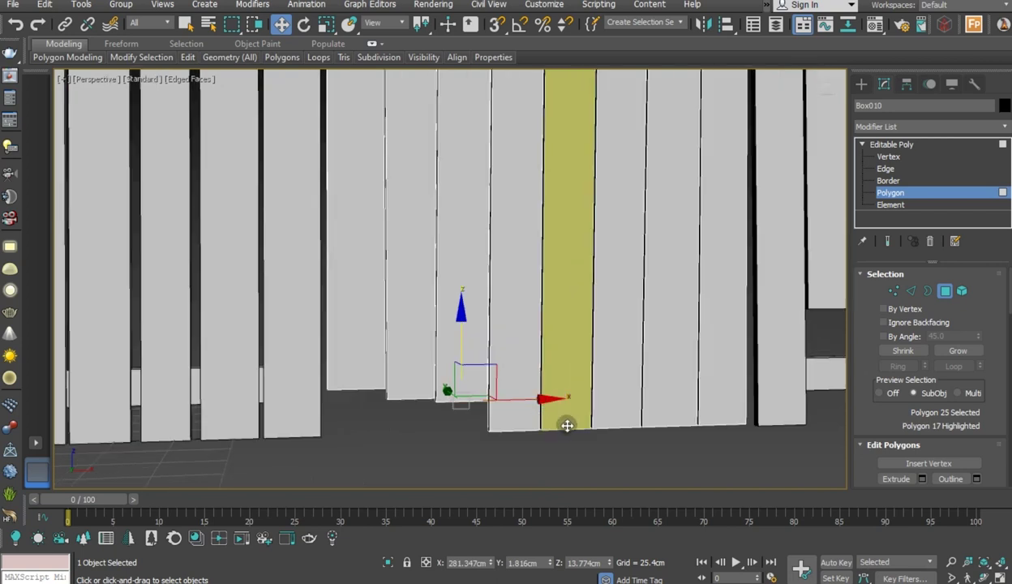
pyautogui.moveTo(583, 416)
pyautogui.keyDown('alt'); pyautogui.mouseDown(button='middle')
pyautogui.moveTo(574, 364)
pyautogui.moveTo(515, 414)
pyautogui.mouseUp(button='middle'); pyautogui.keyUp('alt')
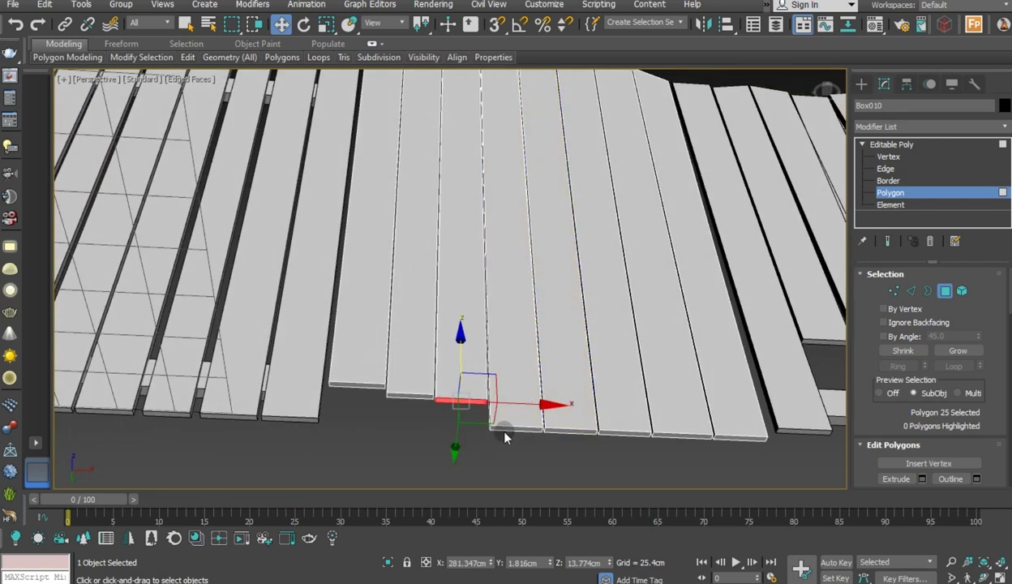
pyautogui.click(502, 430)
pyautogui.moveTo(516, 378); pyautogui.dragTo(516, 365)
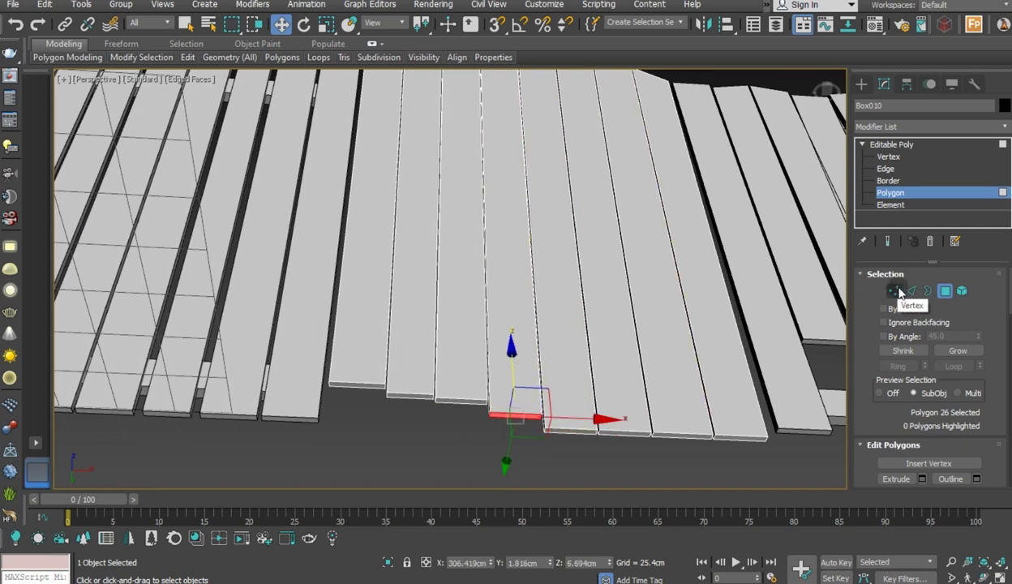
# At Vertex level, raise one gate plank's bottom corner slightly
pyautogui.click(911, 290)
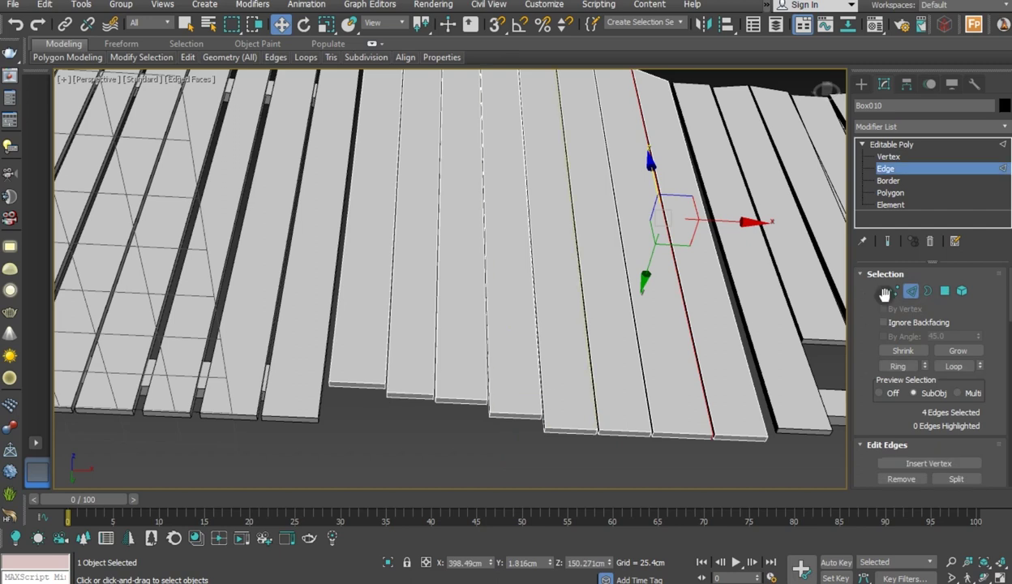
pyautogui.press('1')
pyautogui.moveTo(442, 384)
pyautogui.keyDown('alt'); pyautogui.mouseDown(button='middle')
pyautogui.moveTo(445, 410)
pyautogui.moveTo(389, 379)
pyautogui.mouseUp(button='middle'); pyautogui.keyUp('alt')
pyautogui.scroll(3, 388, 380)
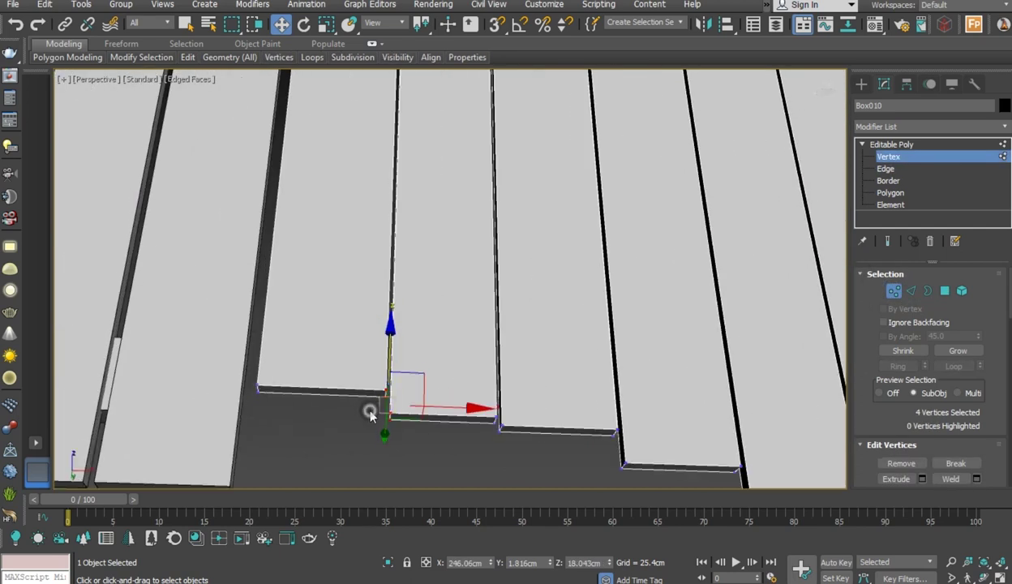
pyautogui.click(373, 413)
pyautogui.click(390, 415)
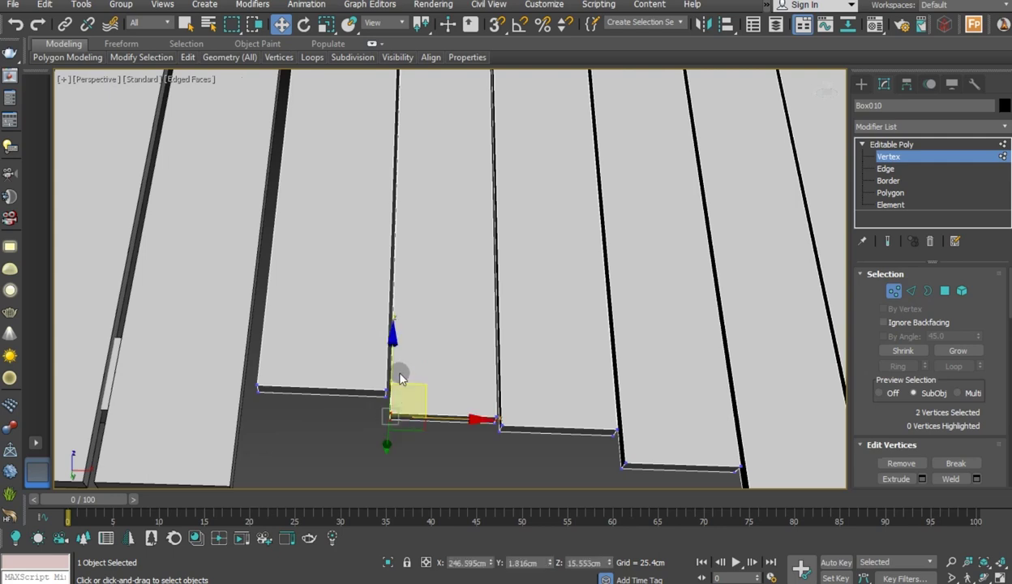
pyautogui.moveTo(395, 354); pyautogui.dragTo(394, 329)
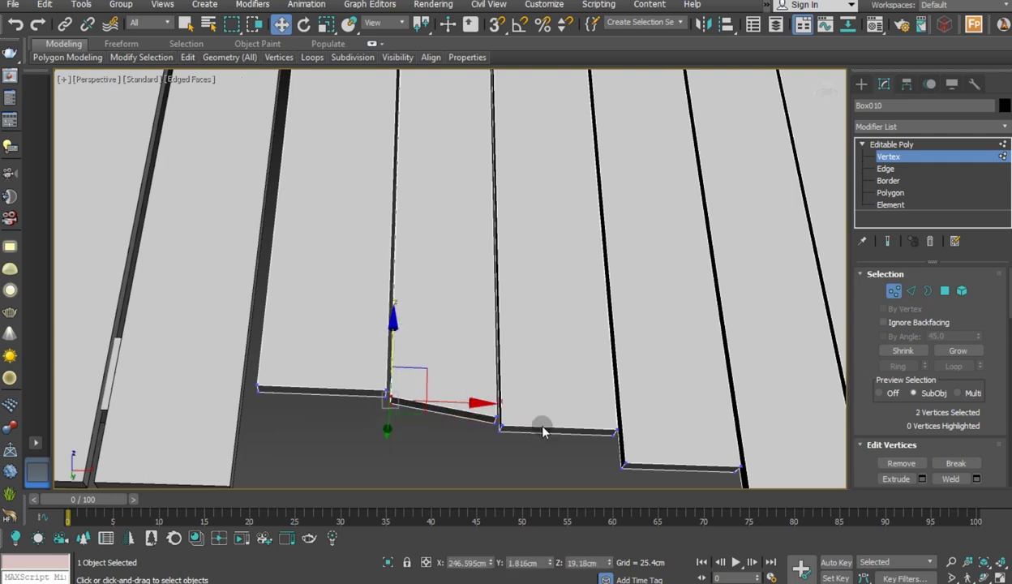
# Lift another plank's bottom corner to tilt its bottom edge, fine-tuning the height
pyautogui.scroll(-2, 544, 431)
pyautogui.scroll(3, 572, 443)
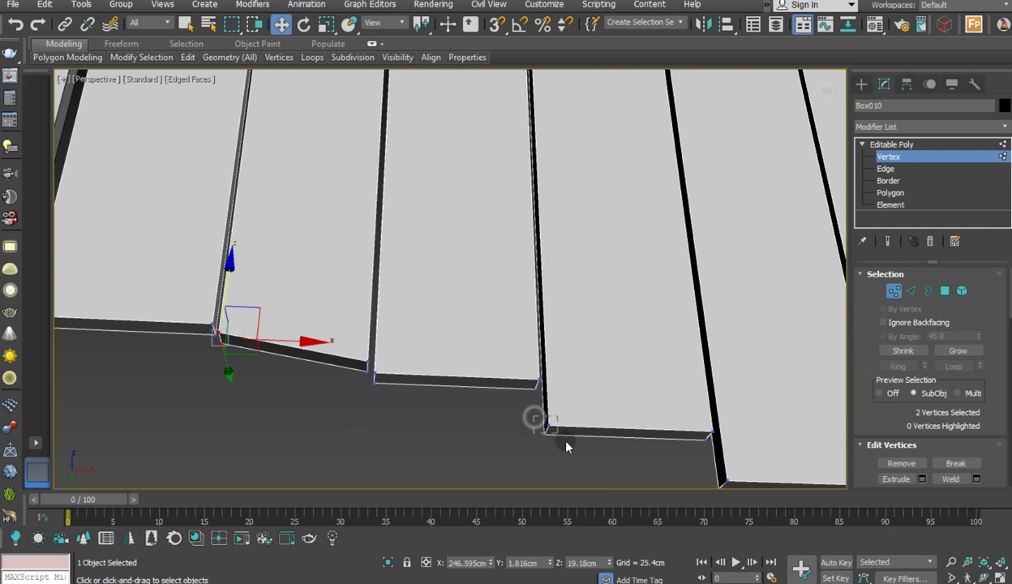
pyautogui.click(540, 419)
pyautogui.moveTo(545, 377)
pyautogui.mouseDown()
pyautogui.moveTo(531, 369)
pyautogui.moveTo(535, 345)
pyautogui.mouseUp()
pyautogui.keyDown('alt'); pyautogui.moveTo(470, 379); pyautogui.dragTo(509, 460, button='middle'); pyautogui.keyUp('alt')
pyautogui.keyDown('alt'); pyautogui.moveTo(473, 408); pyautogui.dragTo(451, 379, button='middle'); pyautogui.keyUp('alt')
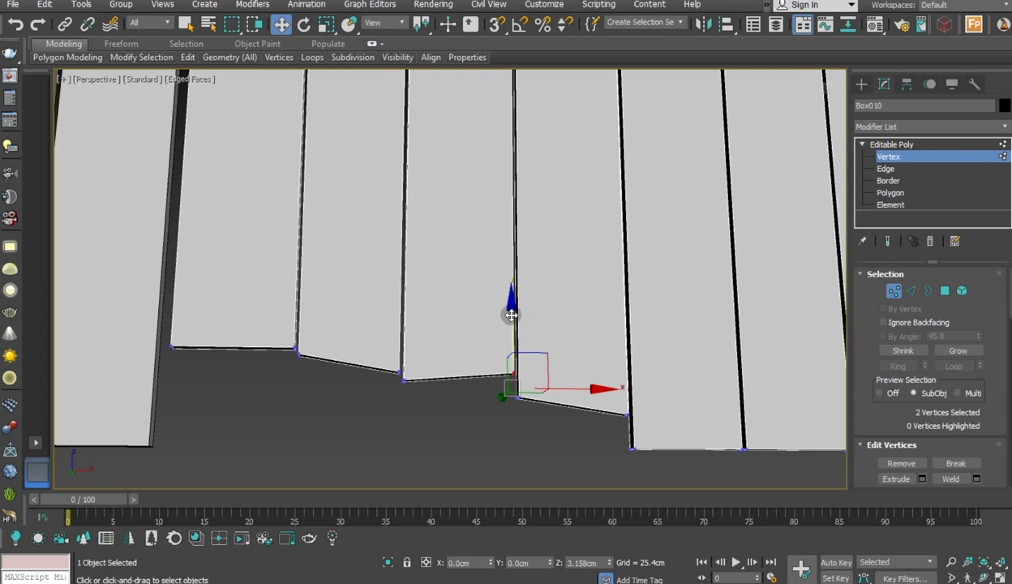
pyautogui.moveTo(516, 331); pyautogui.dragTo(511, 301)
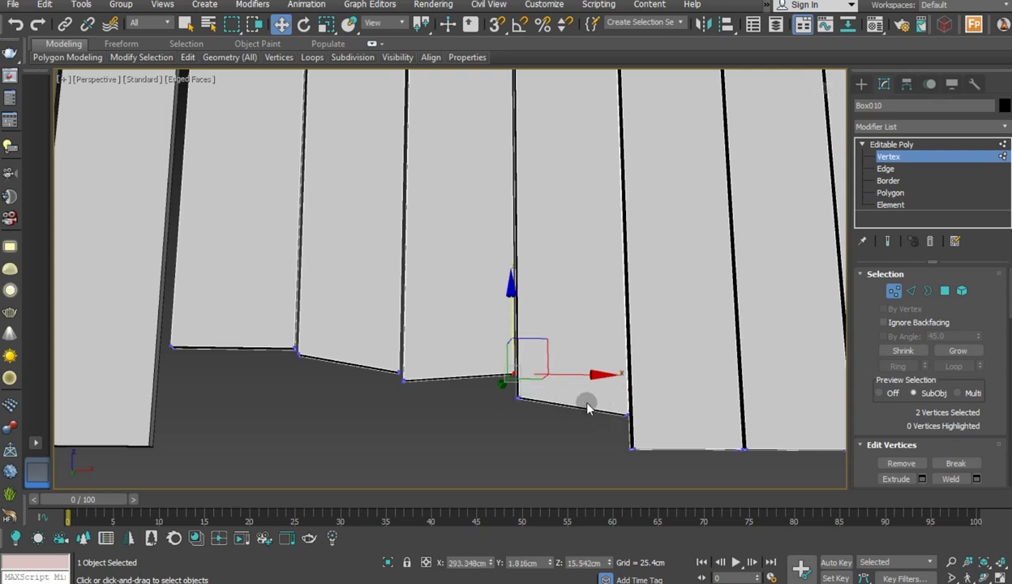
# Slant the next plank's corner upward and lower a left plank's bottom corner
pyautogui.moveTo(634, 421); pyautogui.dragTo(637, 423)
pyautogui.moveTo(621, 362)
pyautogui.mouseDown()
pyautogui.moveTo(622, 330)
pyautogui.moveTo(616, 366)
pyautogui.mouseUp()
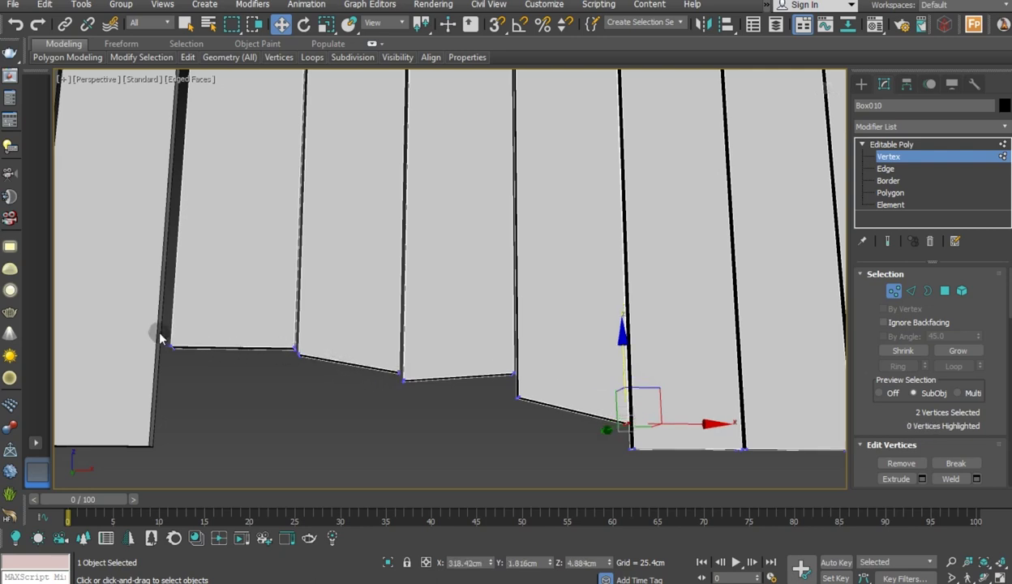
pyautogui.moveTo(160, 339); pyautogui.dragTo(209, 369)
pyautogui.moveTo(173, 296); pyautogui.dragTo(177, 312)
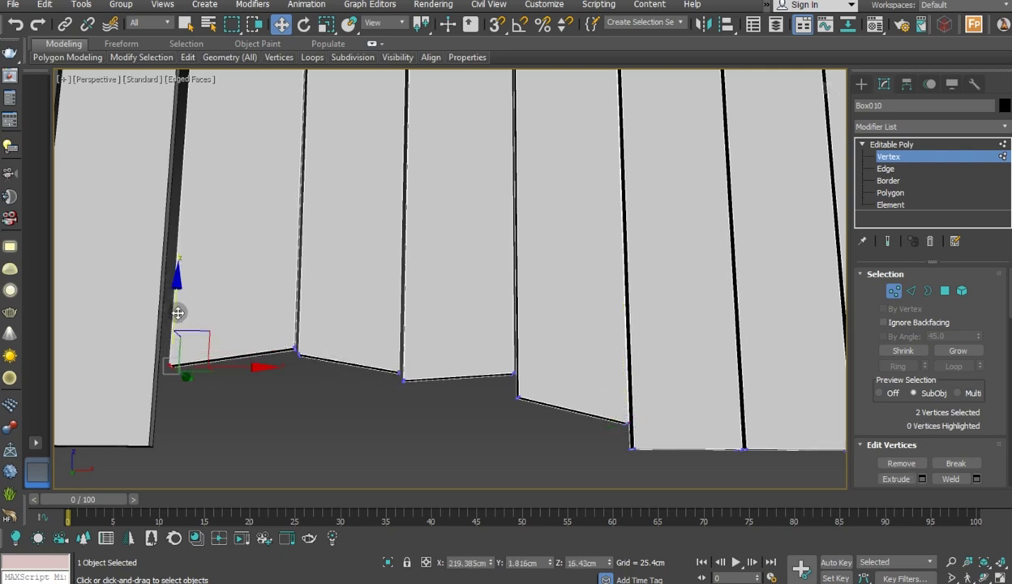
pyautogui.scroll(-2, 312, 408)
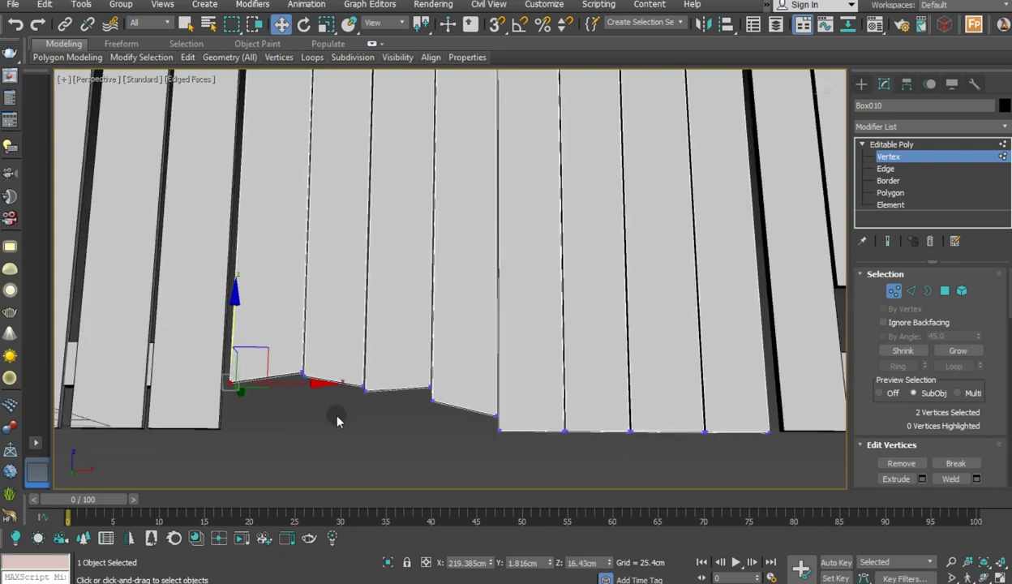
pyautogui.scroll(2, 328, 404)
pyautogui.scroll(1, 357, 381)
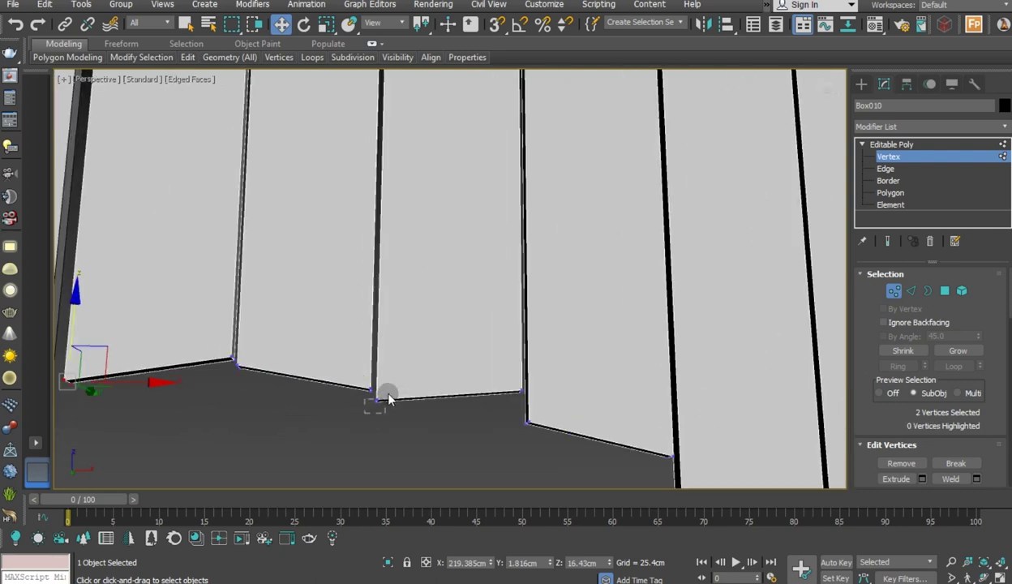
# Raise a middle gate corner and nudge the next corner to the right lower
pyautogui.moveTo(389, 398); pyautogui.dragTo(381, 384)
pyautogui.moveTo(373, 335)
pyautogui.mouseDown()
pyautogui.moveTo(377, 310)
pyautogui.moveTo(375, 356)
pyautogui.moveTo(377, 269)
pyautogui.mouseUp()
pyautogui.keyDown('alt'); pyautogui.moveTo(447, 402); pyautogui.dragTo(471, 436, button='middle'); pyautogui.keyUp('alt')
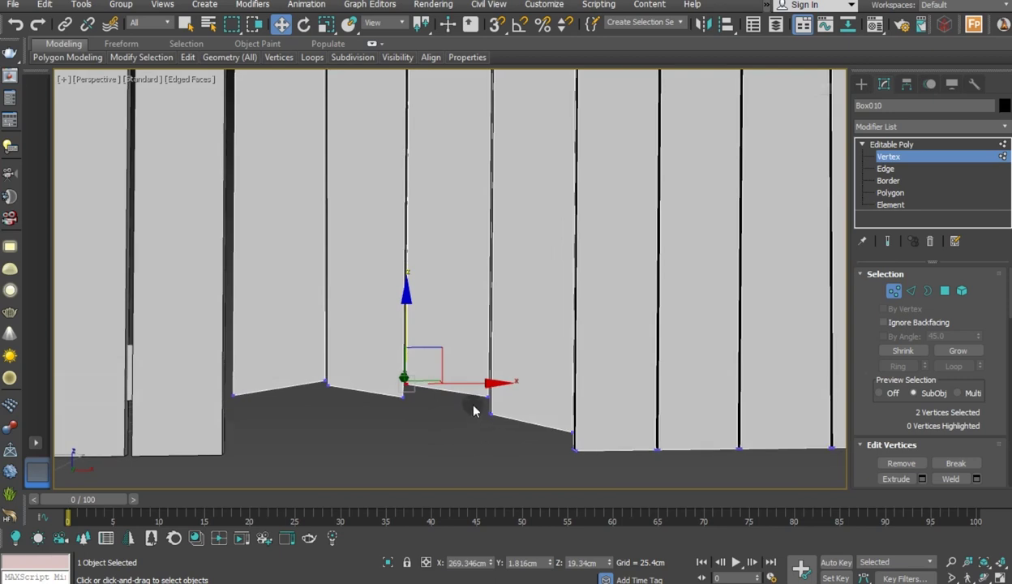
pyautogui.click(489, 412)
pyautogui.moveTo(495, 364); pyautogui.dragTo(491, 373)
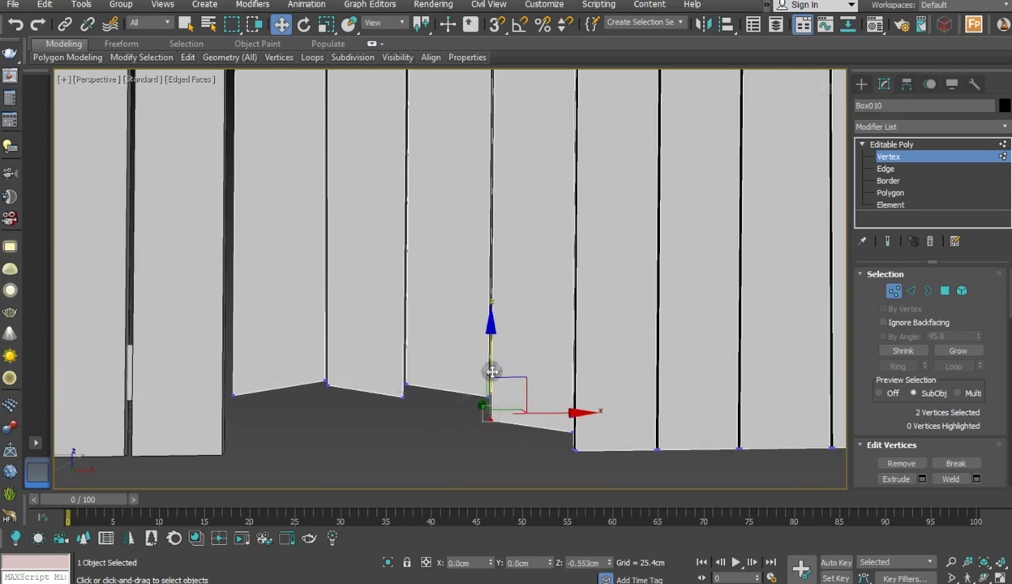
pyautogui.scroll(-3, 452, 415)
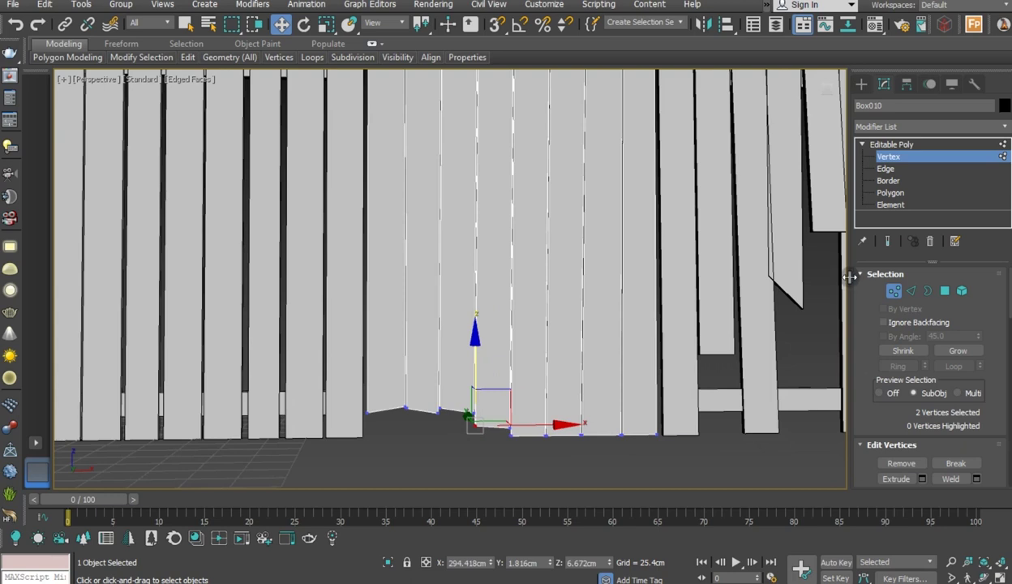
pyautogui.scroll(-3, 532, 417)
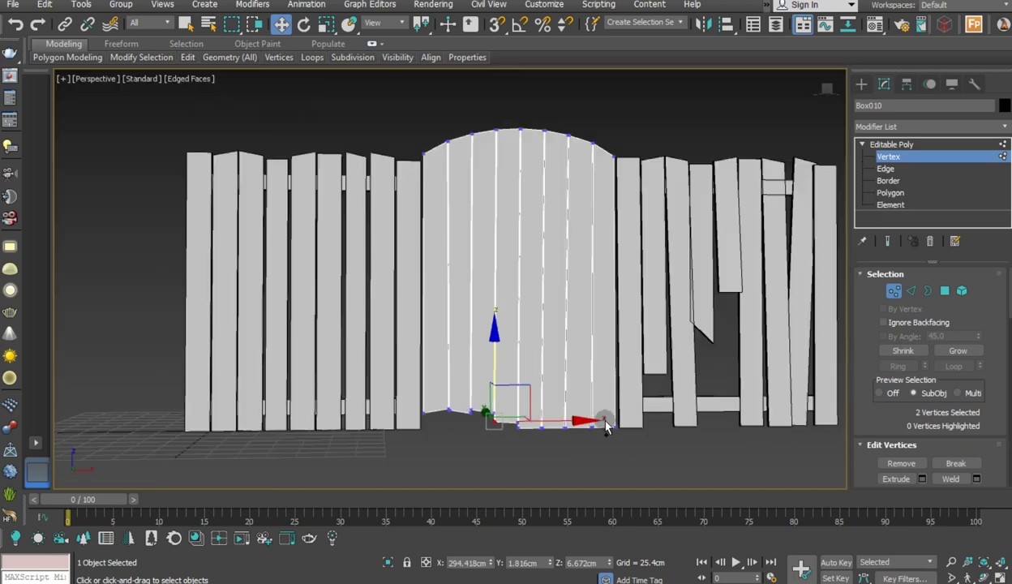
pyautogui.keyDown('alt'); pyautogui.moveTo(533, 418); pyautogui.dragTo(668, 439, button='middle'); pyautogui.keyUp('alt')
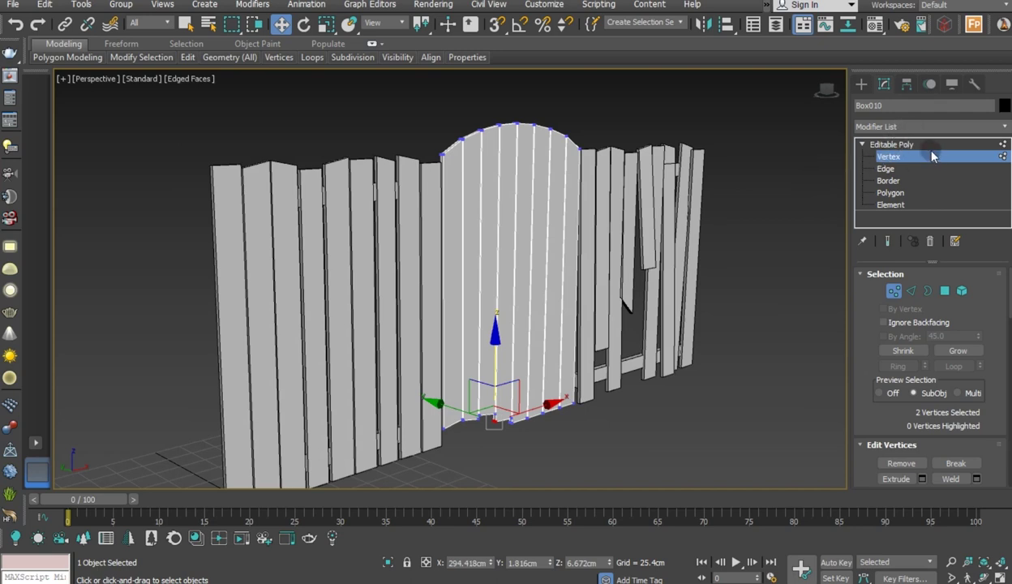
# Return to Editable Poly object level and deselect the fence
pyautogui.click(900, 145)
pyautogui.scroll(-2, 527, 335)
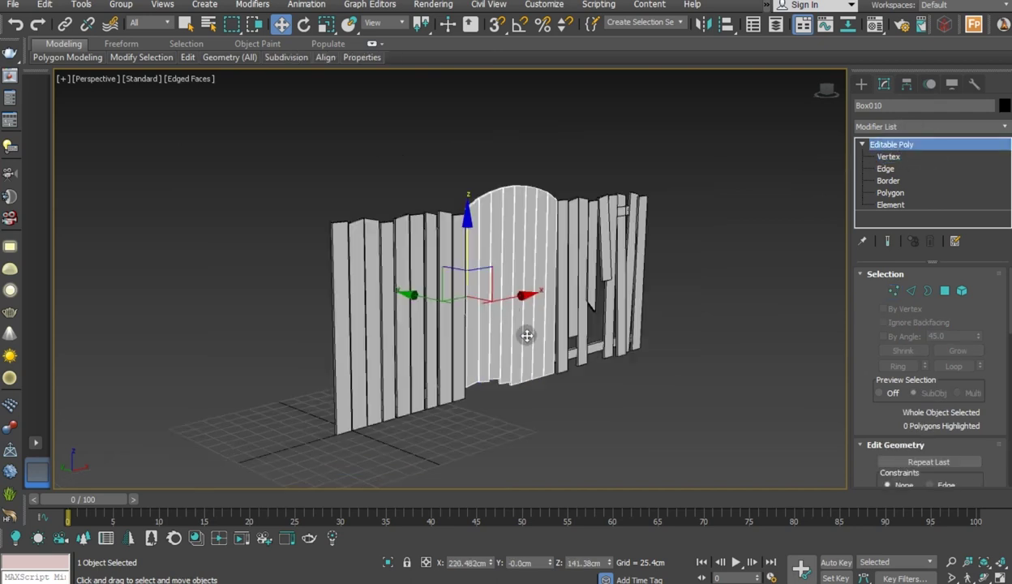
pyautogui.click(586, 405)
pyautogui.scroll(3, 550, 381)
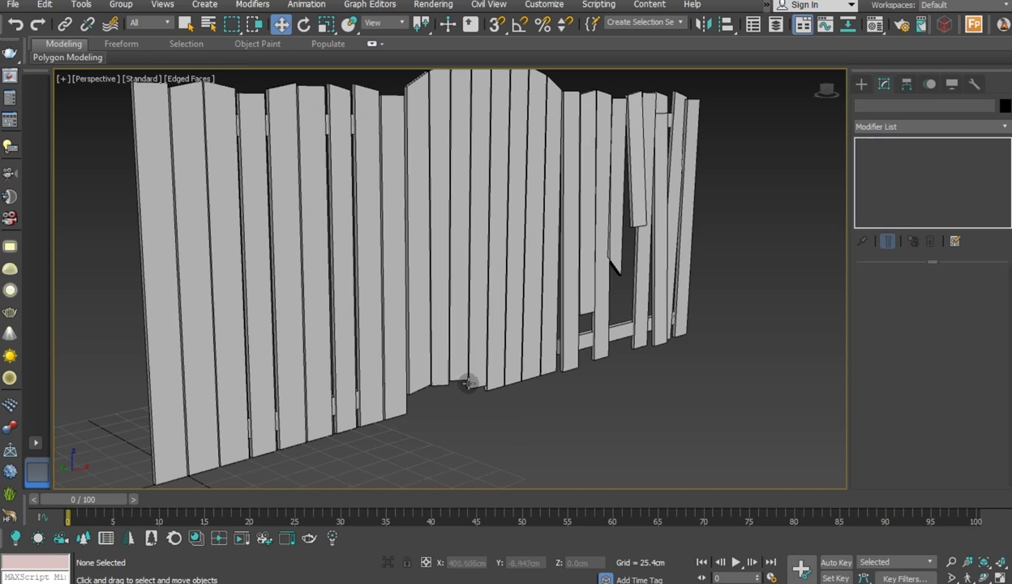
pyautogui.scroll(-3, 473, 396)
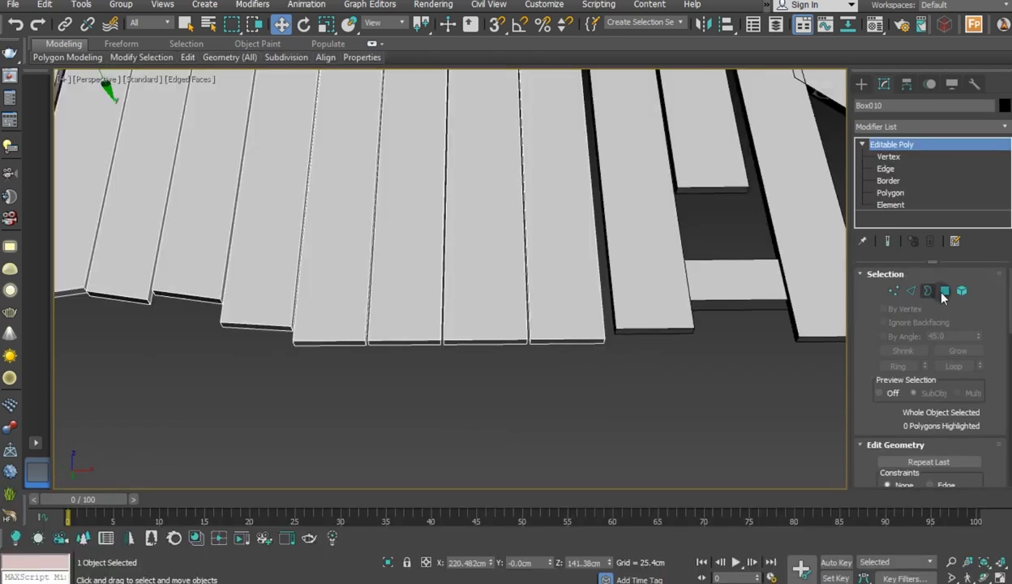
# At Polygon level, raise one plank's bottom end and drop another further left slightly
pyautogui.click(893, 290)
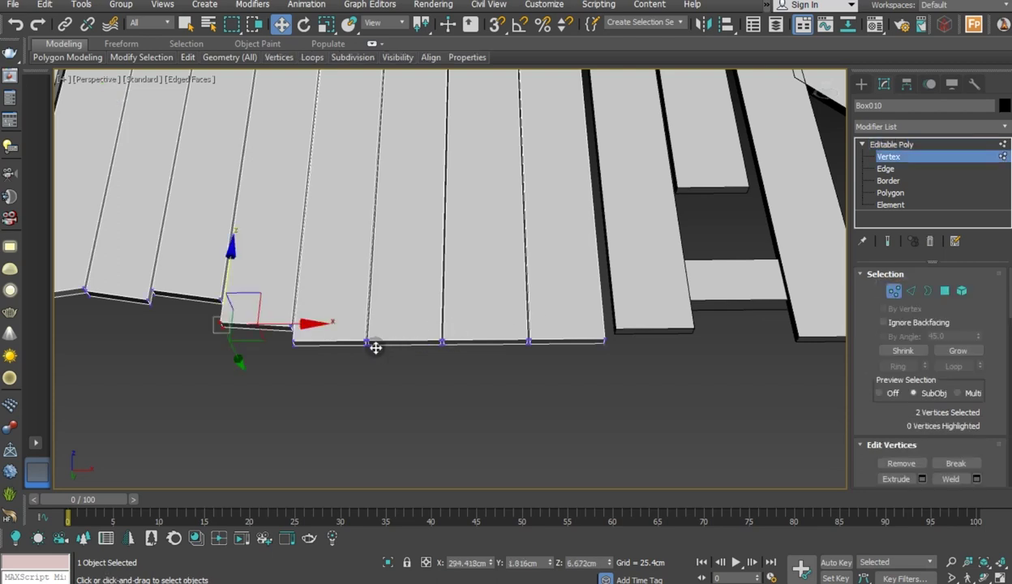
pyautogui.click(950, 297)
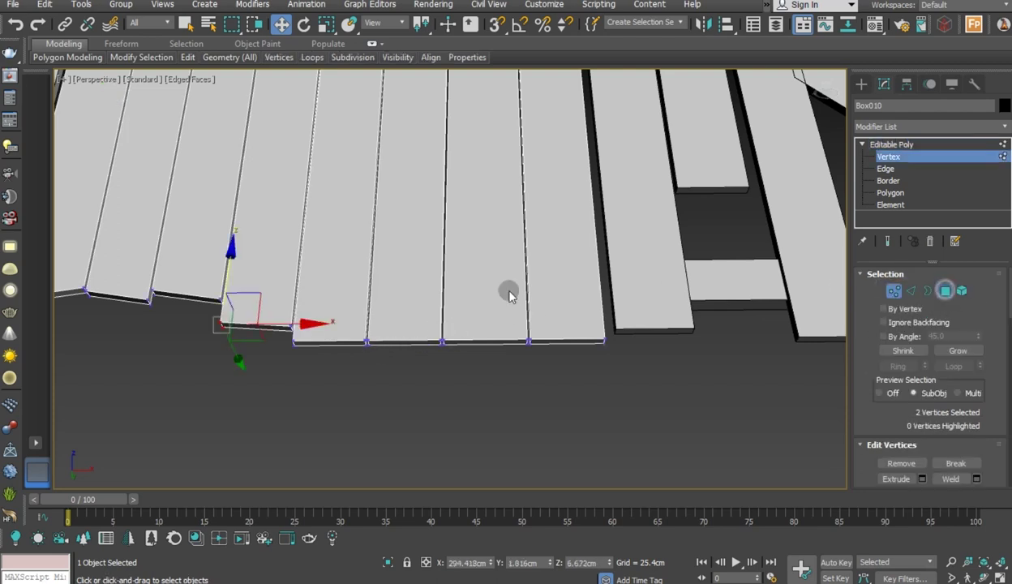
pyautogui.click(408, 340)
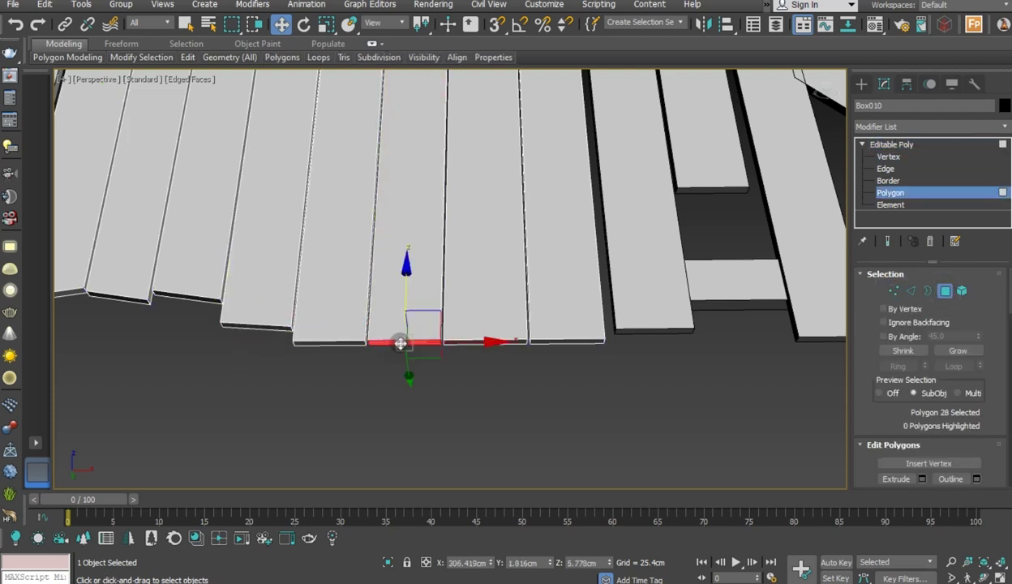
pyautogui.click(468, 342)
pyautogui.moveTo(482, 298); pyautogui.dragTo(482, 286)
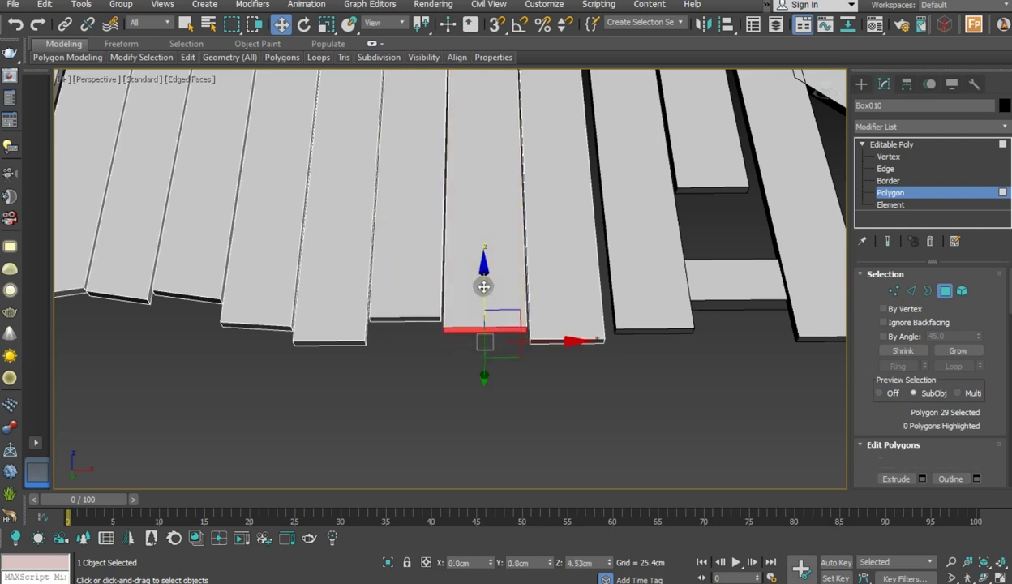
pyautogui.click(545, 343)
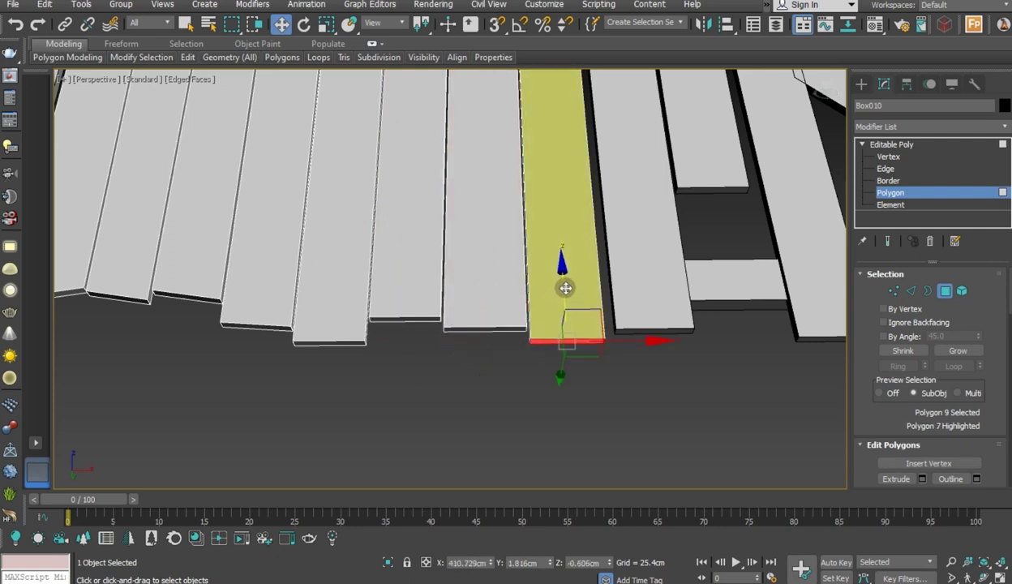
pyautogui.click(329, 344)
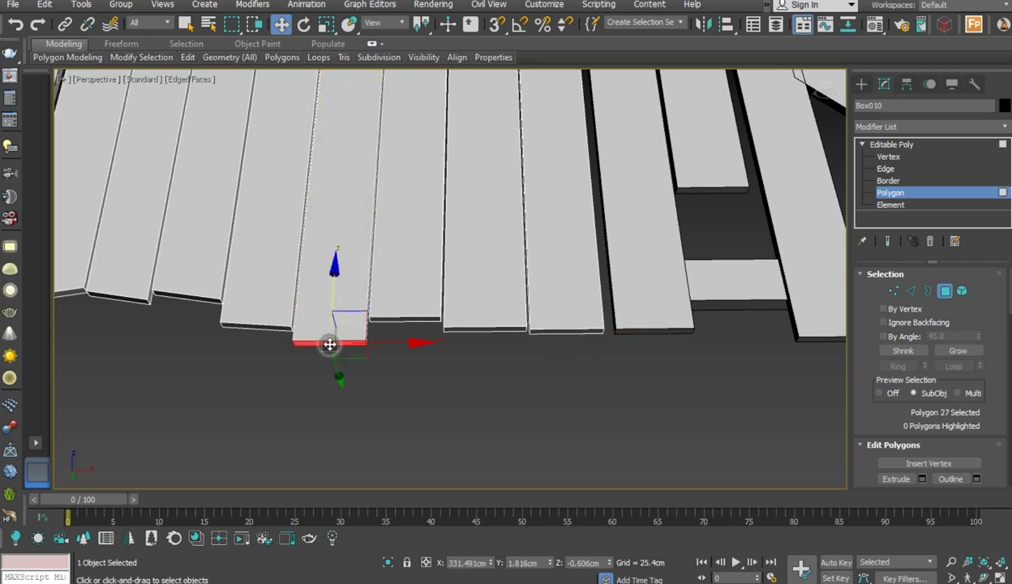
pyautogui.moveTo(340, 290); pyautogui.dragTo(335, 283)
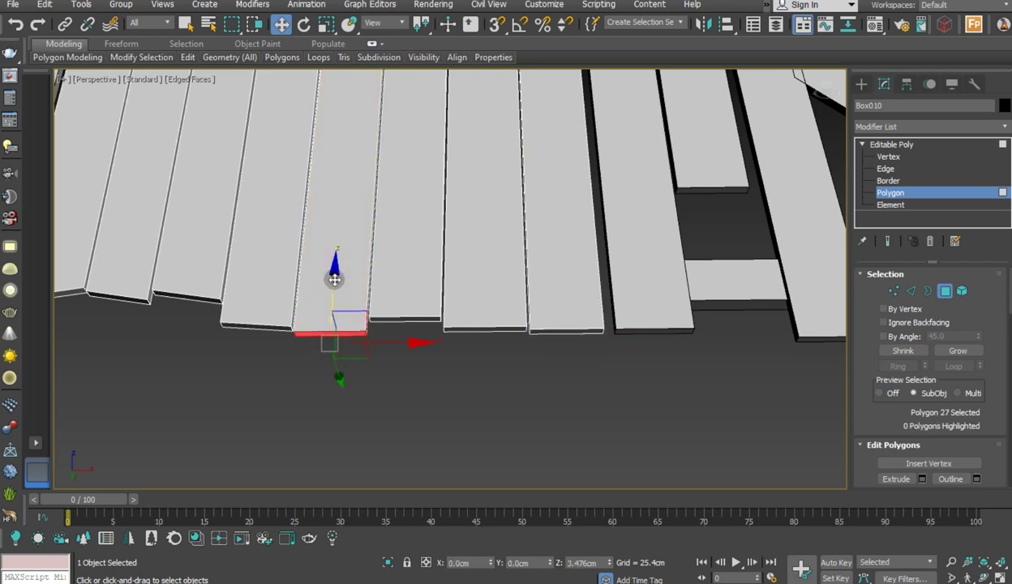
# Orbit around to check the ragged plank bottoms, then return to object level
pyautogui.keyDown('alt'); pyautogui.moveTo(445, 342); pyautogui.dragTo(941, 249, button='middle'); pyautogui.keyUp('alt')
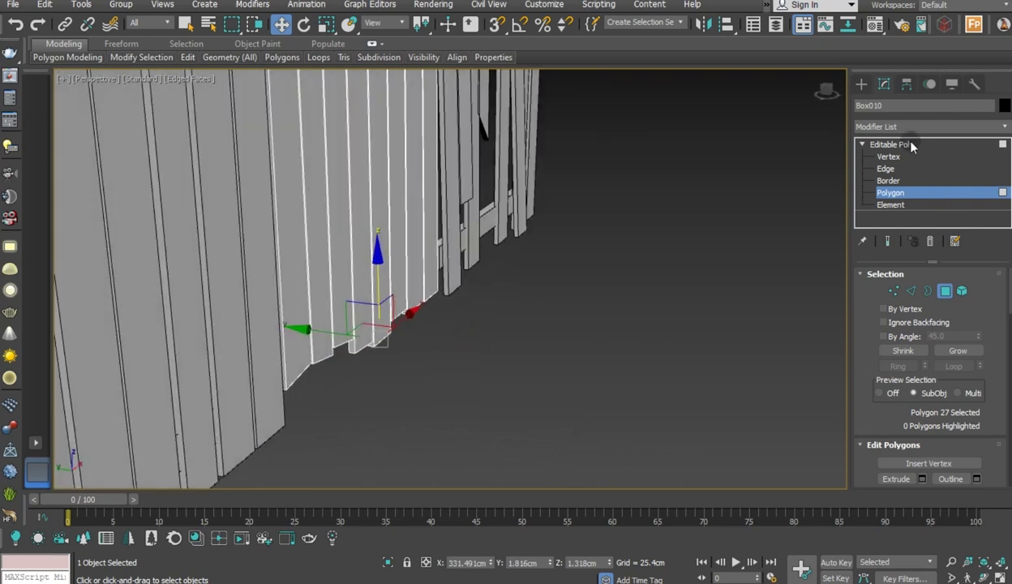
pyautogui.moveTo(592, 258)
pyautogui.keyDown('alt'); pyautogui.mouseDown(button='middle')
pyautogui.moveTo(571, 280)
pyautogui.moveTo(451, 223)
pyautogui.moveTo(436, 262)
pyautogui.mouseUp(button='middle'); pyautogui.keyUp('alt')
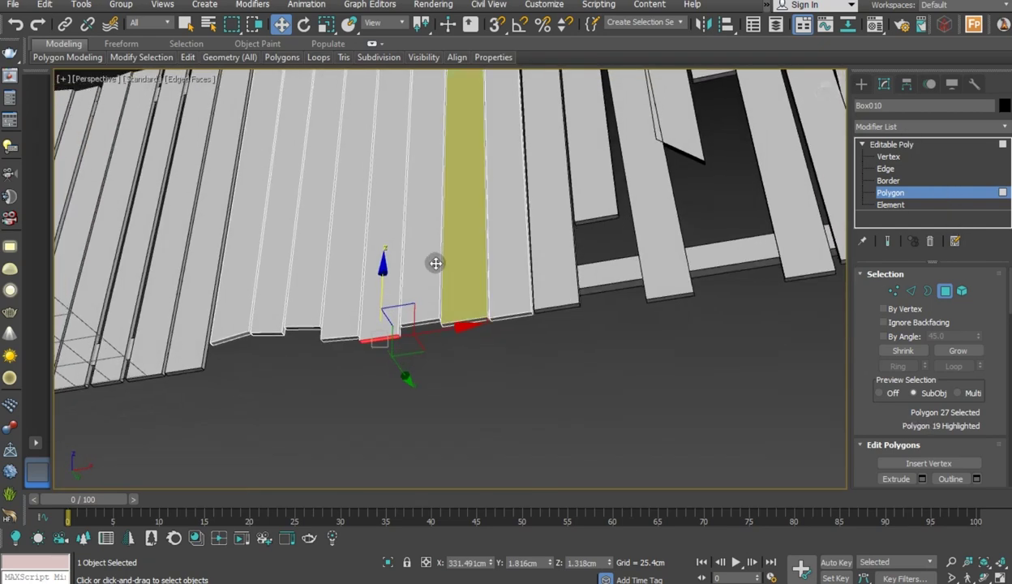
pyautogui.click(419, 321)
pyautogui.moveTo(429, 212)
pyautogui.keyDown('alt'); pyautogui.mouseDown(button='middle')
pyautogui.moveTo(511, 341)
pyautogui.moveTo(1008, 284)
pyautogui.mouseUp(button='middle'); pyautogui.keyUp('alt')
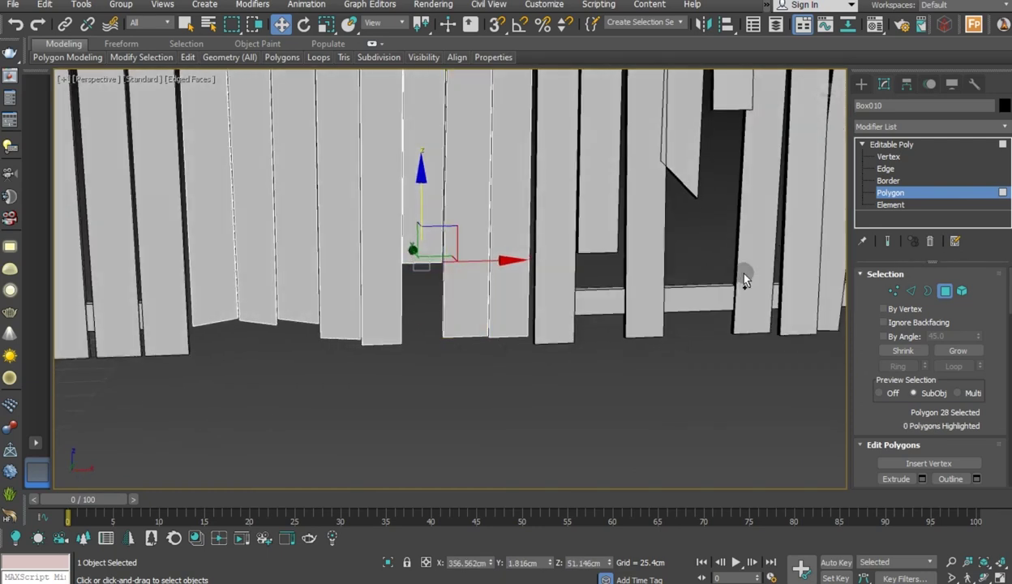
pyautogui.keyDown('alt'); pyautogui.moveTo(744, 280); pyautogui.dragTo(797, 296, button='middle'); pyautogui.keyUp('alt')
pyautogui.keyDown('alt'); pyautogui.moveTo(369, 242); pyautogui.dragTo(415, 354, button='middle'); pyautogui.keyUp('alt')
pyautogui.moveTo(457, 193)
pyautogui.keyDown('alt'); pyautogui.mouseDown(button='middle')
pyautogui.moveTo(480, 290)
pyautogui.moveTo(526, 330)
pyautogui.moveTo(409, 362)
pyautogui.moveTo(421, 341)
pyautogui.mouseUp(button='middle'); pyautogui.keyUp('alt')
pyautogui.click(892, 144)
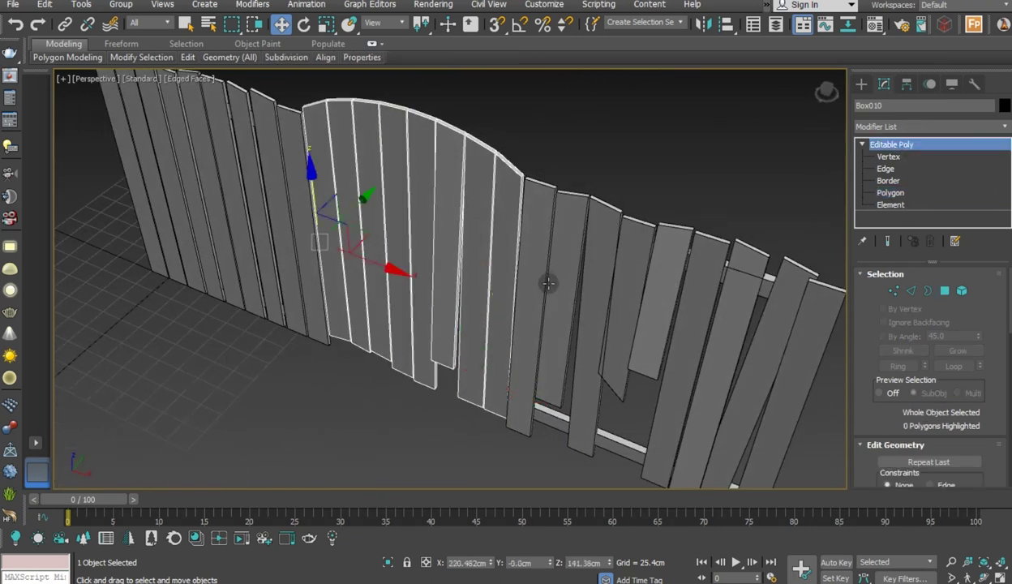
# Reselect Box010 and choose Box001 through Box022 in the Attach List
pyautogui.scroll(-5, 547, 283)
pyautogui.moveTo(543, 278)
pyautogui.keyDown('alt'); pyautogui.mouseDown(button='middle')
pyautogui.moveTo(677, 253)
pyautogui.moveTo(639, 317)
pyautogui.moveTo(422, 307)
pyautogui.mouseUp(button='middle'); pyautogui.keyUp('alt')
pyautogui.click(639, 317)
pyautogui.hotkey('ctrl', 'z')
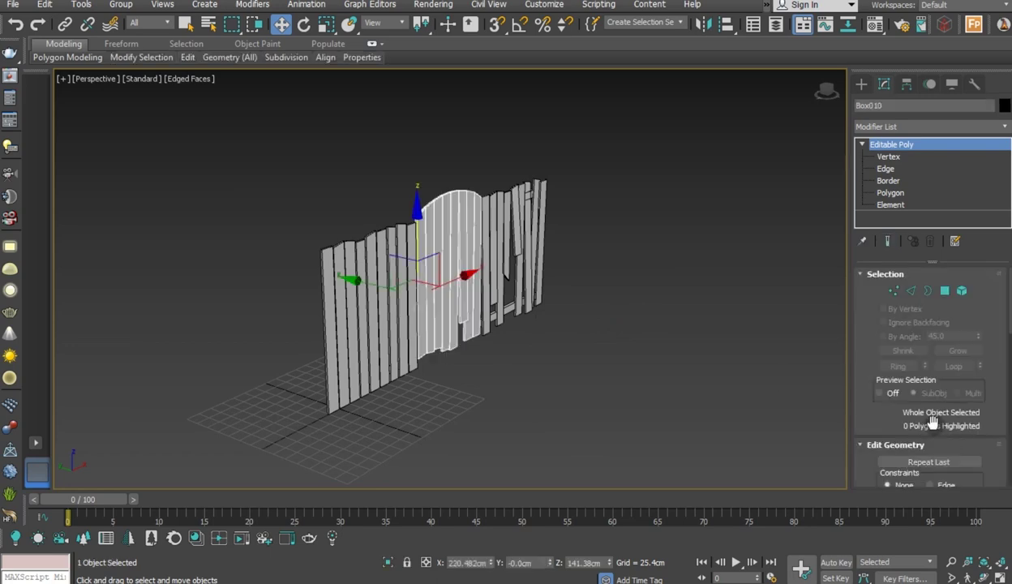
pyautogui.scroll(-3, 914, 413)
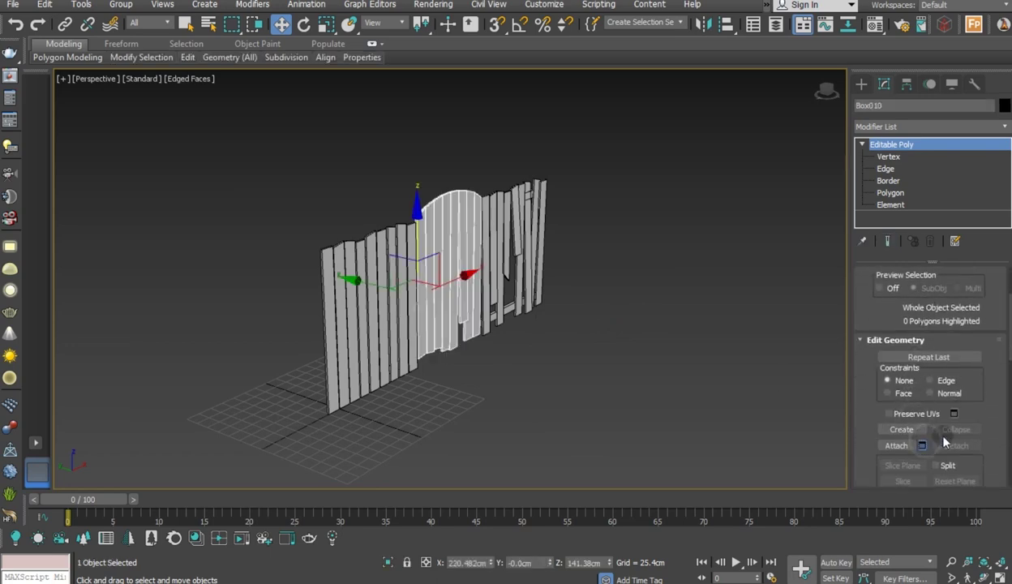
pyautogui.click(922, 445)
pyautogui.click(83, 81)
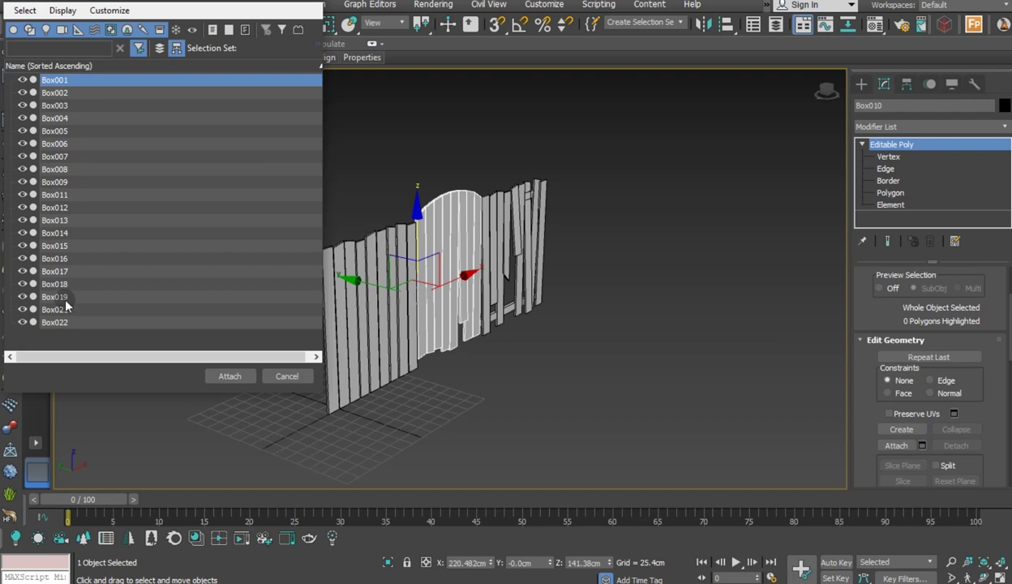
pyautogui.keyDown('shift'); pyautogui.click(57, 322); pyautogui.keyUp('shift')
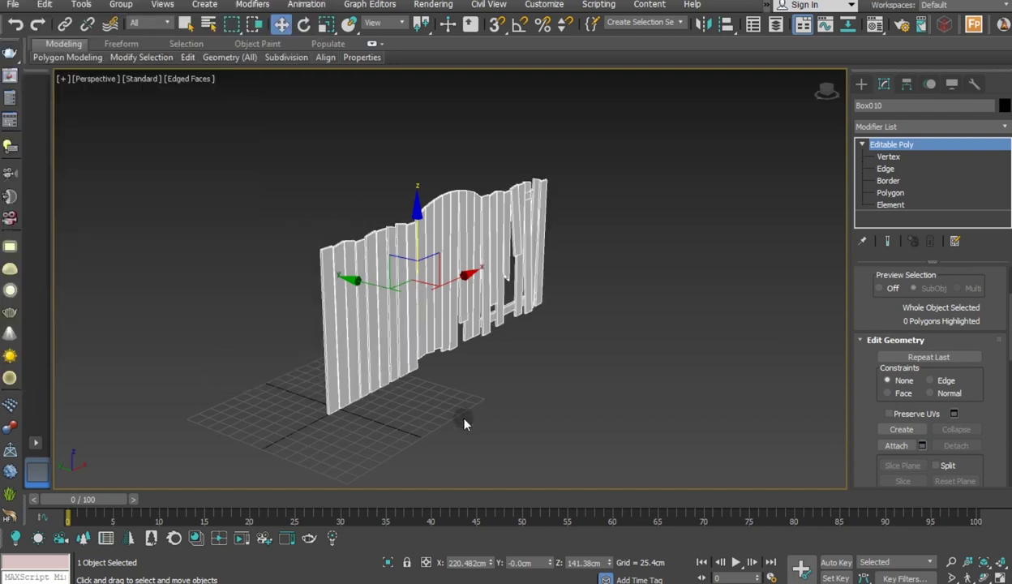
# At Unwrap Polygon level with Select By Element, select the left section's planks
pyautogui.moveTo(405, 394)
pyautogui.keyDown('alt'); pyautogui.mouseDown(button='middle')
pyautogui.moveTo(592, 380)
pyautogui.moveTo(650, 398)
pyautogui.moveTo(436, 384)
pyautogui.moveTo(475, 395)
pyautogui.mouseUp(button='middle'); pyautogui.keyUp('alt')
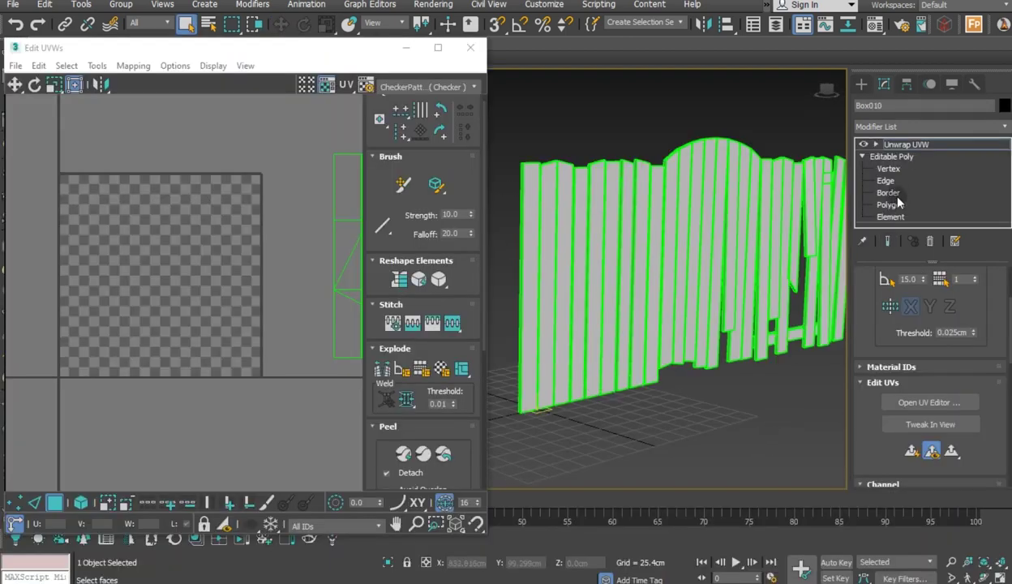
pyautogui.click(875, 145)
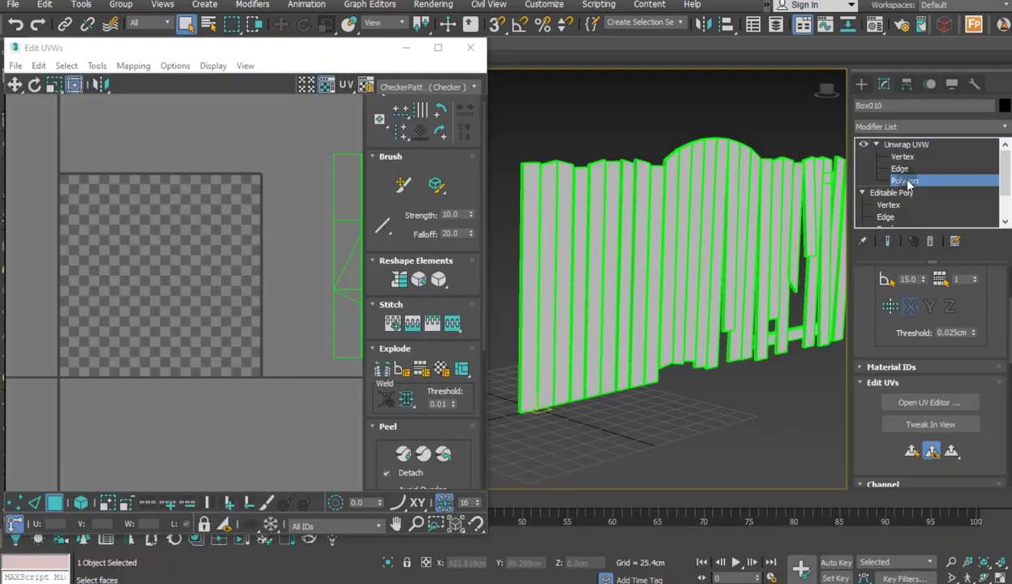
pyautogui.scroll(3, 859, 315)
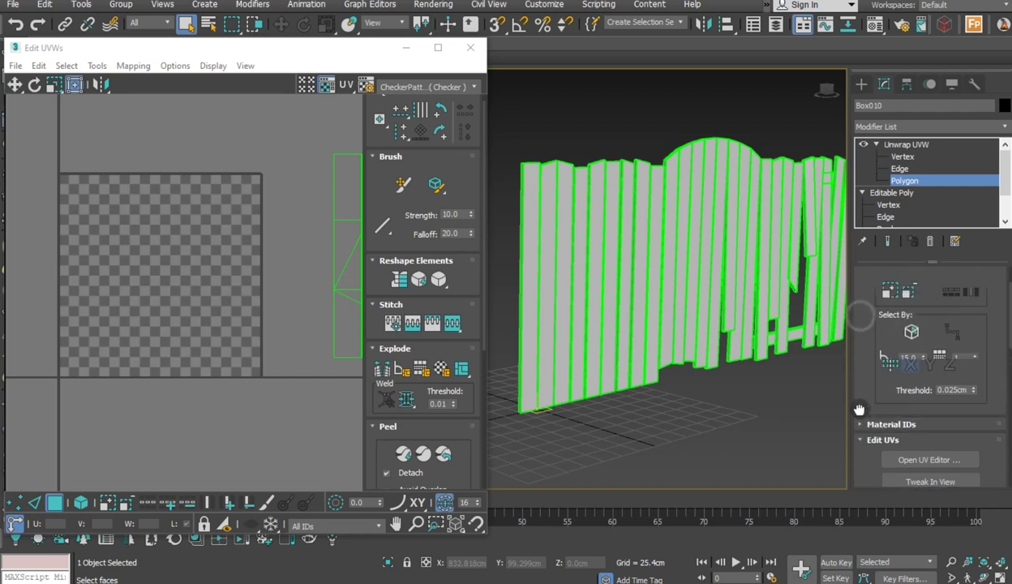
pyautogui.click(971, 275)
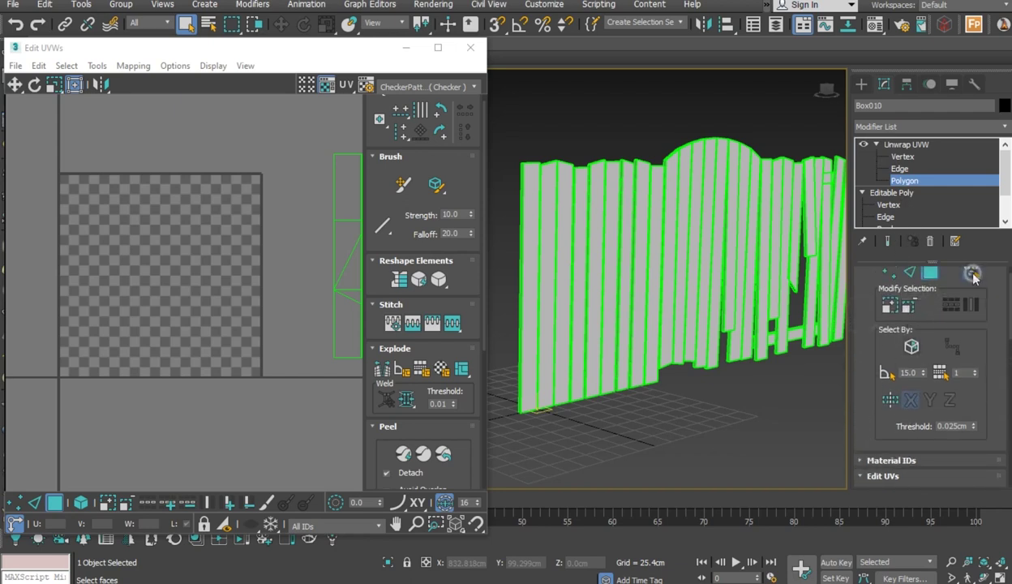
pyautogui.click(533, 300)
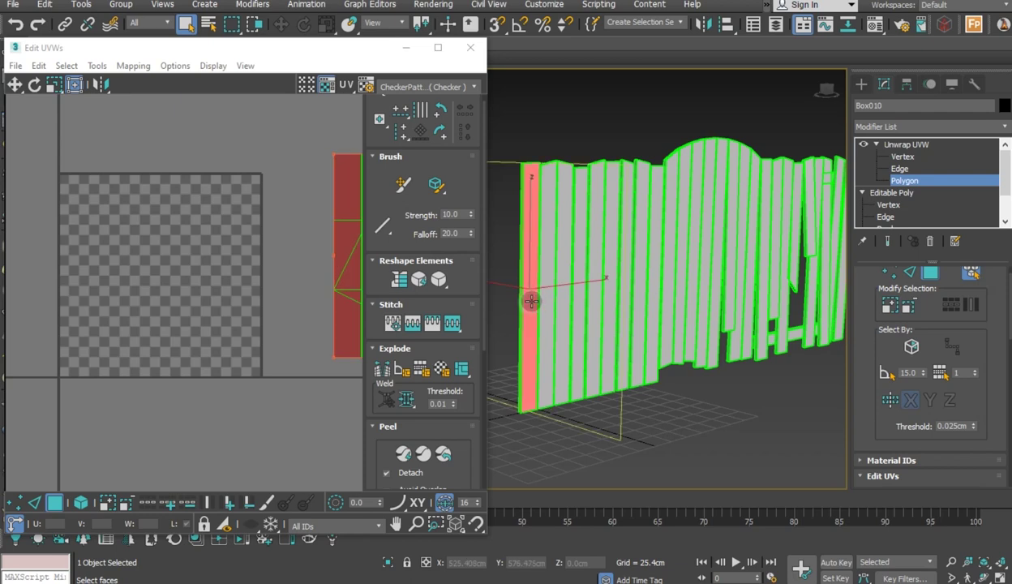
pyautogui.keyDown('alt'); pyautogui.moveTo(637, 297); pyautogui.dragTo(625, 303, button='middle'); pyautogui.keyUp('alt')
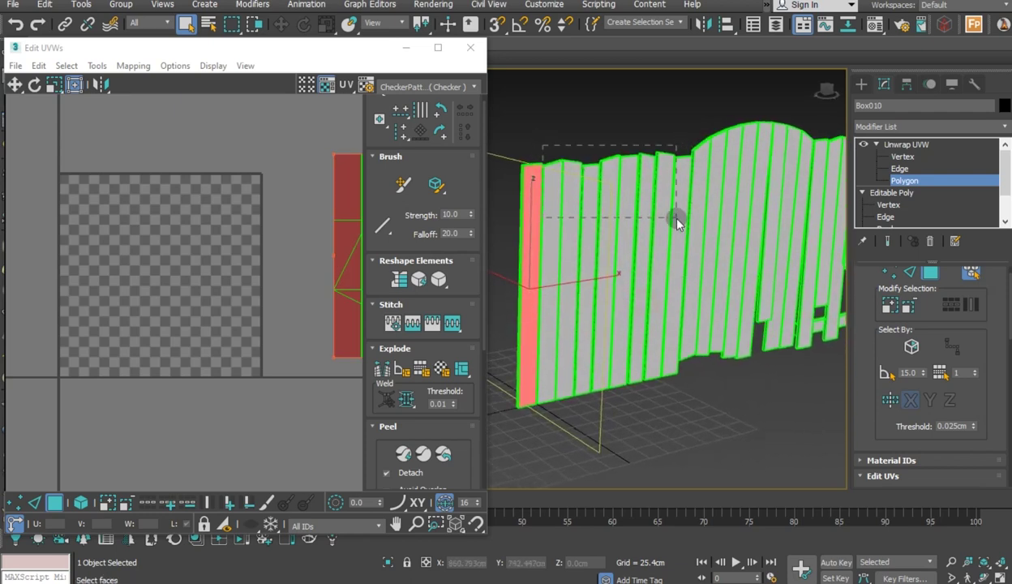
pyautogui.keyDown('ctrl'); pyautogui.click(606, 207); pyautogui.keyUp('ctrl')
pyautogui.keyDown('ctrl'); pyautogui.click(538, 197); pyautogui.keyUp('ctrl')
pyautogui.keyDown('ctrl'); pyautogui.click(531, 195); pyautogui.keyUp('ctrl')
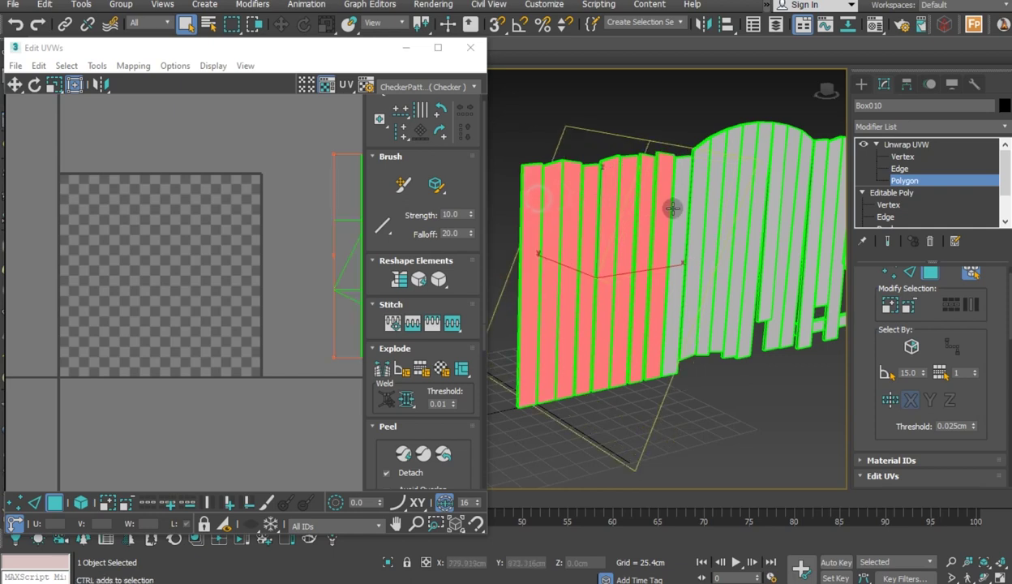
pyautogui.keyDown('ctrl'); pyautogui.click(677, 210); pyautogui.keyUp('ctrl')
pyautogui.moveTo(666, 250)
pyautogui.keyDown('alt'); pyautogui.mouseDown(button='middle')
pyautogui.moveTo(797, 258)
pyautogui.moveTo(730, 252)
pyautogui.mouseUp(button='middle'); pyautogui.keyUp('alt')
# Set the UV background to the checker pattern and Flatten Mapping at 45.0 angle threshold
pyautogui.click(385, 87)
pyautogui.click(406, 99)
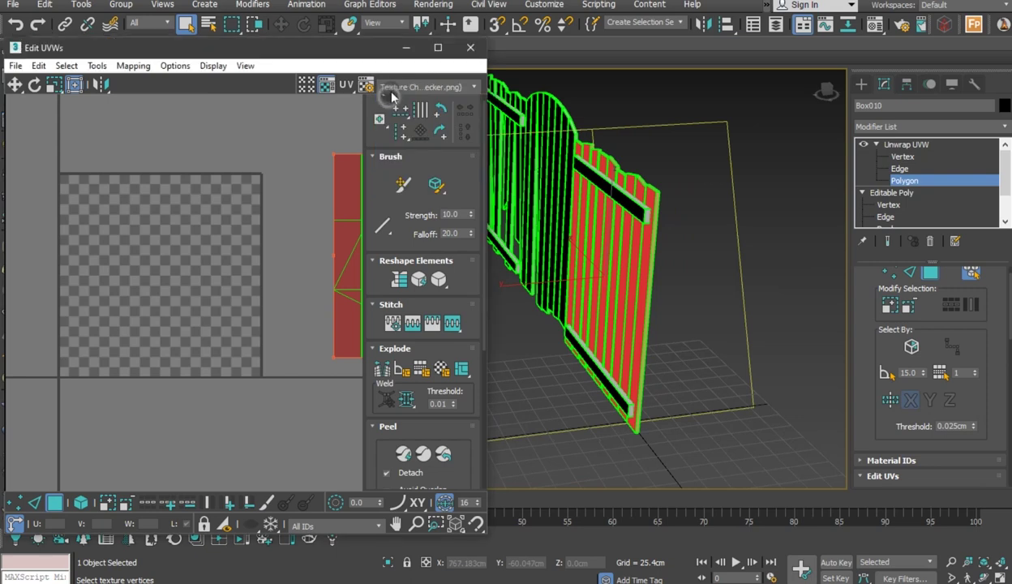
pyautogui.click(394, 87)
pyautogui.click(395, 110)
pyautogui.click(133, 65)
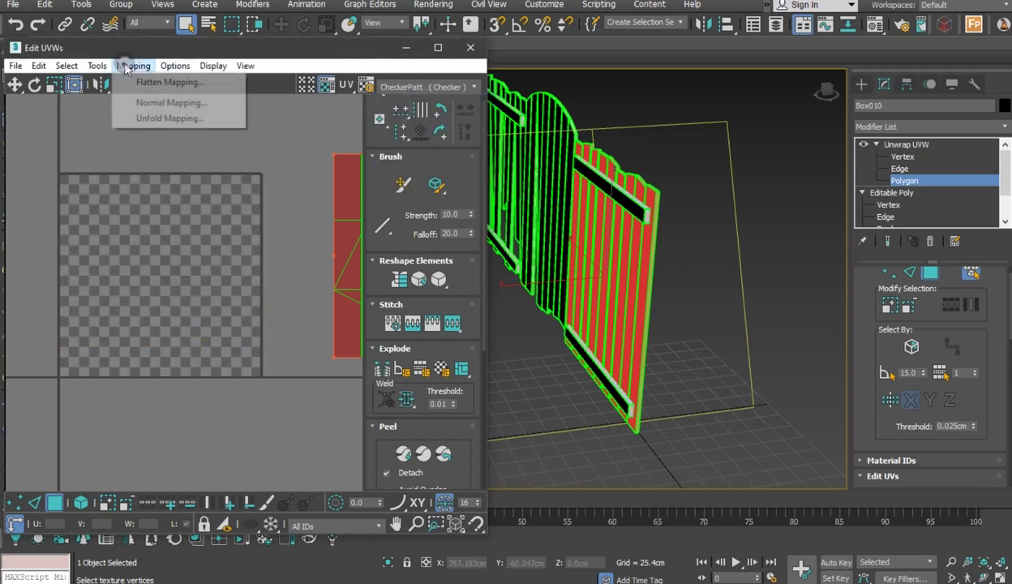
pyautogui.click(162, 81)
pyautogui.click(207, 98)
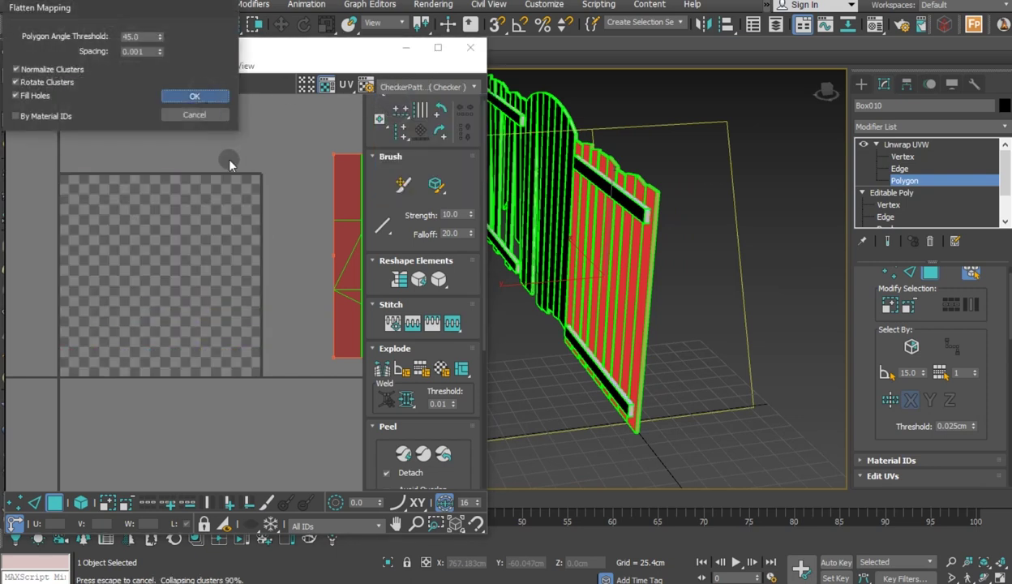
# Move the flattened left planks' UV group below the 0–1 square
pyautogui.click(113, 217)
pyautogui.scroll(-2, 116, 240)
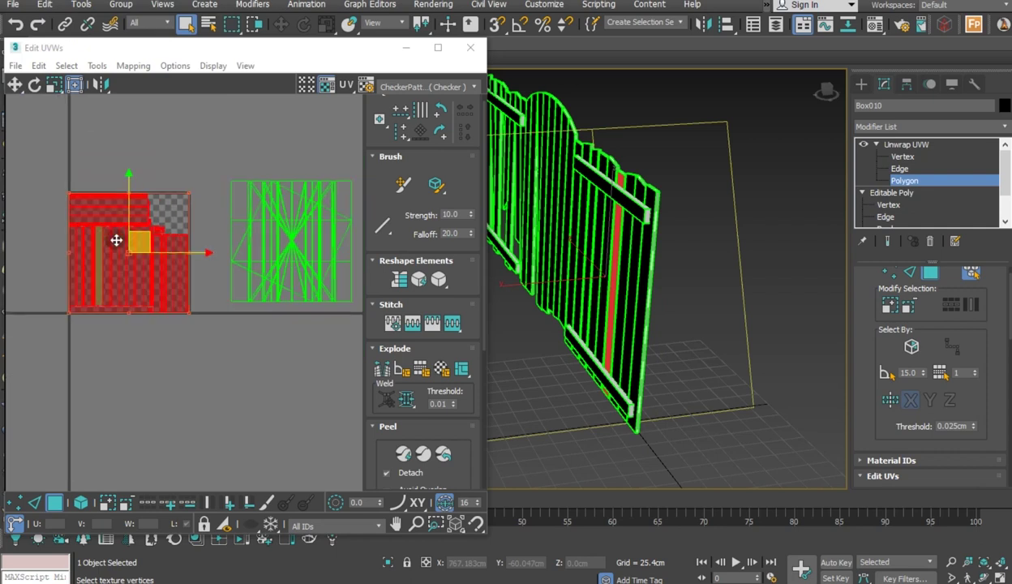
pyautogui.moveTo(115, 239); pyautogui.dragTo(108, 382)
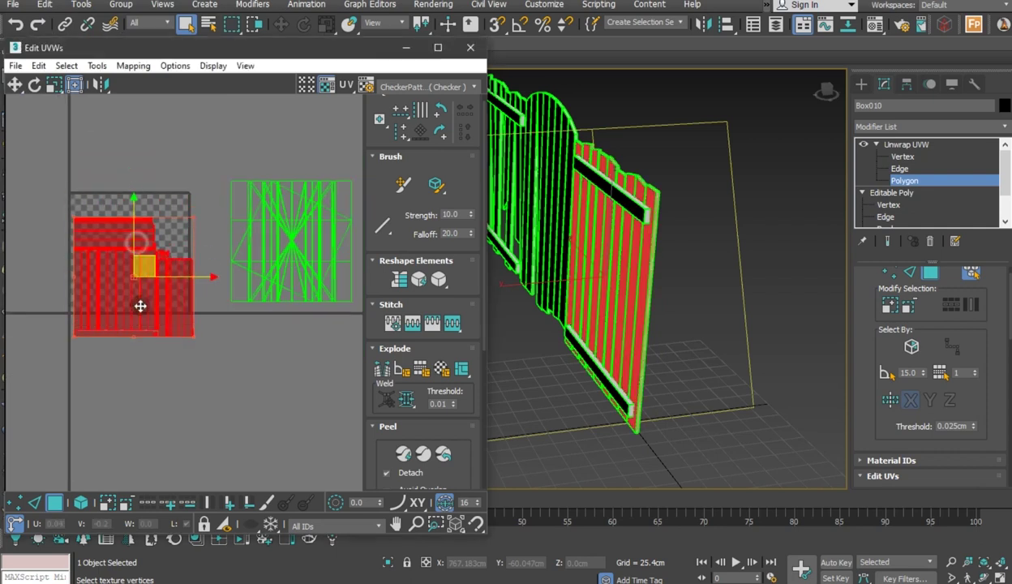
# Flatten the UVs of the upper and lower crossbars
pyautogui.click(627, 209)
pyautogui.keyDown('ctrl'); pyautogui.click(593, 369); pyautogui.keyUp('ctrl')
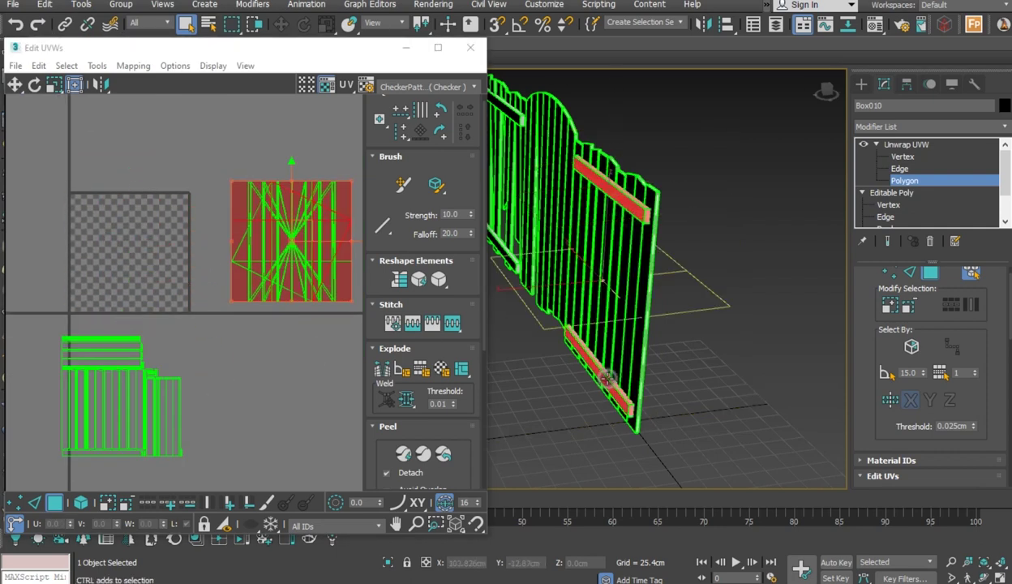
pyautogui.click(133, 65)
pyautogui.click(163, 82)
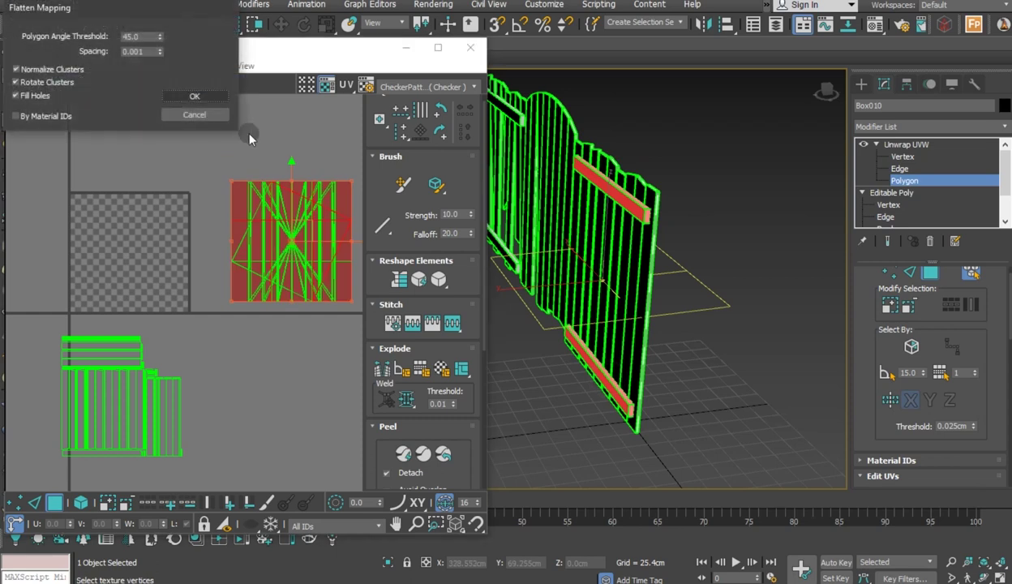
pyautogui.click(193, 97)
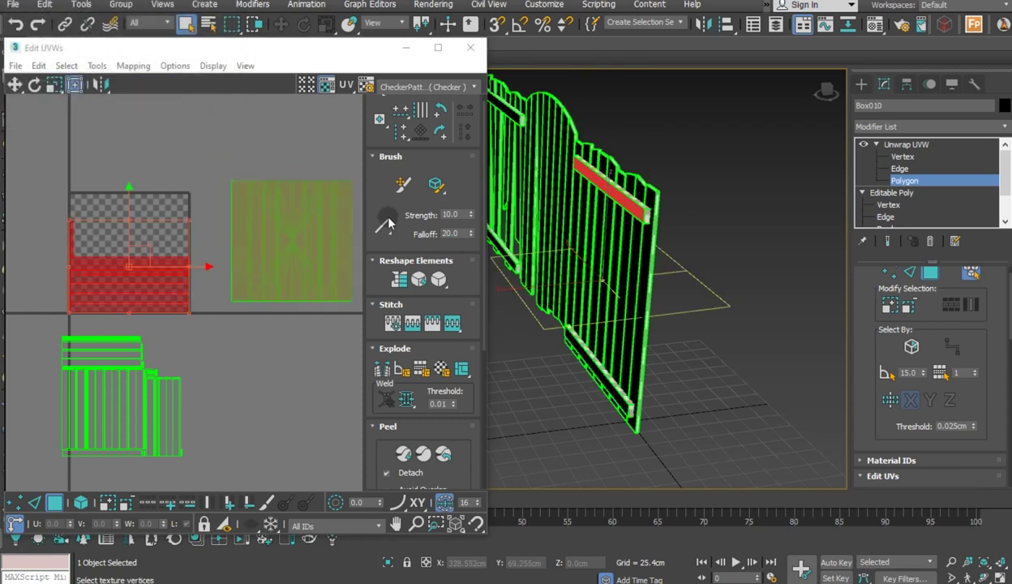
# Select the planks at the fence's right end in the checker-shaded view
pyautogui.press('F3')
pyautogui.moveTo(502, 198)
pyautogui.keyDown('alt'); pyautogui.mouseDown(button='middle')
pyautogui.moveTo(679, 203)
pyautogui.moveTo(514, 221)
pyautogui.mouseUp(button='middle'); pyautogui.keyUp('alt')
pyautogui.keyDown('alt'); pyautogui.moveTo(665, 223); pyautogui.dragTo(730, 203, button='middle'); pyautogui.keyUp('alt')
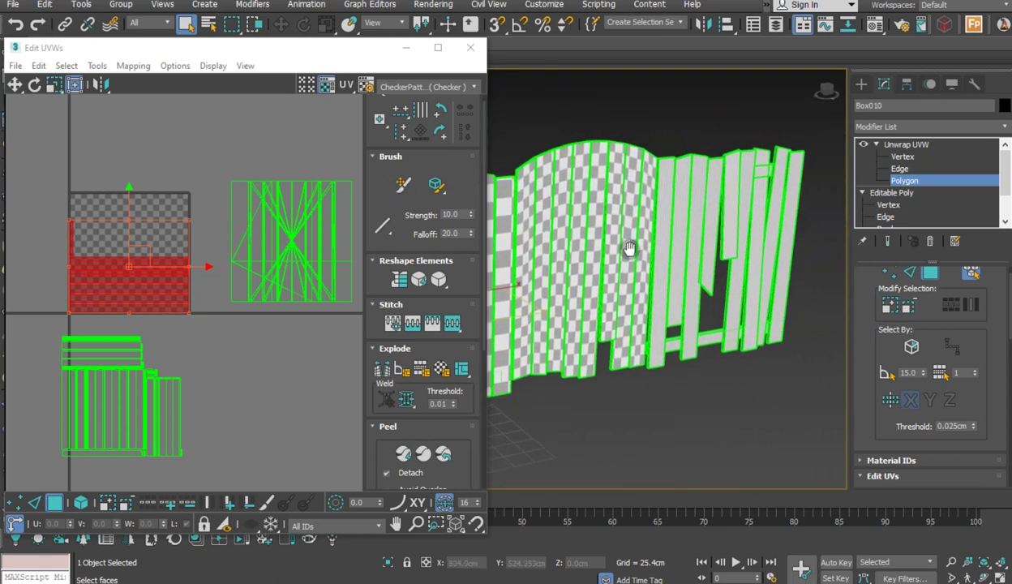
pyautogui.click(737, 186)
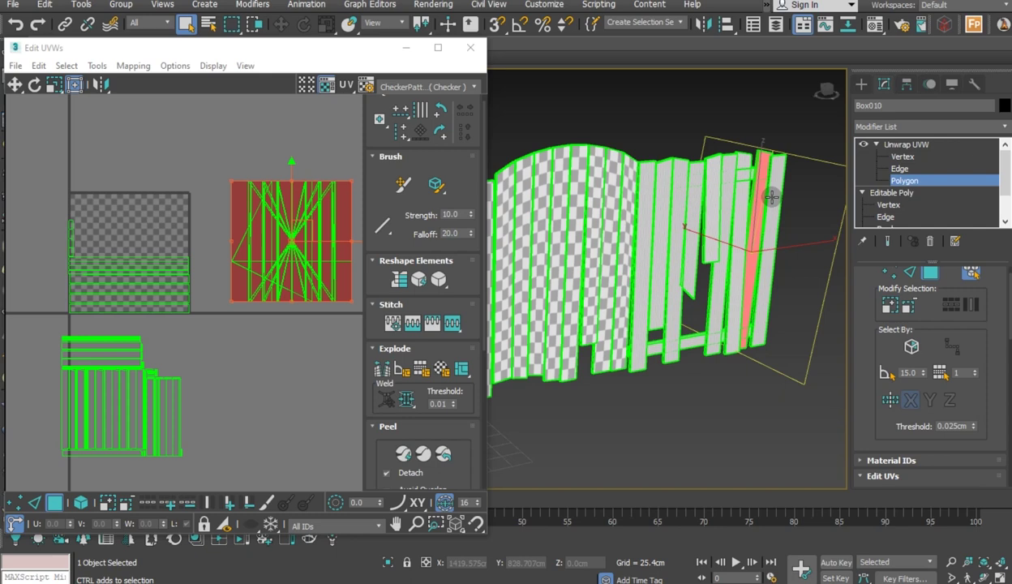
pyautogui.keyDown('ctrl'); pyautogui.click(739, 189); pyautogui.keyUp('ctrl')
pyautogui.keyDown('ctrl'); pyautogui.click(717, 191); pyautogui.keyUp('ctrl')
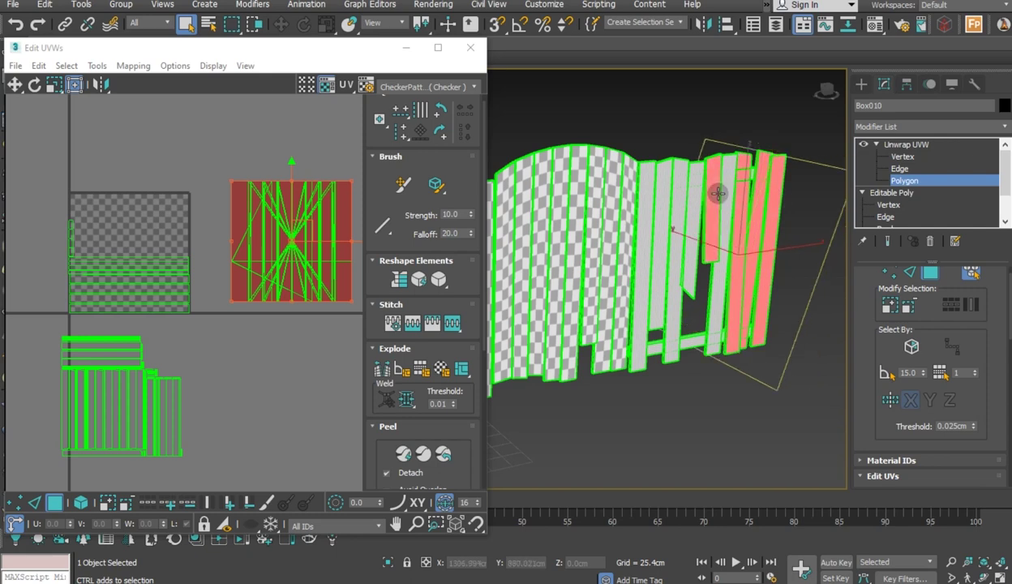
pyautogui.keyDown('ctrl'); pyautogui.click(725, 197); pyautogui.keyUp('ctrl')
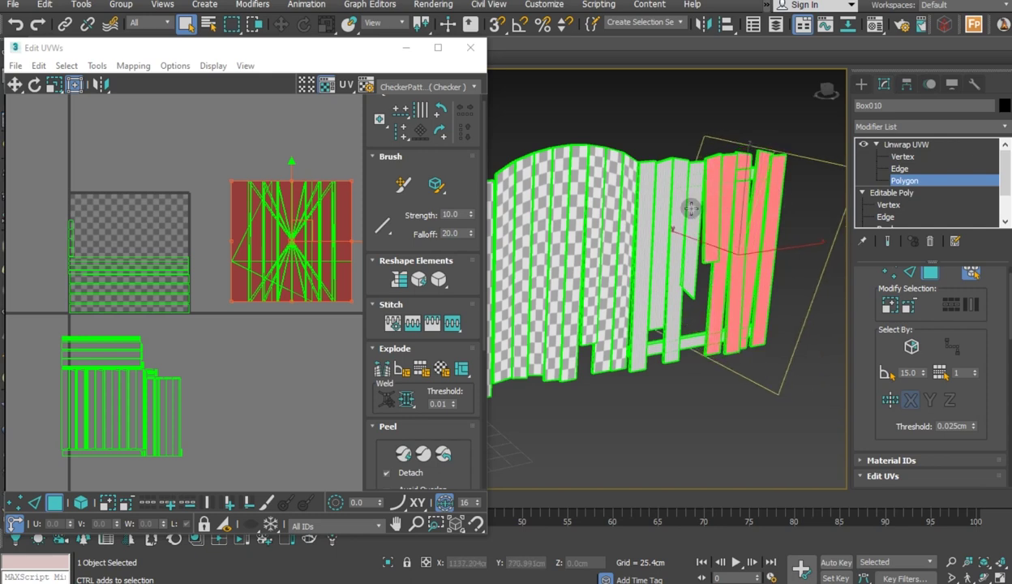
pyautogui.keyDown('ctrl'); pyautogui.click(690, 209); pyautogui.keyUp('ctrl')
pyautogui.keyDown('ctrl'); pyautogui.click(669, 213); pyautogui.keyUp('ctrl')
pyautogui.keyDown('ctrl'); pyautogui.click(647, 211); pyautogui.keyUp('ctrl')
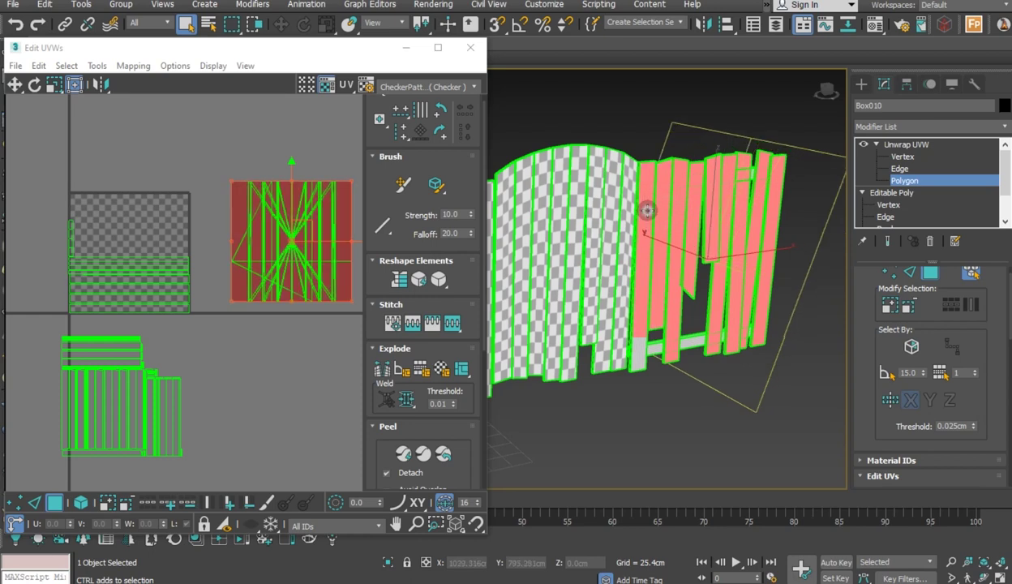
# Flatten the right-hand planks' UVs and move that group to the lower right
pyautogui.click(121, 68)
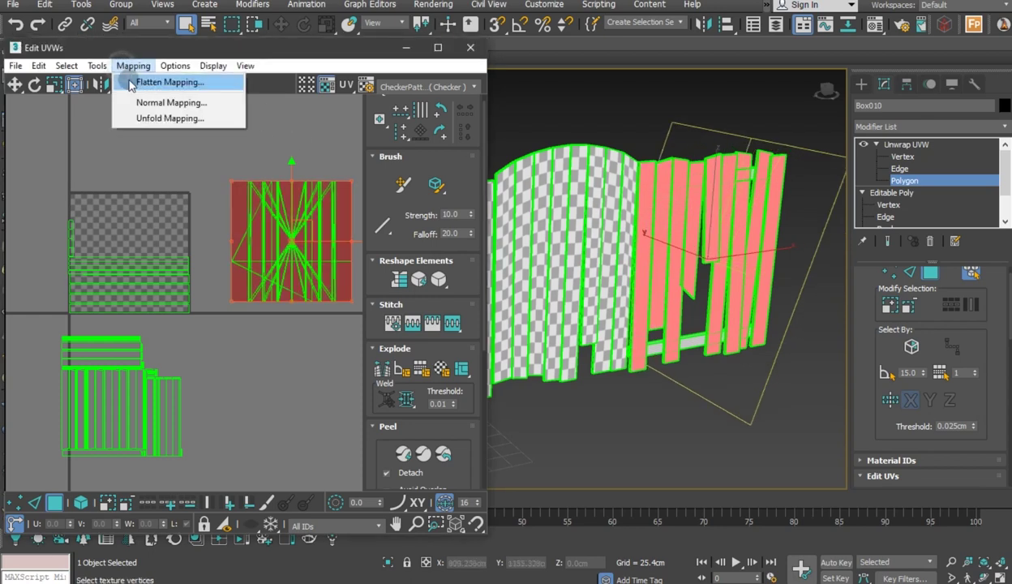
pyautogui.click(182, 79)
pyautogui.click(195, 97)
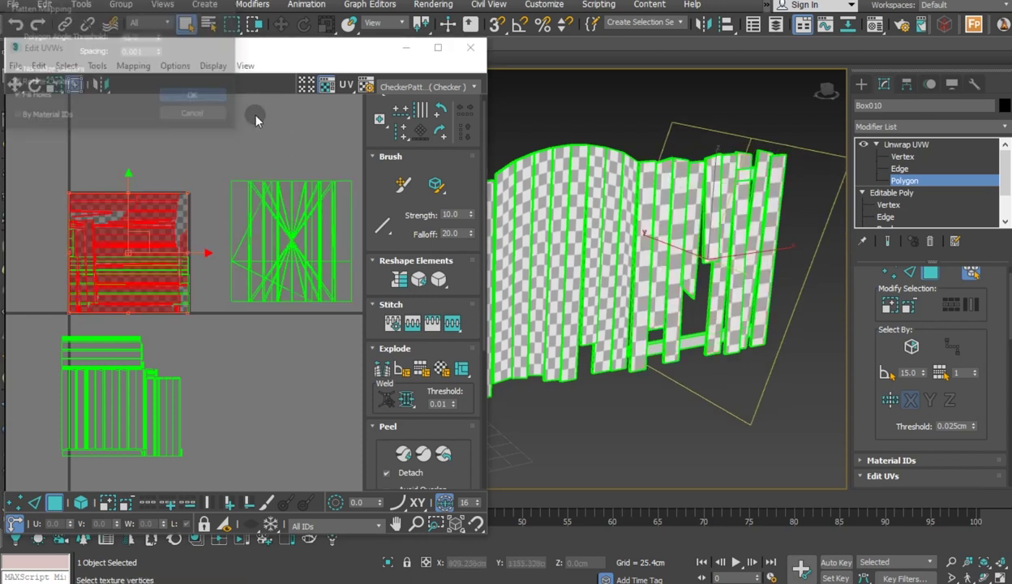
pyautogui.moveTo(138, 243); pyautogui.dragTo(317, 430)
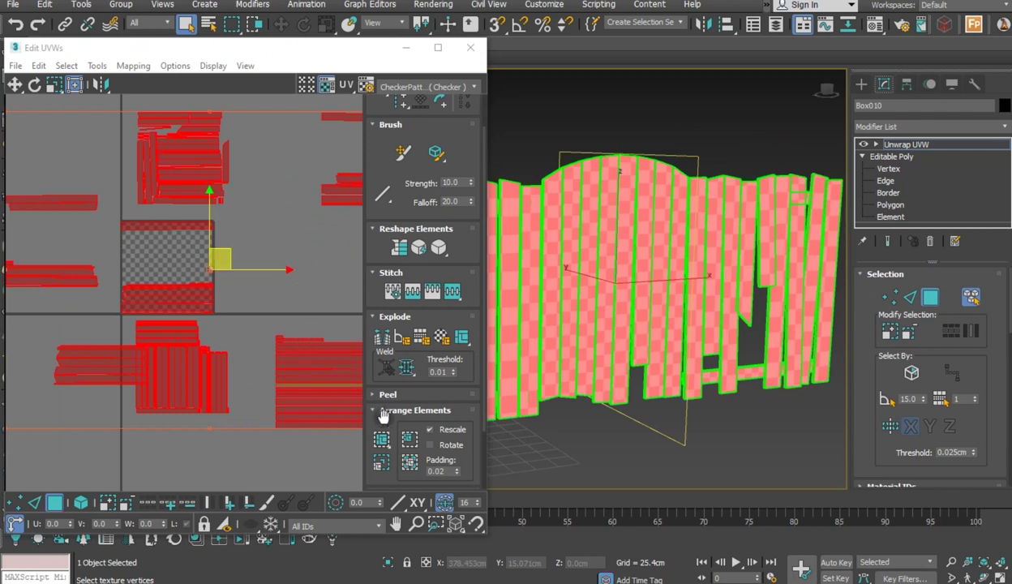
# Pack all UV islands into the square, clear the selection and close the UV editor
pyautogui.click(382, 439)
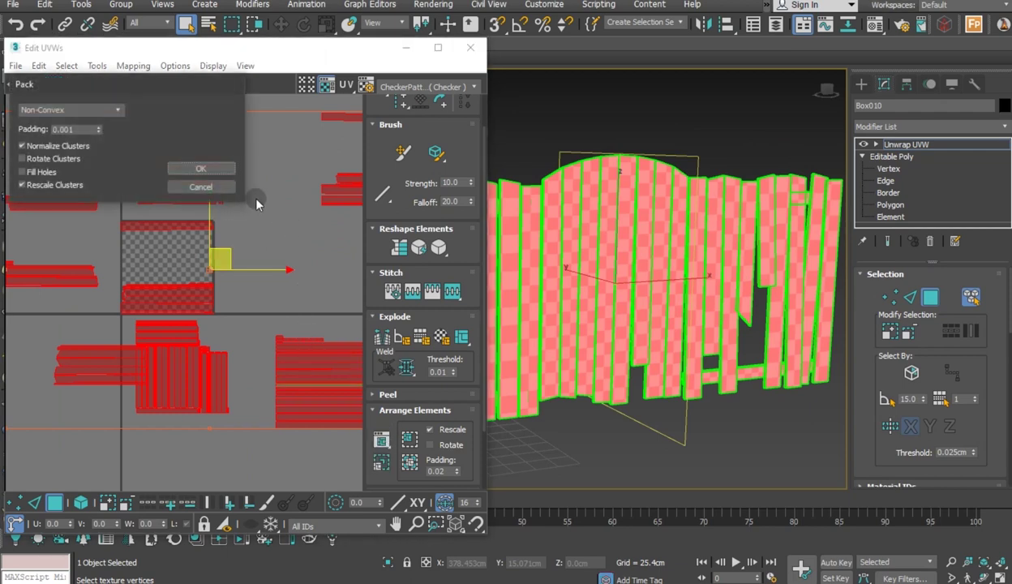
pyautogui.click(184, 171)
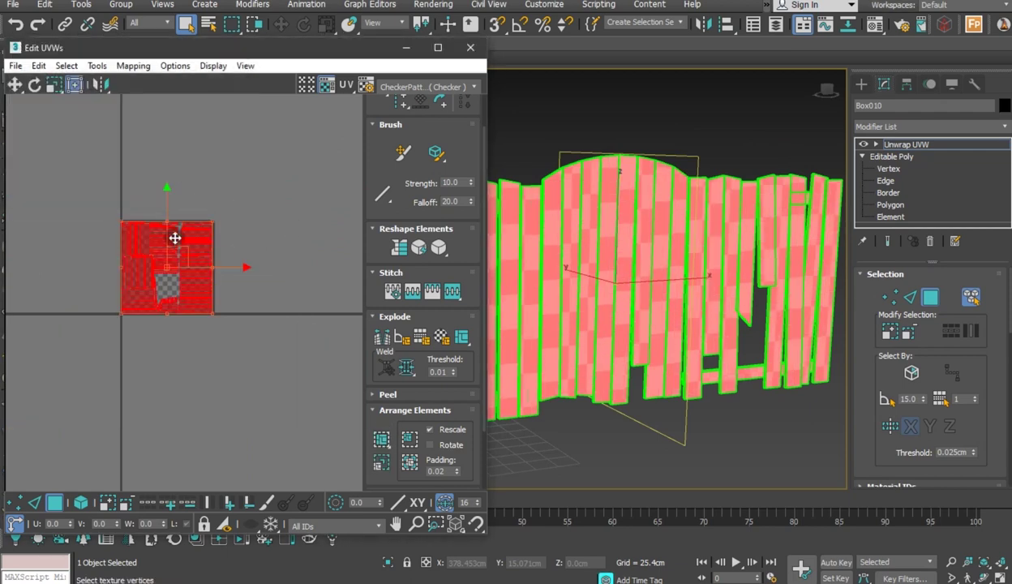
pyautogui.scroll(3, 164, 294)
pyautogui.click(302, 261)
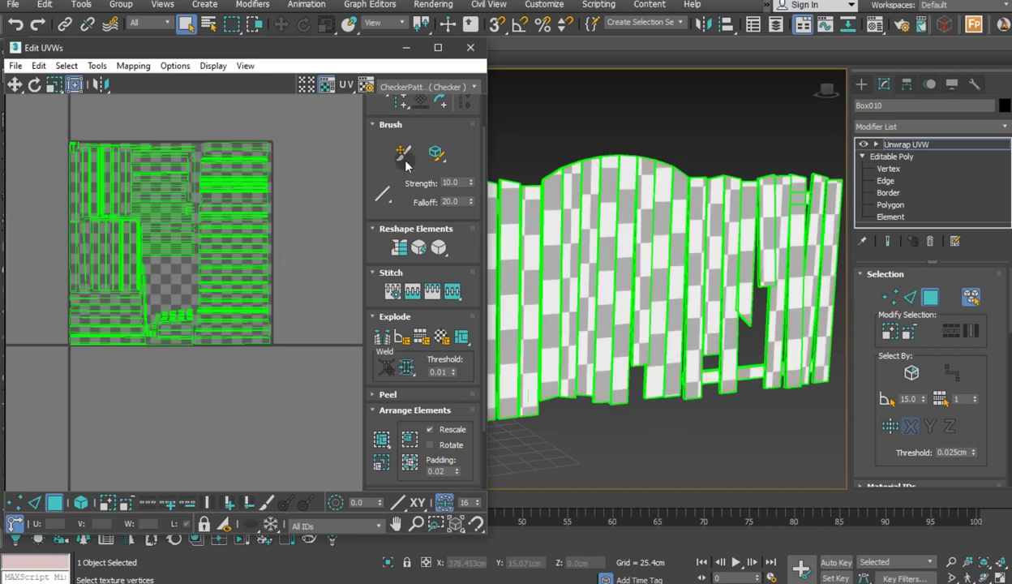
pyautogui.click(470, 47)
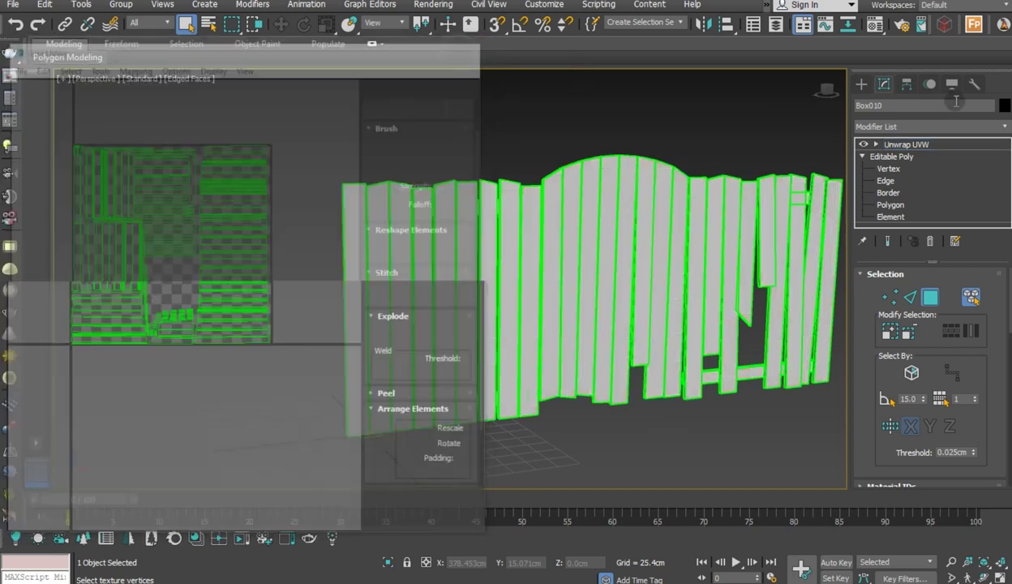
# Return to the Unwrap UVW modifier at object level and open pivot adjustment
pyautogui.click(924, 144)
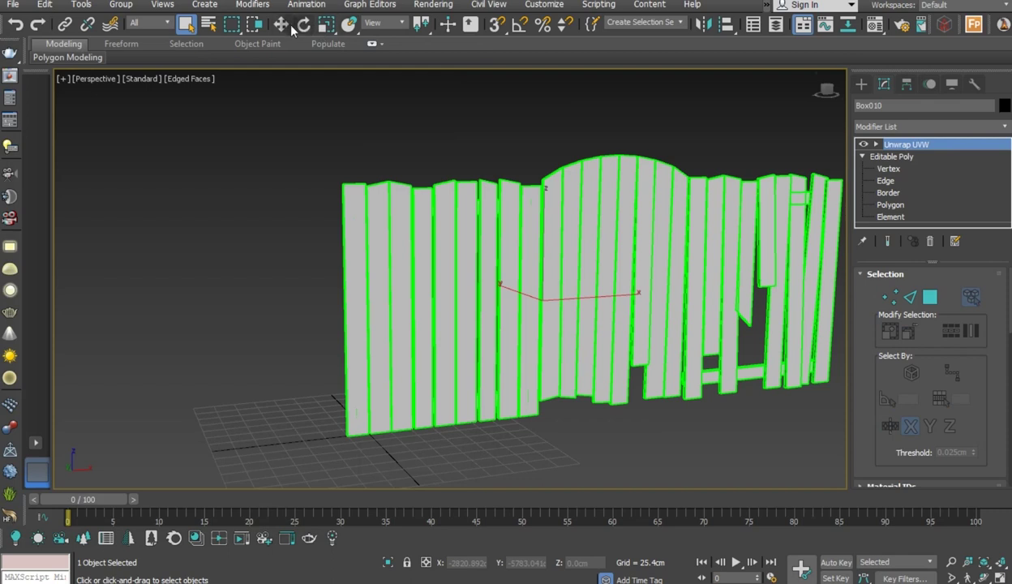
pyautogui.click(281, 23)
pyautogui.scroll(-3, 246, 252)
pyautogui.keyDown('alt'); pyautogui.moveTo(260, 271); pyautogui.dragTo(341, 315, button='middle'); pyautogui.keyUp('alt')
pyautogui.scroll(2, 342, 314)
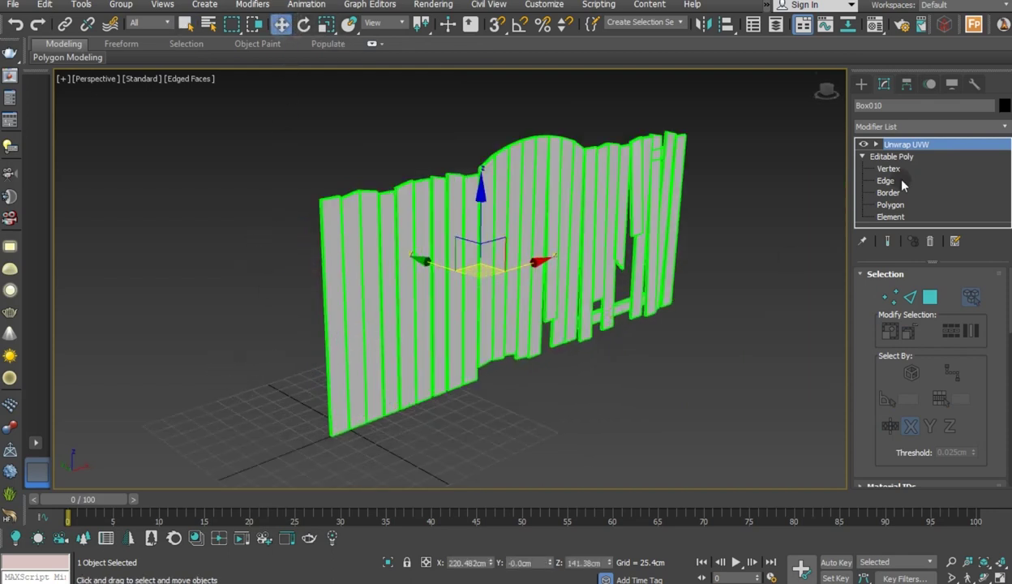
pyautogui.click(906, 84)
# Snap the fence's pivot to its bottom-left corner and place that corner at the origin
pyautogui.click(930, 181)
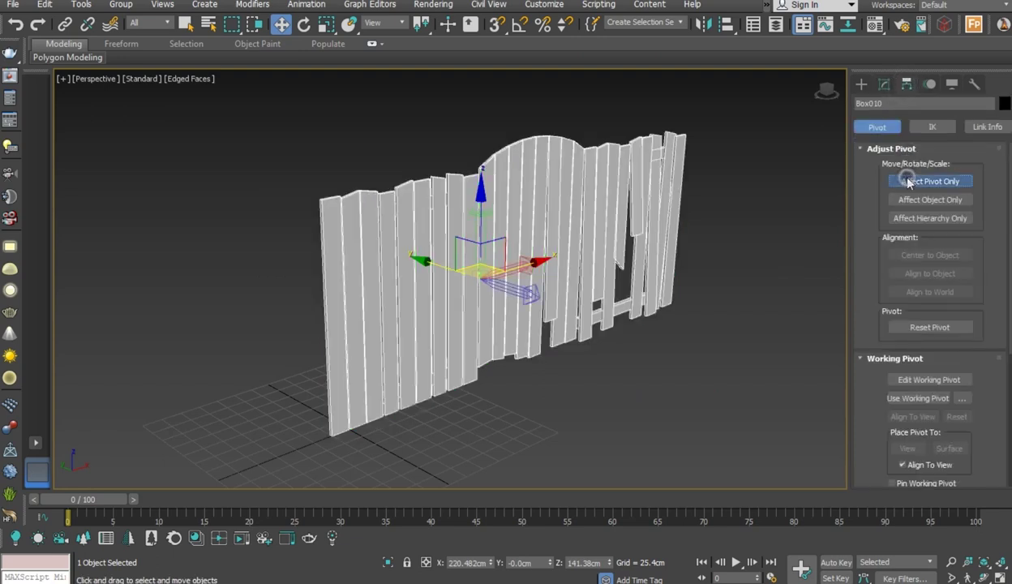
pyautogui.click(496, 25)
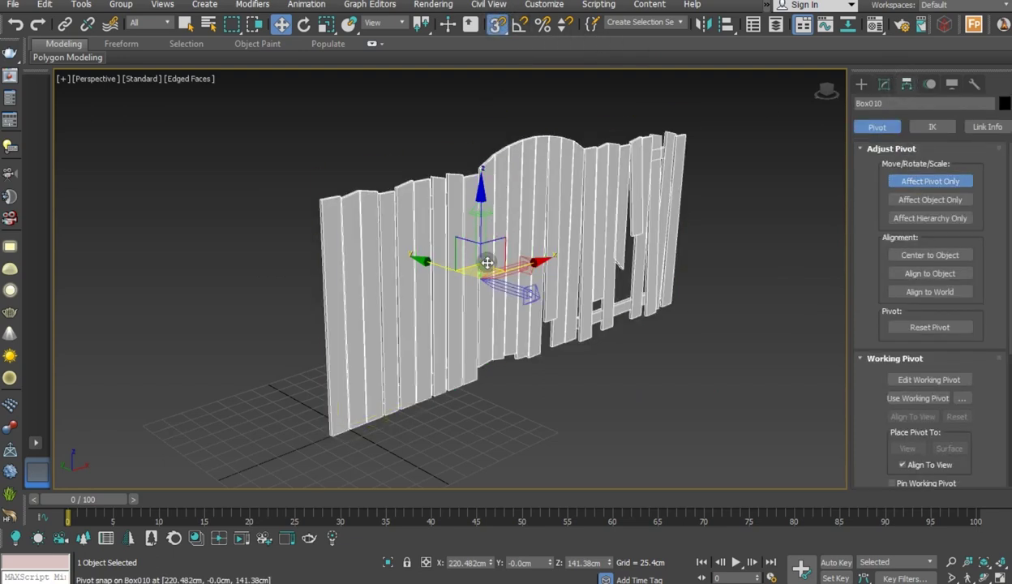
pyautogui.moveTo(478, 288); pyautogui.dragTo(349, 429)
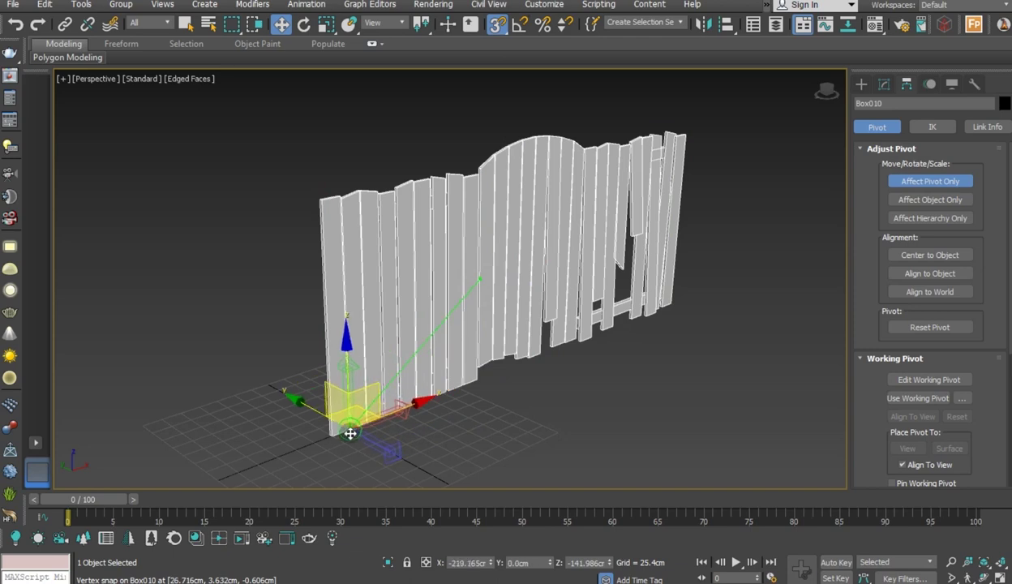
pyautogui.click(884, 85)
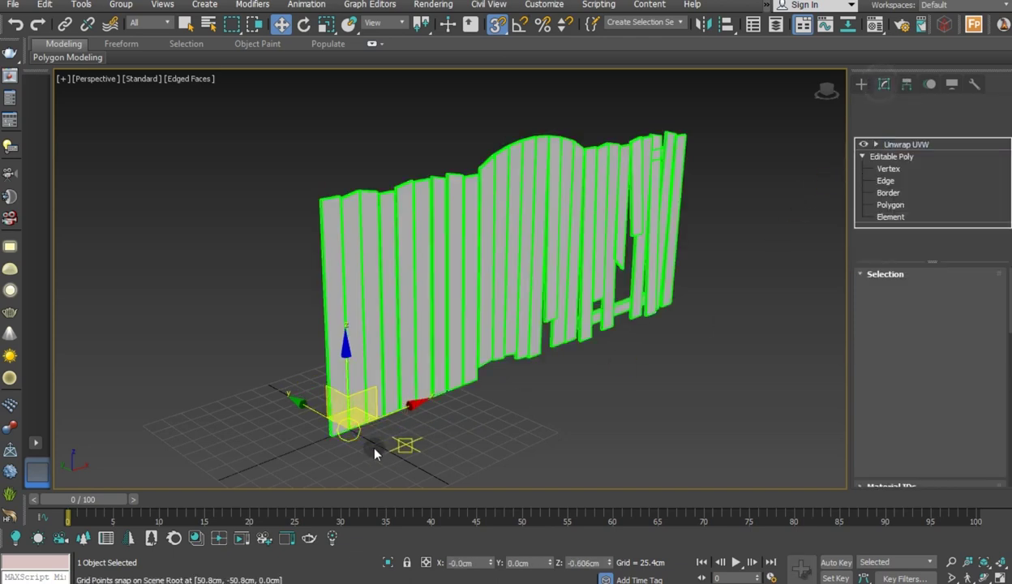
pyautogui.moveTo(347, 440); pyautogui.dragTo(349, 428)
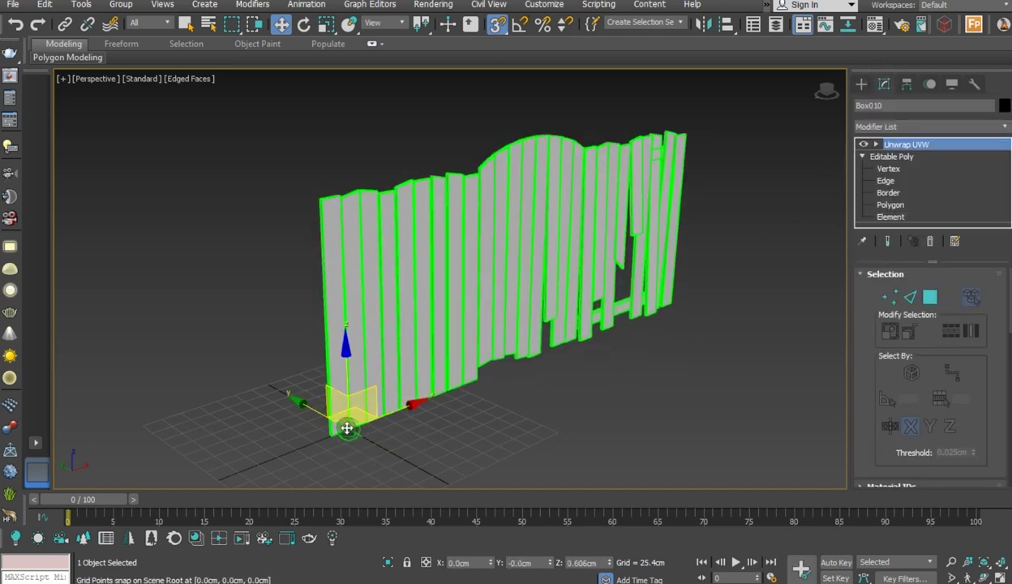
pyautogui.click(496, 26)
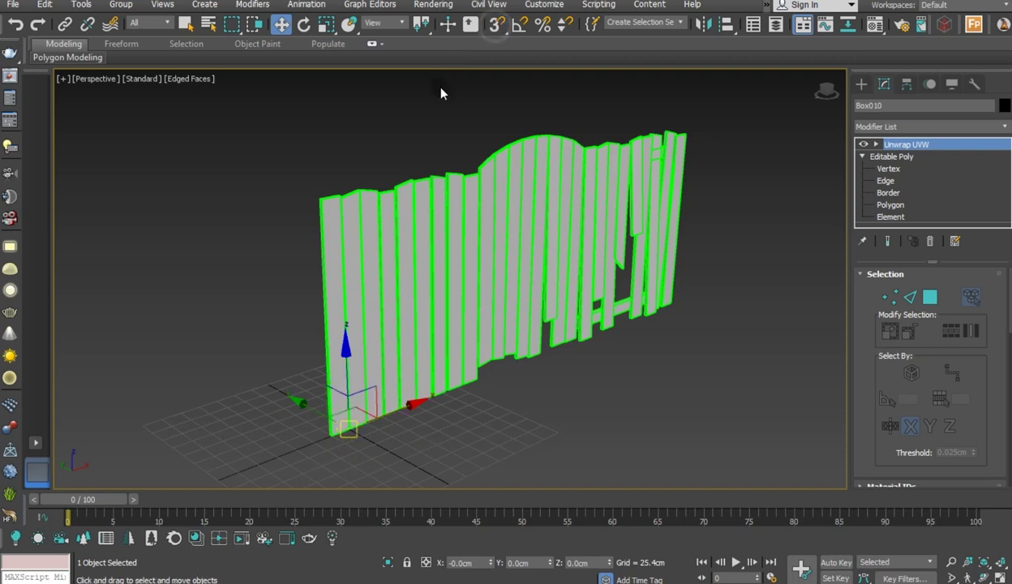
# Clone the fence as a copy named Box011 and isolate it
pyautogui.click(13, 4)
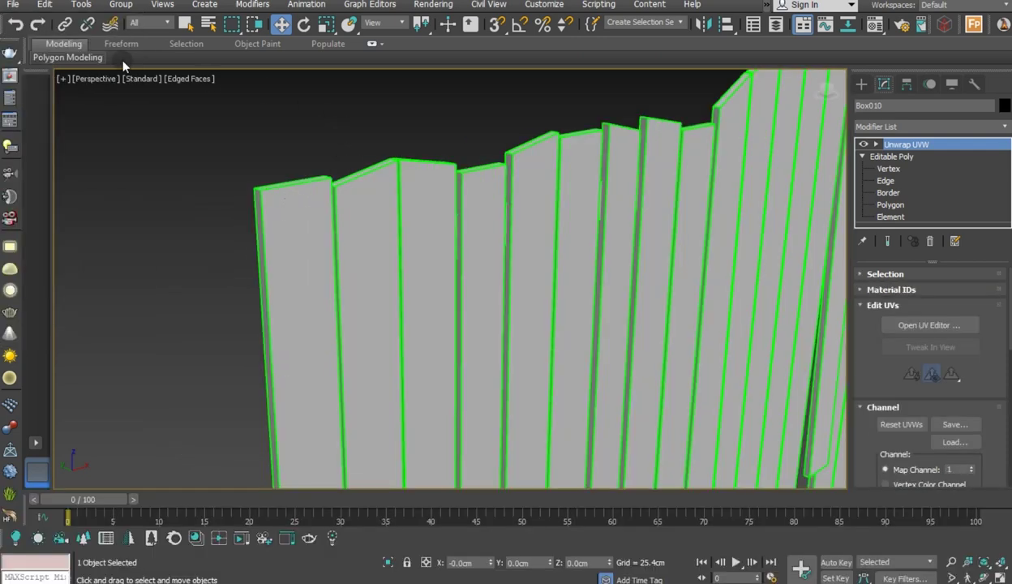
pyautogui.click(45, 5)
pyautogui.click(65, 99)
pyautogui.click(468, 344)
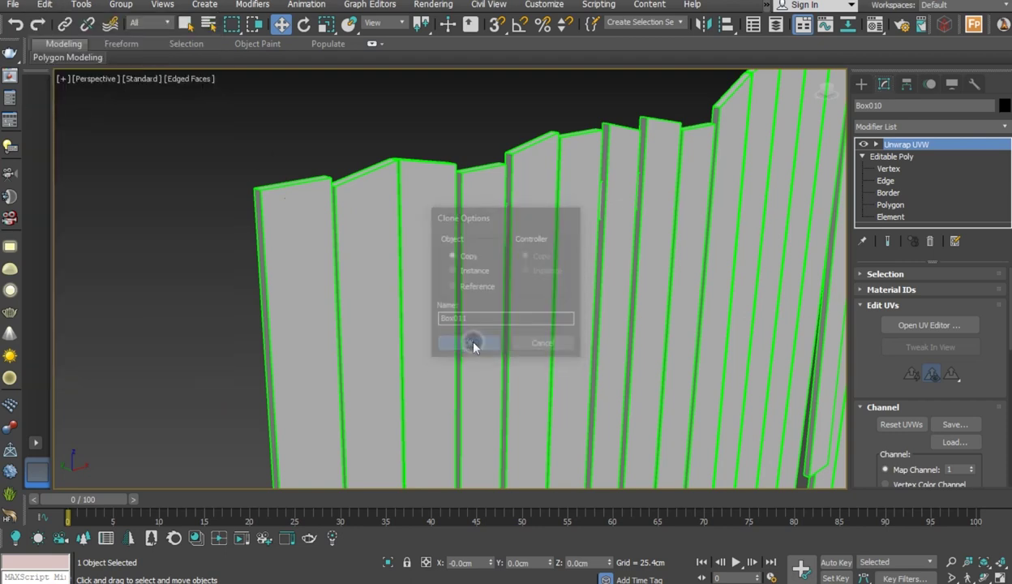
pyautogui.click(389, 562)
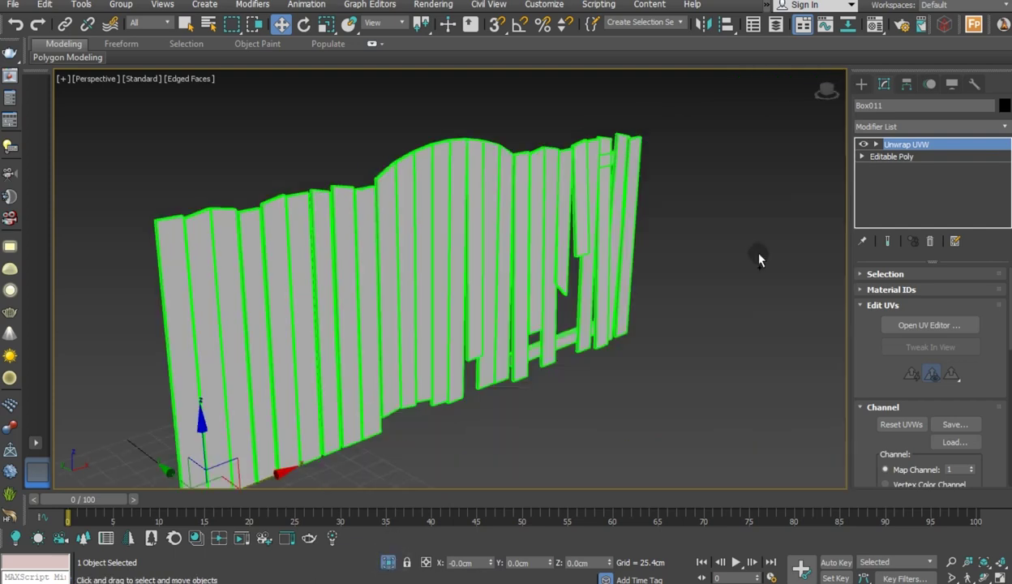
pyautogui.rightClick(898, 173)
# Collapse Box011's modifier stack into an Editable Poly
pyautogui.click(900, 300)
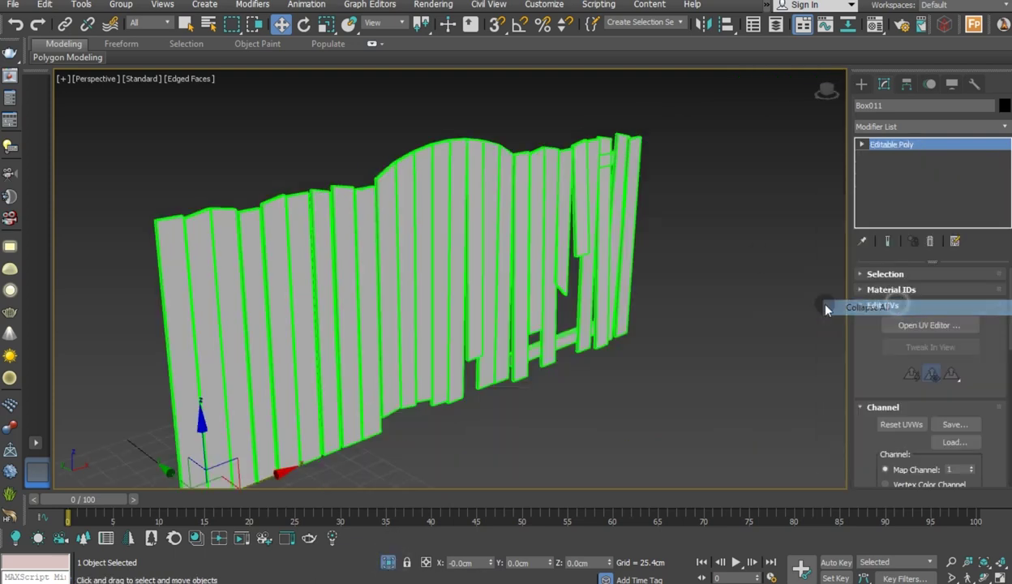
pyautogui.moveTo(544, 306)
pyautogui.keyDown('alt'); pyautogui.mouseDown(button='middle')
pyautogui.moveTo(685, 309)
pyautogui.moveTo(465, 256)
pyautogui.mouseUp(button='middle'); pyautogui.keyUp('alt')
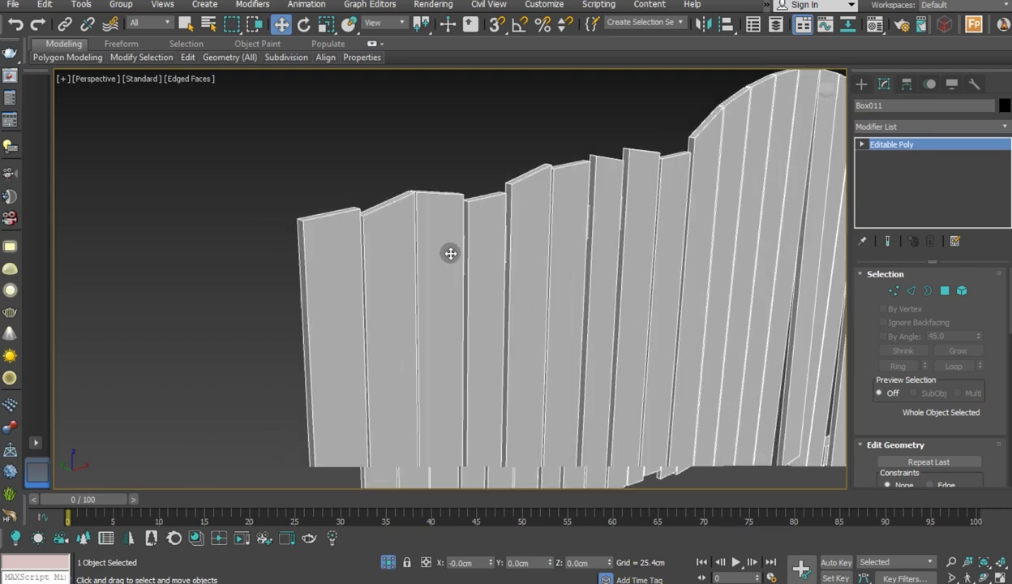
pyautogui.scroll(5, 452, 253)
pyautogui.click(1004, 127)
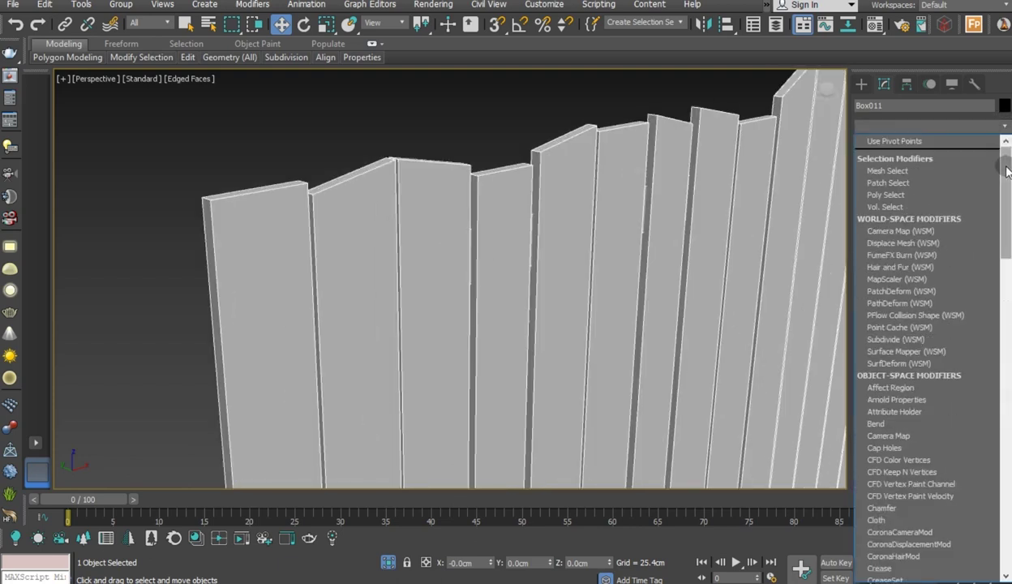
pyautogui.click(753, 200)
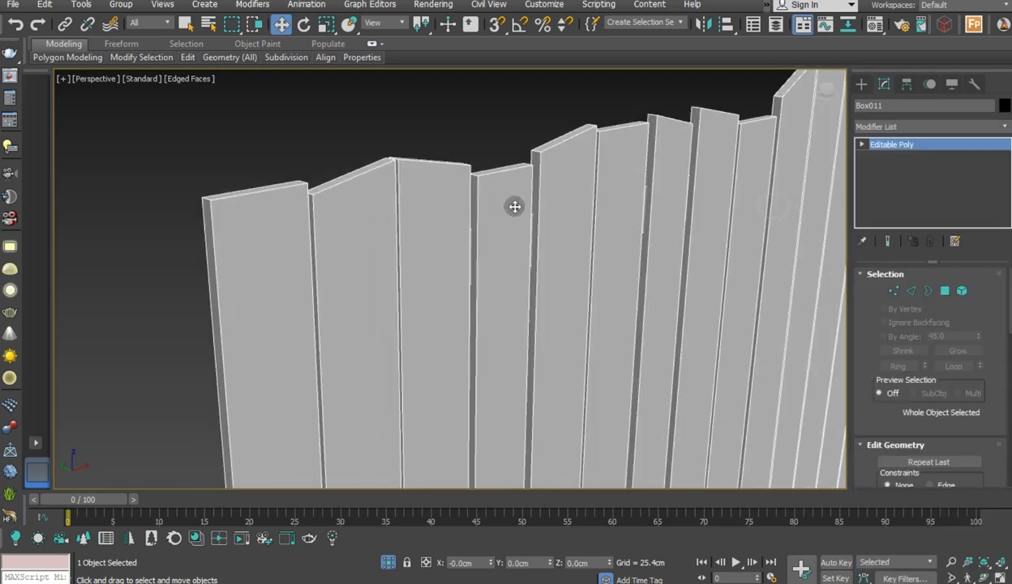
pyautogui.keyDown('alt'); pyautogui.moveTo(515, 206); pyautogui.dragTo(835, 304, button='middle'); pyautogui.keyUp('alt')
# Select every edge of the fence in Edge mode
pyautogui.click(914, 295)
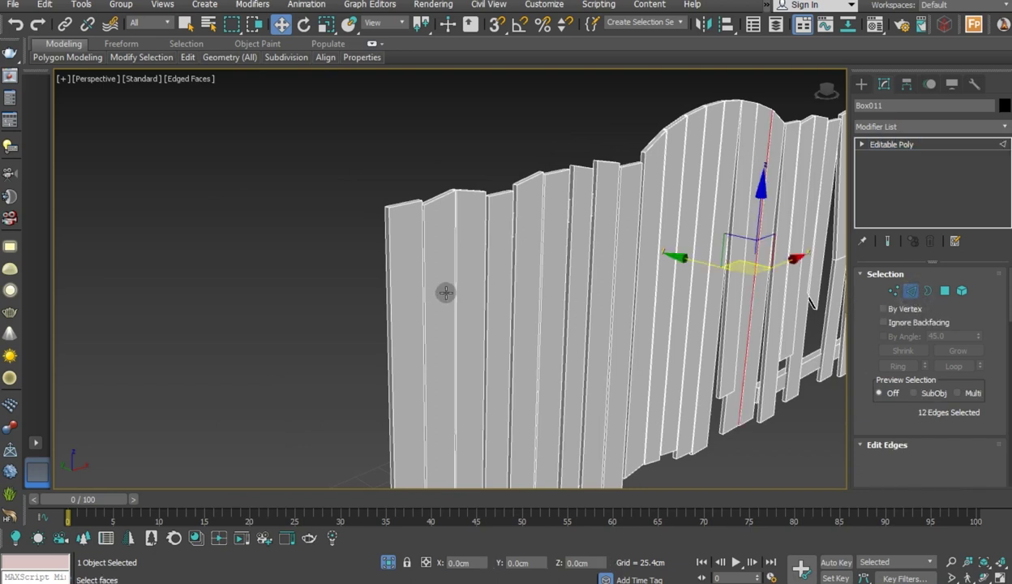
pyautogui.scroll(-3, 351, 283)
pyautogui.moveTo(310, 136); pyautogui.dragTo(738, 480)
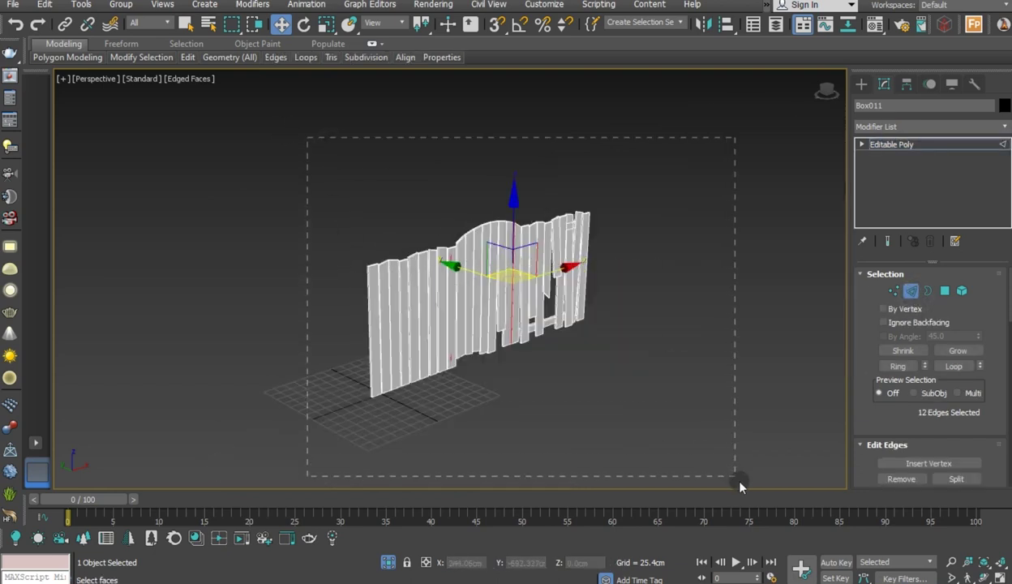
pyautogui.scroll(3, 382, 279)
pyautogui.scroll(4, 622, 323)
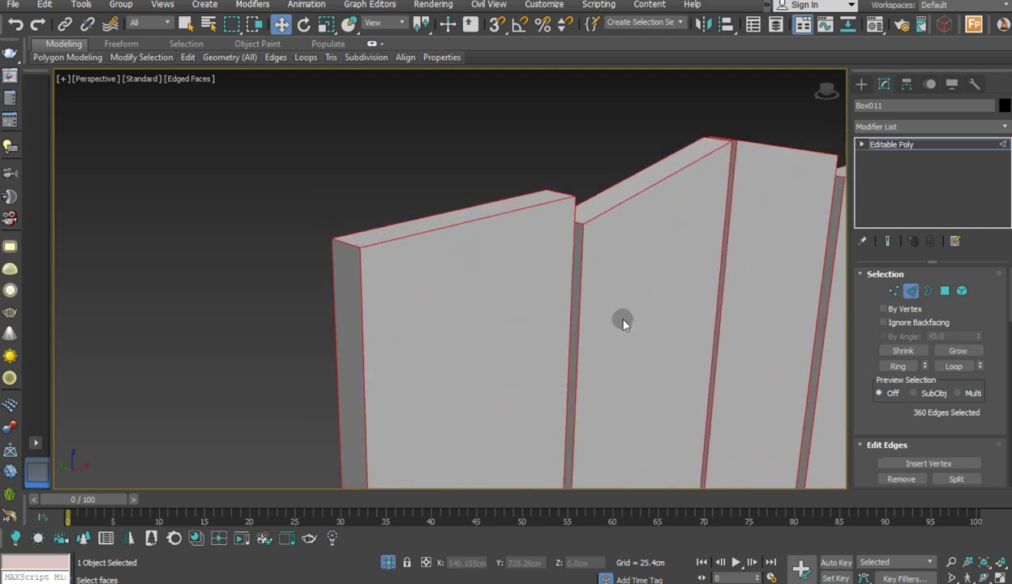
pyautogui.scroll(-1, 947, 415)
pyautogui.scroll(-3, 957, 407)
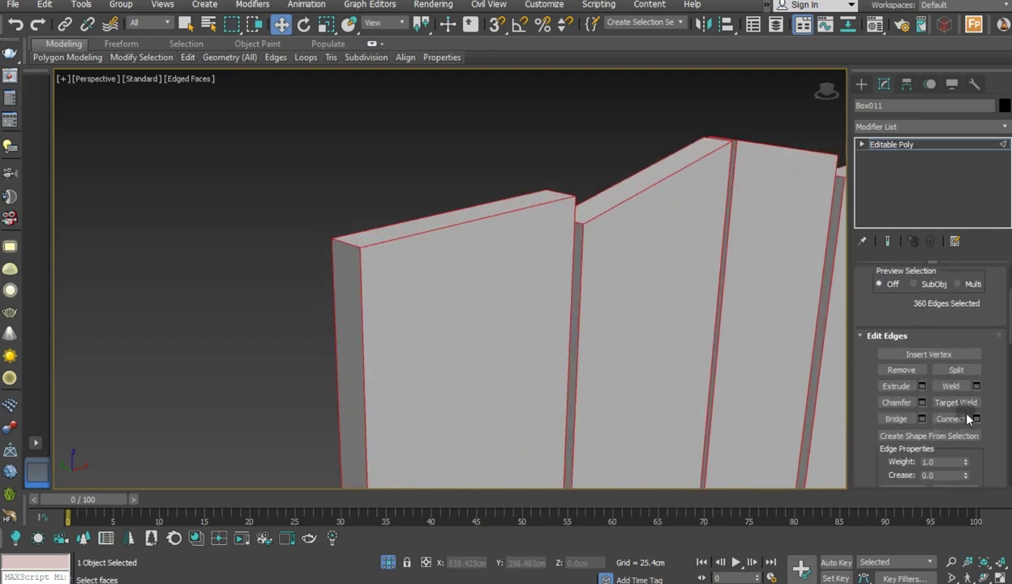
# Chamfer all edges by about 0.175 cm with 2 segments
pyautogui.click(924, 402)
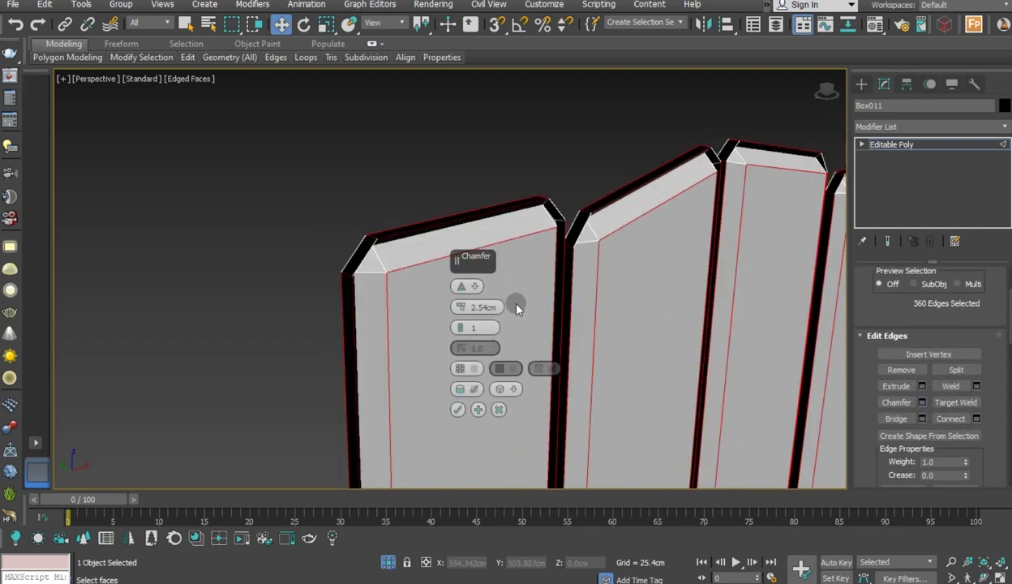
pyautogui.rightClick(460, 307)
pyautogui.moveTo(459, 311); pyautogui.dragTo(386, 274)
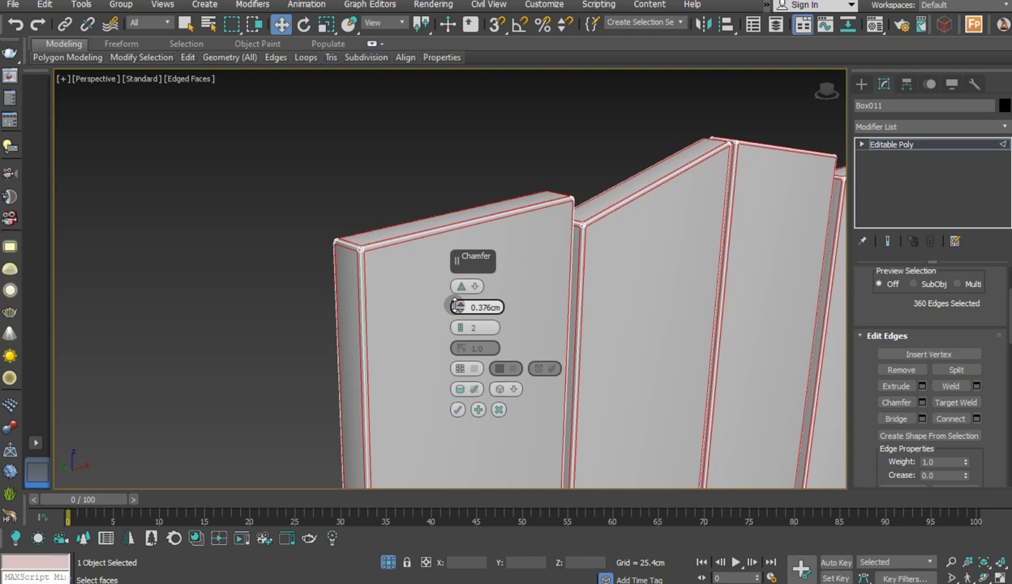
pyautogui.scroll(3, 357, 248)
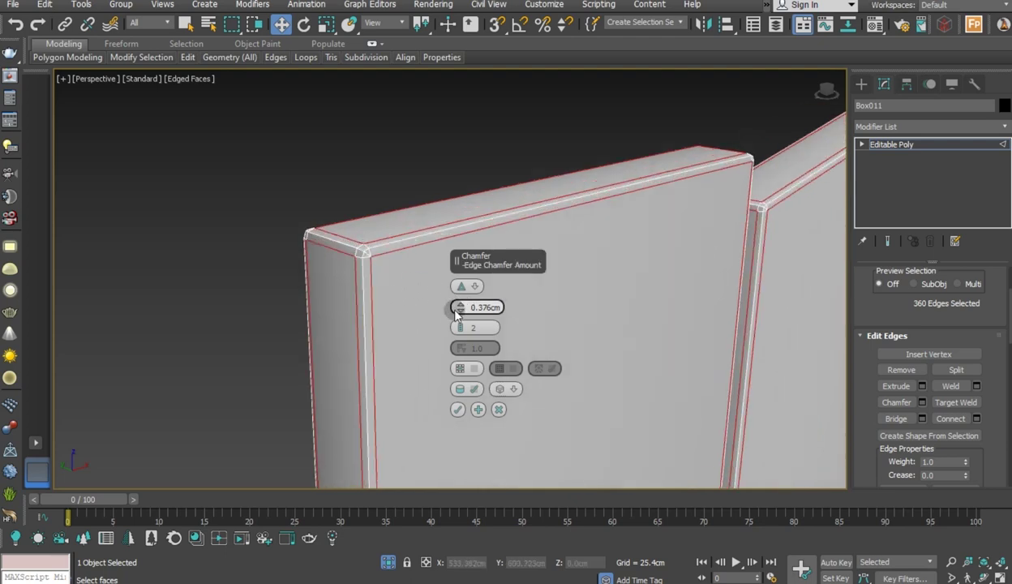
pyautogui.moveTo(459, 313); pyautogui.dragTo(459, 314)
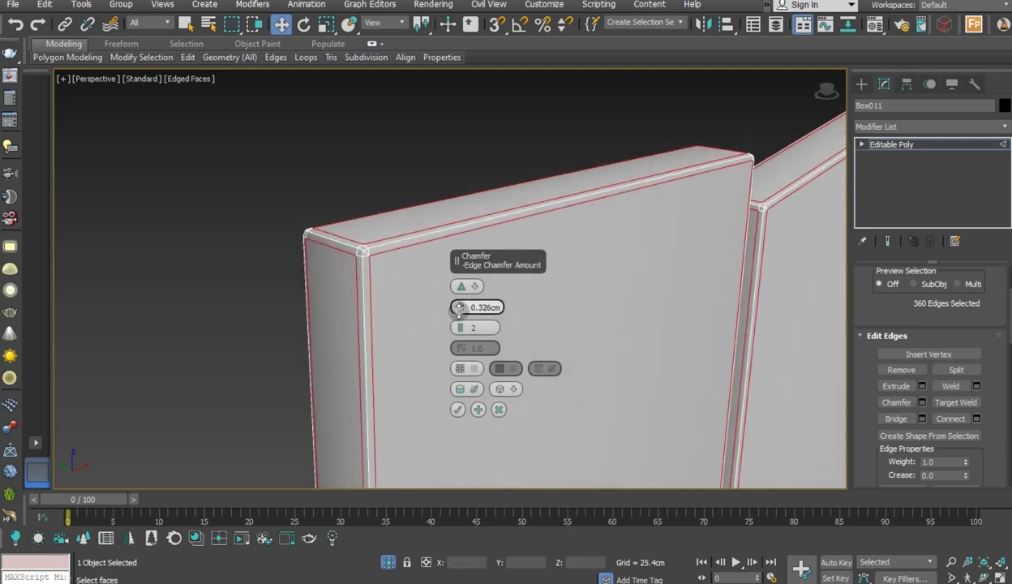
pyautogui.rightClick(460, 311)
pyautogui.moveTo(462, 306); pyautogui.dragTo(459, 301)
pyautogui.click(457, 409)
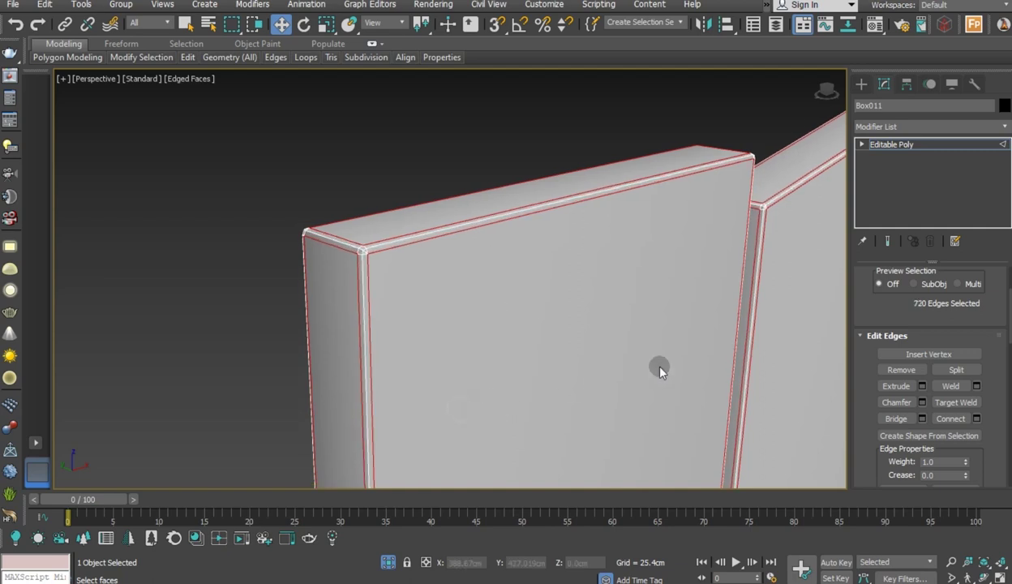
pyautogui.click(892, 145)
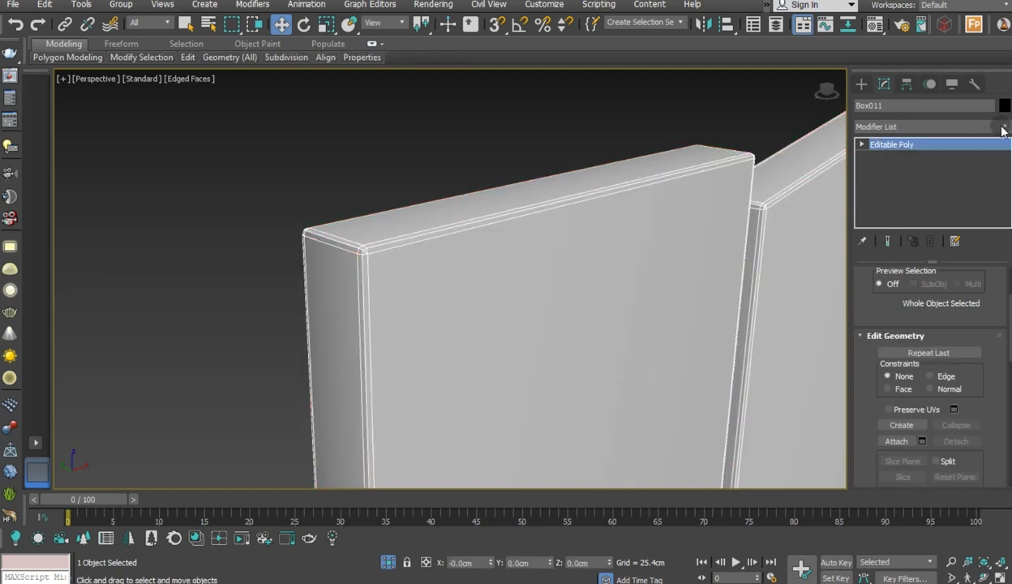
# Add TurboSmooth to the fence copy and raise its iterations to 3
pyautogui.click(1003, 127)
pyautogui.moveTo(1006, 167); pyautogui.dragTo(936, 497)
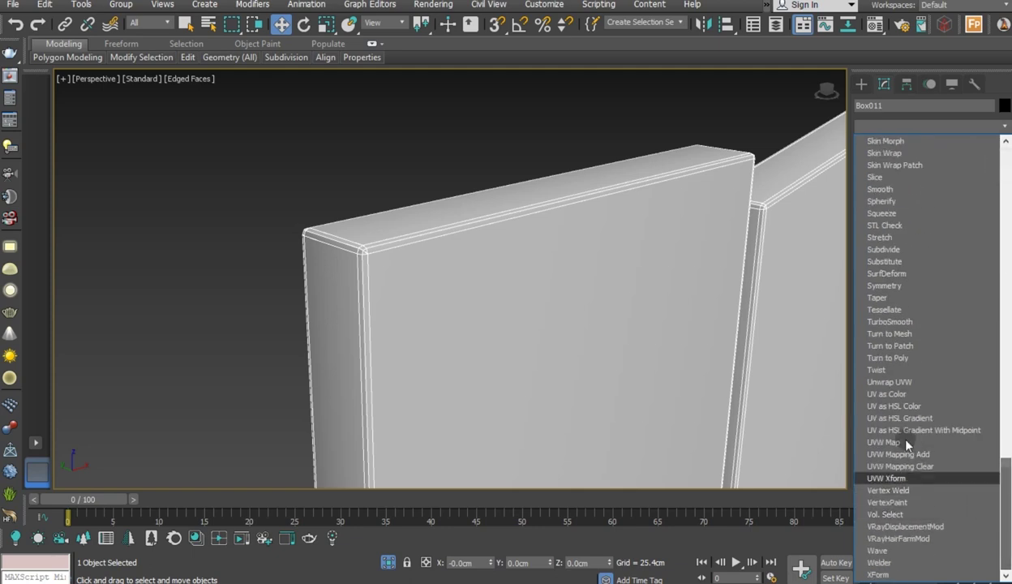
pyautogui.click(902, 322)
pyautogui.scroll(-5, 222, 360)
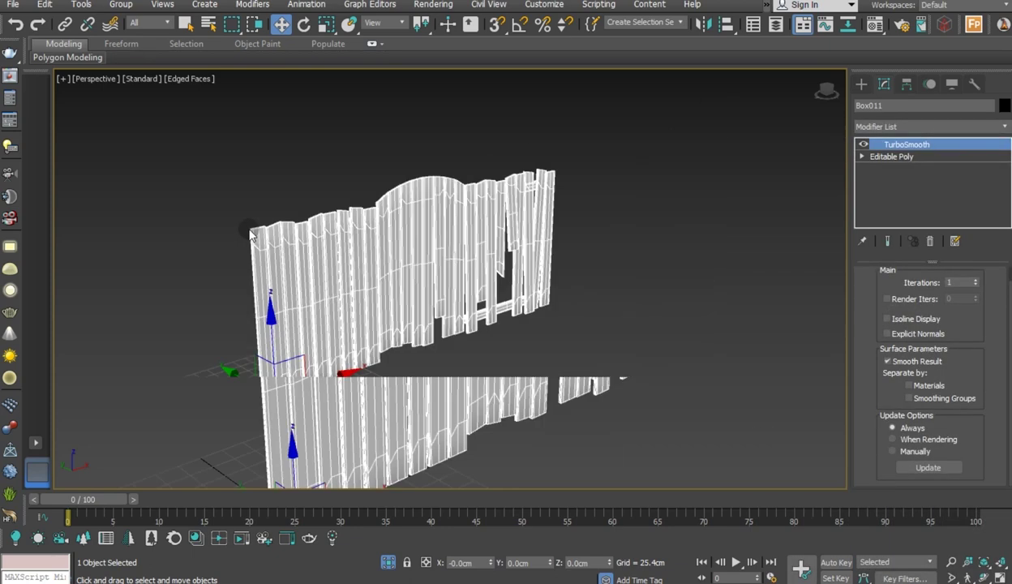
pyautogui.scroll(5, 406, 347)
pyautogui.scroll(3, 398, 348)
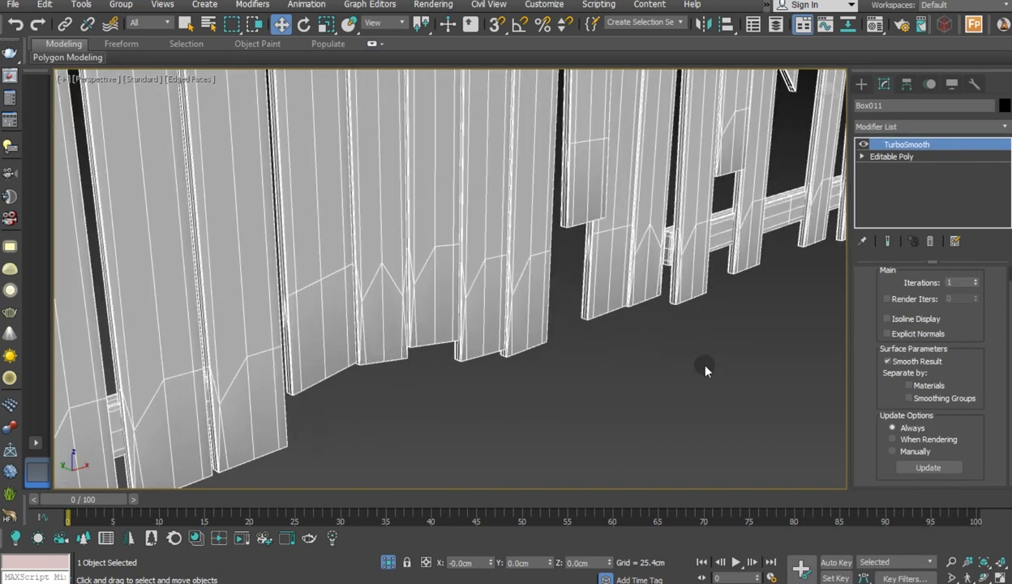
pyautogui.scroll(1, 866, 321)
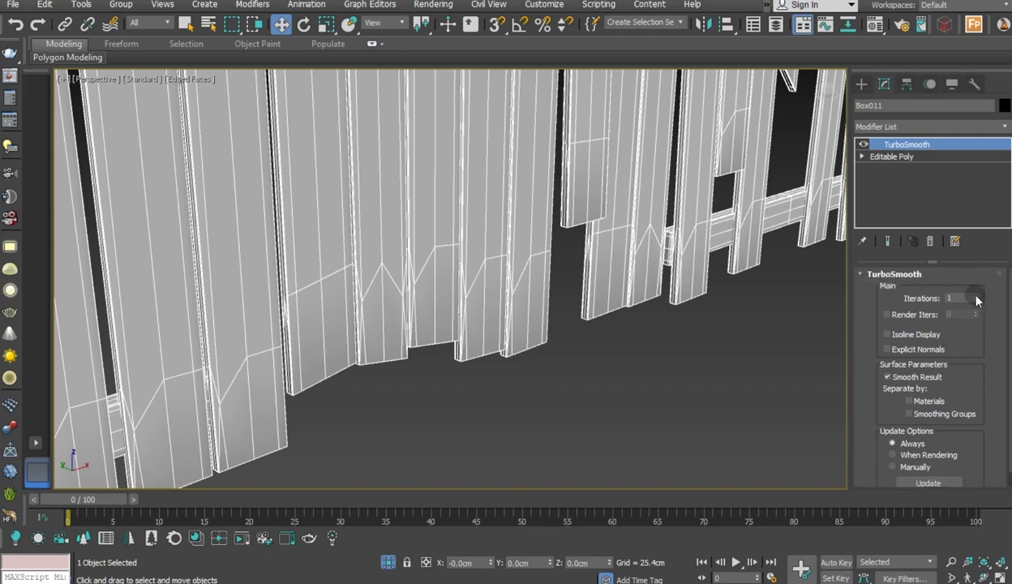
pyautogui.click(975, 295)
pyautogui.press('z')
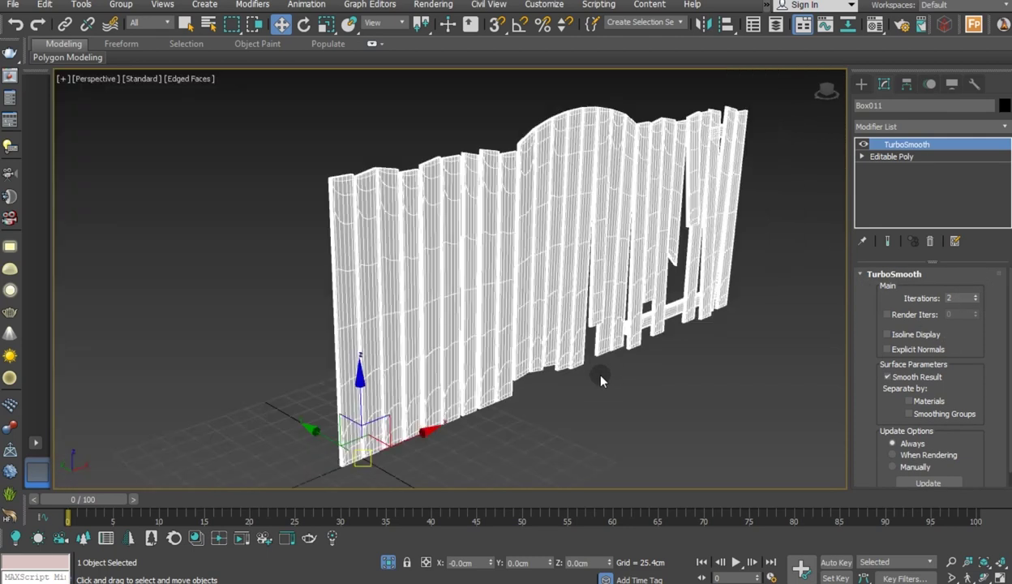
pyautogui.moveTo(593, 359)
pyautogui.keyDown('alt'); pyautogui.mouseDown(button='middle')
pyautogui.moveTo(598, 300)
pyautogui.moveTo(538, 287)
pyautogui.mouseUp(button='middle'); pyautogui.keyUp('alt')
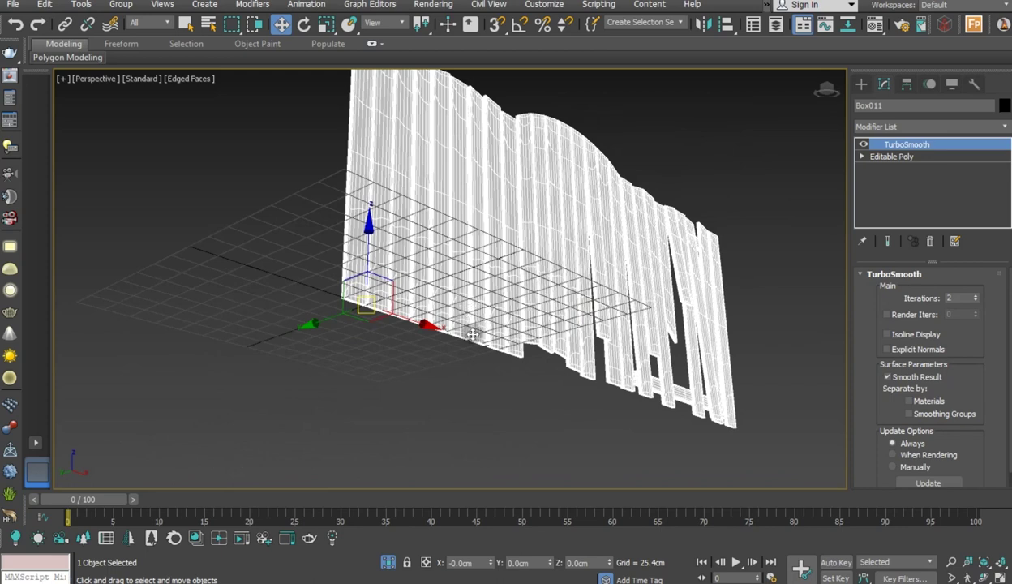
pyautogui.scroll(4, 473, 334)
pyautogui.scroll(3, 473, 334)
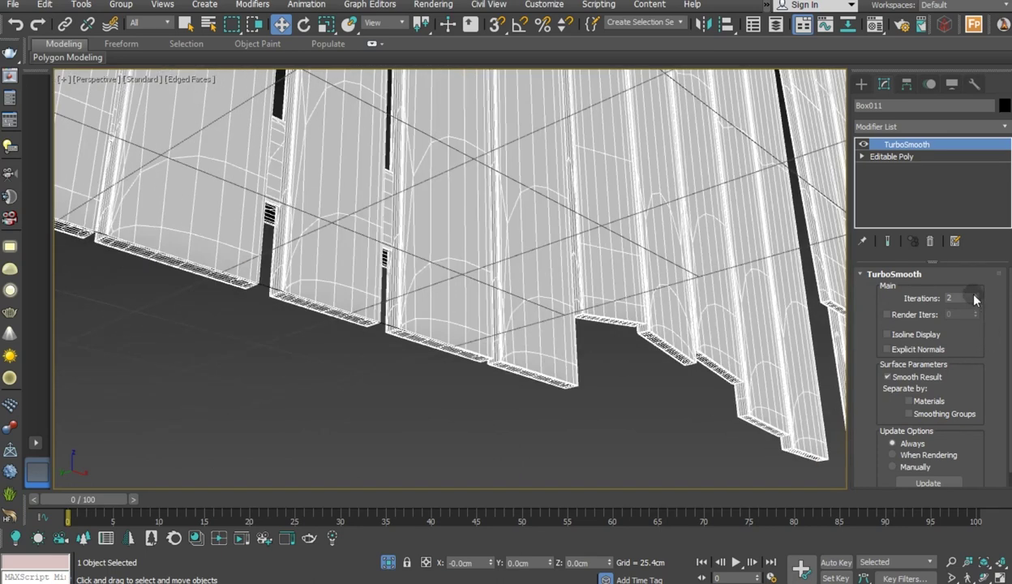
pyautogui.click(974, 296)
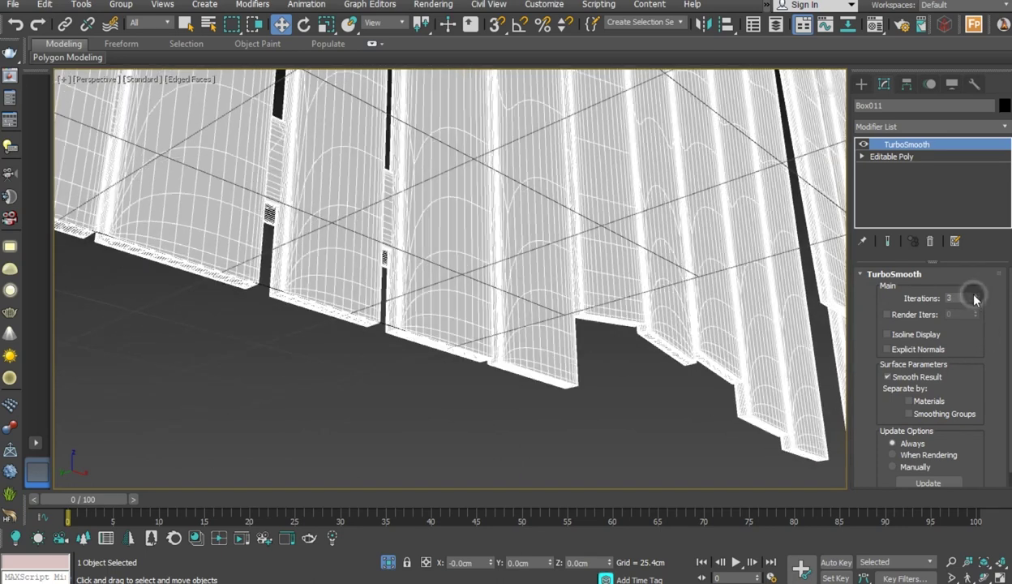
# Hide the edge wireframe overlay and lower TurboSmooth iterations to 2
pyautogui.click(185, 78)
pyautogui.click(235, 219)
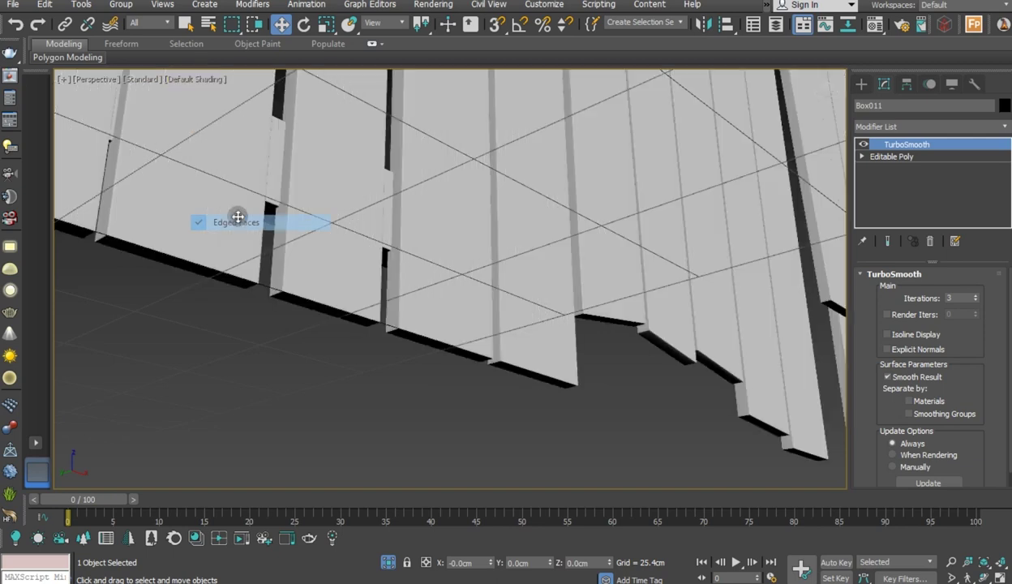
pyautogui.scroll(2, 121, 224)
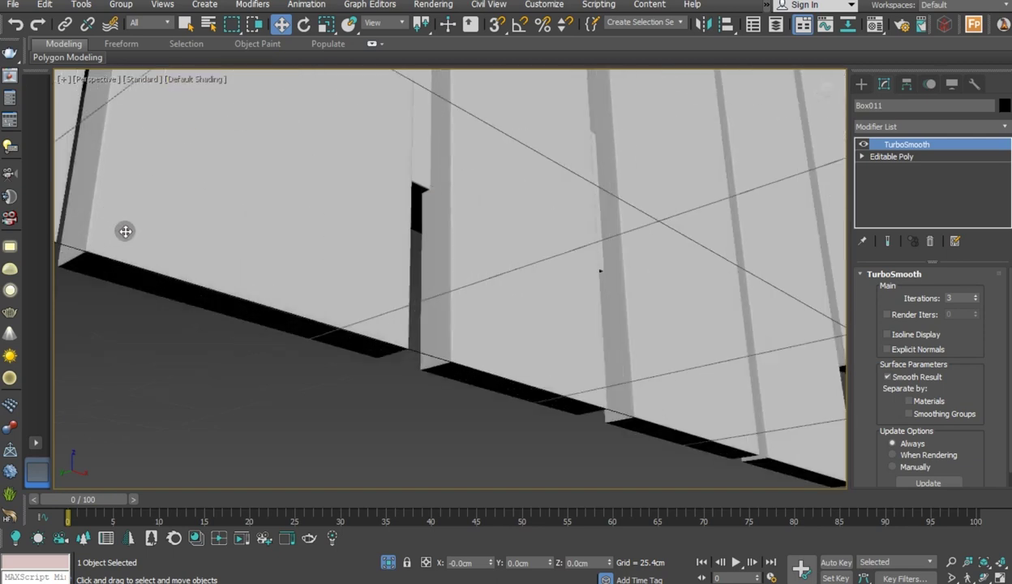
pyautogui.scroll(2, 439, 360)
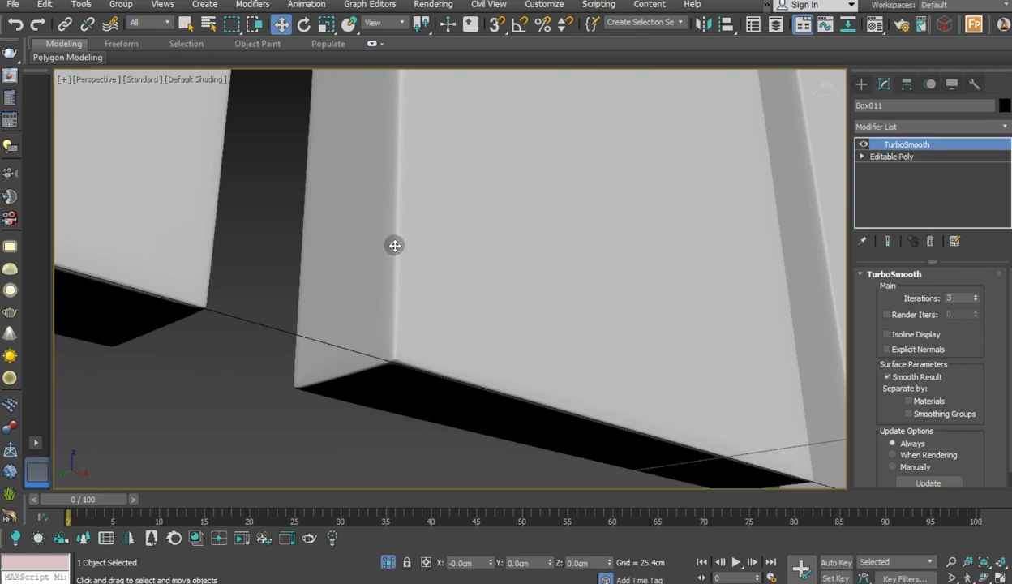
pyautogui.click(975, 303)
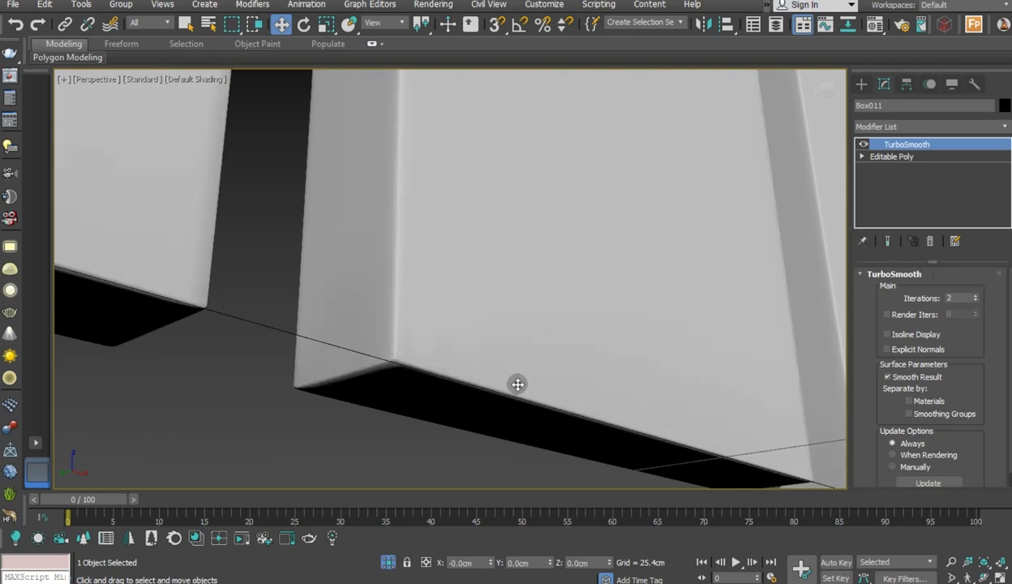
pyautogui.scroll(-3, 517, 384)
pyautogui.scroll(-2, 515, 365)
pyautogui.moveTo(544, 348)
pyautogui.keyDown('alt'); pyautogui.mouseDown(button='middle')
pyautogui.moveTo(549, 403)
pyautogui.moveTo(354, 394)
pyautogui.mouseUp(button='middle'); pyautogui.keyUp('alt')
pyautogui.scroll(4, 322, 334)
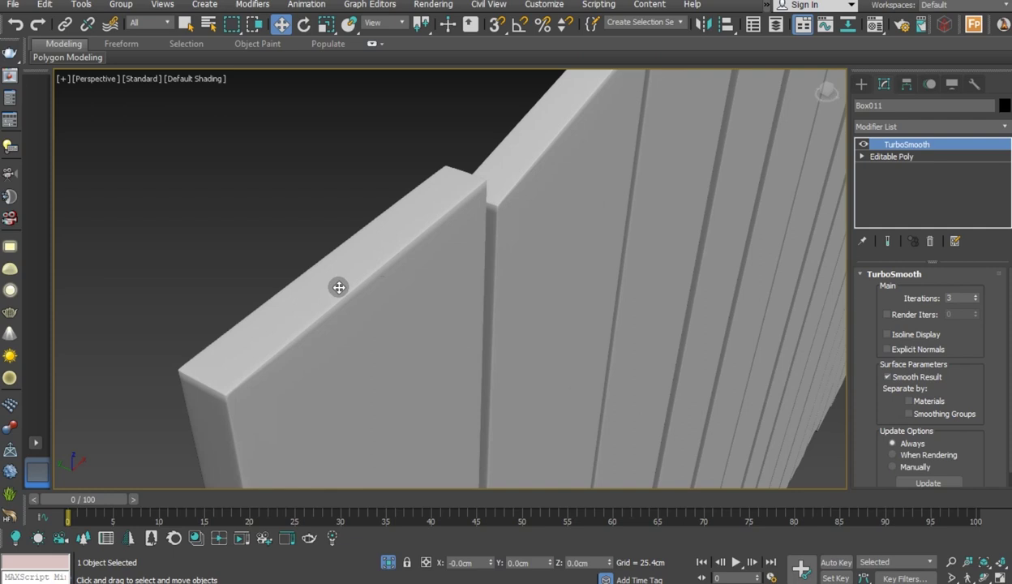
pyautogui.keyDown('alt'); pyautogui.moveTo(339, 287); pyautogui.dragTo(786, 189, button='middle'); pyautogui.keyUp('alt')
# Select all of the base mesh's polygons and apply Auto Smooth
pyautogui.click(891, 157)
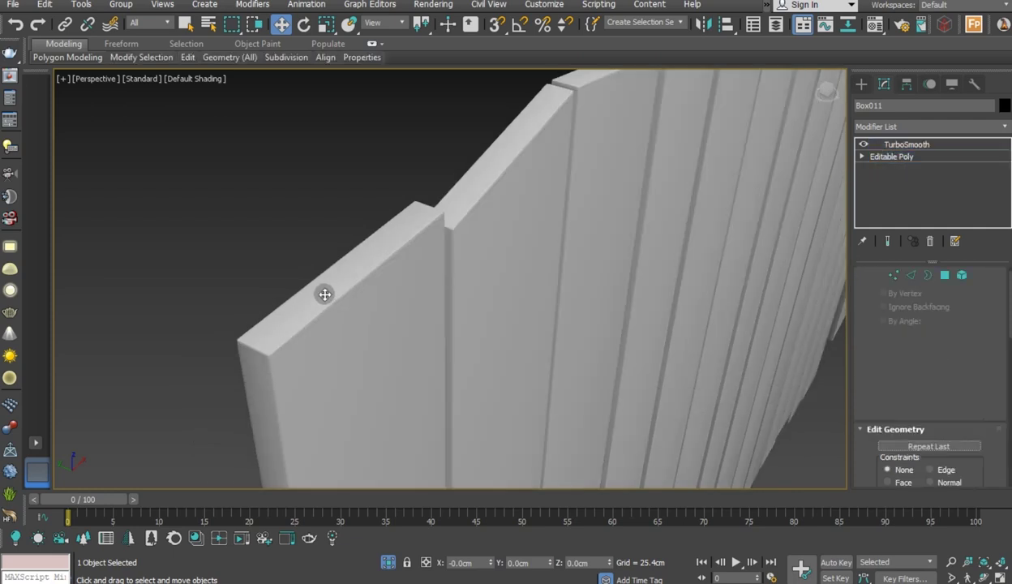
pyautogui.scroll(-3, 320, 295)
pyautogui.scroll(-2, 312, 300)
pyautogui.scroll(-3, 306, 298)
pyautogui.click(962, 275)
pyautogui.click(459, 292)
pyautogui.scroll(-2, 459, 291)
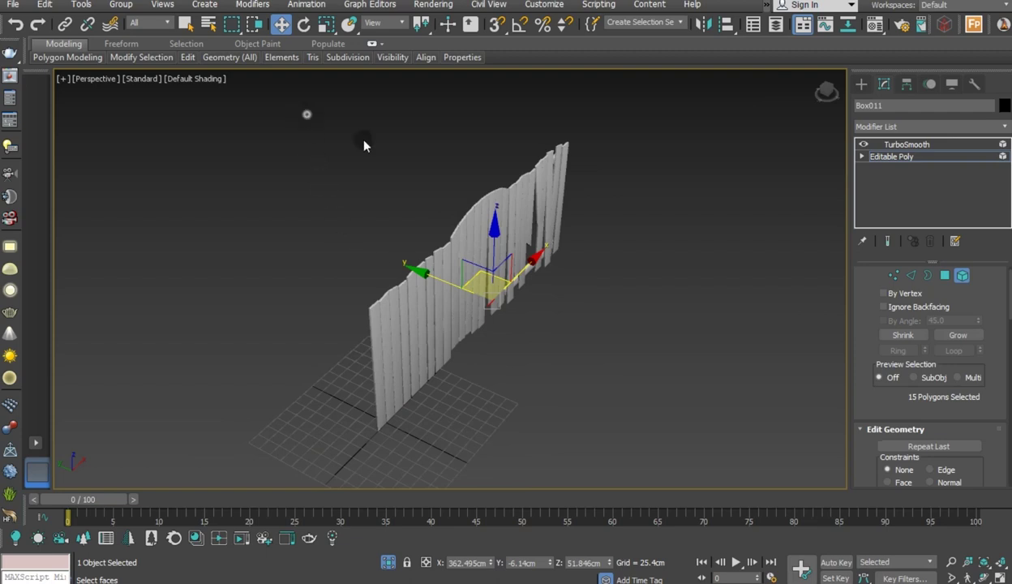
pyautogui.moveTo(686, 445); pyautogui.dragTo(685, 445)
pyautogui.scroll(3, 615, 415)
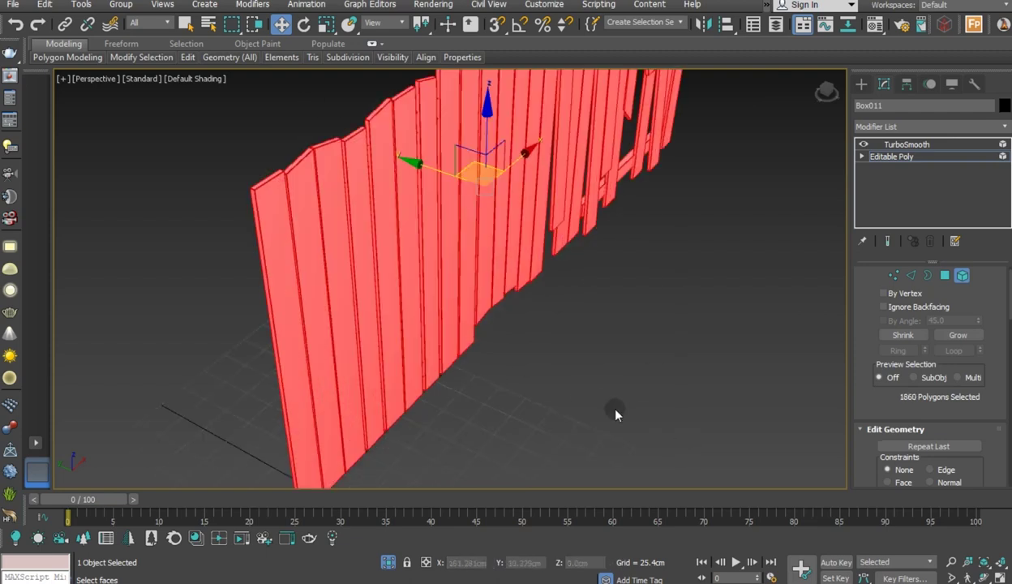
pyautogui.click(918, 432)
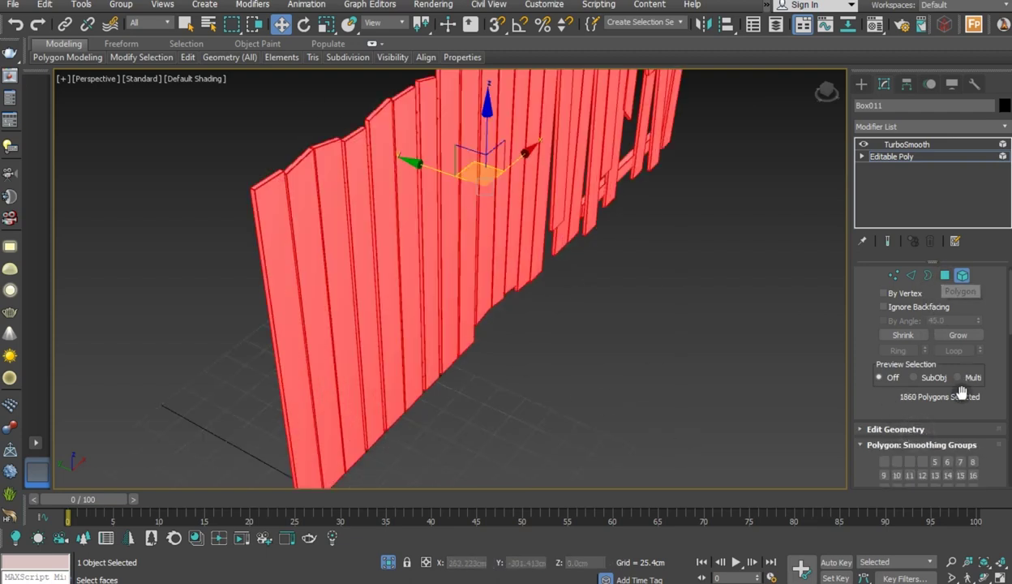
pyautogui.scroll(-2, 960, 392)
pyautogui.scroll(-2, 949, 422)
pyautogui.click(898, 460)
# Select the Box011 fence object and isolate it in the view
pyautogui.click(904, 157)
pyautogui.click(603, 296)
pyautogui.click(353, 237)
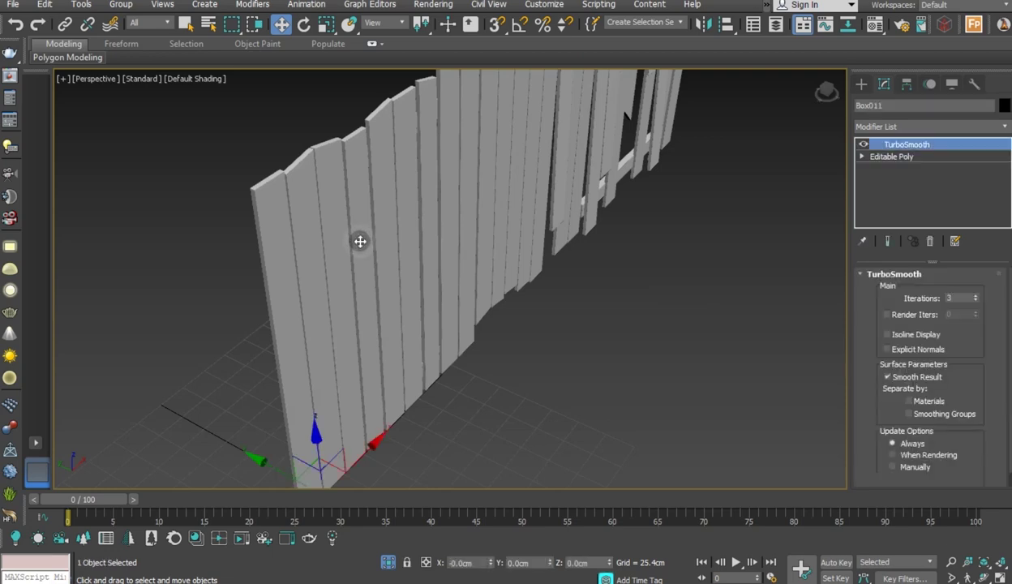
pyautogui.click(384, 563)
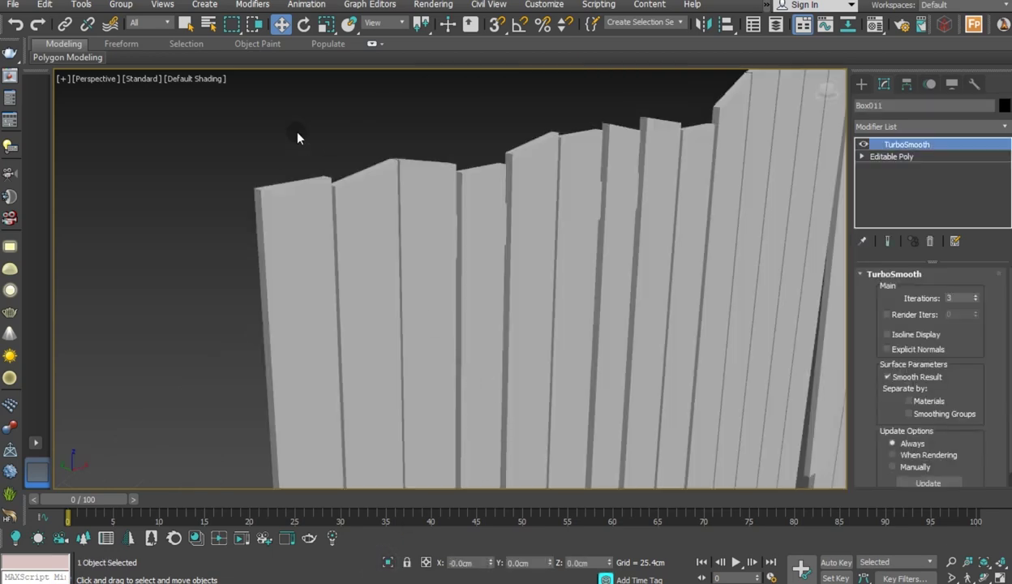
pyautogui.click(13, 5)
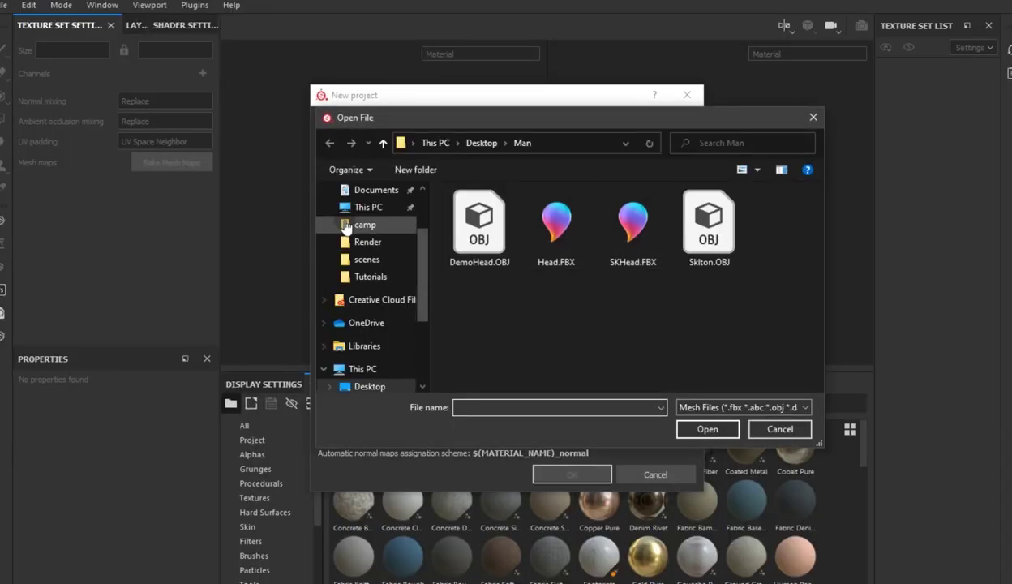
# Start a new project from fence.FBX in the camp folder, showing only the 3D view
pyautogui.click(365, 227)
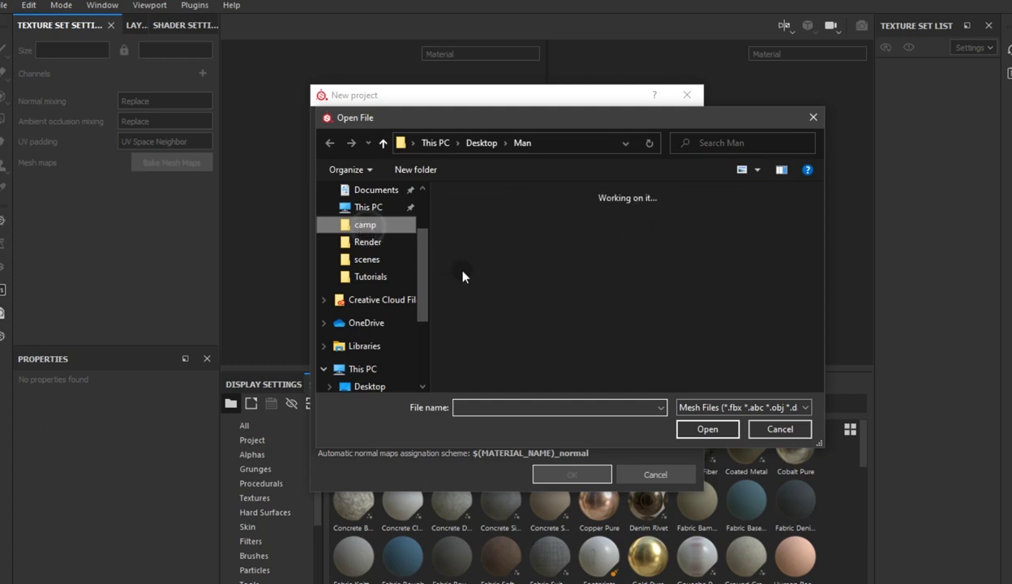
pyautogui.scroll(-3, 531, 346)
pyautogui.scroll(1, 713, 332)
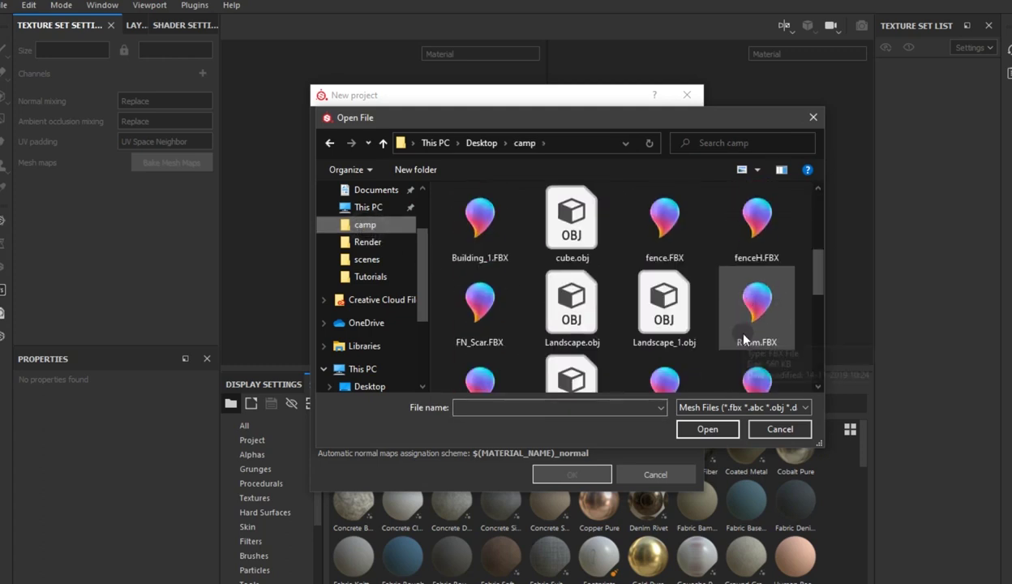
pyautogui.doubleClick(688, 250)
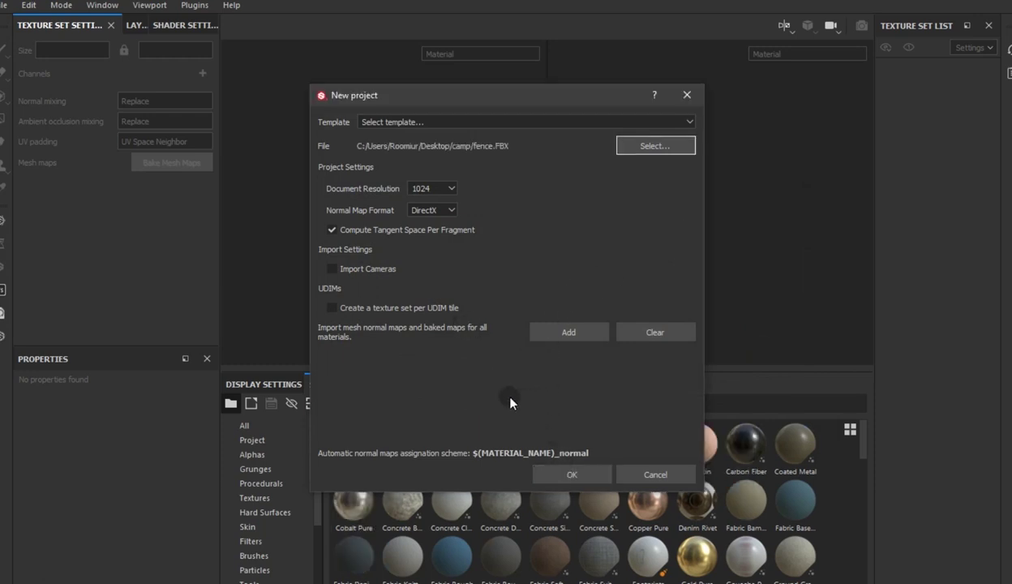
pyautogui.click(566, 470)
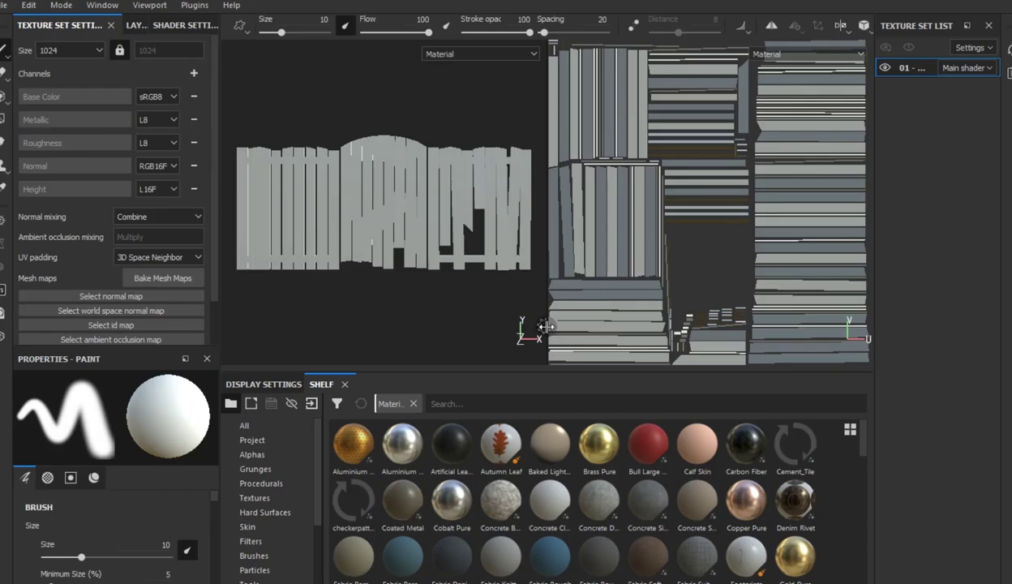
pyautogui.press('F2')
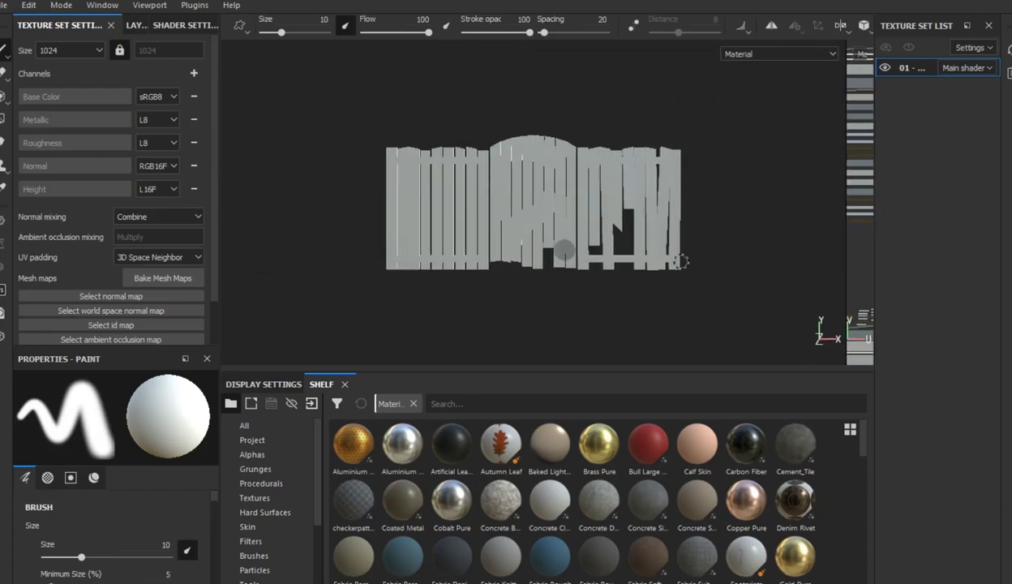
pyautogui.moveTo(592, 231)
pyautogui.keyDown('alt'); pyautogui.mouseDown()
pyautogui.moveTo(578, 211)
pyautogui.moveTo(580, 264)
pyautogui.mouseUp(); pyautogui.keyUp('alt')
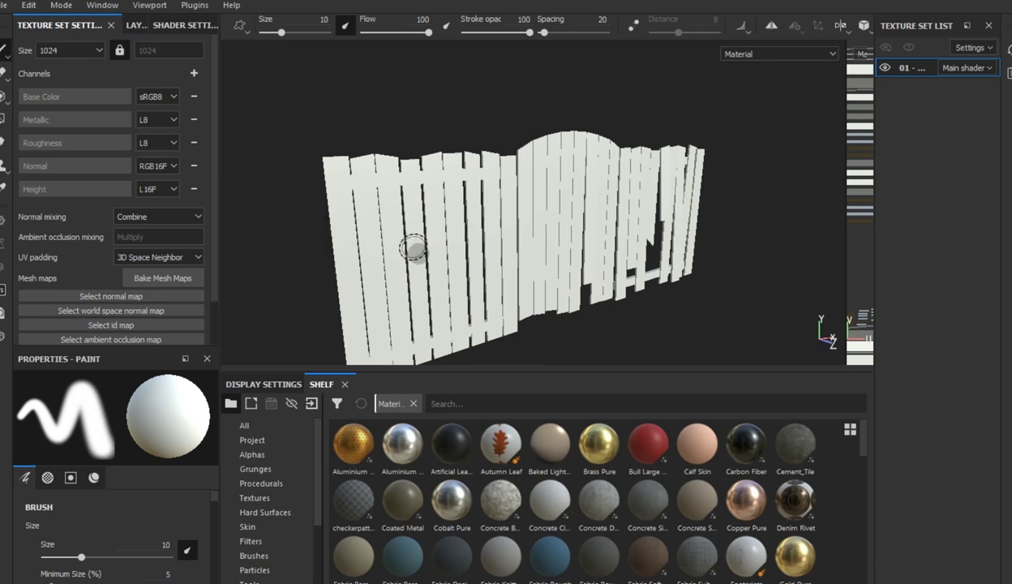
# Set bake output size 2048, dilation width 28 and max rear distance 0.395
pyautogui.scroll(3, 428, 259)
pyautogui.scroll(3, 430, 261)
pyautogui.scroll(-3, 430, 261)
pyautogui.scroll(-3, 430, 261)
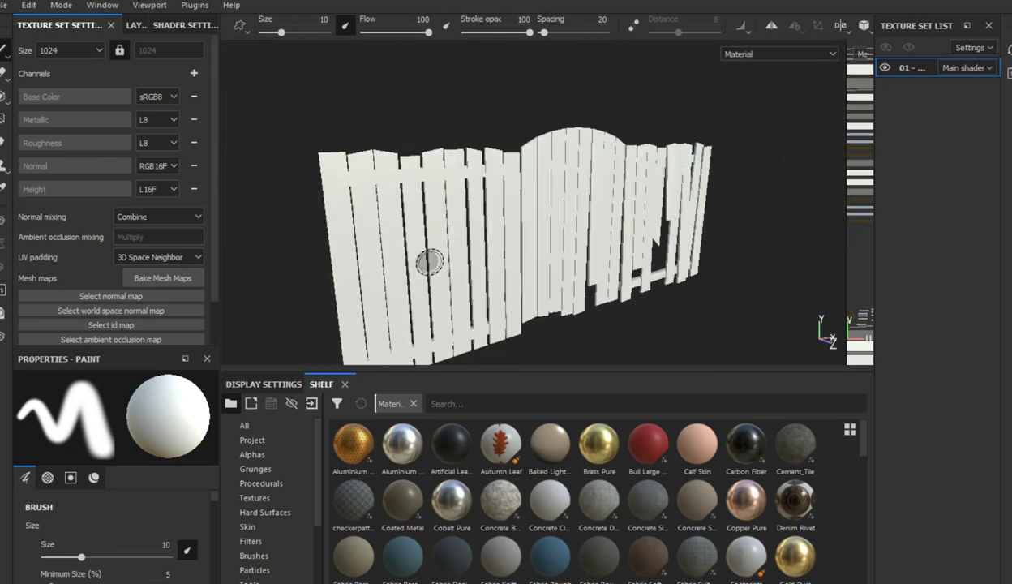
pyautogui.click(161, 276)
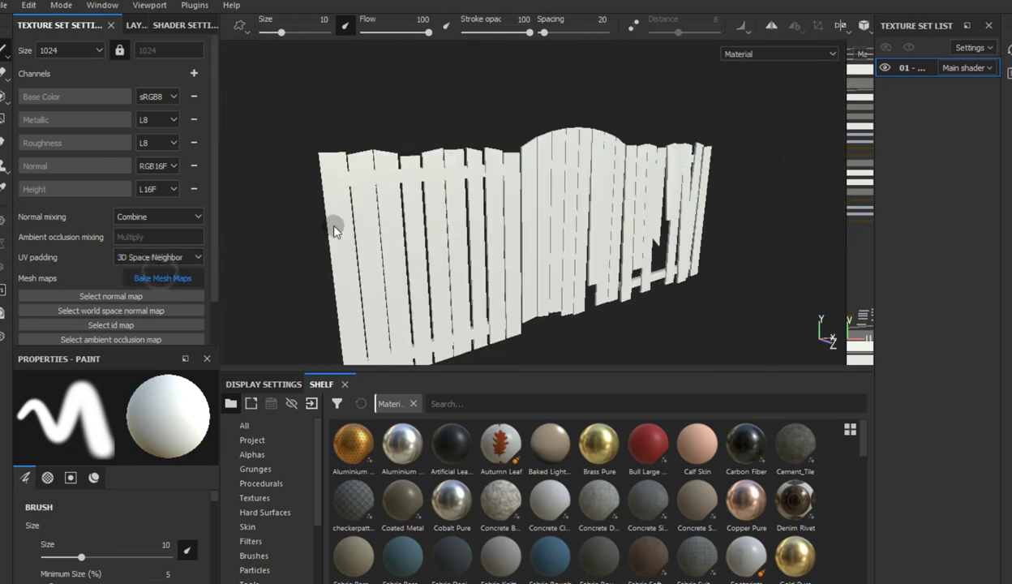
pyautogui.click(500, 98)
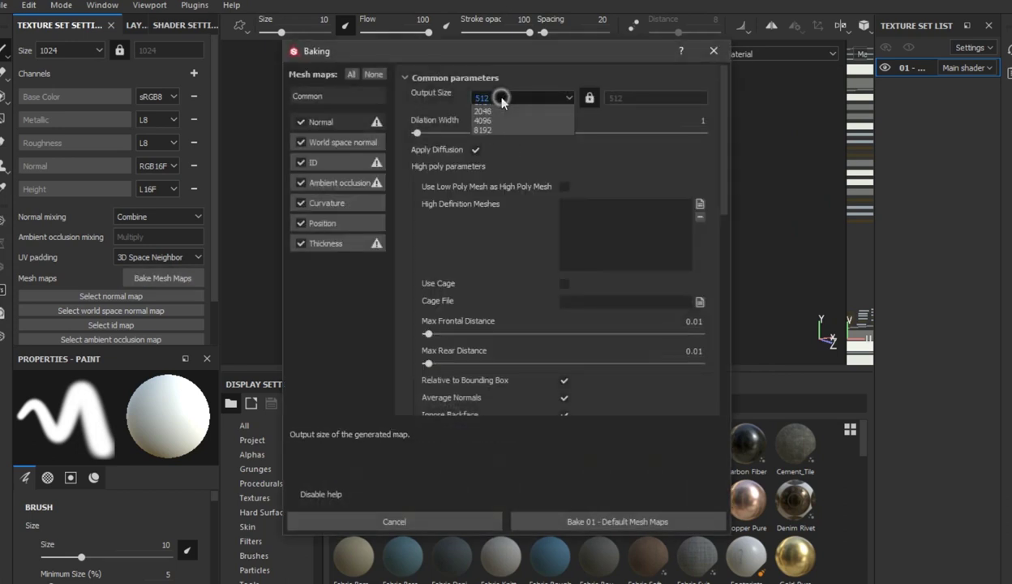
pyautogui.click(481, 162)
pyautogui.click(457, 135)
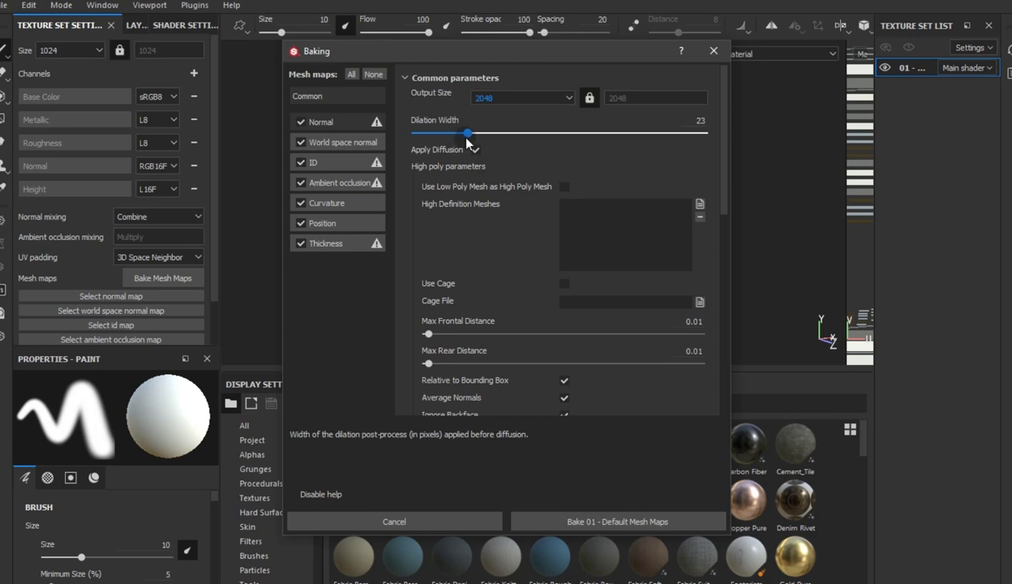
pyautogui.moveTo(469, 133); pyautogui.dragTo(479, 134)
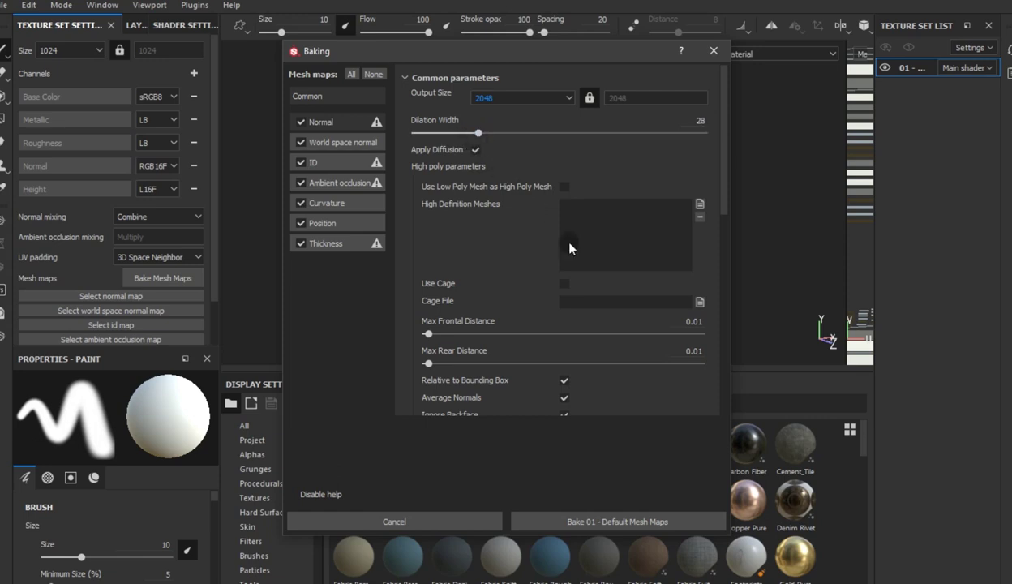
pyautogui.click(534, 363)
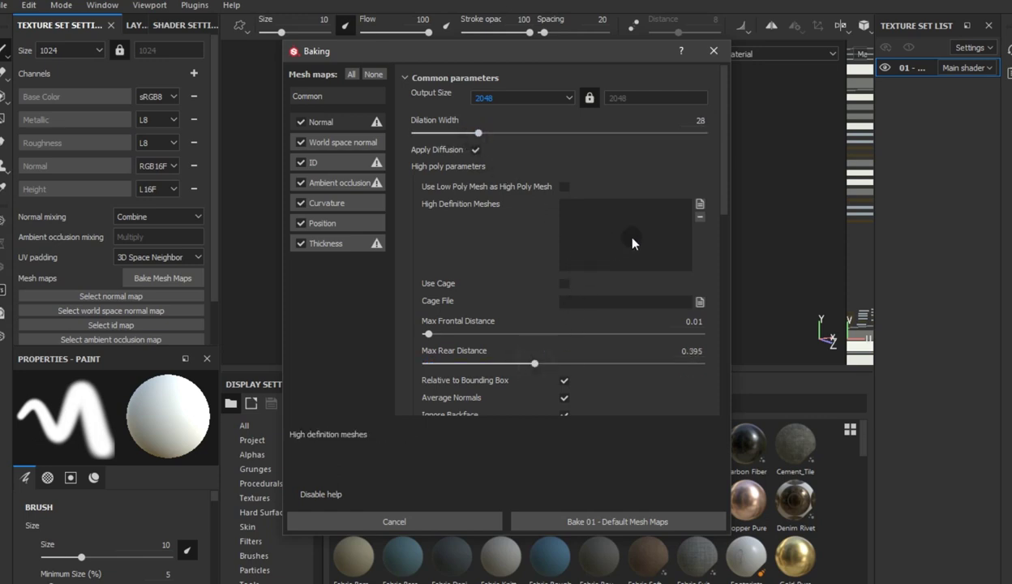
# Use fenceH.FBX as the high-poly mesh and exclude ambient occlusion and thickness
pyautogui.click(699, 205)
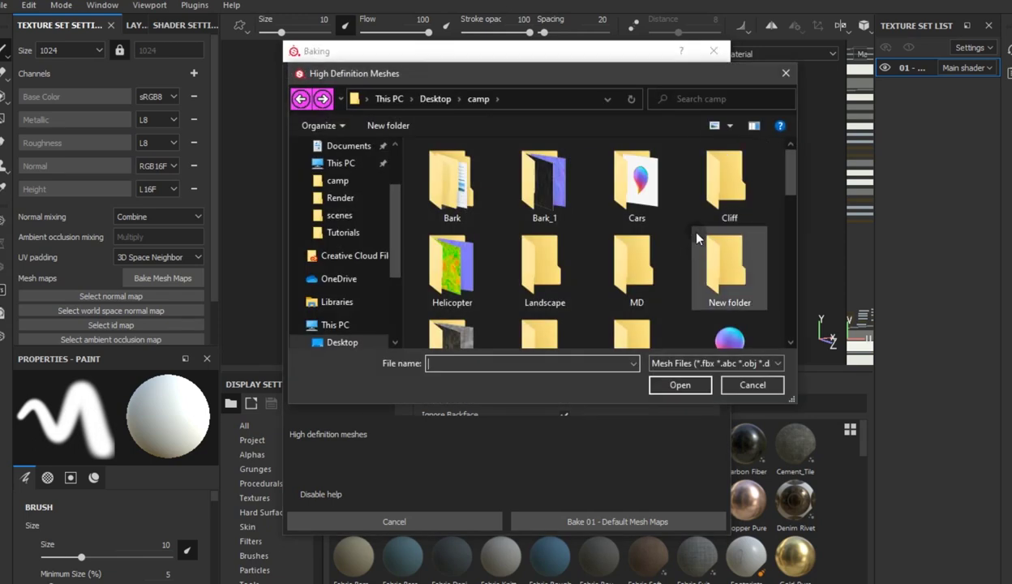
pyautogui.scroll(-1, 679, 244)
pyautogui.doubleClick(711, 306)
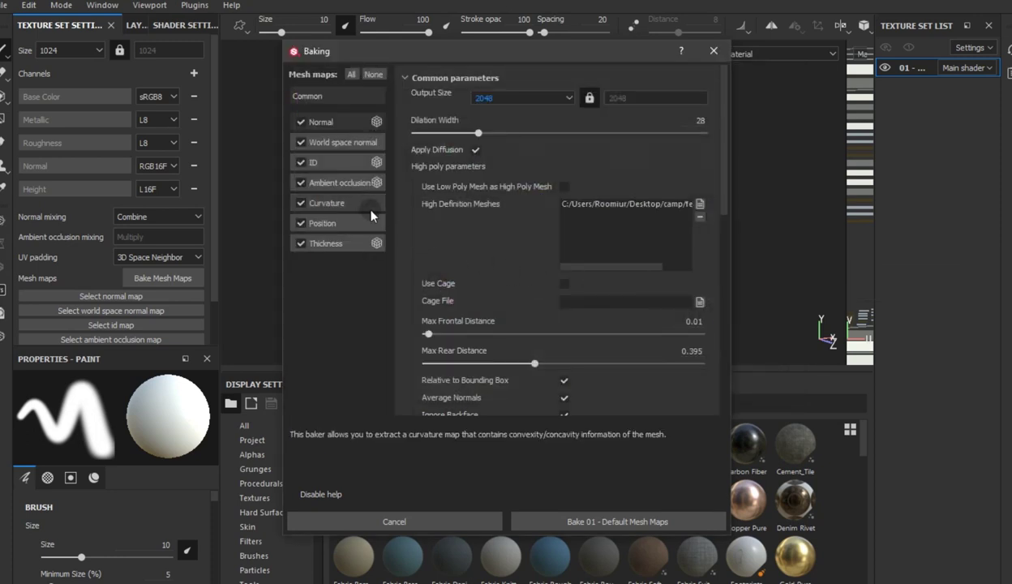
pyautogui.click(301, 182)
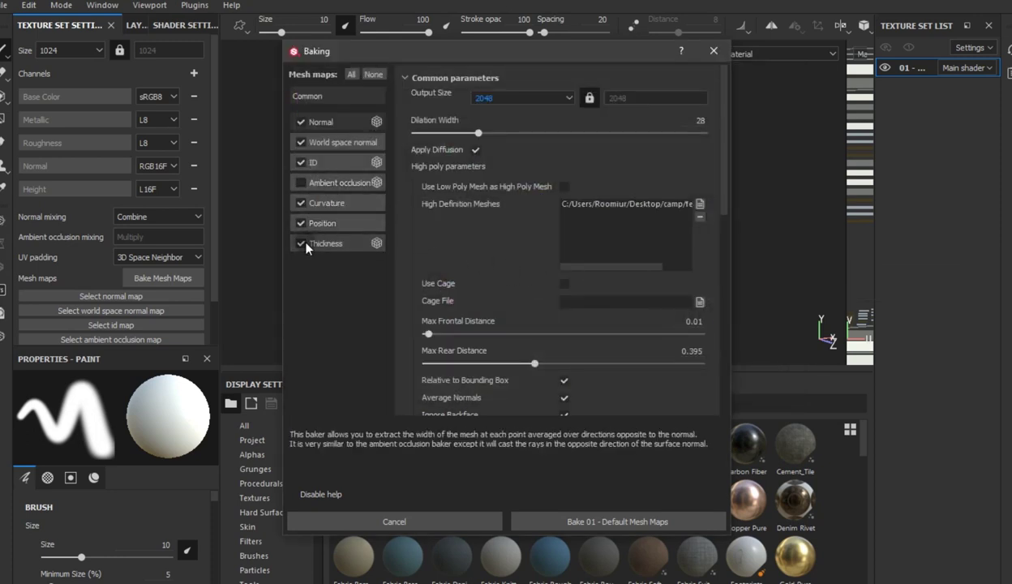
pyautogui.click(303, 245)
# Keep mesh matching on Always, set antialiasing to Subsampling 4x4 and bake
pyautogui.scroll(-3, 510, 312)
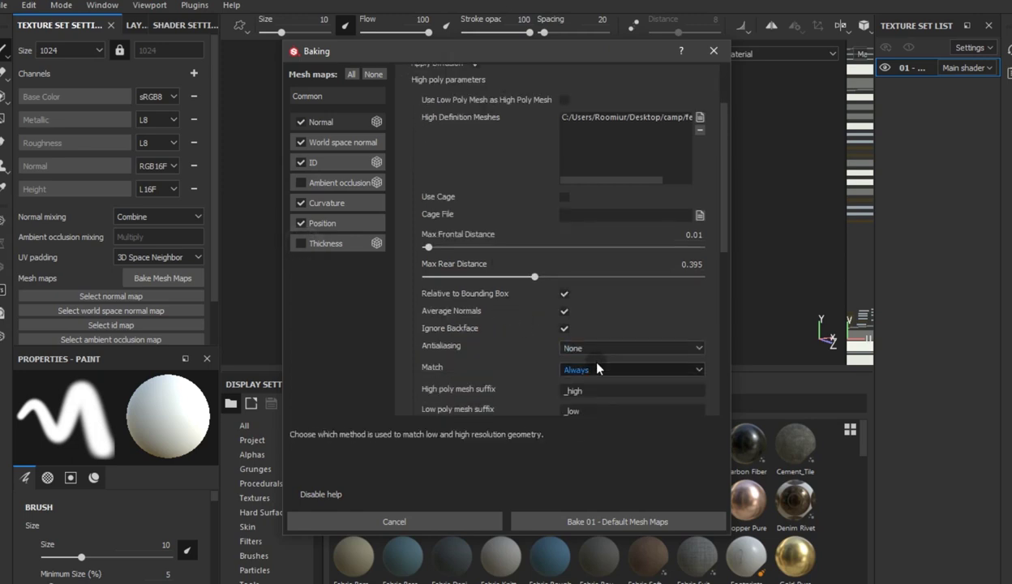
pyautogui.click(596, 368)
pyautogui.click(583, 383)
pyautogui.click(602, 388)
pyautogui.click(578, 344)
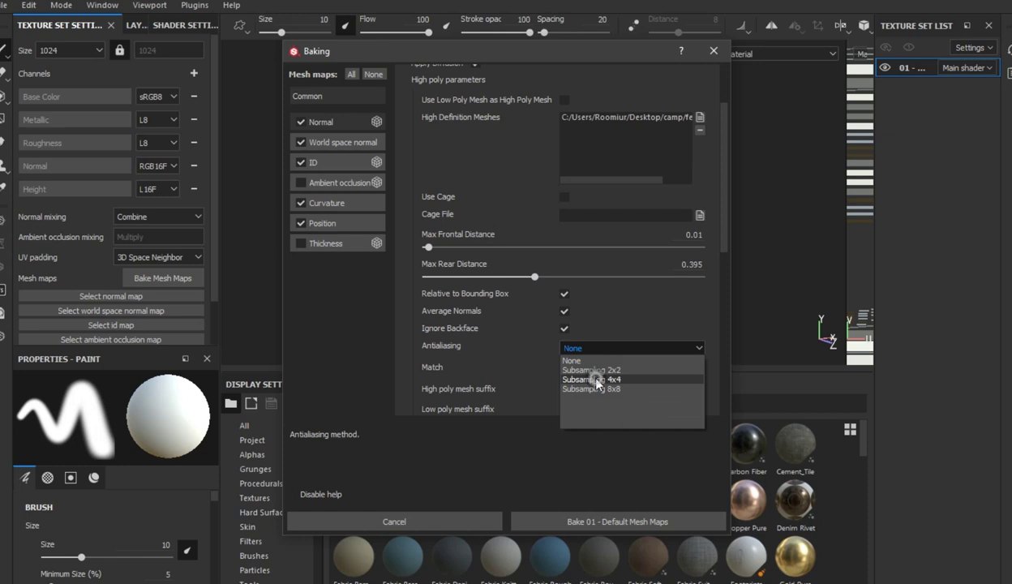
pyautogui.click(594, 373)
pyautogui.scroll(2, 525, 376)
pyautogui.scroll(-3, 555, 413)
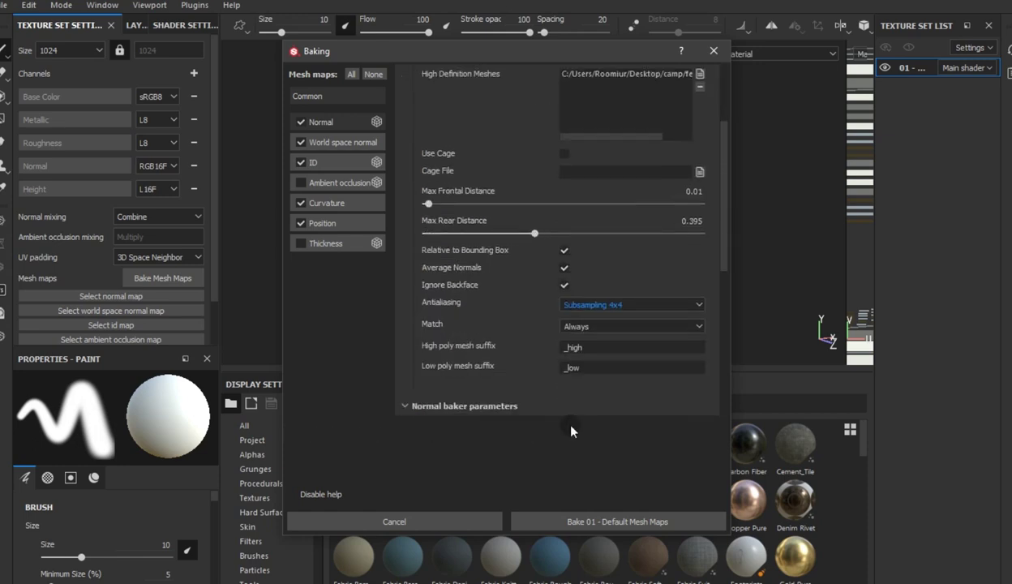
pyautogui.click(607, 521)
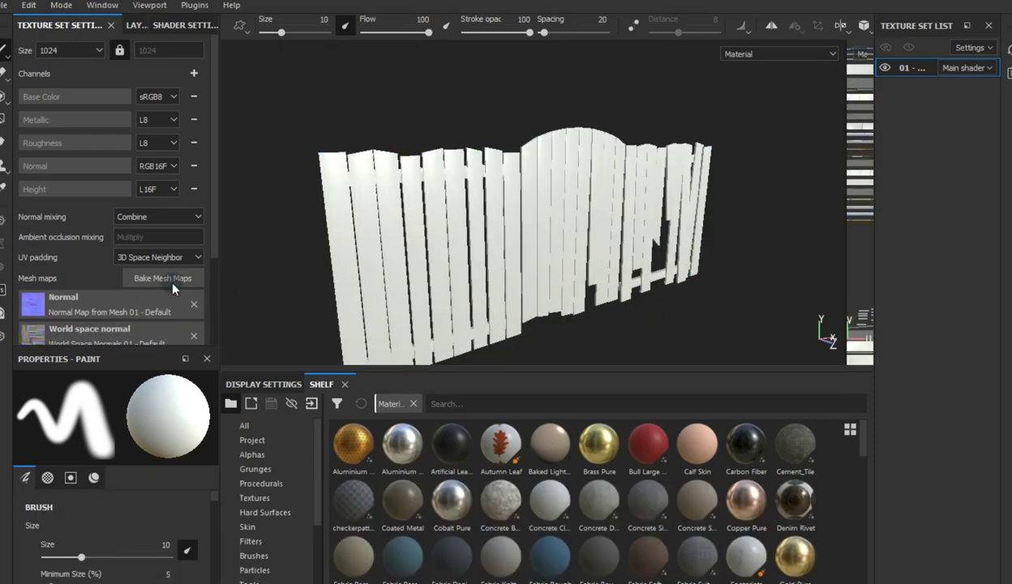
# Bake only the ambient occlusion and thickness mesh maps, with antialiasing set to None
pyautogui.click(161, 273)
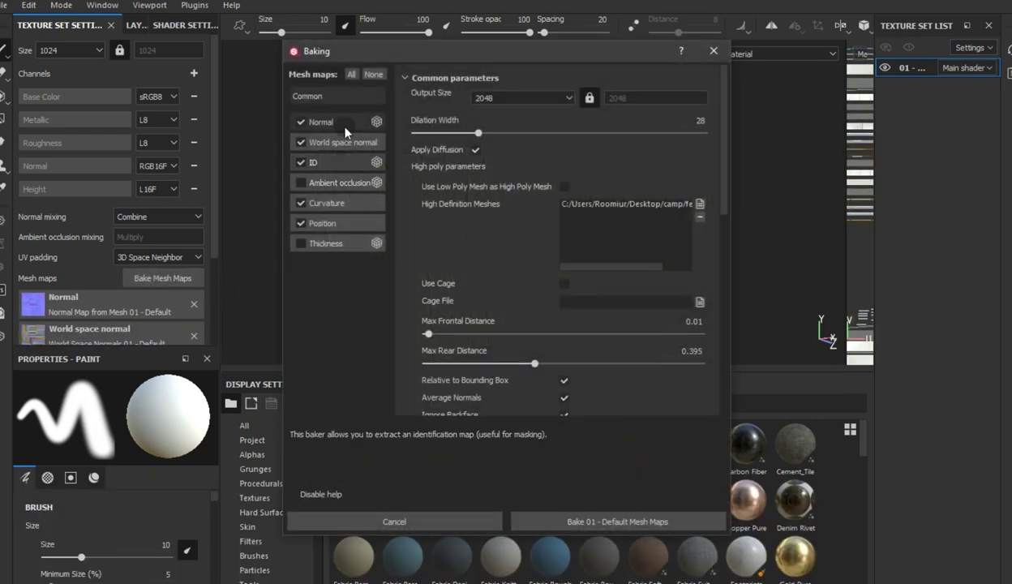
pyautogui.click(372, 73)
pyautogui.click(301, 182)
pyautogui.click(301, 244)
pyautogui.scroll(-1, 571, 358)
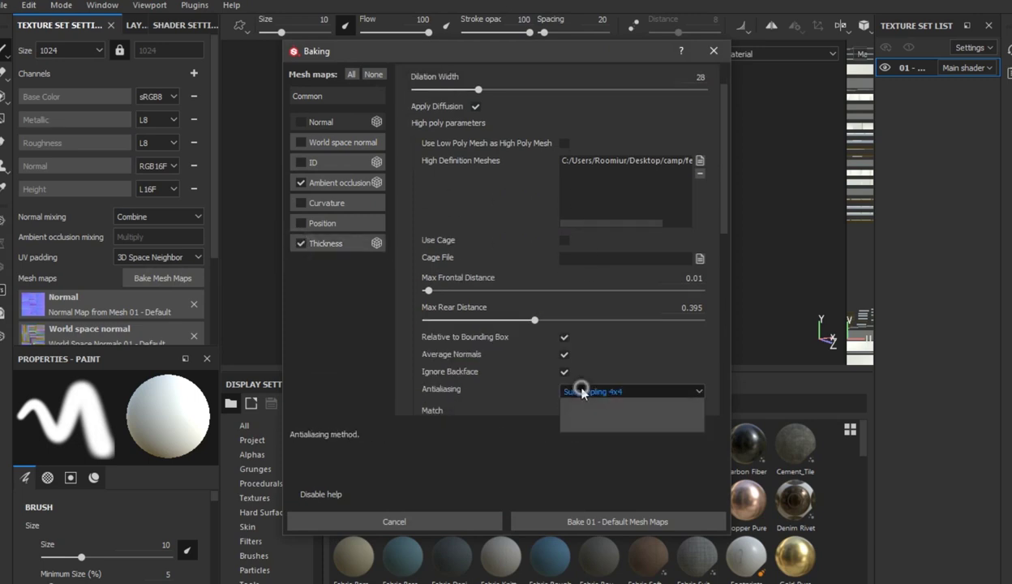
pyautogui.click(579, 387)
pyautogui.click(574, 398)
pyautogui.click(601, 522)
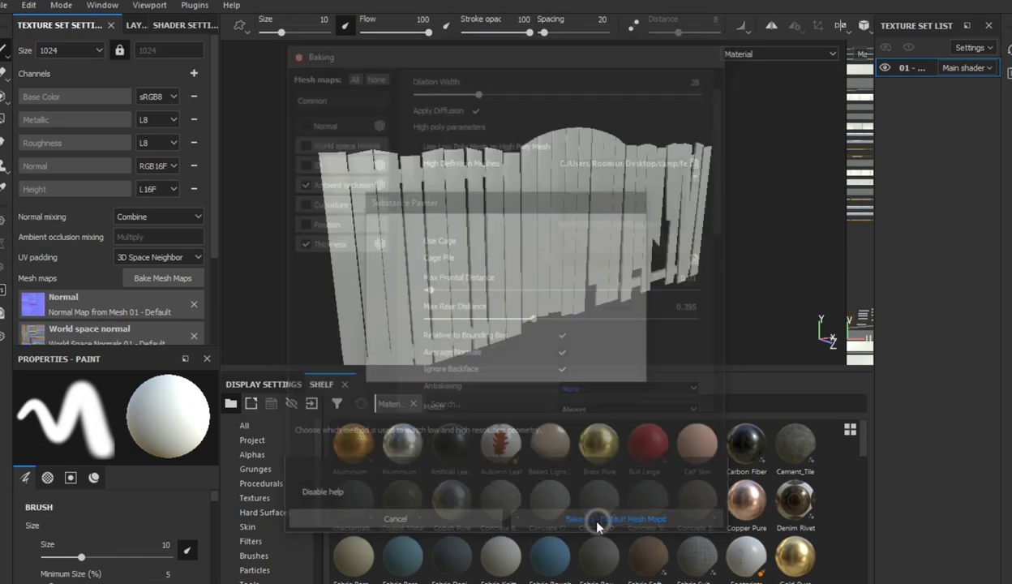
pyautogui.click(600, 369)
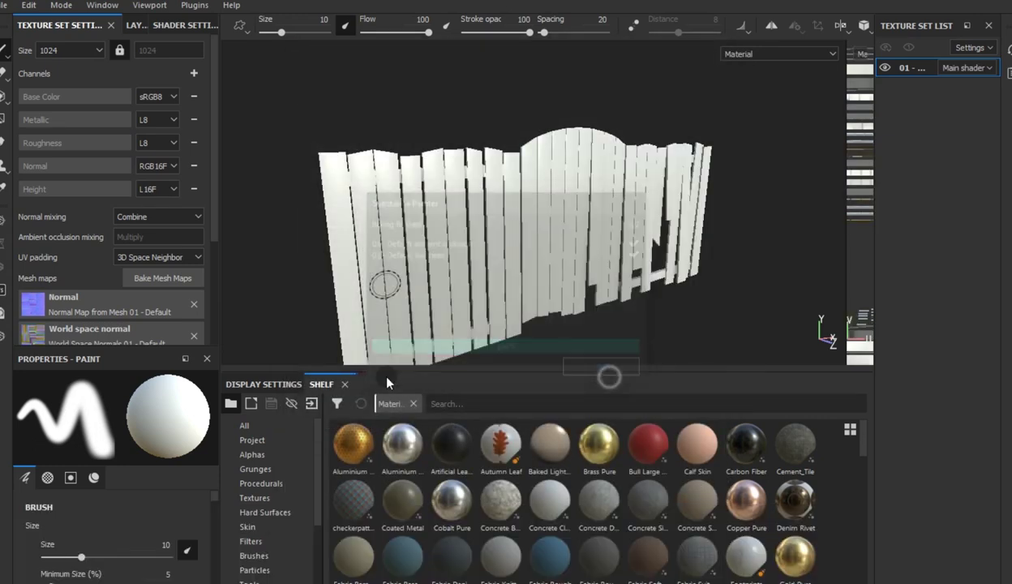
# Show the baked maps in the Project shelf and orbit the fence to an angled view
pyautogui.click(251, 440)
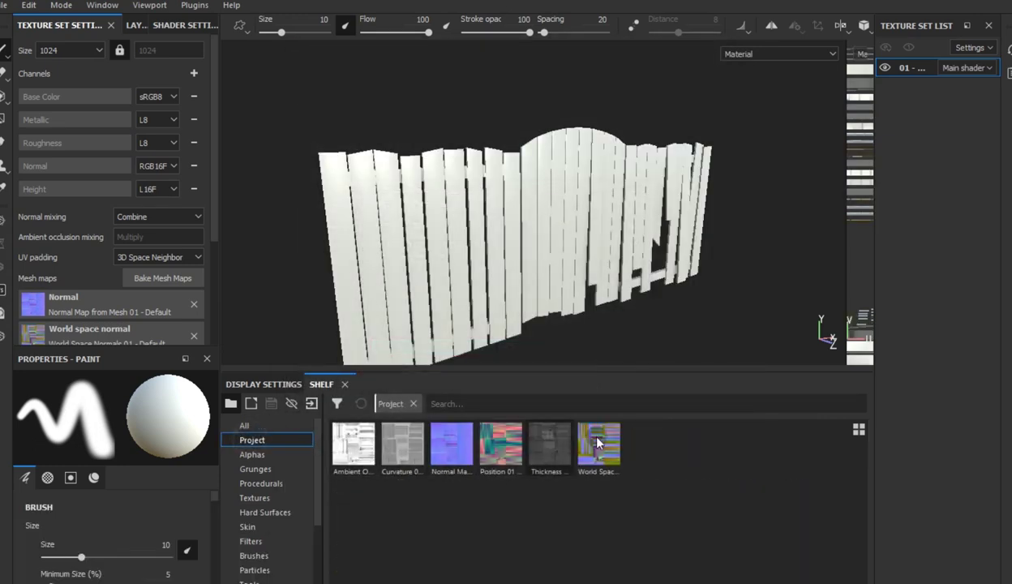
pyautogui.keyDown('alt'); pyautogui.moveTo(486, 243); pyautogui.dragTo(524, 287); pyautogui.keyUp('alt')
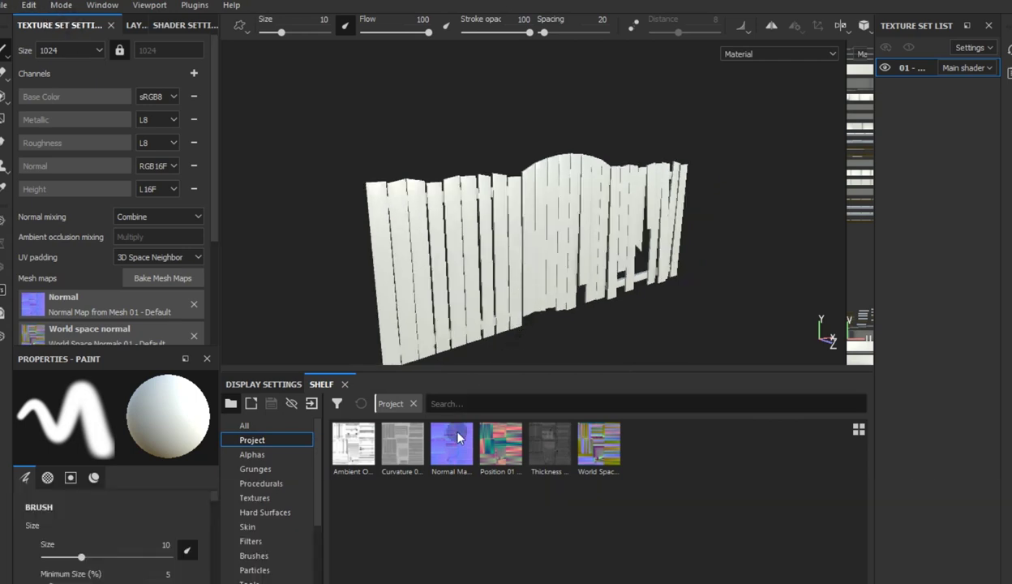
pyautogui.keyDown('alt'); pyautogui.moveTo(338, 327); pyautogui.dragTo(225, 159); pyautogui.keyUp('alt')
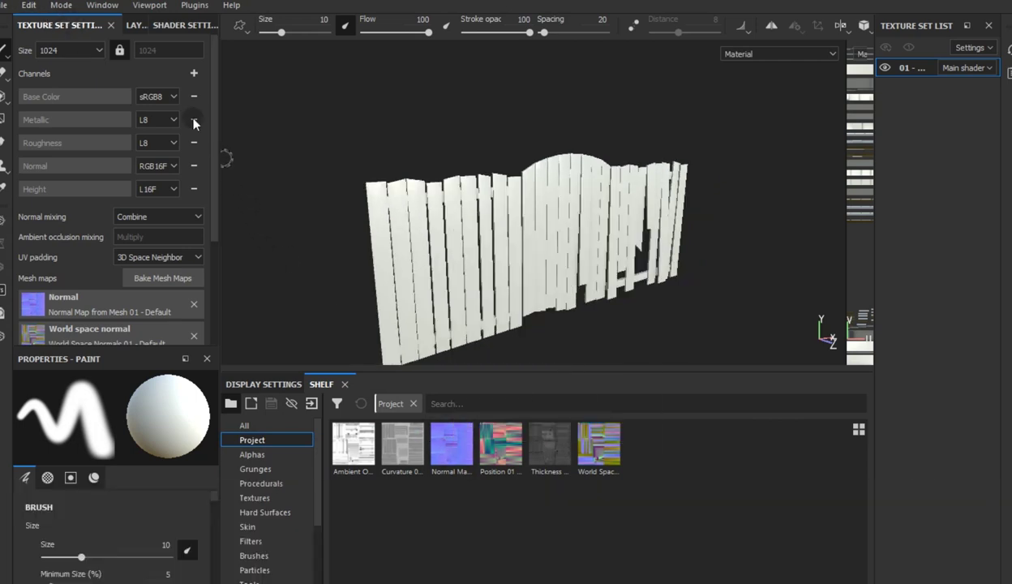
# Add two fill layers to the layer stack
pyautogui.click(136, 28)
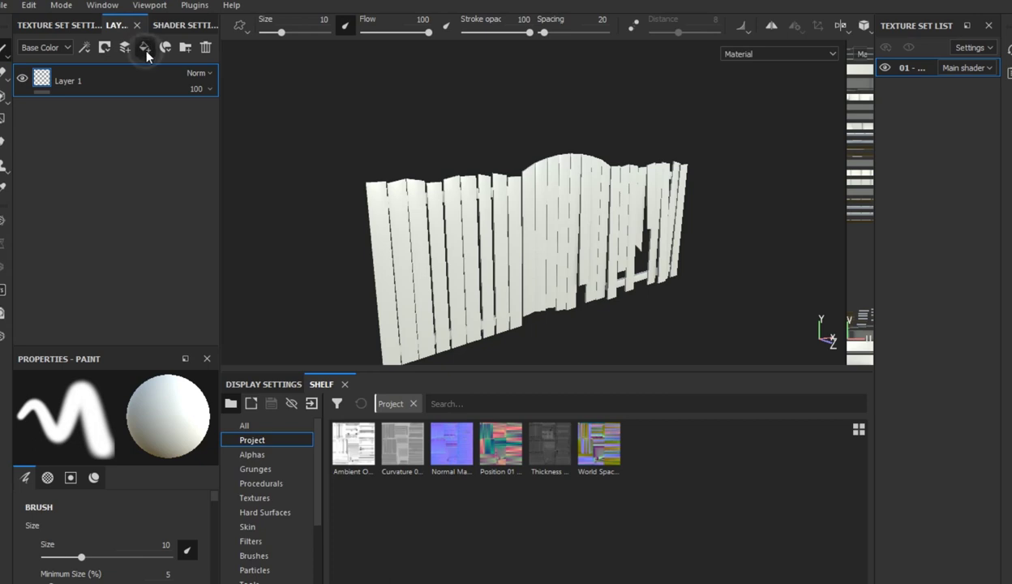
pyautogui.click(145, 49)
pyautogui.click(144, 48)
pyautogui.scroll(-3, 179, 487)
pyautogui.scroll(-2, 131, 434)
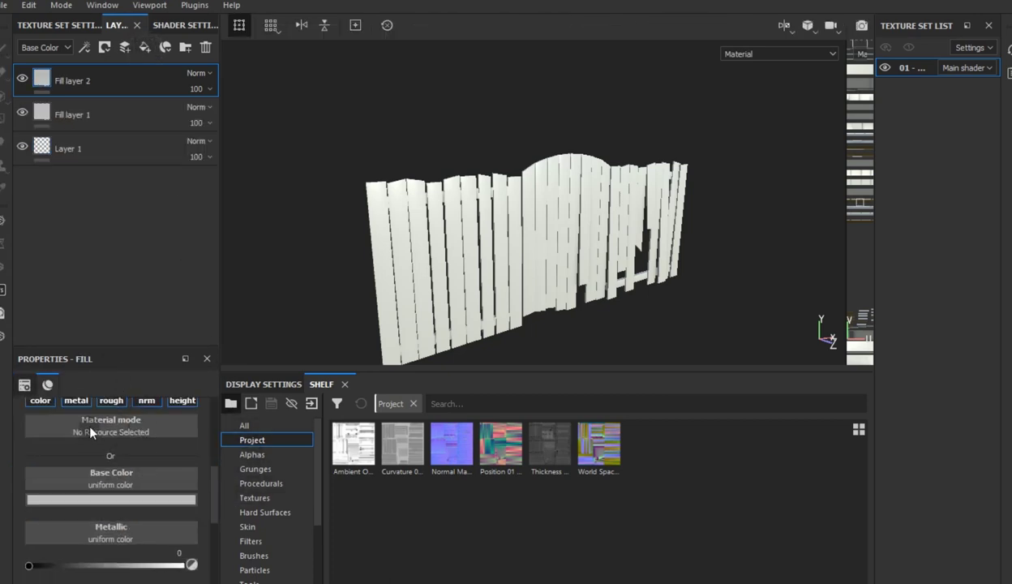
# Limit Fill layer 2 to base colour and use the baked ambient occlusion map as its colour
pyautogui.click(76, 400)
pyautogui.click(111, 400)
pyautogui.click(146, 400)
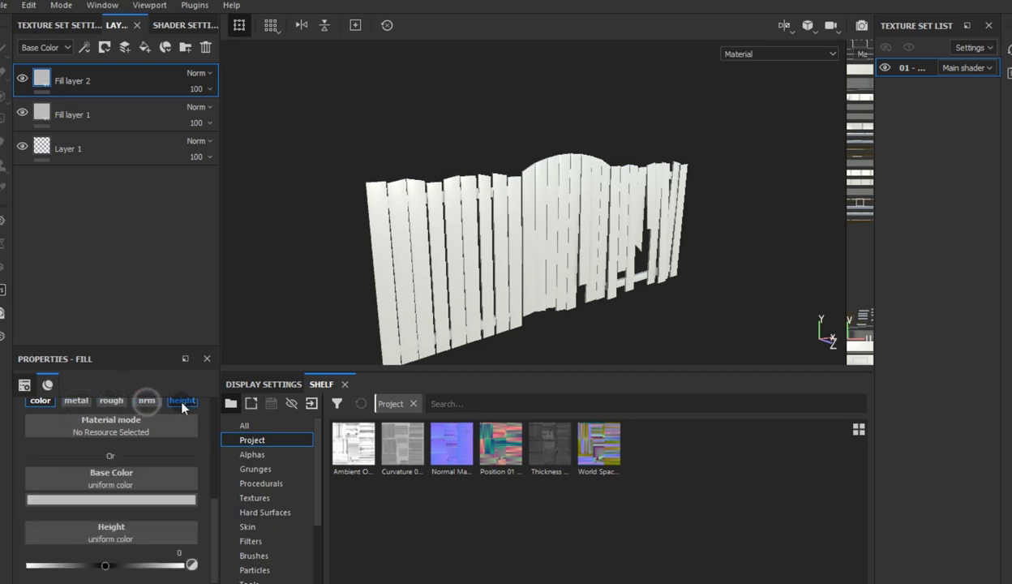
pyautogui.click(182, 401)
pyautogui.moveTo(356, 462); pyautogui.dragTo(150, 499)
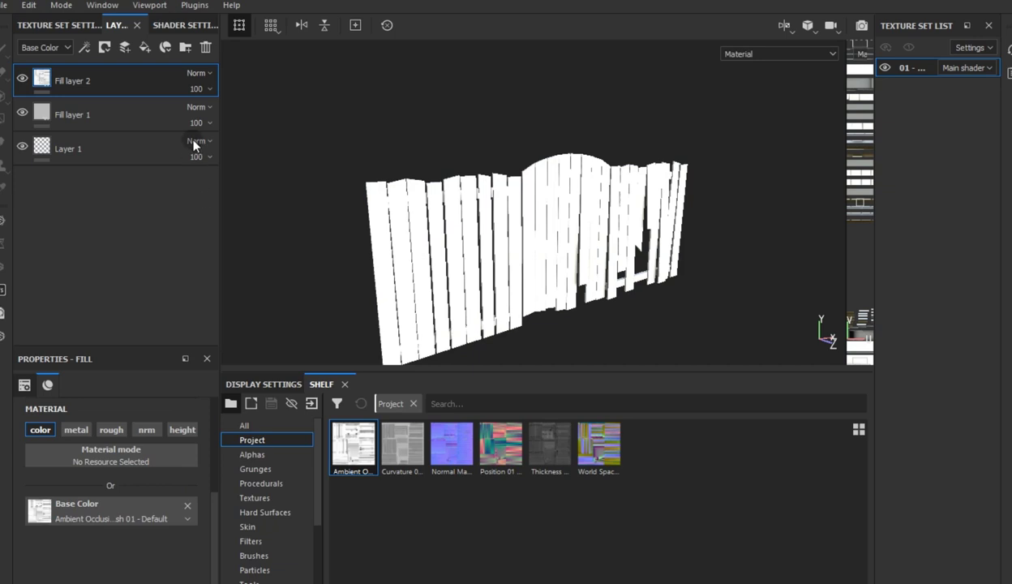
# Set Fill layer 2's blending to Multiply at 44 opacity
pyautogui.click(196, 73)
pyautogui.click(212, 148)
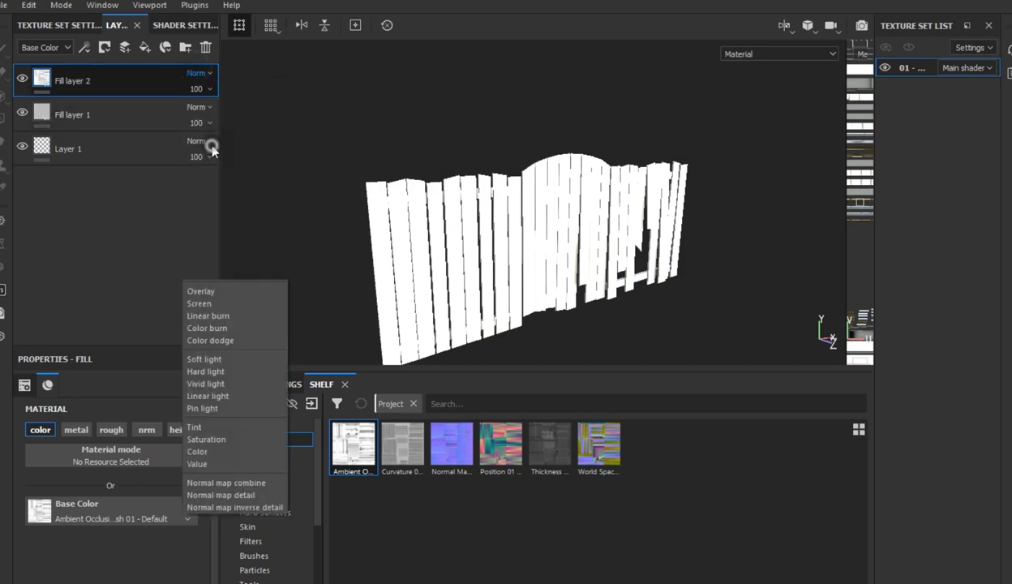
pyautogui.click(199, 88)
pyautogui.moveTo(206, 98); pyautogui.dragTo(215, 114)
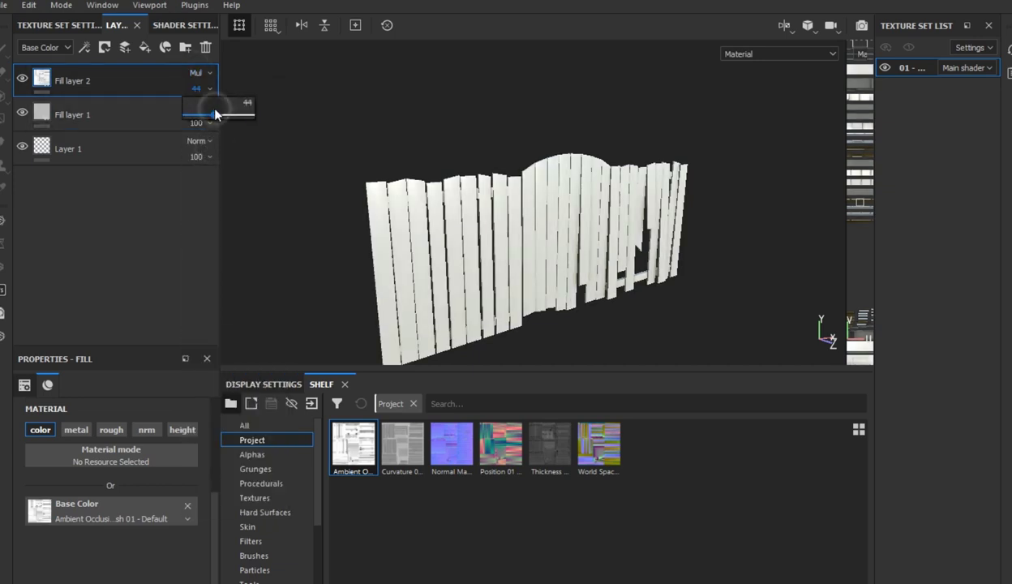
pyautogui.click(104, 122)
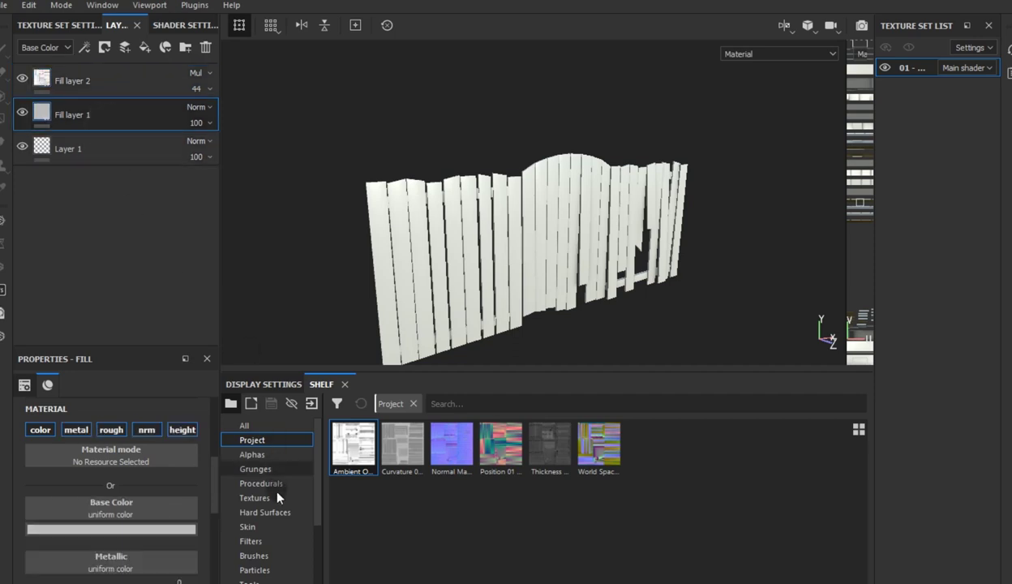
# Apply the Wood Rough material from the Materials shelf to Fill layer 1 and inspect the fence
pyautogui.scroll(-2, 277, 516)
pyautogui.click(267, 510)
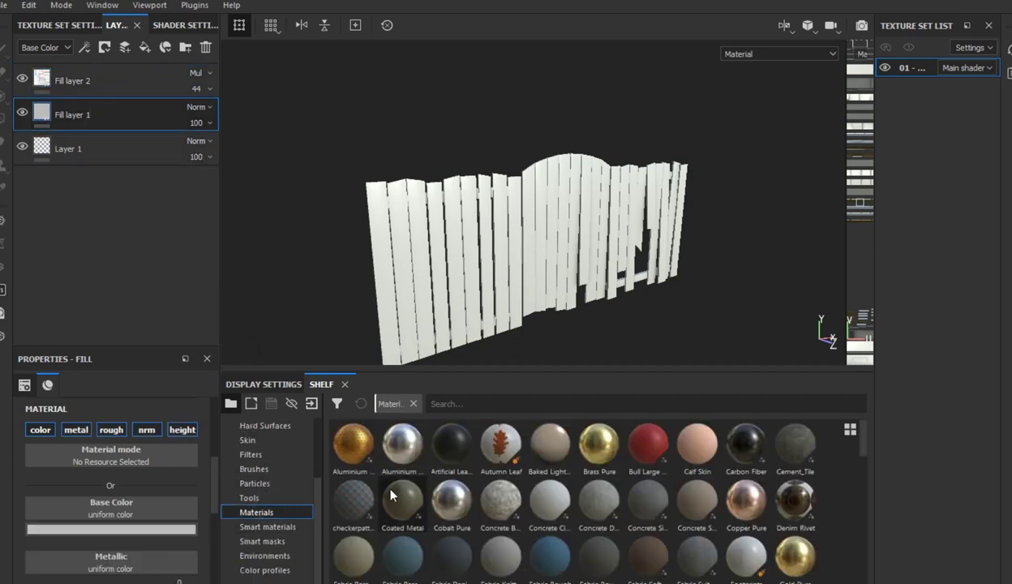
pyautogui.scroll(-5, 532, 506)
pyautogui.scroll(-5, 532, 506)
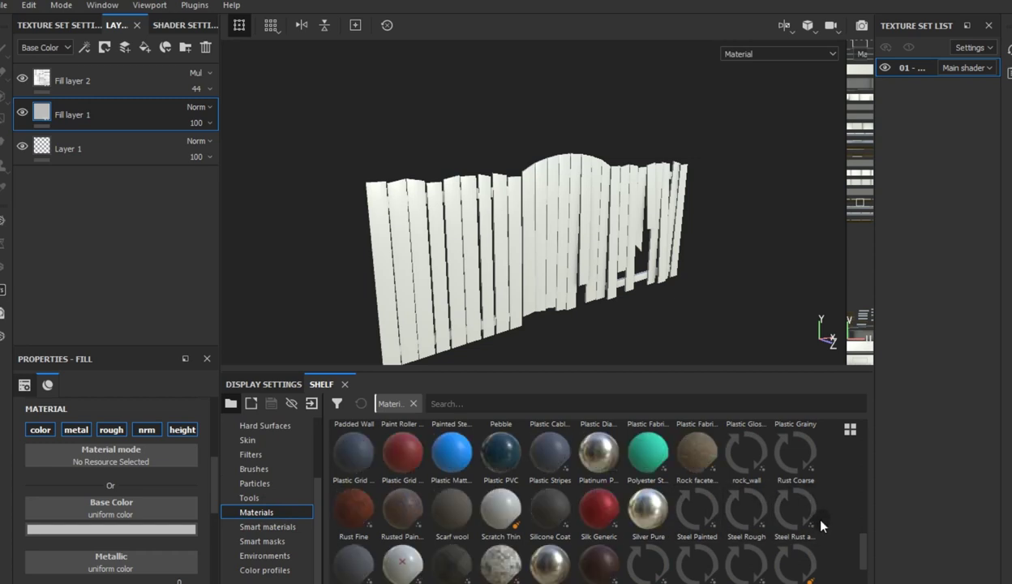
pyautogui.scroll(-1, 806, 520)
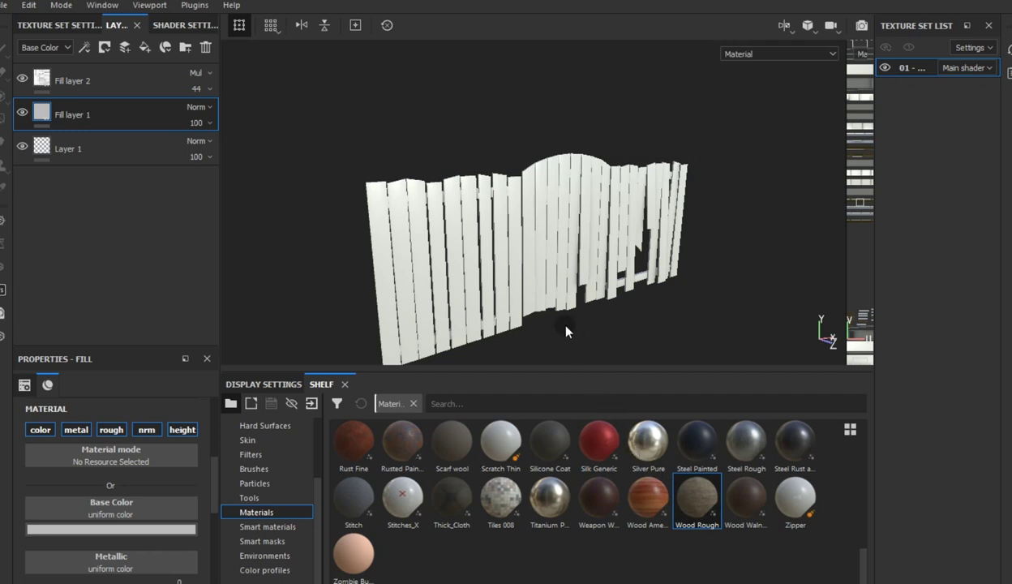
pyautogui.moveTo(566, 330); pyautogui.dragTo(517, 301)
pyautogui.keyDown('alt'); pyautogui.moveTo(483, 272); pyautogui.dragTo(497, 242); pyautogui.keyUp('alt')
pyautogui.scroll(2, 499, 234)
pyautogui.scroll(2, 501, 233)
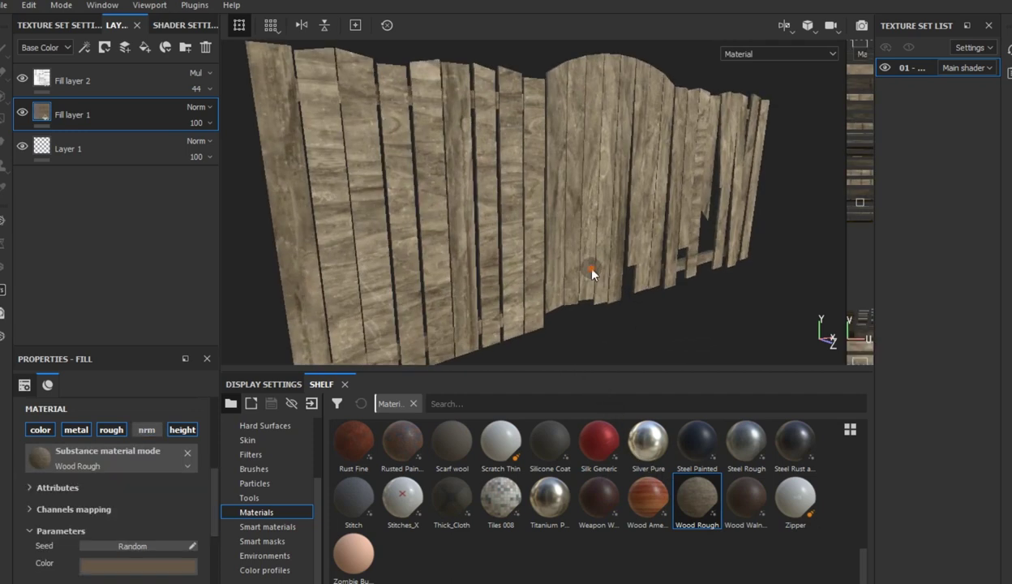
pyautogui.keyDown('alt'); pyautogui.moveTo(591, 274); pyautogui.dragTo(367, 342); pyautogui.keyUp('alt')
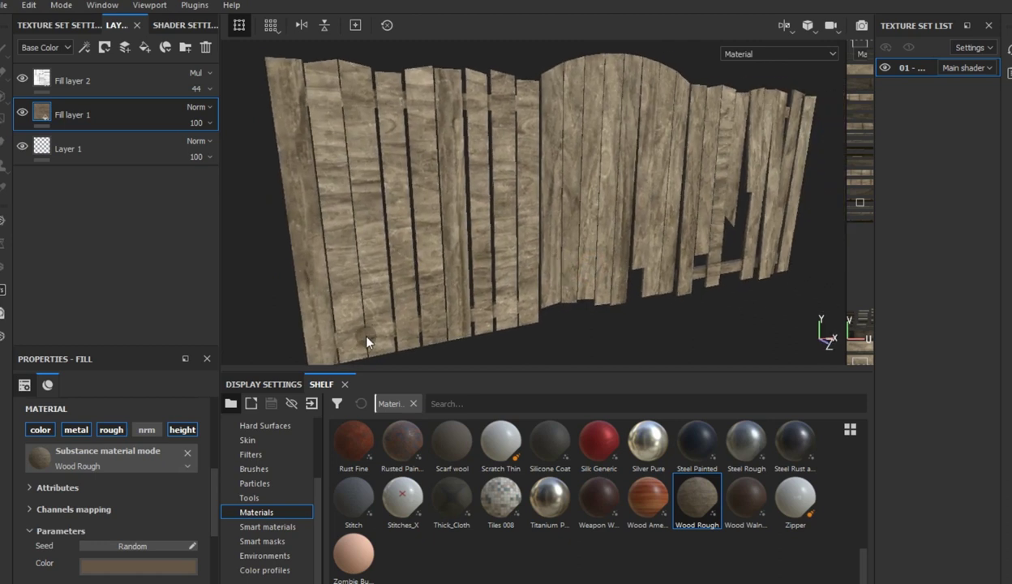
# Exclude the metallic channel from the Wood Rough fill
pyautogui.click(78, 429)
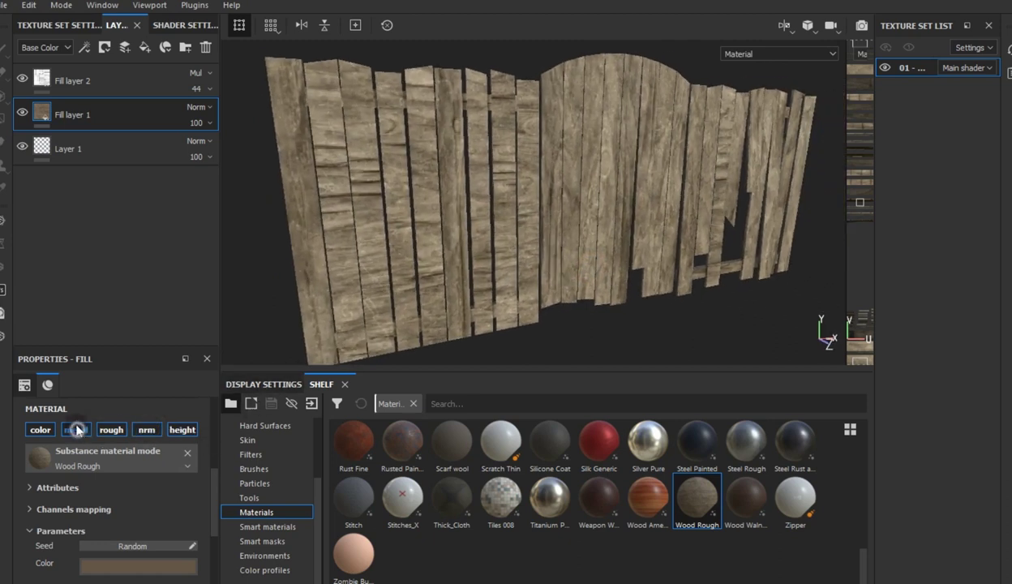
pyautogui.moveTo(97, 354); pyautogui.dragTo(94, 210)
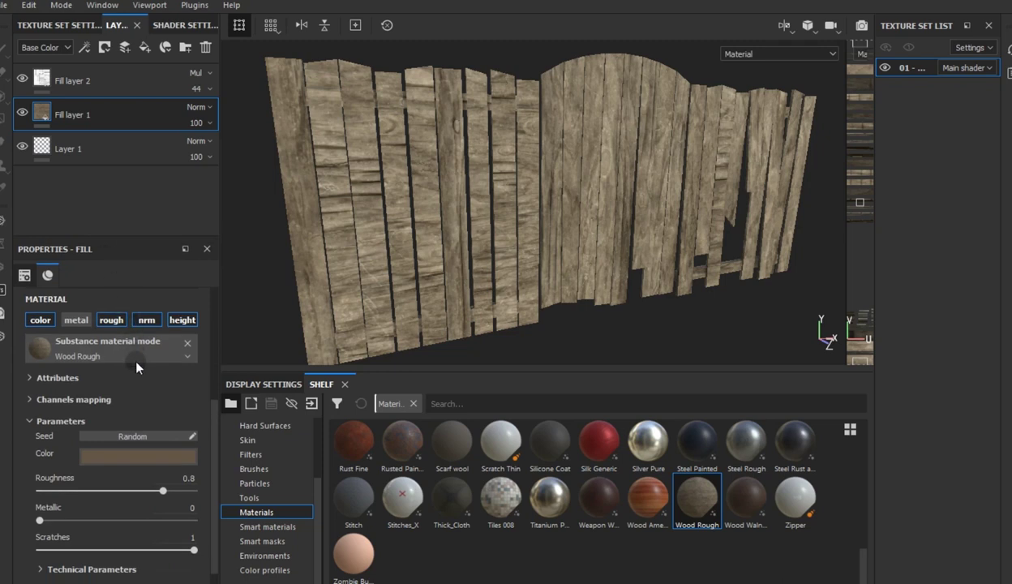
pyautogui.scroll(1, 81, 343)
pyautogui.scroll(3, 81, 343)
# Project the wood tri-planar with the manipulator hidden, at scale 4 and rotation 90
pyautogui.click(104, 313)
pyautogui.click(99, 332)
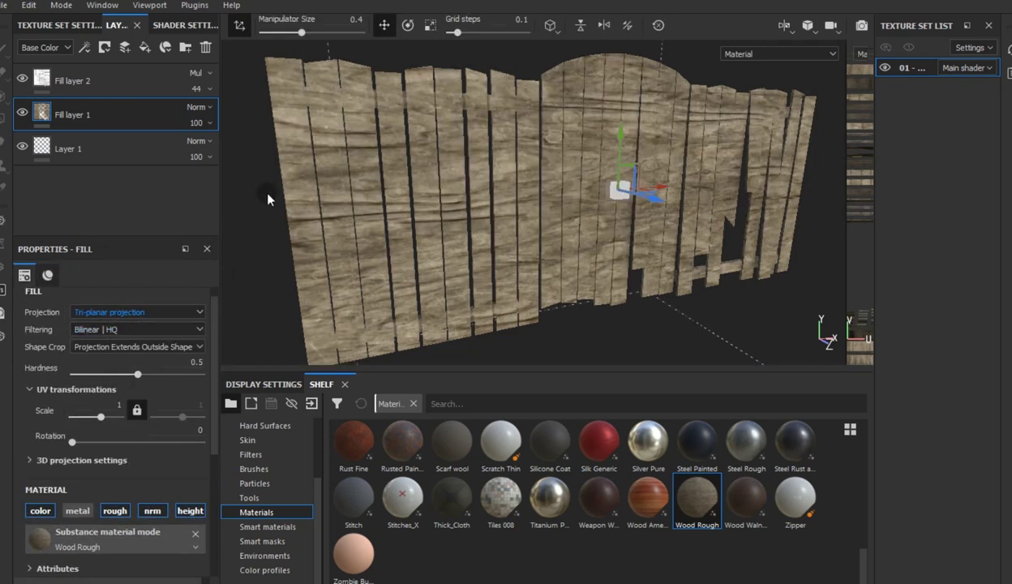
pyautogui.click(237, 29)
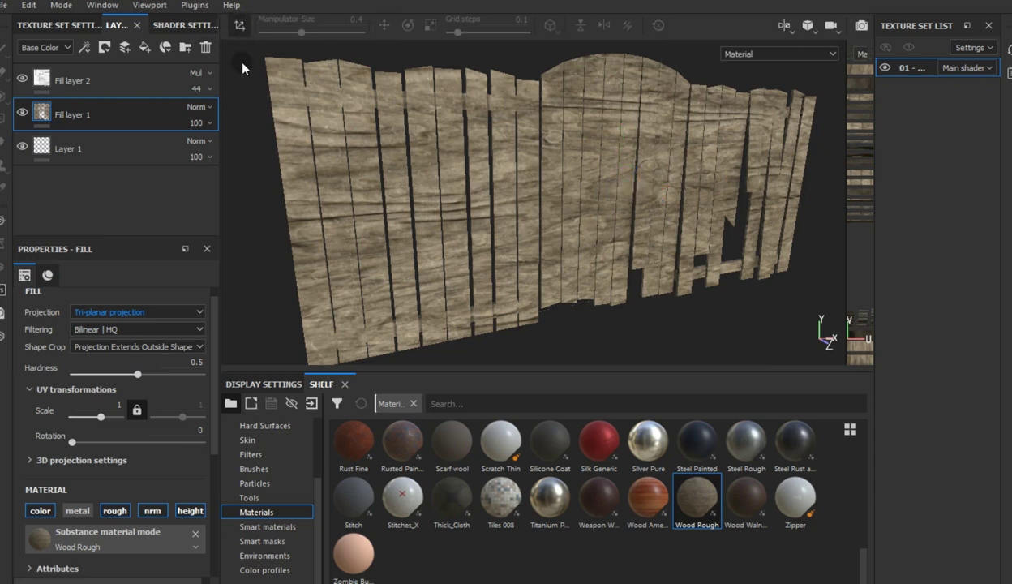
pyautogui.click(103, 408)
pyautogui.write('4')
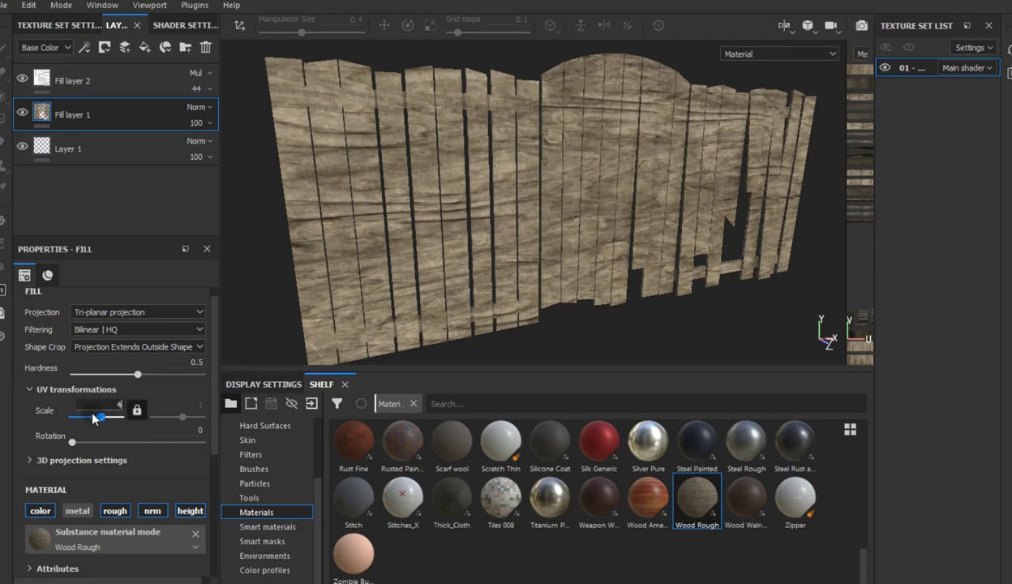
pyautogui.press('Return')
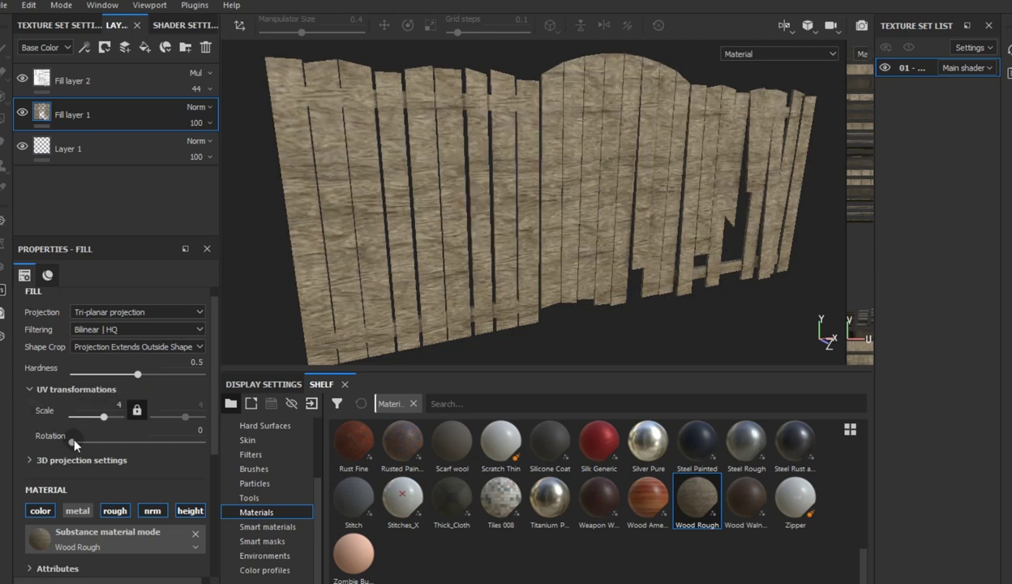
pyautogui.click(192, 430)
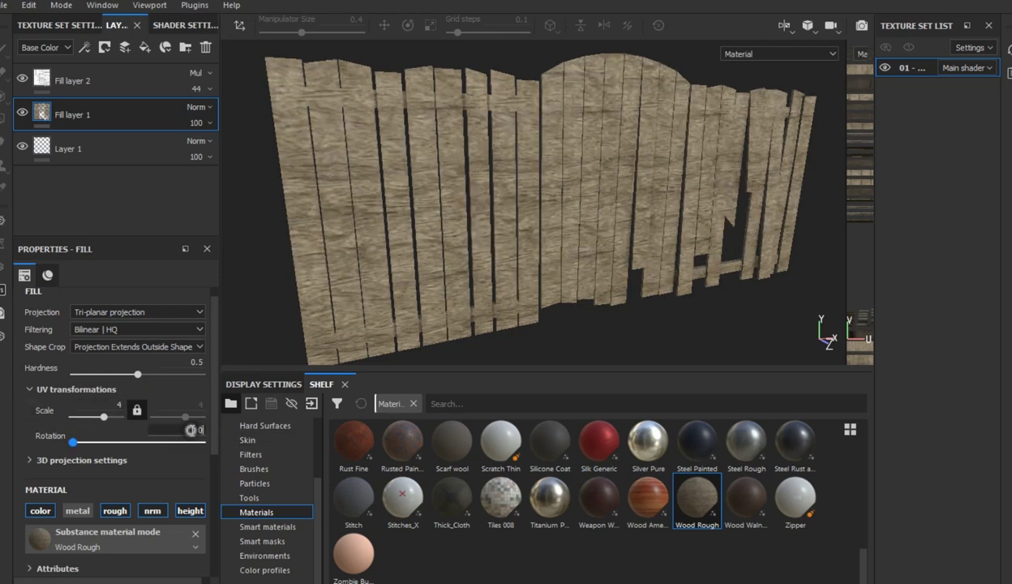
pyautogui.write('90')
pyautogui.click(166, 471)
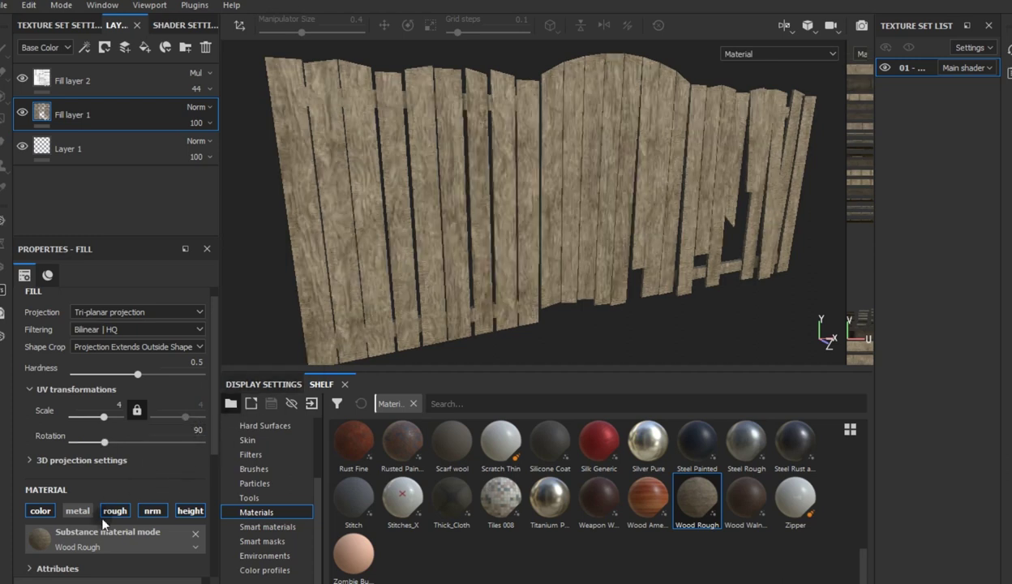
pyautogui.moveTo(425, 233)
pyautogui.keyDown('alt'); pyautogui.mouseDown()
pyautogui.moveTo(592, 282)
pyautogui.moveTo(610, 268)
pyautogui.moveTo(554, 240)
pyautogui.moveTo(474, 233)
pyautogui.mouseUp(); pyautogui.keyUp('alt')
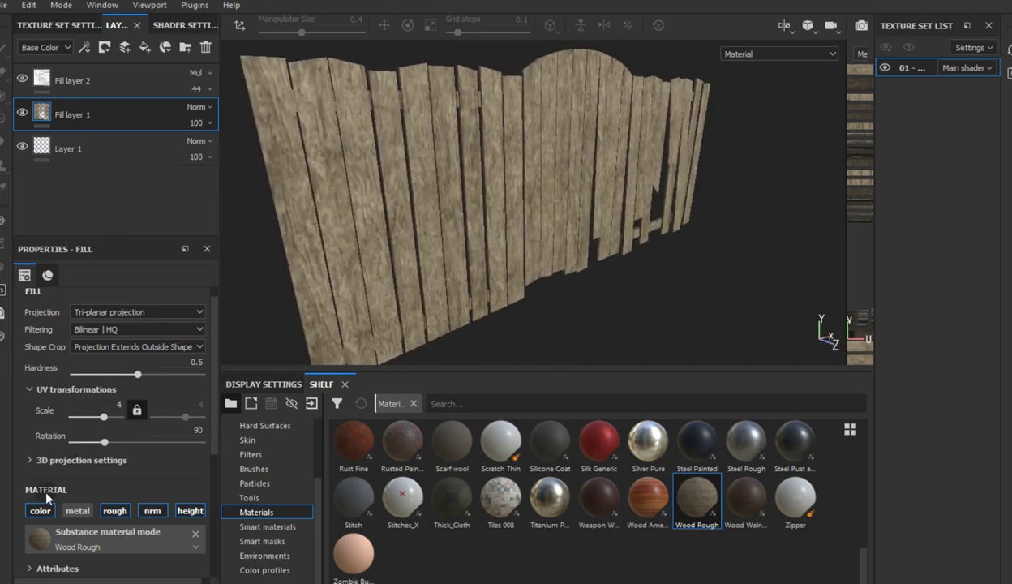
pyautogui.scroll(-4, 46, 498)
# Change the wood colour from brown to grey
pyautogui.scroll(-1, 56, 457)
pyautogui.click(121, 428)
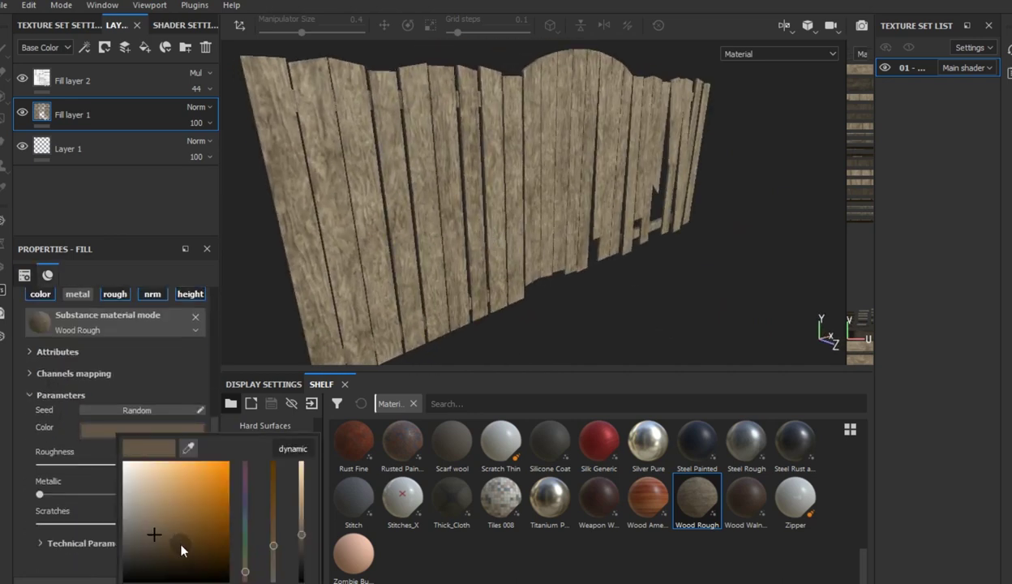
pyautogui.moveTo(133, 556)
pyautogui.mouseDown()
pyautogui.moveTo(124, 531)
pyautogui.moveTo(138, 529)
pyautogui.mouseUp()
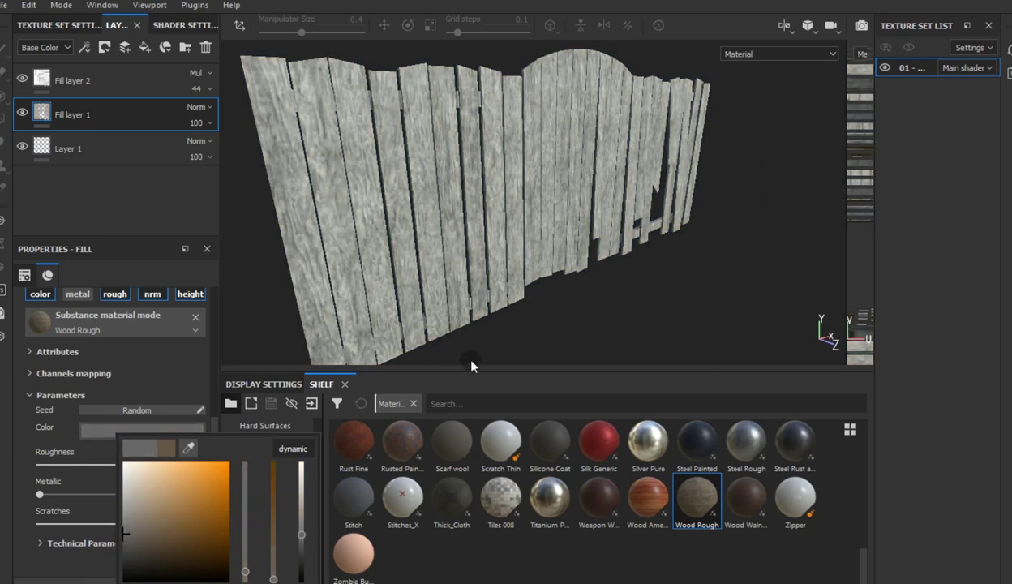
pyautogui.moveTo(434, 231)
pyautogui.keyDown('alt'); pyautogui.mouseDown()
pyautogui.moveTo(571, 256)
pyautogui.moveTo(374, 224)
pyautogui.mouseUp(); pyautogui.keyUp('alt')
# Set the wood's roughness to 0.82 and its normal intensity to 0.5
pyautogui.scroll(5, 406, 208)
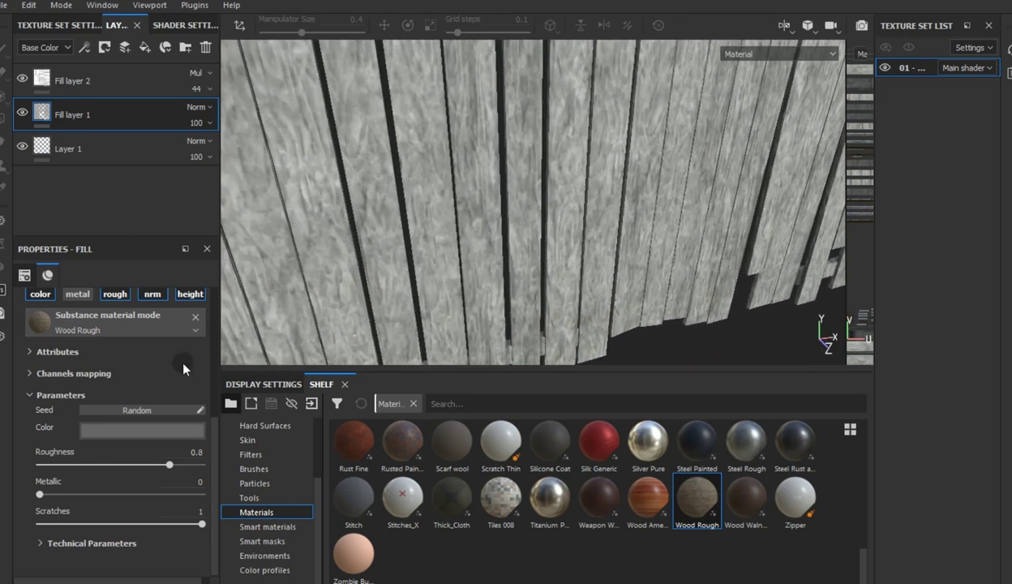
pyautogui.scroll(-3, 429, 316)
pyautogui.scroll(-2, 437, 304)
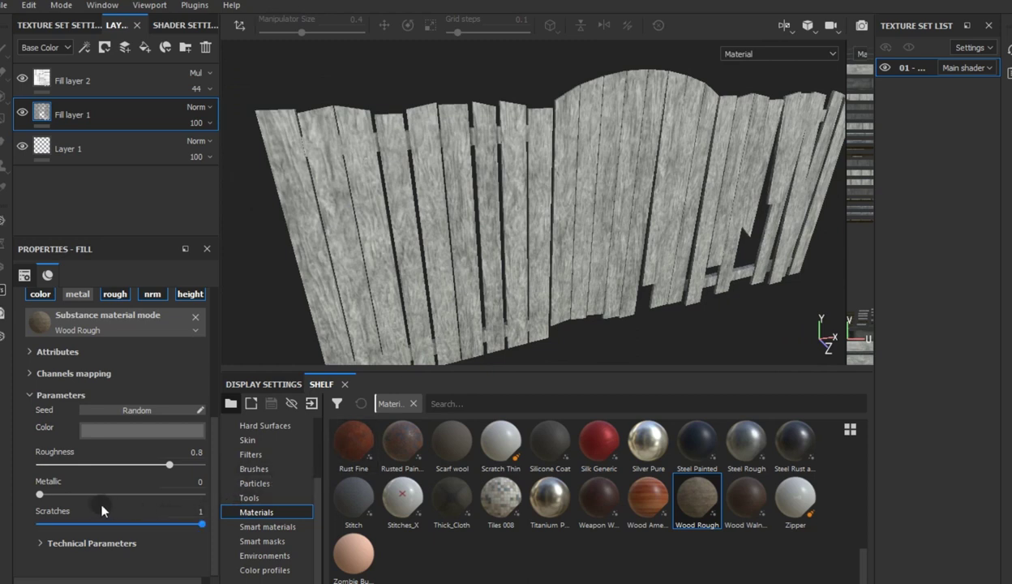
pyautogui.click(127, 465)
pyautogui.click(81, 542)
pyautogui.scroll(-2, 111, 533)
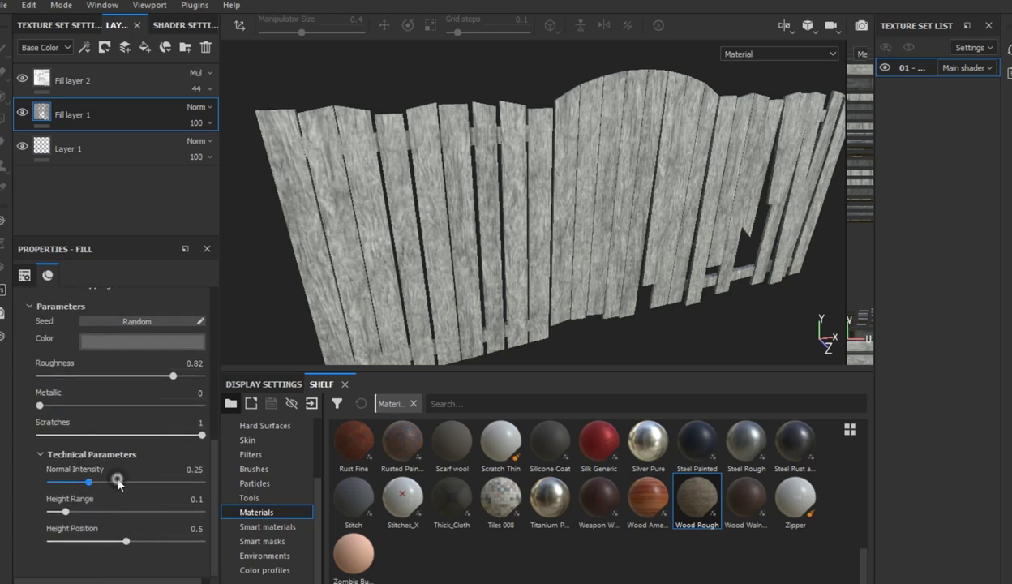
pyautogui.moveTo(118, 483); pyautogui.dragTo(126, 483)
pyautogui.moveTo(442, 231)
pyautogui.keyDown('alt'); pyautogui.mouseDown()
pyautogui.moveTo(534, 210)
pyautogui.moveTo(254, 336)
pyautogui.mouseUp(); pyautogui.keyUp('alt')
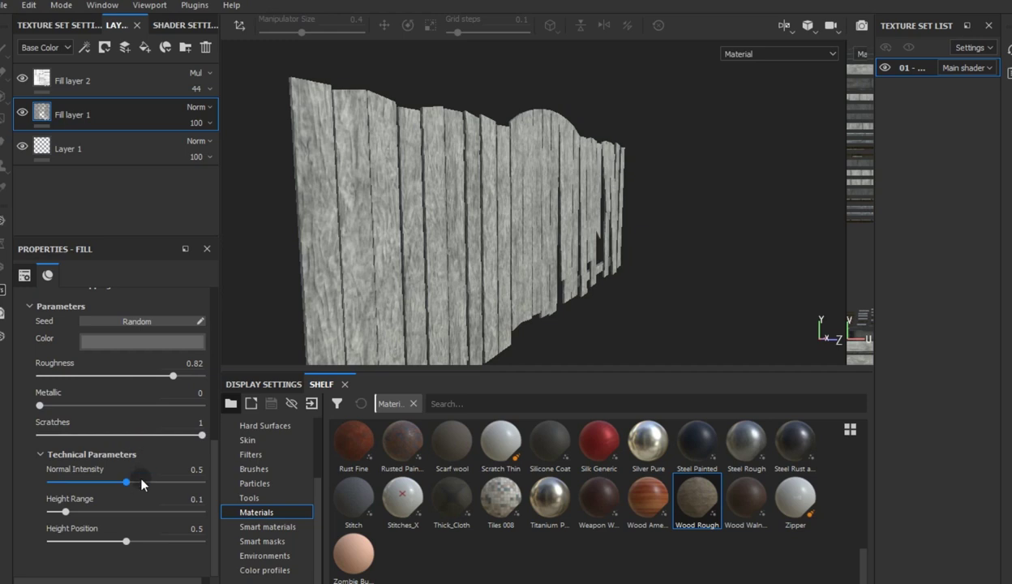
# Duplicate Fill layer 1 as Fill layer 1 copy 1 and delete the blank Fill layer 3
pyautogui.click(141, 49)
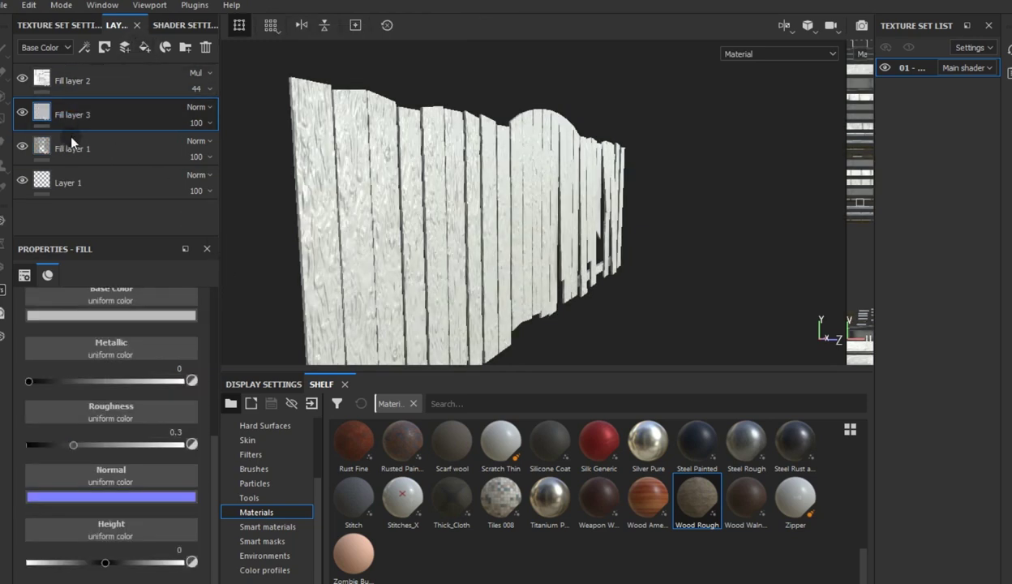
pyautogui.rightClick(70, 142)
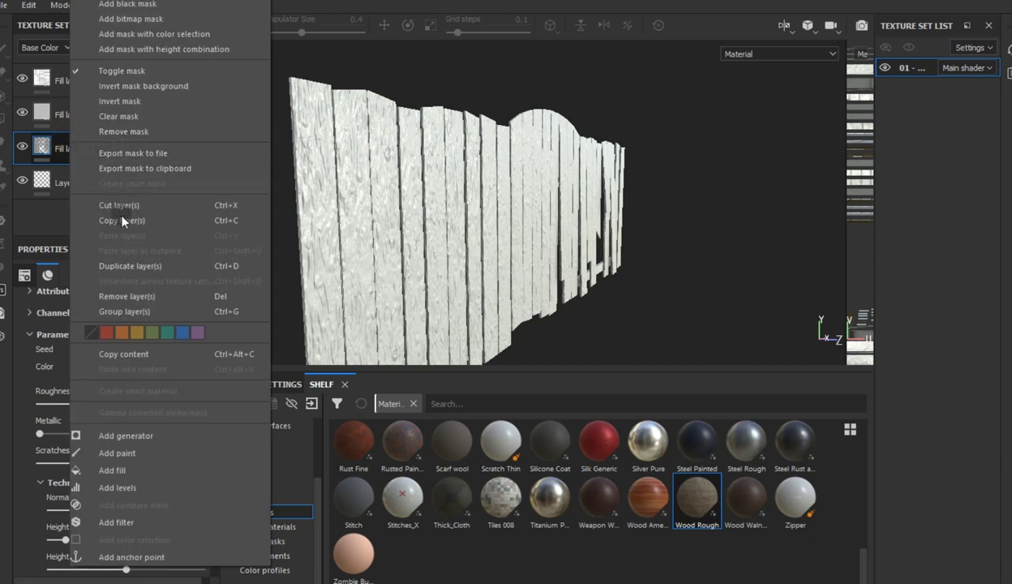
pyautogui.click(119, 267)
pyautogui.click(90, 117)
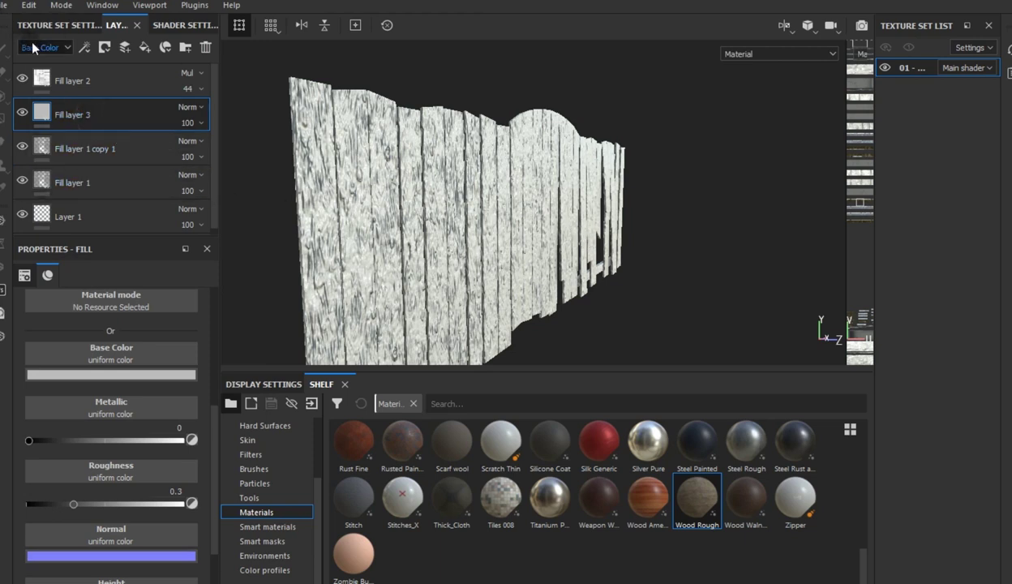
pyautogui.press('Delete')
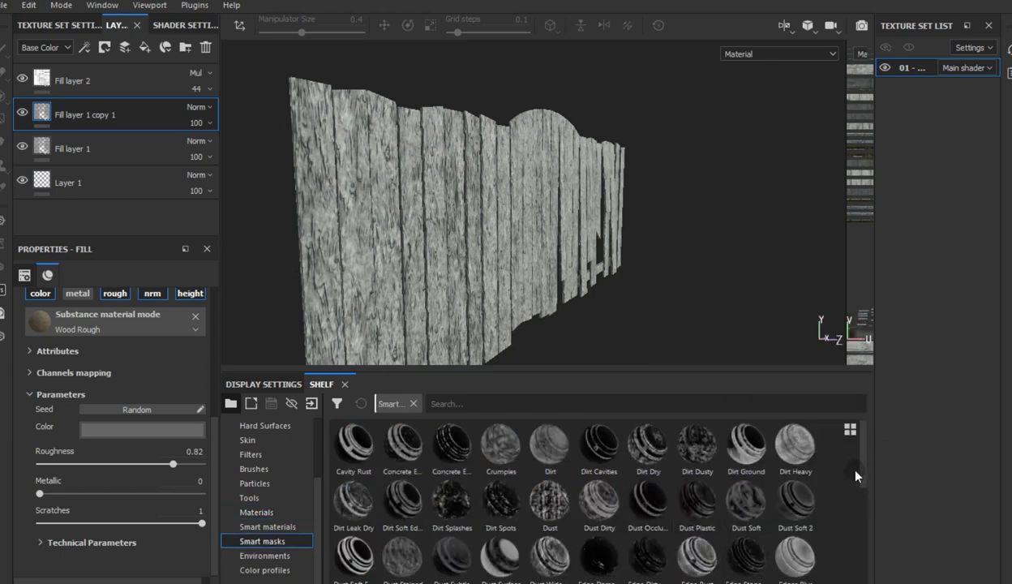
# Apply the Dust Occlusion smart mask to Fill layer 1 copy 1 and tint its colour muted brown
pyautogui.moveTo(657, 509)
pyautogui.mouseDown()
pyautogui.moveTo(13, 102)
pyautogui.moveTo(122, 109)
pyautogui.mouseUp()
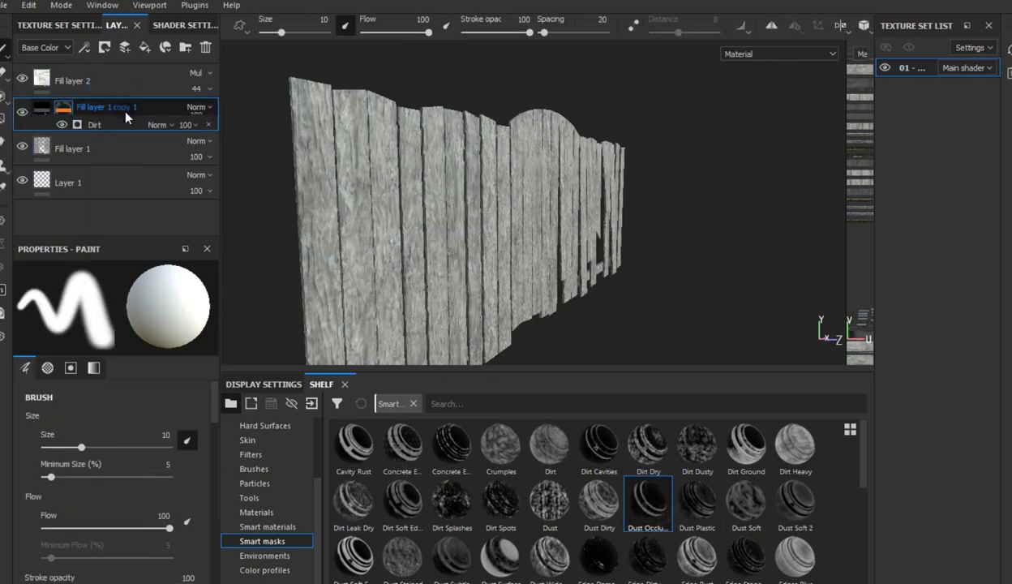
pyautogui.keyDown('alt'); pyautogui.moveTo(460, 248); pyautogui.dragTo(381, 252); pyautogui.keyUp('alt')
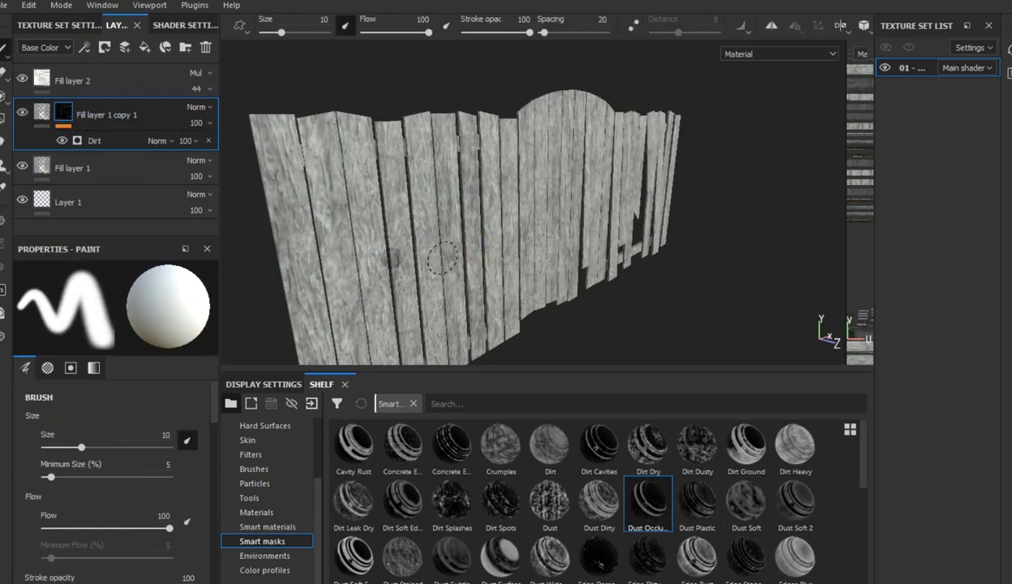
pyautogui.click(47, 113)
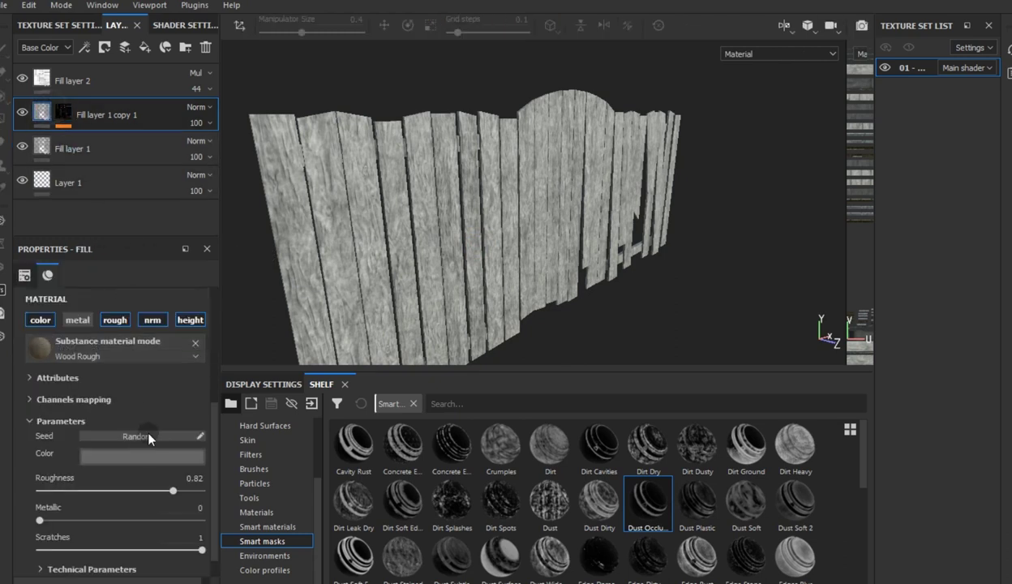
pyautogui.click(134, 456)
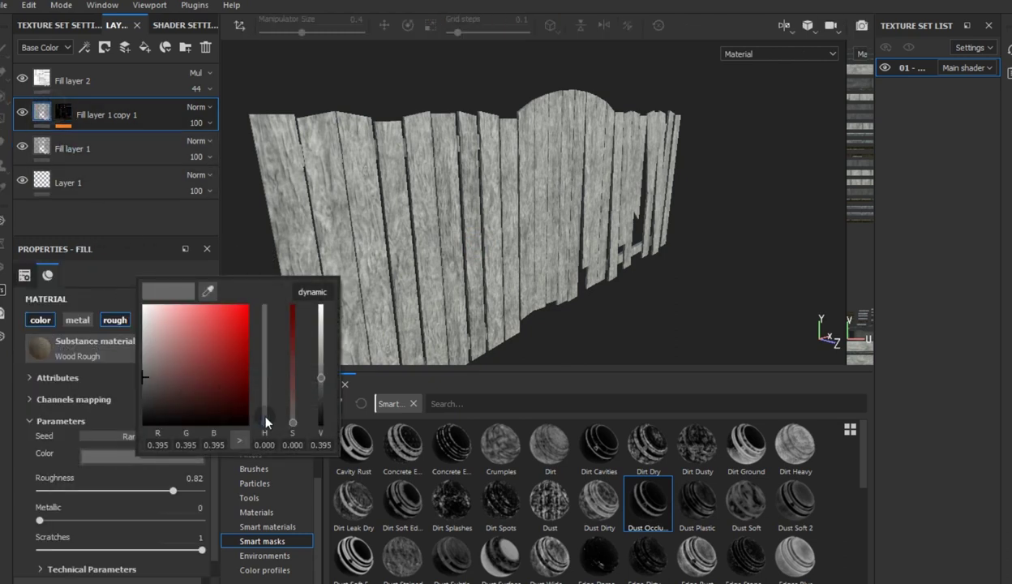
pyautogui.moveTo(266, 416); pyautogui.dragTo(264, 415)
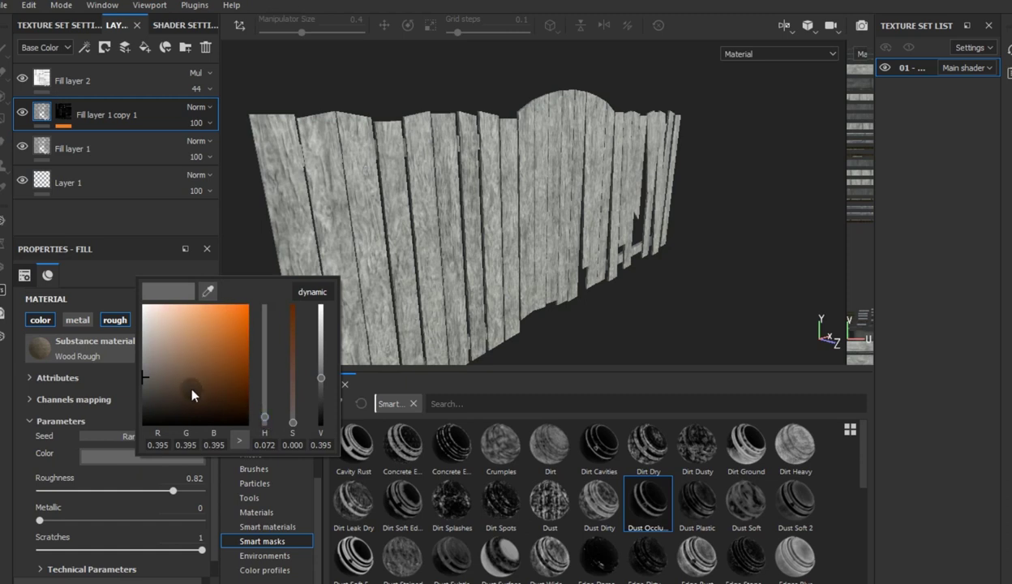
pyautogui.click(171, 392)
pyautogui.moveTo(171, 387); pyautogui.dragTo(179, 379)
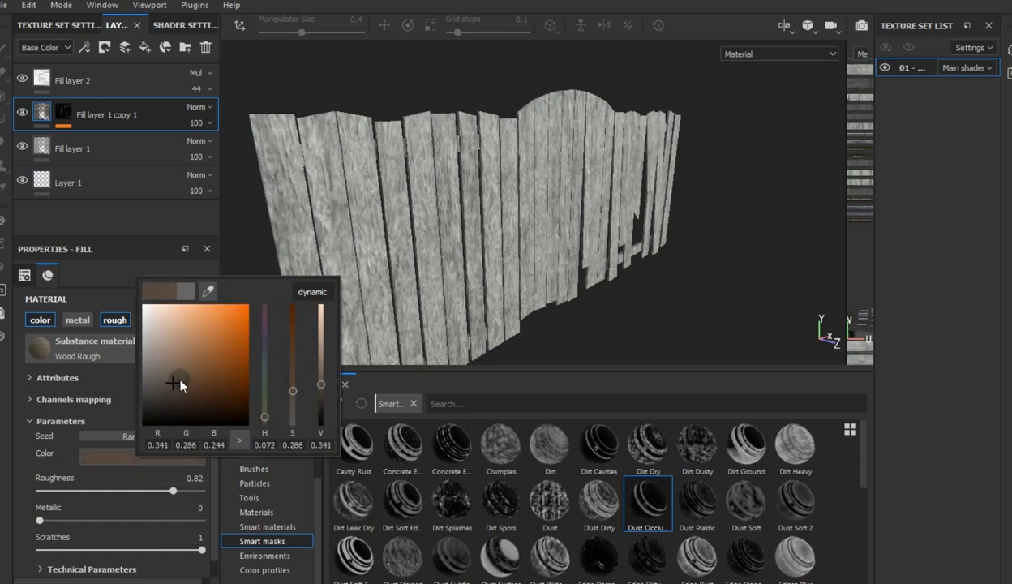
pyautogui.moveTo(61, 116); pyautogui.dragTo(62, 119)
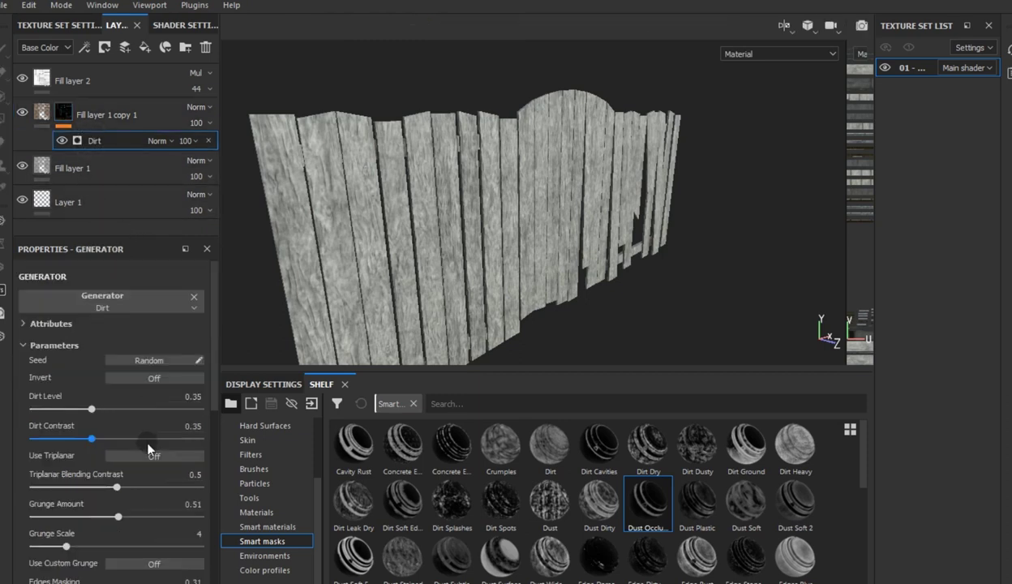
# Set the Dirt generator's Dirt Level to 0.68 and drop its Dirt Contrast almost to zero
pyautogui.moveTo(132, 412); pyautogui.dragTo(147, 414)
pyautogui.moveTo(470, 283)
pyautogui.keyDown('alt'); pyautogui.mouseDown()
pyautogui.moveTo(334, 259)
pyautogui.moveTo(529, 289)
pyautogui.moveTo(432, 307)
pyautogui.moveTo(207, 271)
pyautogui.moveTo(510, 288)
pyautogui.mouseUp(); pyautogui.keyUp('alt')
pyautogui.scroll(3, 405, 271)
pyautogui.scroll(-3, 432, 306)
pyautogui.moveTo(436, 294)
pyautogui.keyDown('alt'); pyautogui.mouseDown()
pyautogui.moveTo(440, 310)
pyautogui.moveTo(425, 323)
pyautogui.moveTo(339, 279)
pyautogui.mouseUp(); pyautogui.keyUp('alt')
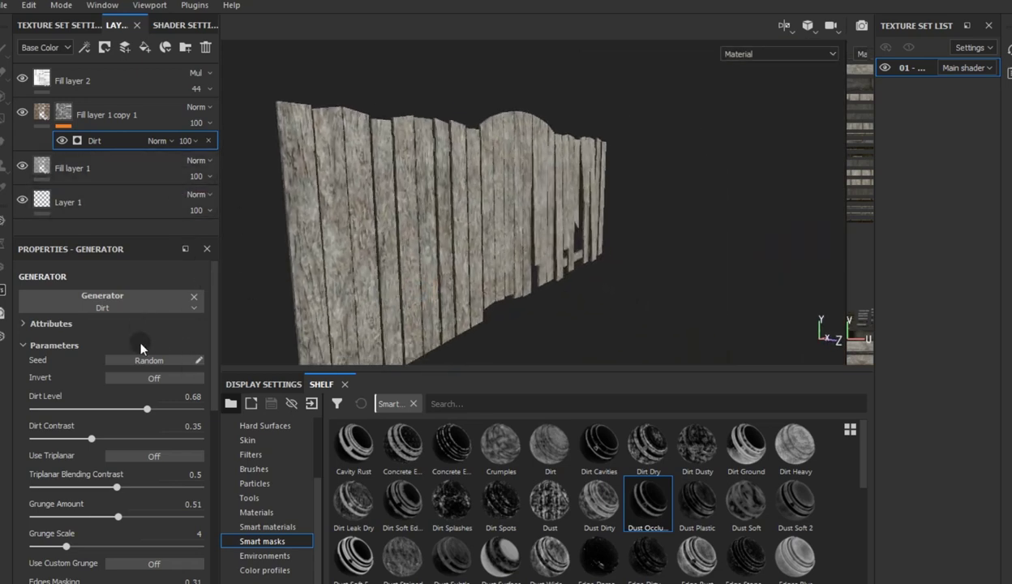
pyautogui.moveTo(55, 439)
pyautogui.mouseDown()
pyautogui.moveTo(36, 441)
pyautogui.moveTo(51, 439)
pyautogui.mouseUp()
# Make Fill layer 1 copy 1 dark grey and slightly darken Fill layer 1's wood colour
pyautogui.click(95, 221)
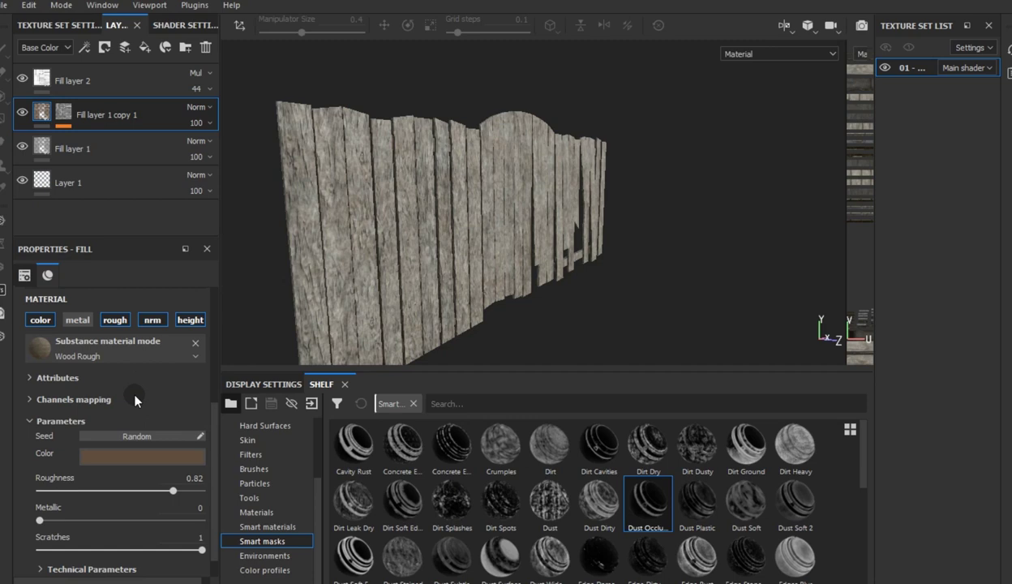
pyautogui.click(105, 454)
pyautogui.click(107, 397)
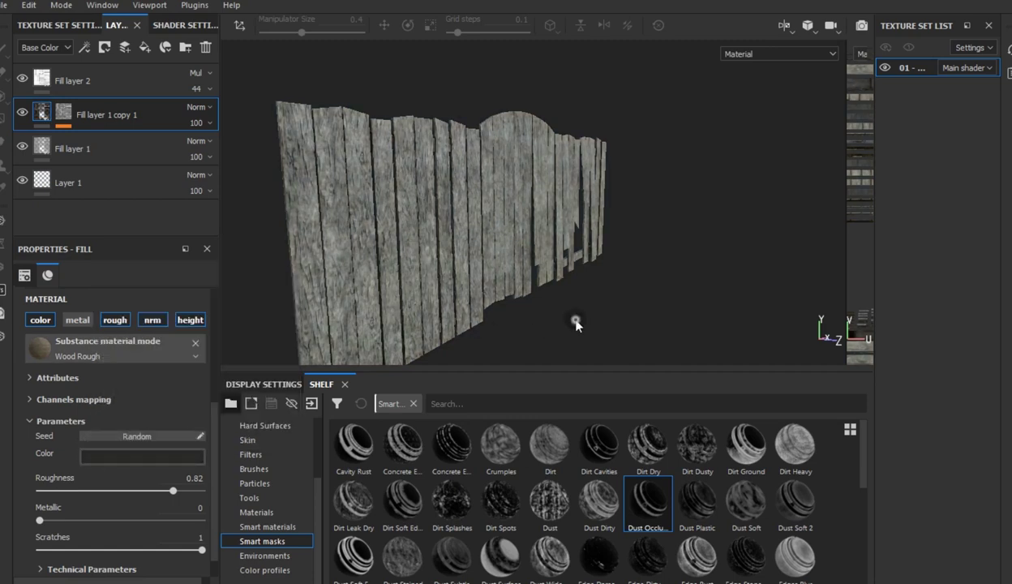
pyautogui.click(115, 150)
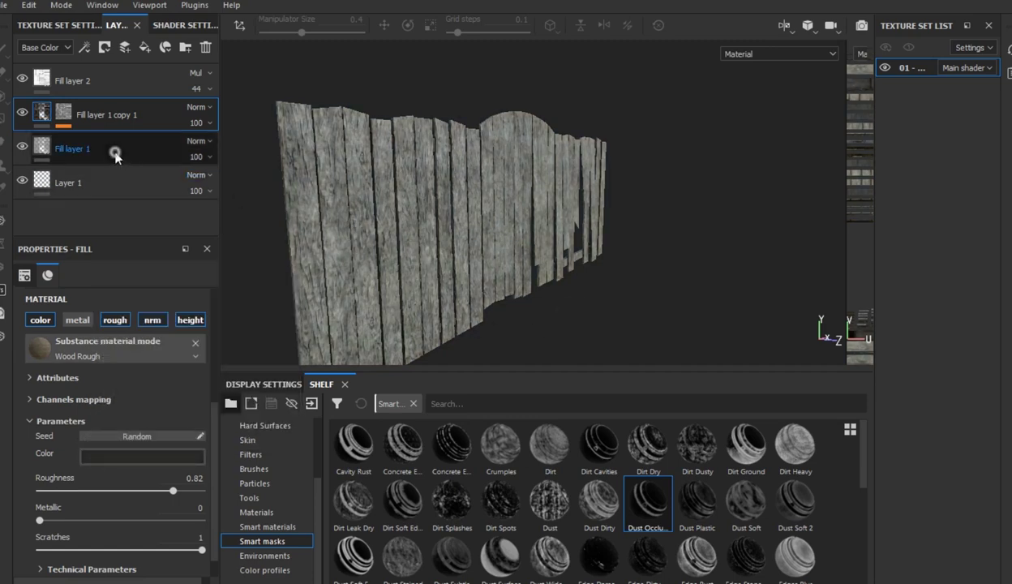
pyautogui.click(130, 455)
pyautogui.click(135, 385)
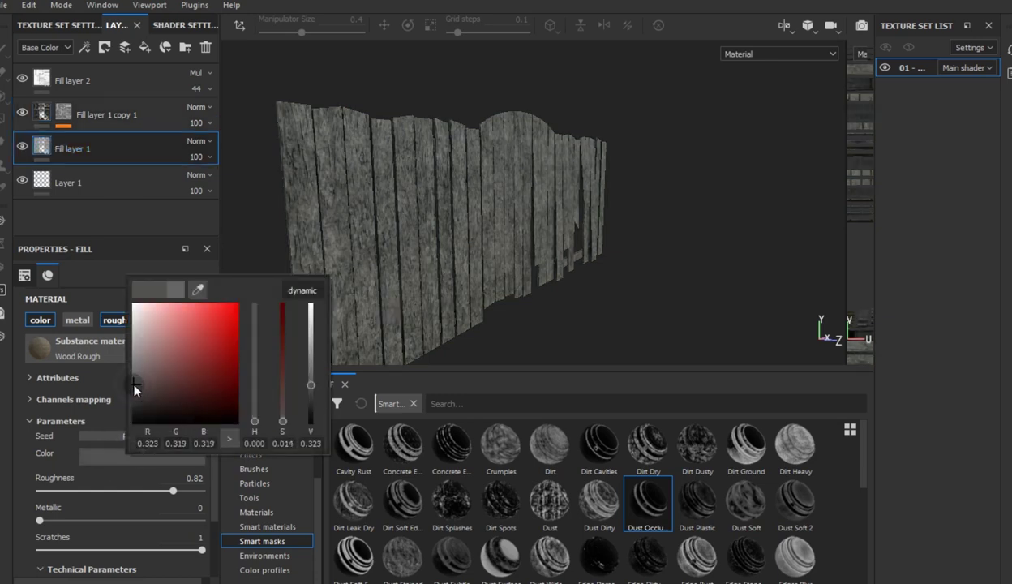
pyautogui.click(134, 381)
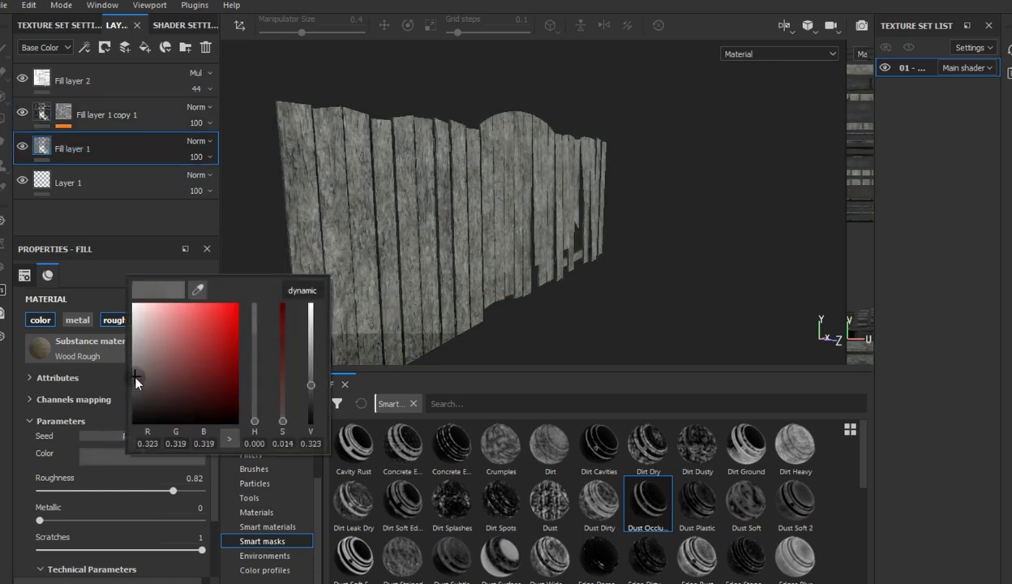
pyautogui.click(583, 315)
# Set Fill layer 1's wood texture tiling scale to 6
pyautogui.moveTo(589, 316)
pyautogui.keyDown('alt'); pyautogui.mouseDown()
pyautogui.moveTo(485, 278)
pyautogui.moveTo(486, 240)
pyautogui.mouseUp(); pyautogui.keyUp('alt')
pyautogui.scroll(3, 467, 239)
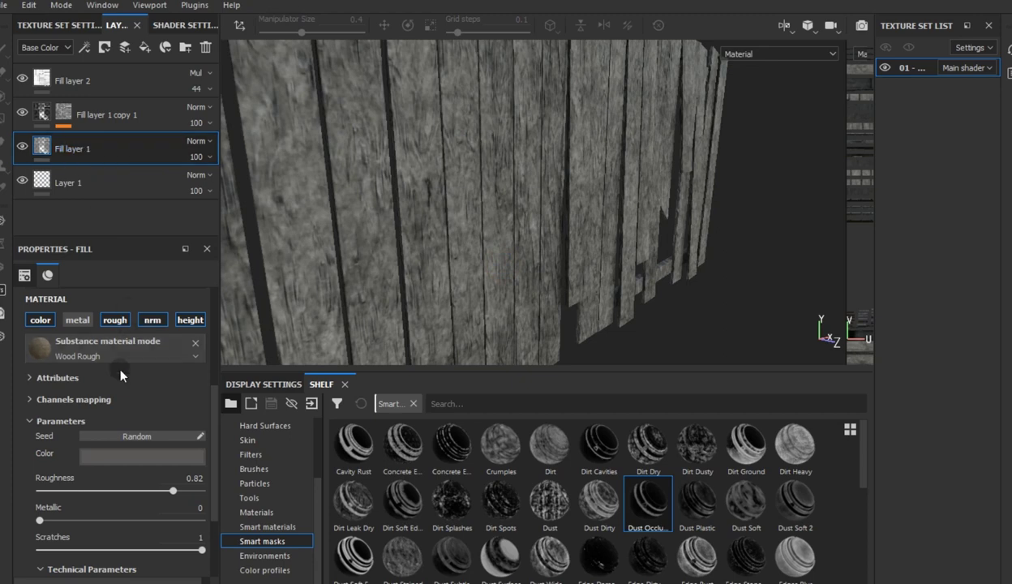
pyautogui.scroll(5, 116, 360)
pyautogui.click(117, 417)
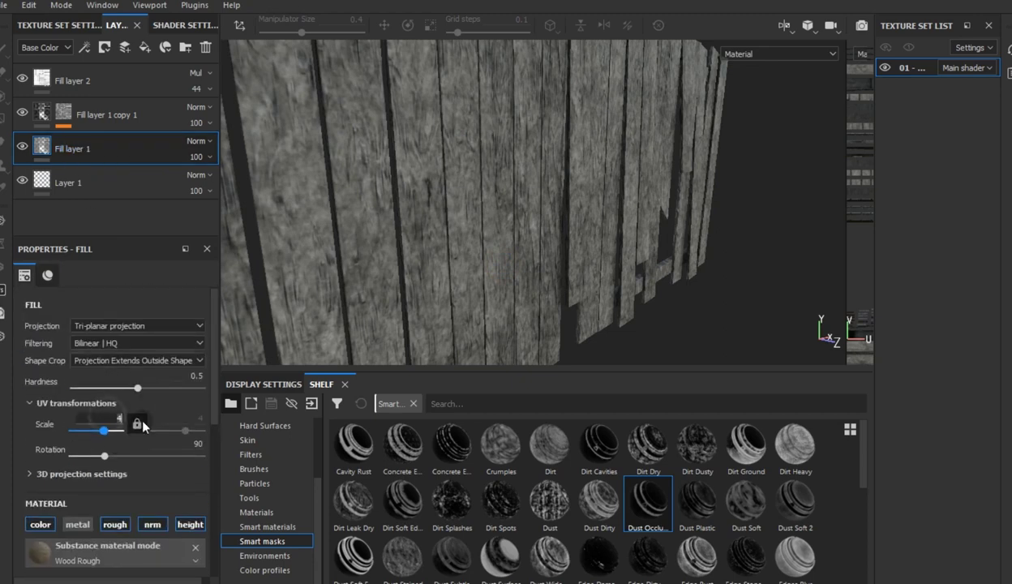
pyautogui.press('Return')
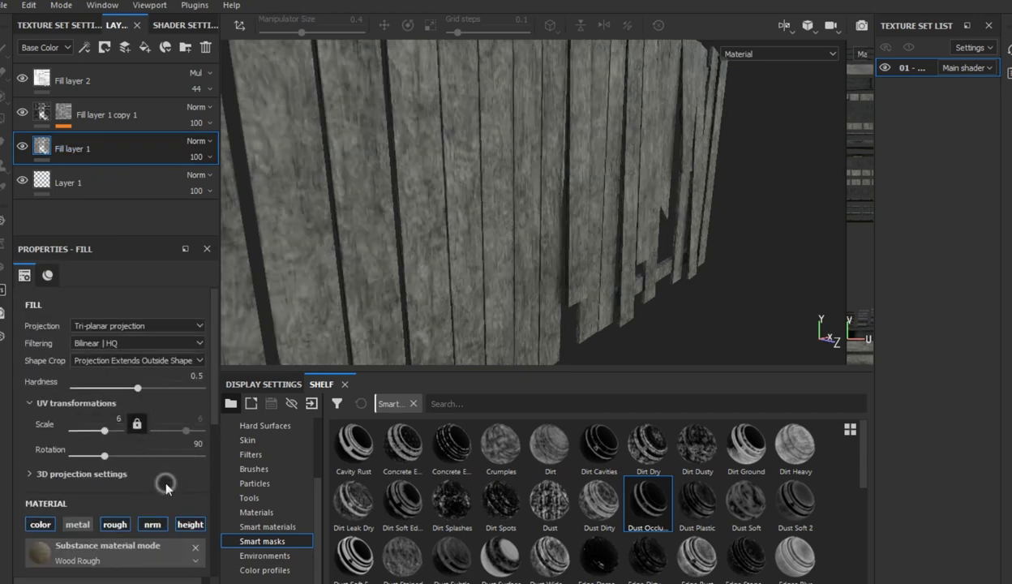
pyautogui.press('f')
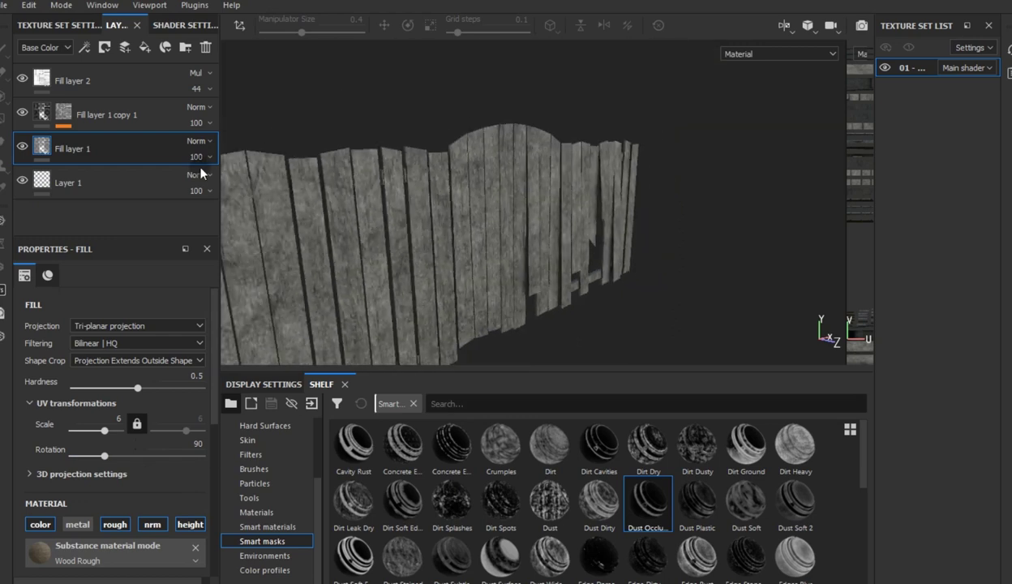
pyautogui.click(116, 119)
# Duplicate the dirt layer into Fill layer 1 copy 2 and invert its mask
pyautogui.rightClick(116, 119)
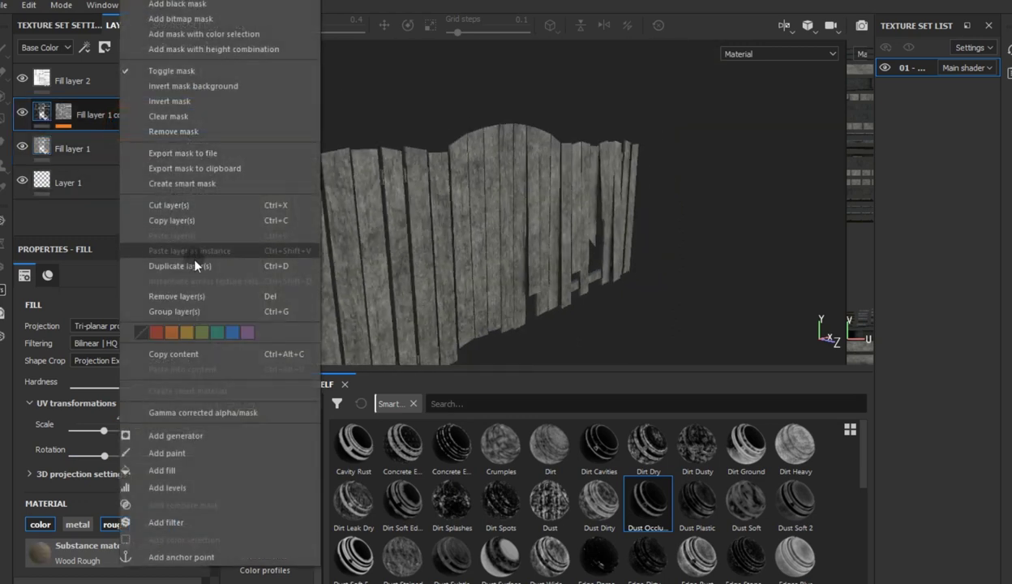
pyautogui.click(194, 264)
pyautogui.rightClick(129, 112)
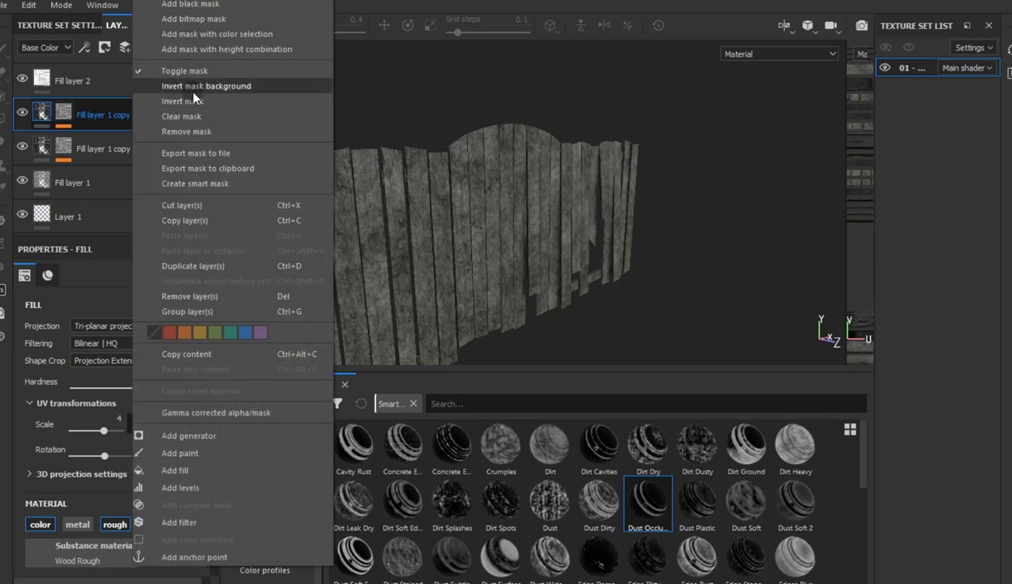
pyautogui.click(186, 100)
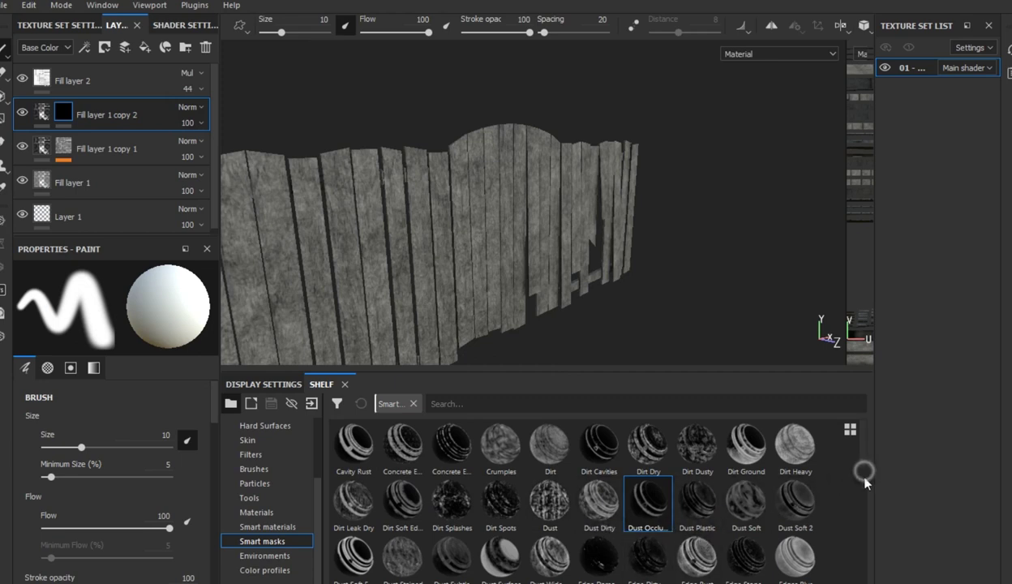
# Mask Fill layer 1 copy 2 with the Edge Damage smart mask, replacing a mistaken Edge Dirty mask
pyautogui.scroll(-1, 840, 477)
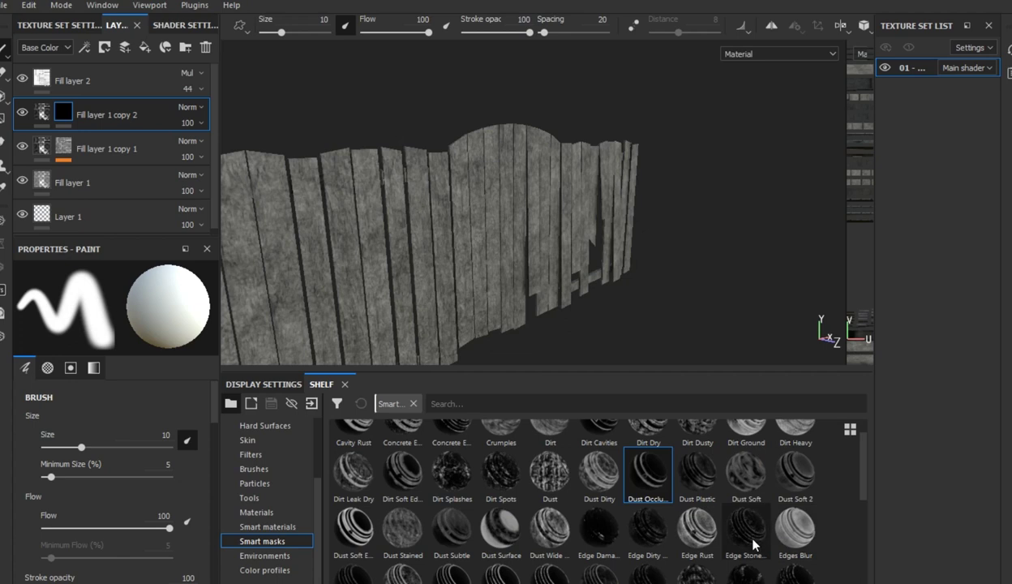
pyautogui.moveTo(621, 527)
pyautogui.mouseDown()
pyautogui.moveTo(151, 217)
pyautogui.moveTo(100, 114)
pyautogui.mouseUp()
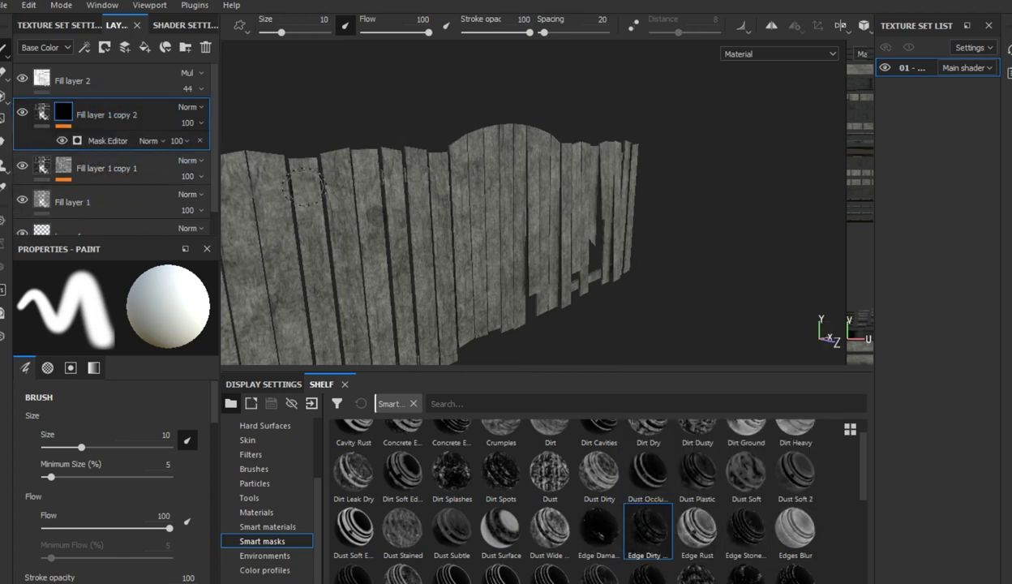
pyautogui.keyDown('alt'); pyautogui.moveTo(411, 247); pyautogui.dragTo(481, 223); pyautogui.keyUp('alt')
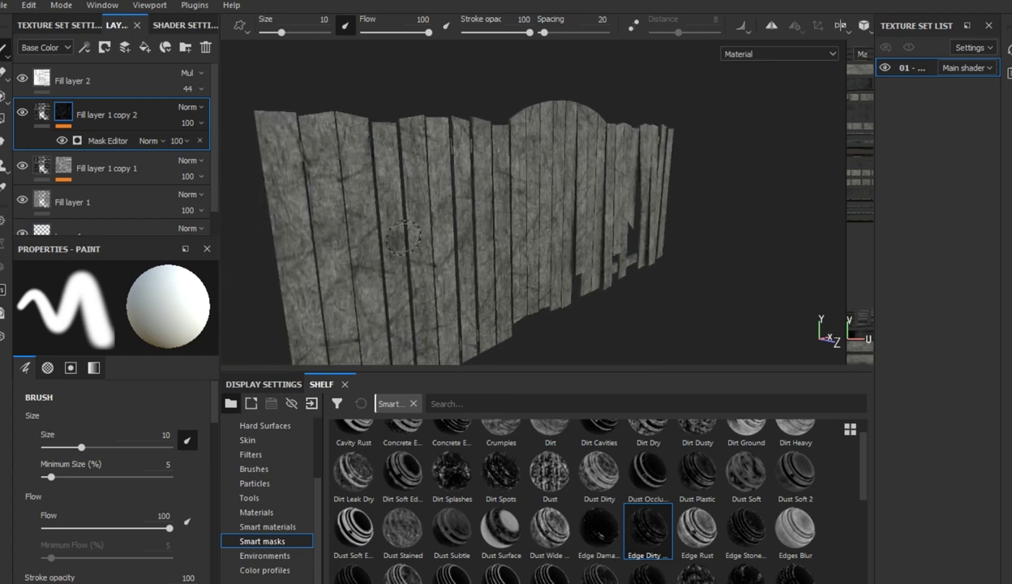
pyautogui.rightClick(99, 109)
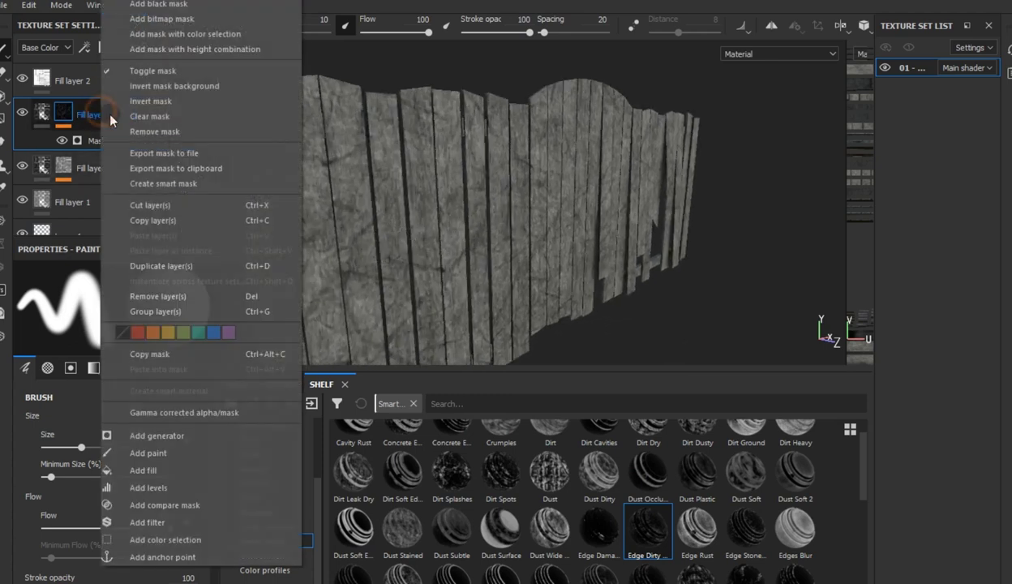
pyautogui.click(169, 114)
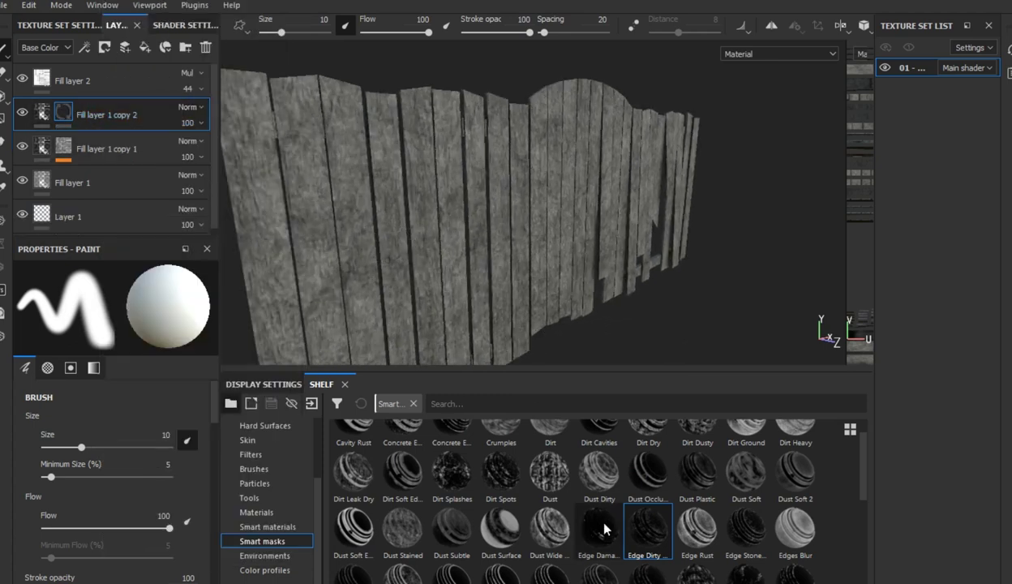
pyautogui.moveTo(596, 535); pyautogui.dragTo(94, 121)
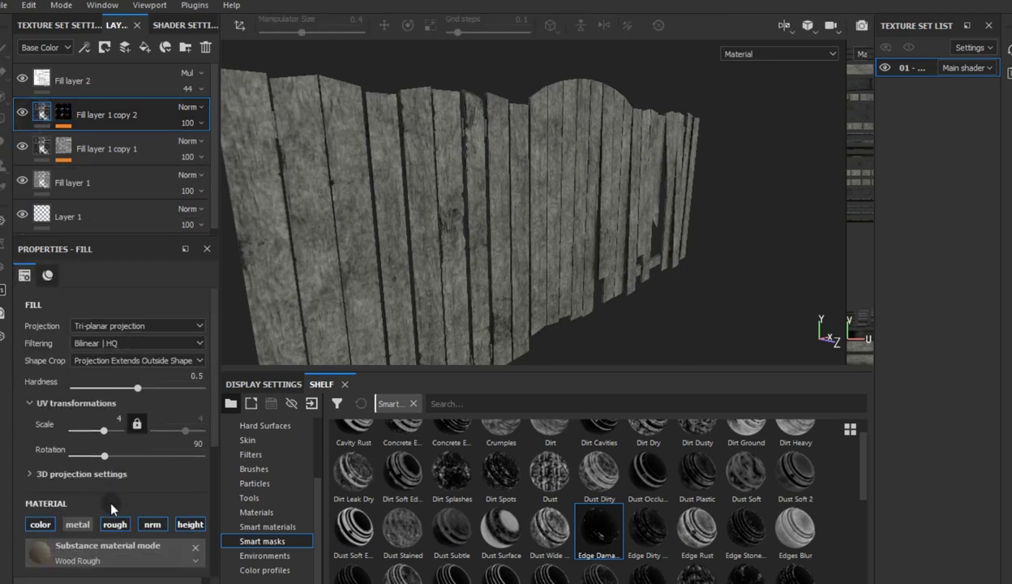
# Lighten Fill layer 1 copy 2's worn-patch colour to a pale grey
pyautogui.scroll(-3, 113, 528)
pyautogui.click(104, 569)
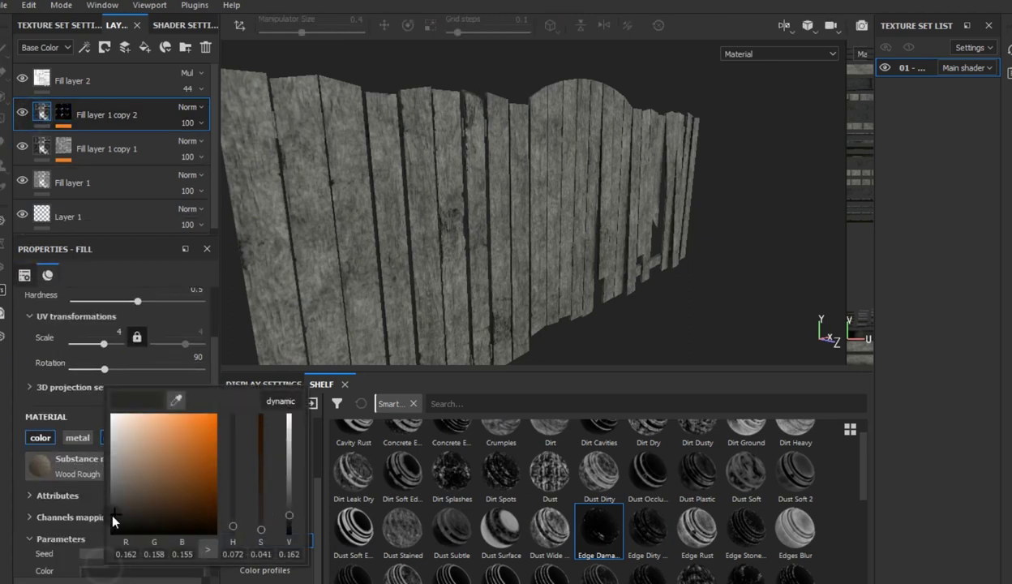
pyautogui.moveTo(124, 487); pyautogui.dragTo(118, 480)
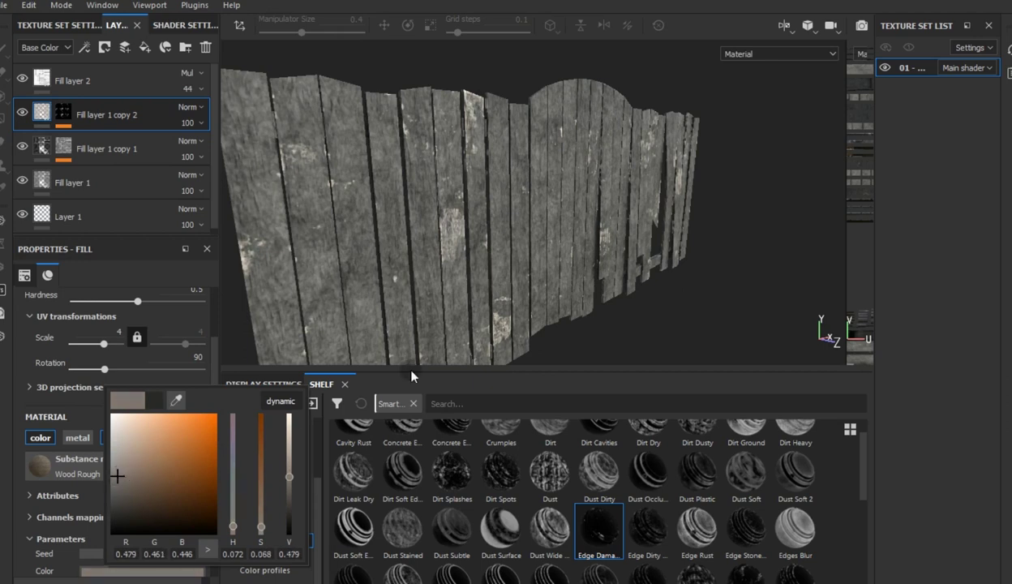
pyautogui.moveTo(621, 290)
pyautogui.keyDown('alt'); pyautogui.mouseDown()
pyautogui.moveTo(536, 289)
pyautogui.moveTo(425, 248)
pyautogui.mouseUp(); pyautogui.keyUp('alt')
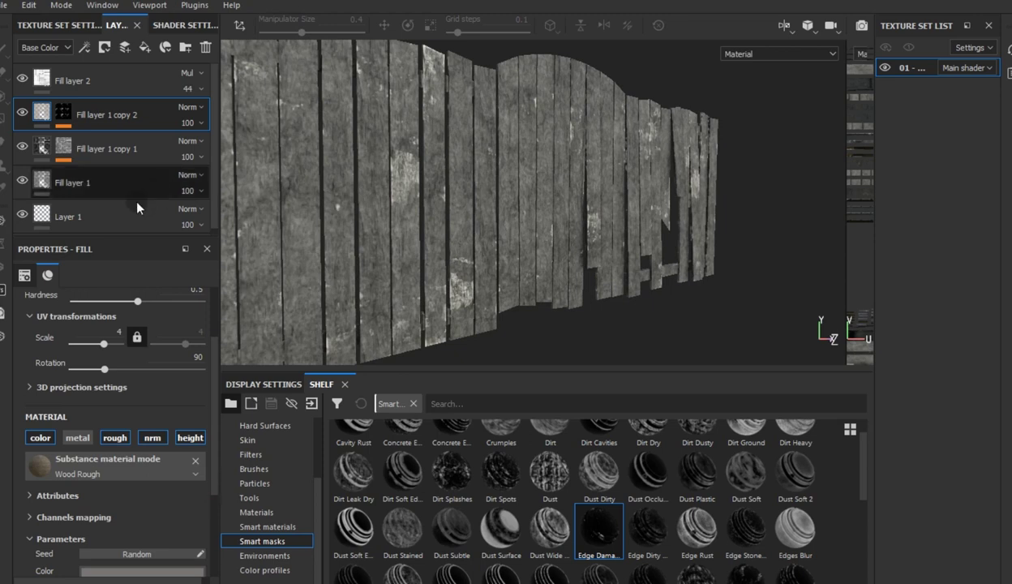
# Lighten the base Fill layer 1 wood colour to a mid grey
pyautogui.click(51, 187)
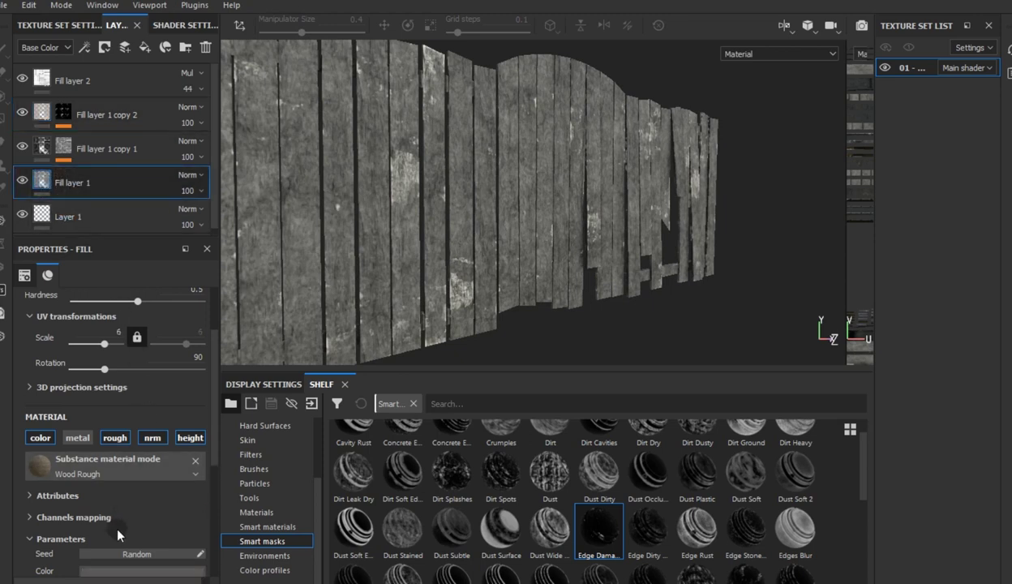
pyautogui.click(106, 570)
pyautogui.moveTo(112, 497); pyautogui.dragTo(108, 479)
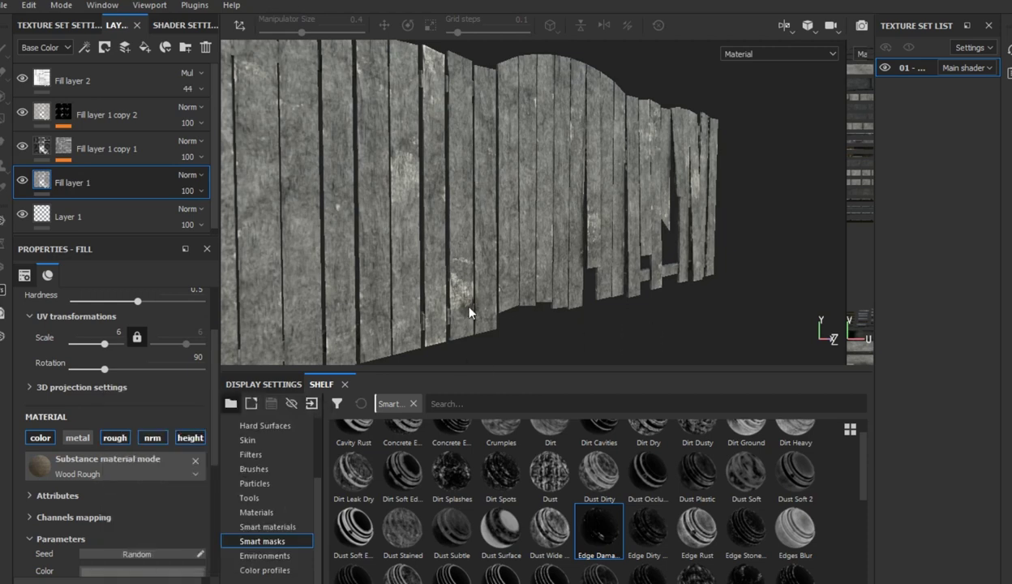
pyautogui.scroll(-3, 457, 299)
pyautogui.moveTo(572, 269)
pyautogui.keyDown('alt'); pyautogui.mouseDown()
pyautogui.moveTo(484, 310)
pyautogui.moveTo(560, 289)
pyautogui.mouseUp(); pyautogui.keyUp('alt')
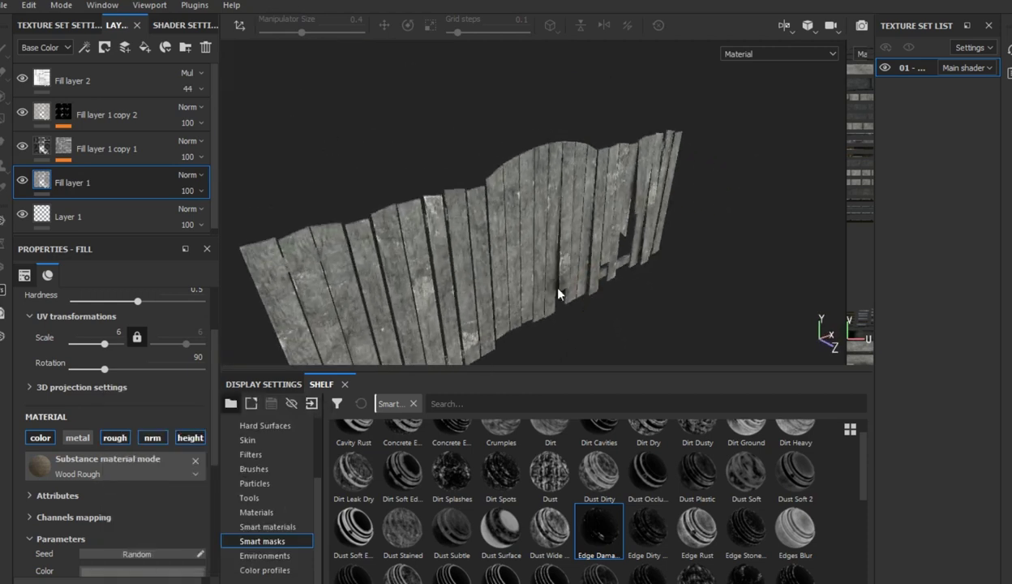
# Set Fill layer 1 copy 2's mask generator to Global Balance 0.38 and Global Contrast 0.58
pyautogui.click(64, 113)
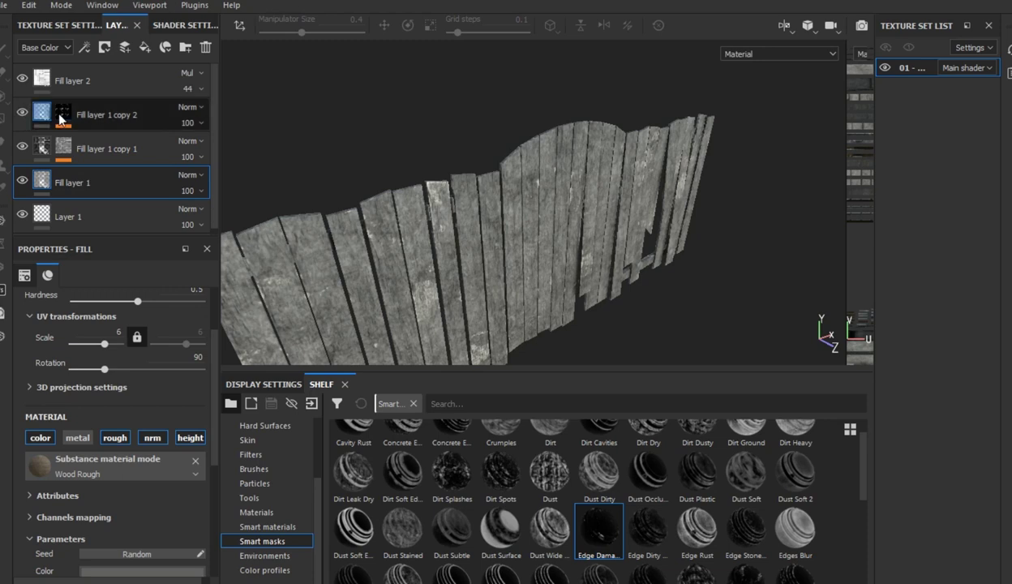
pyautogui.press('1')
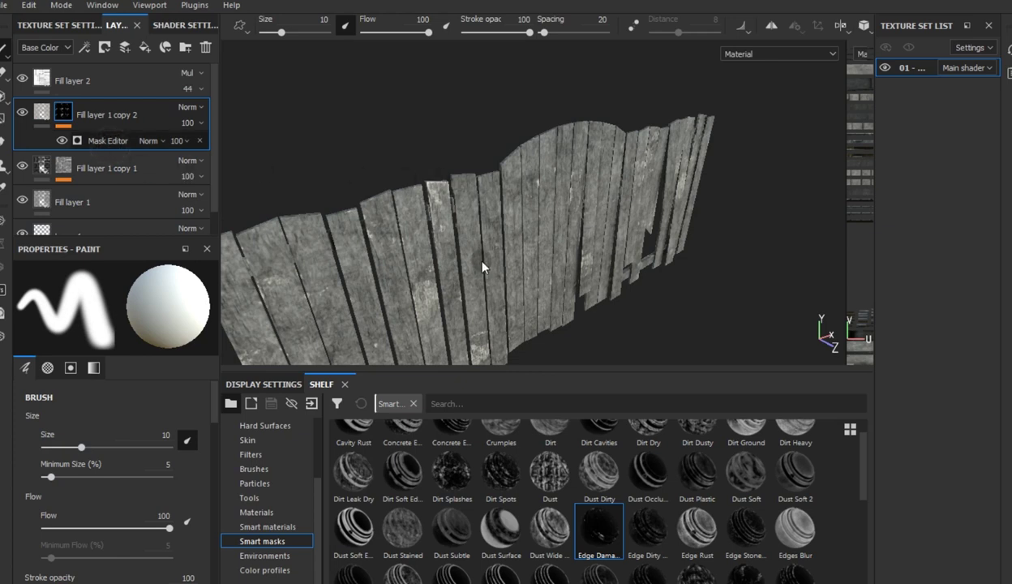
pyautogui.moveTo(482, 268)
pyautogui.keyDown('alt'); pyautogui.mouseDown()
pyautogui.moveTo(492, 224)
pyautogui.moveTo(497, 252)
pyautogui.mouseUp(); pyautogui.keyUp('alt')
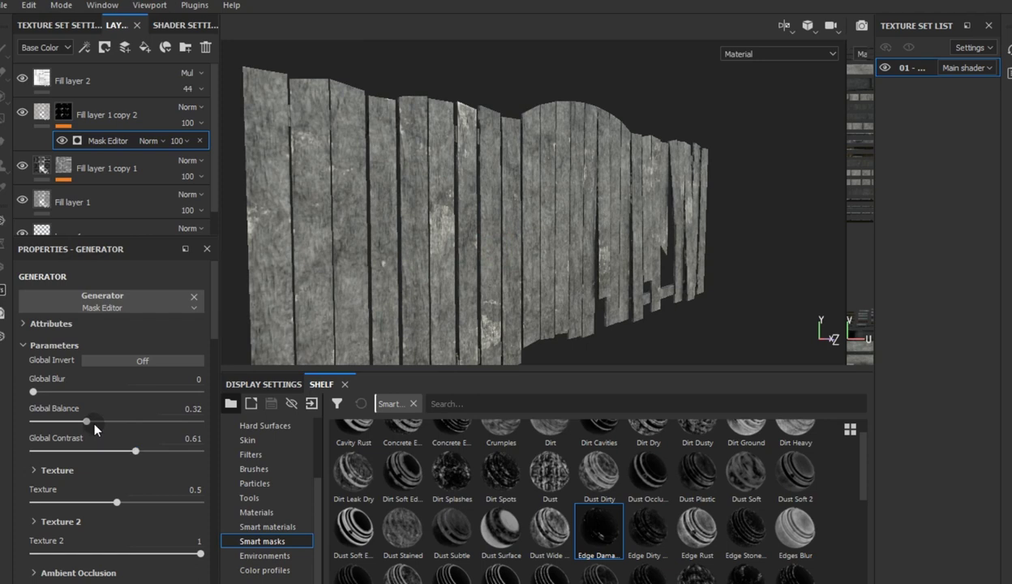
pyautogui.moveTo(106, 421)
pyautogui.mouseDown()
pyautogui.moveTo(67, 452)
pyautogui.moveTo(81, 451)
pyautogui.mouseUp()
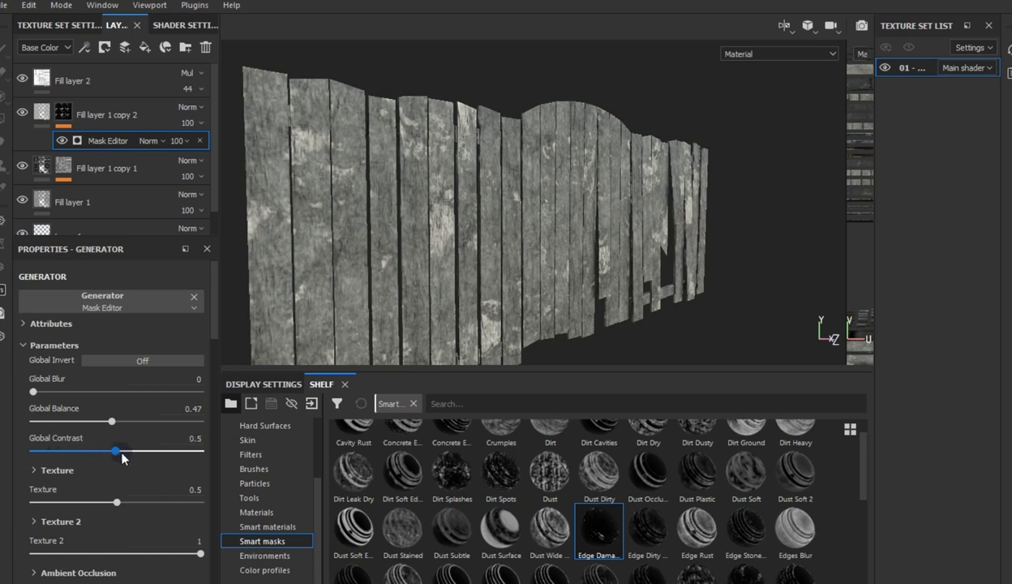
pyautogui.click(90, 421)
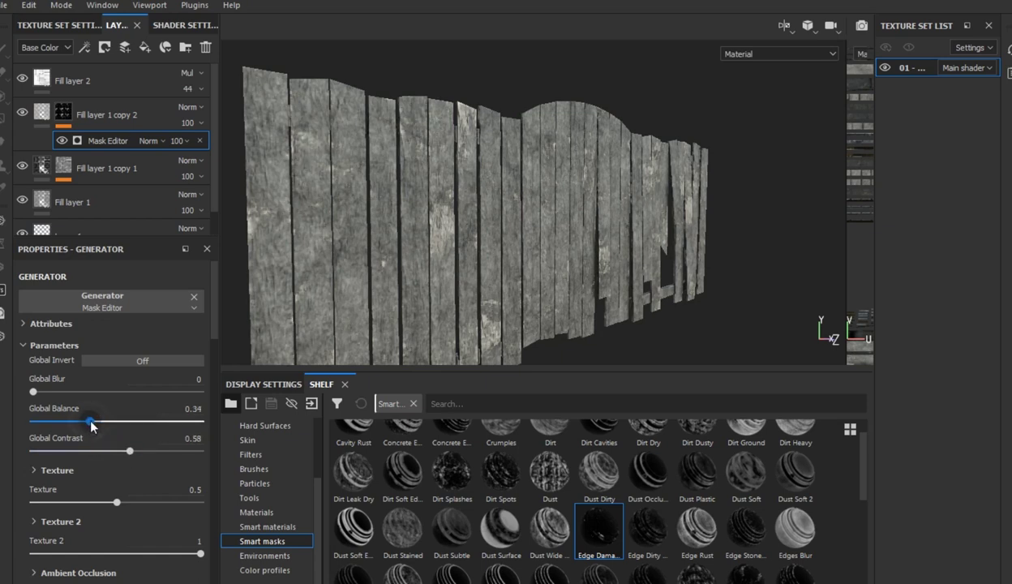
pyautogui.moveTo(96, 423); pyautogui.dragTo(97, 422)
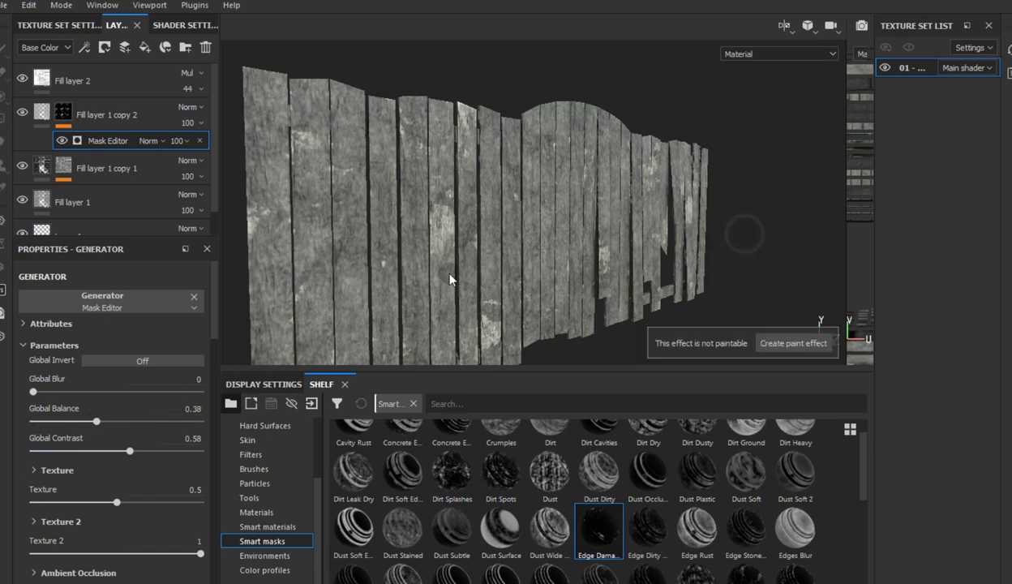
pyautogui.keyDown('alt'); pyautogui.moveTo(452, 275); pyautogui.dragTo(419, 290); pyautogui.keyUp('alt')
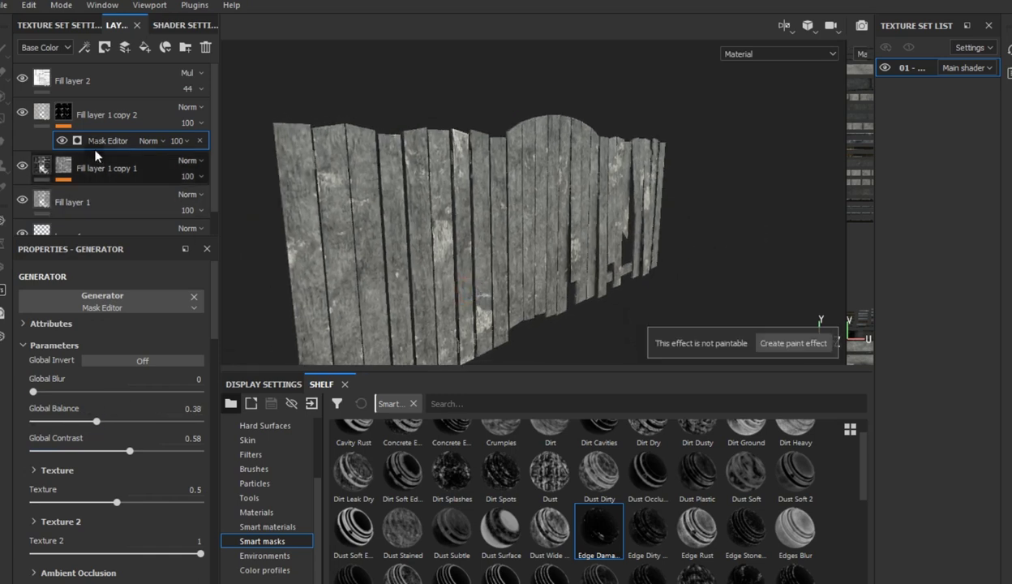
# Duplicate Fill layer 1 copy 2, invert the copy's mask and apply the Dirt smart mask
pyautogui.rightClick(113, 114)
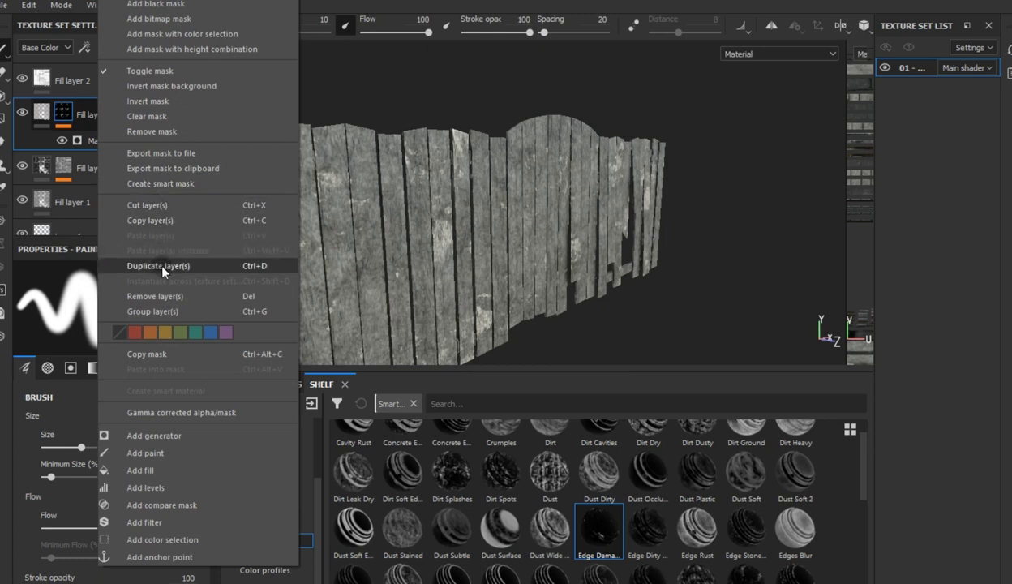
pyautogui.click(158, 265)
pyautogui.rightClick(123, 122)
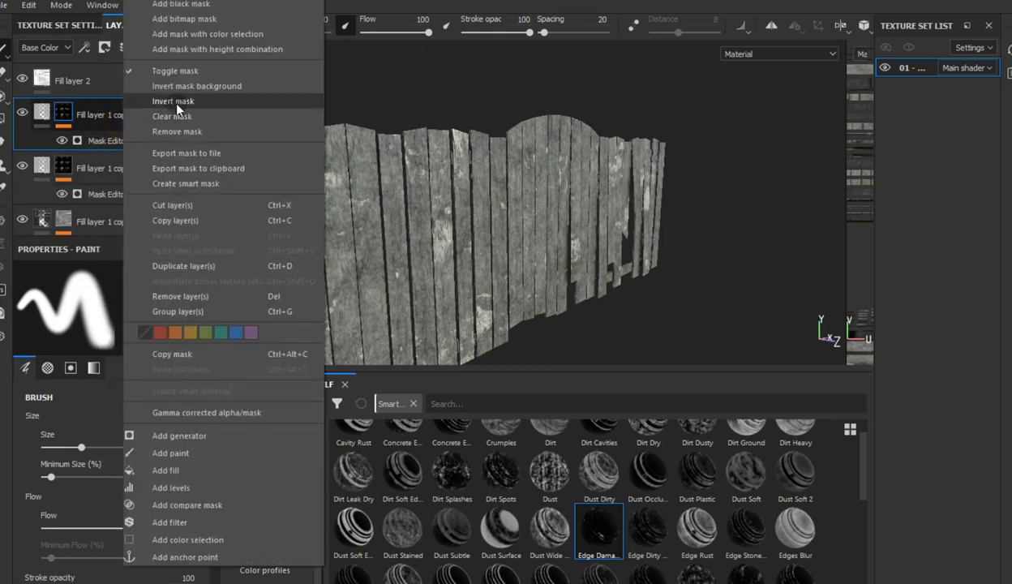
pyautogui.click(172, 101)
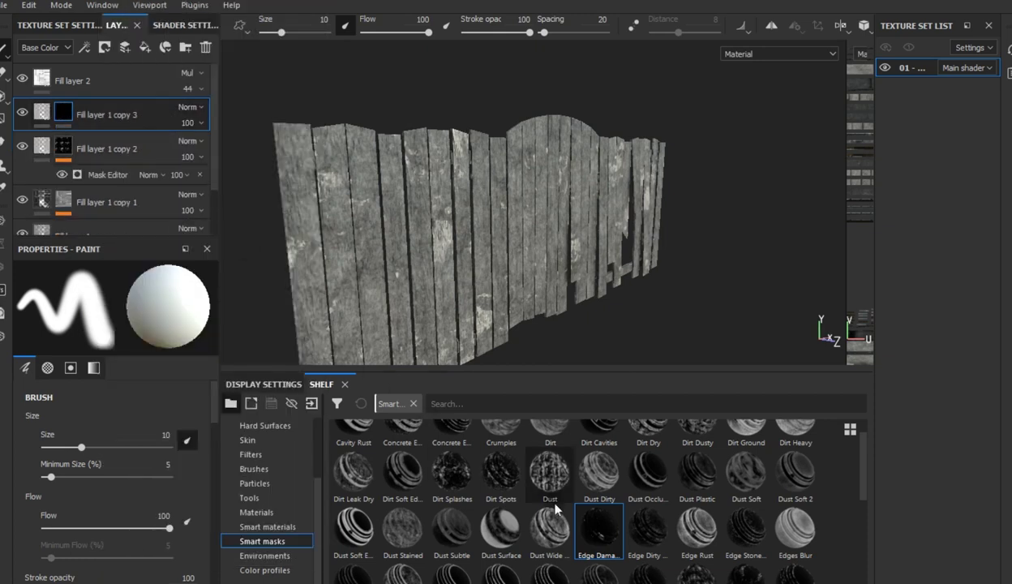
pyautogui.scroll(1, 548, 478)
pyautogui.moveTo(548, 446); pyautogui.dragTo(138, 115)
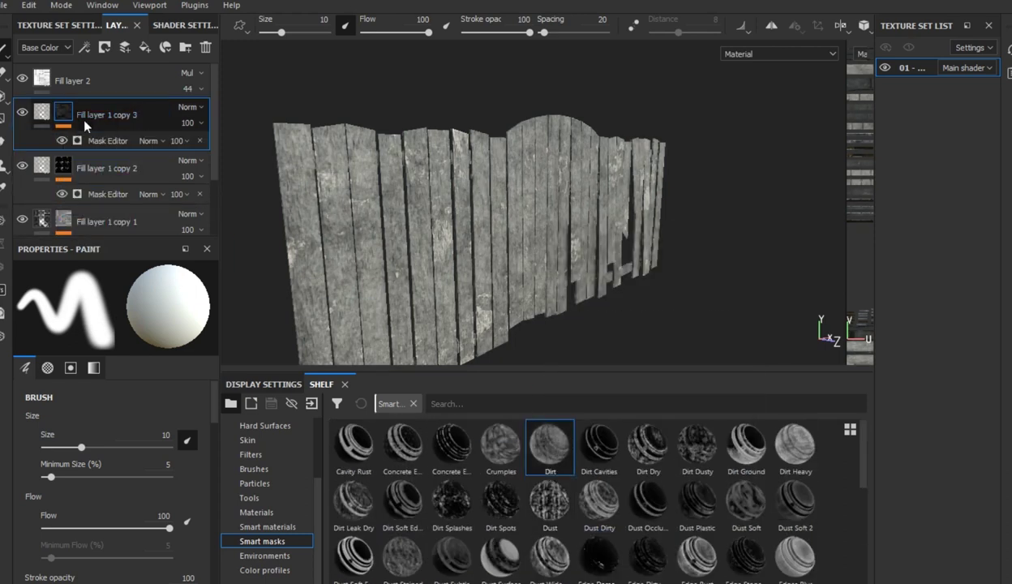
# Set Fill layer 1 copy 3's fill colour to a dark, saturated green
pyautogui.click(42, 114)
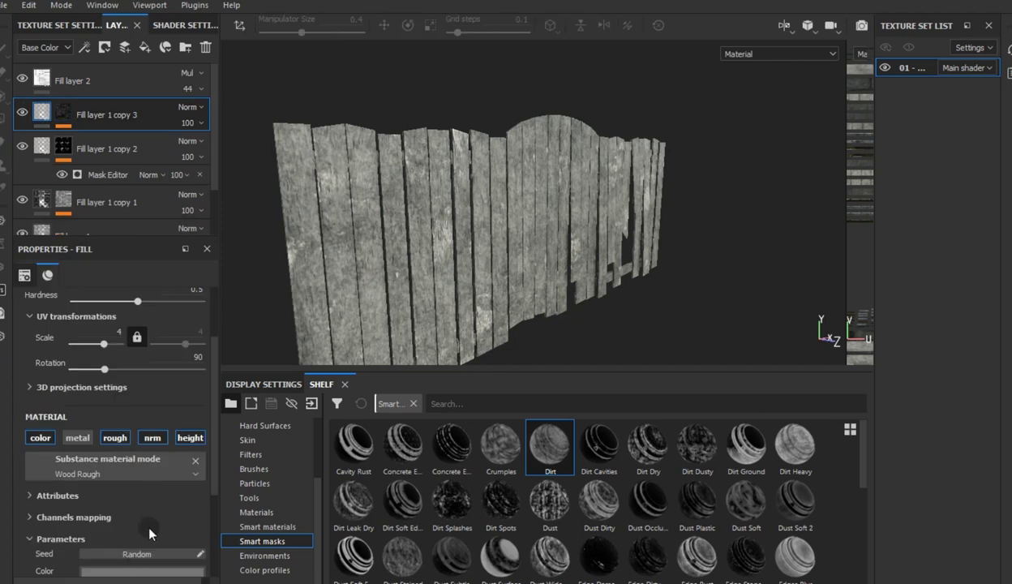
pyautogui.click(134, 572)
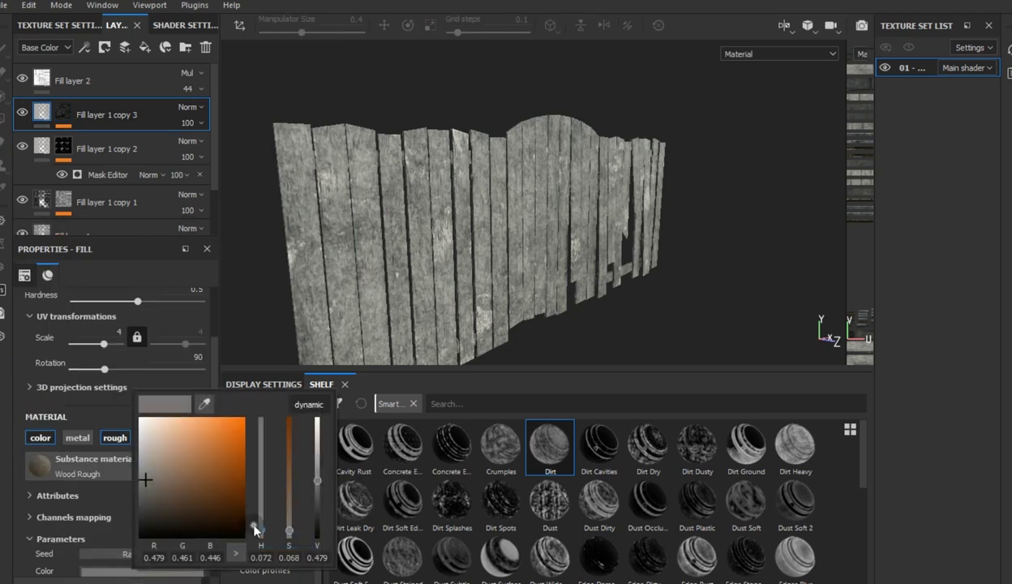
pyautogui.click(261, 525)
pyautogui.moveTo(262, 527); pyautogui.dragTo(261, 511)
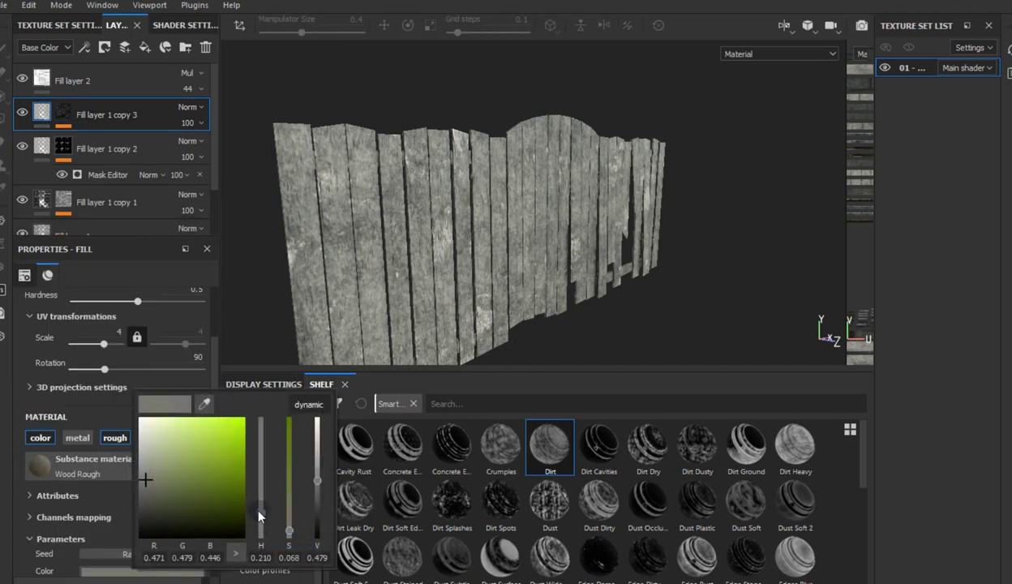
pyautogui.click(181, 498)
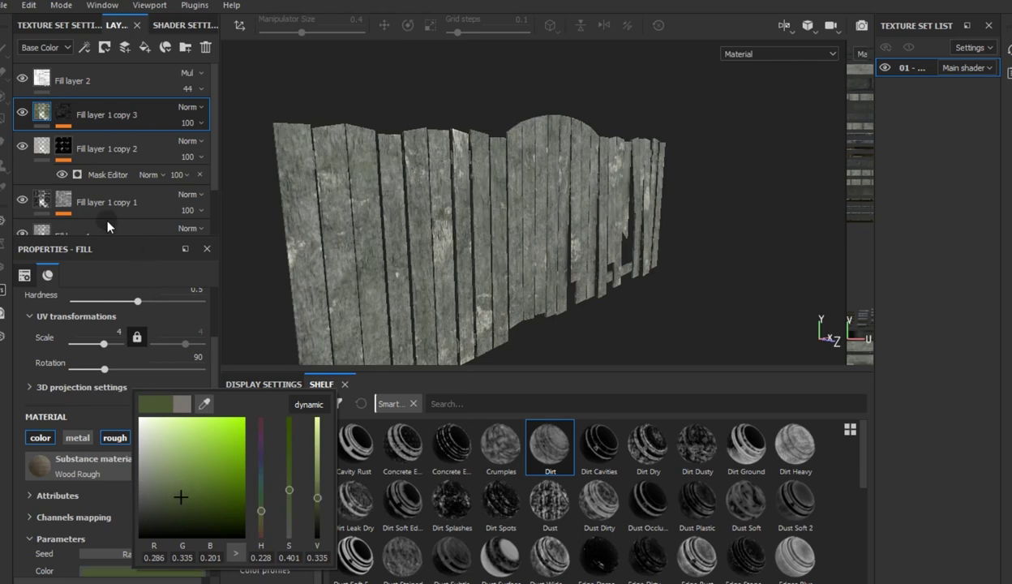
# Raise the moss mask to Global Balance 0.71 and Global Contrast 0.89
pyautogui.click(62, 112)
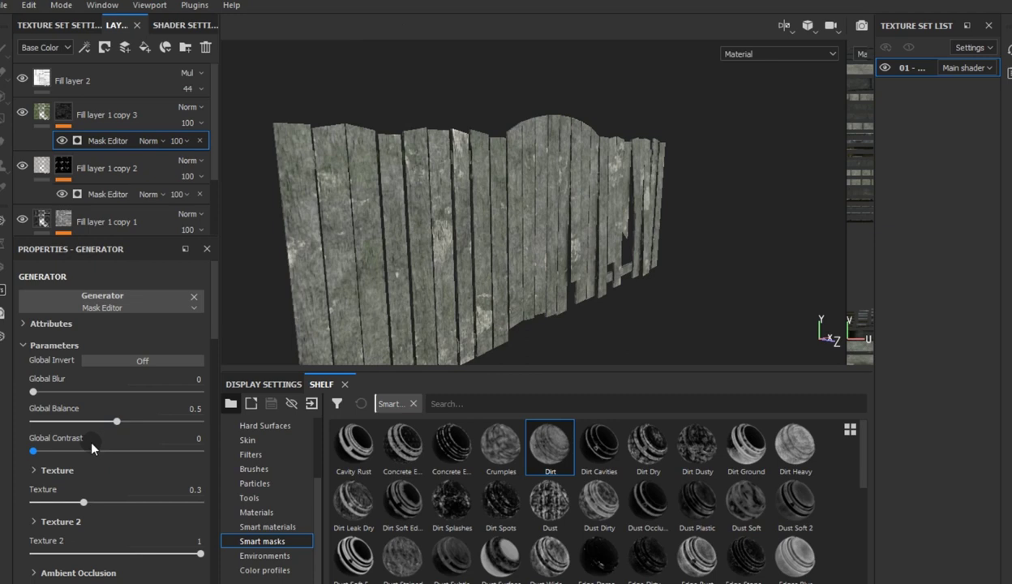
pyautogui.click(111, 451)
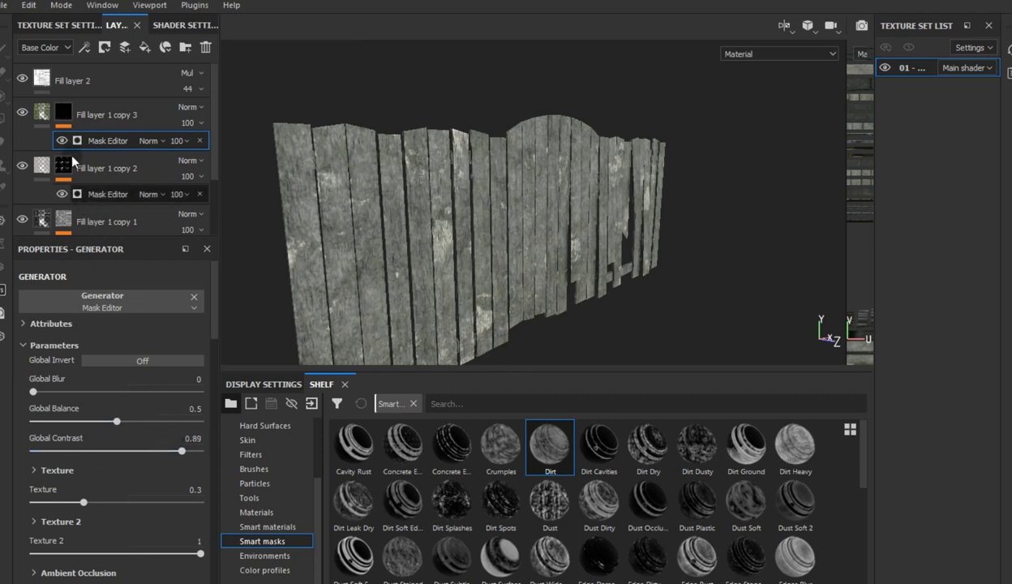
pyautogui.click(151, 422)
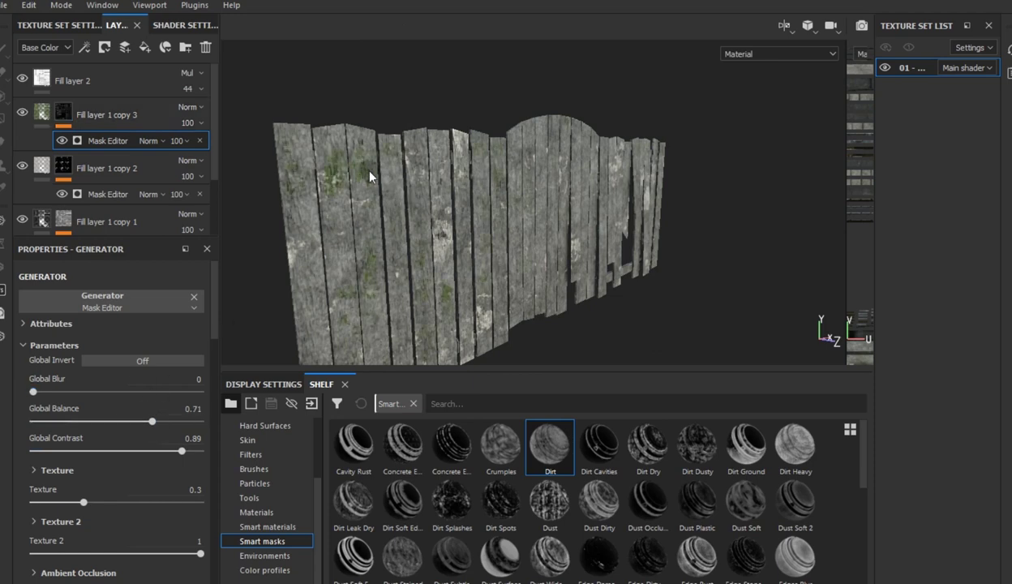
pyautogui.scroll(2, 375, 192)
pyautogui.scroll(2, 407, 226)
pyautogui.scroll(2, 389, 245)
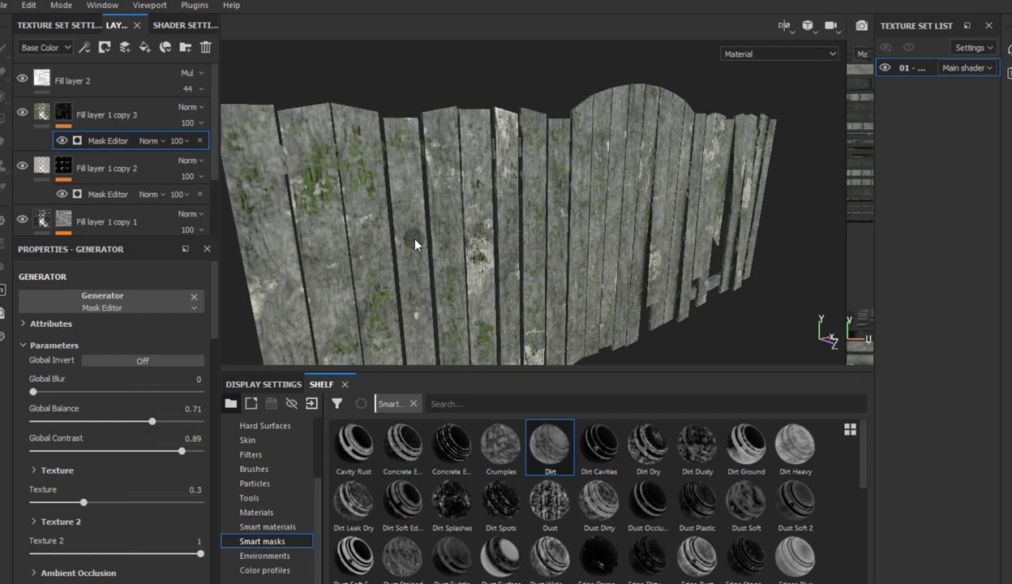
pyautogui.scroll(-1, 415, 244)
# Change the moss colour to a muted grey-green (R 0.227, G 0.269, B 0.261)
pyautogui.click(42, 111)
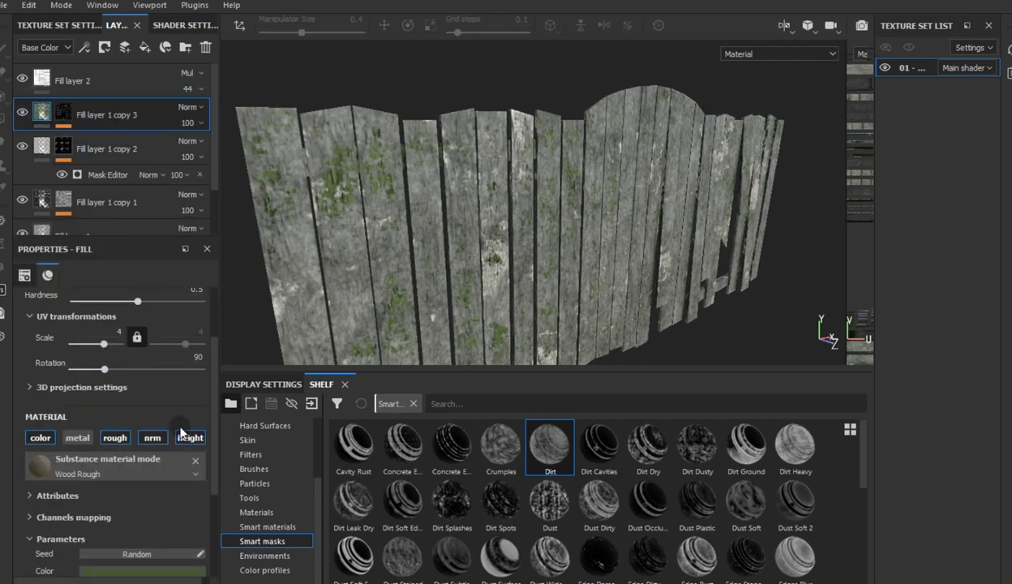
pyautogui.click(118, 572)
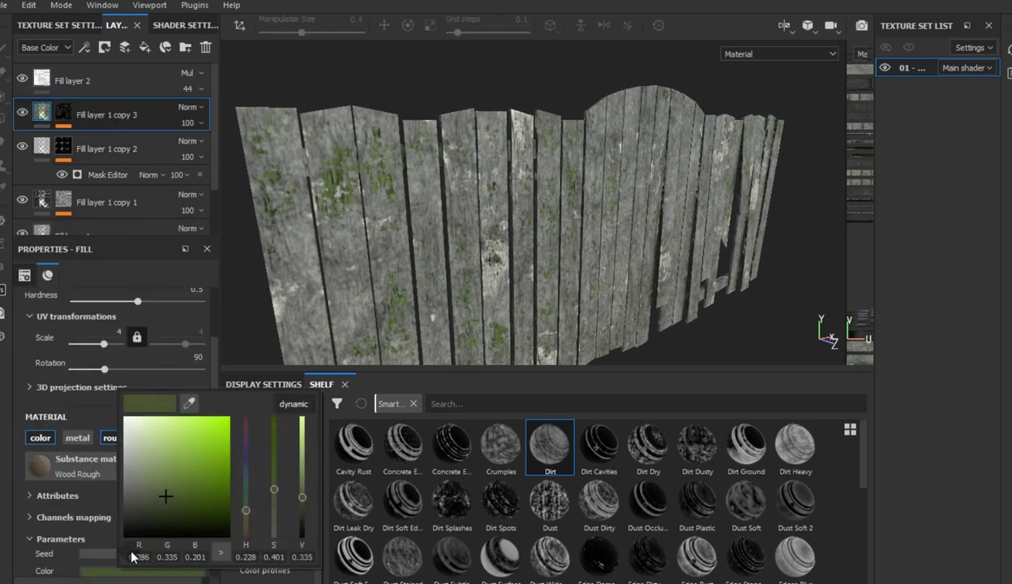
pyautogui.moveTo(241, 499); pyautogui.dragTo(244, 481)
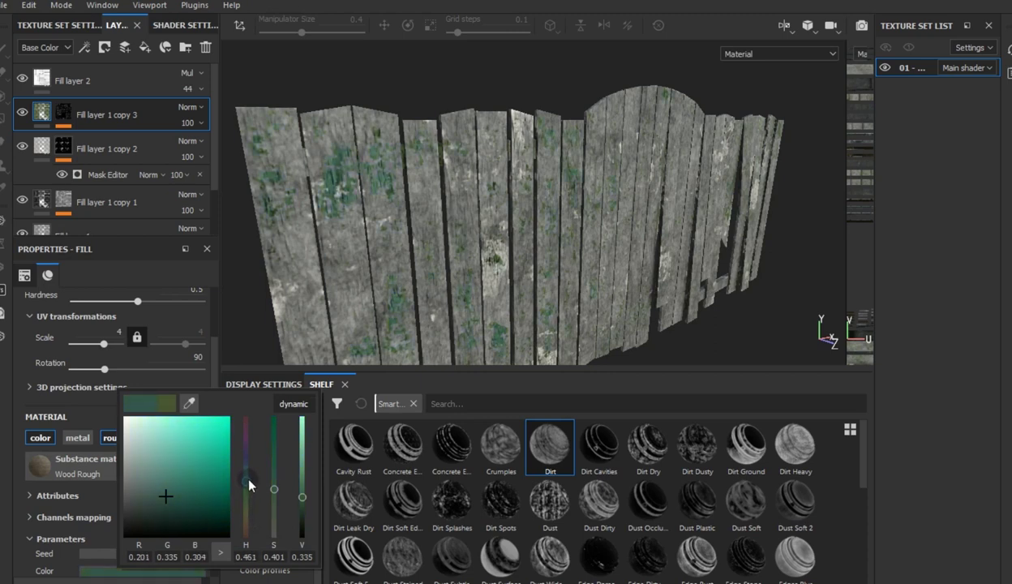
pyautogui.click(152, 502)
pyautogui.click(141, 505)
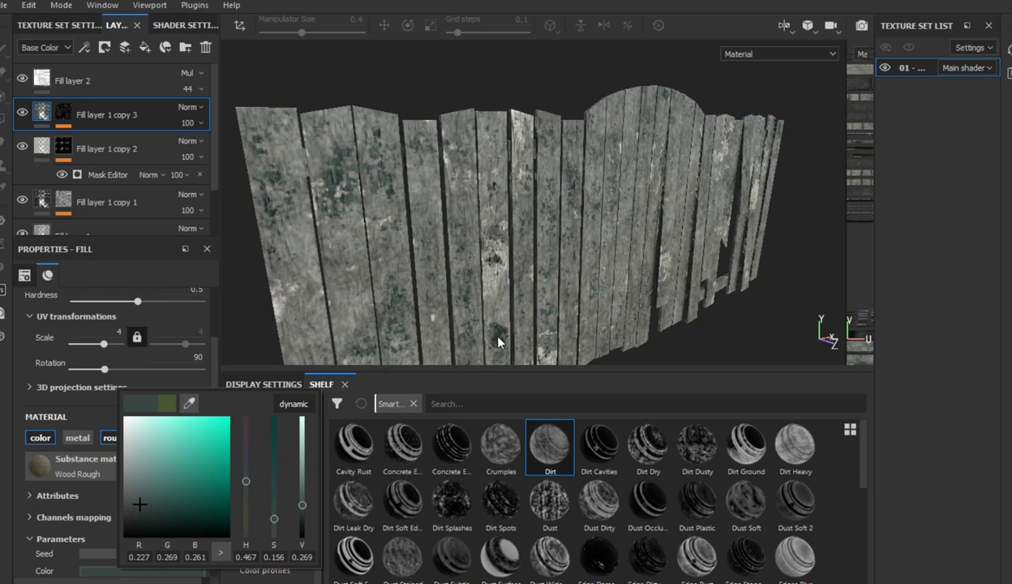
pyautogui.click(697, 349)
# Inspect the recoloured fence up close and from afar, then select the moss mask
pyautogui.moveTo(702, 345)
pyautogui.keyDown('alt'); pyautogui.mouseDown()
pyautogui.moveTo(490, 277)
pyautogui.moveTo(566, 268)
pyautogui.mouseUp(); pyautogui.keyUp('alt')
pyautogui.moveTo(490, 256)
pyautogui.keyDown('alt'); pyautogui.mouseDown()
pyautogui.moveTo(526, 264)
pyautogui.moveTo(350, 278)
pyautogui.mouseUp(); pyautogui.keyUp('alt')
pyautogui.scroll(3, 543, 233)
pyautogui.scroll(3, 543, 233)
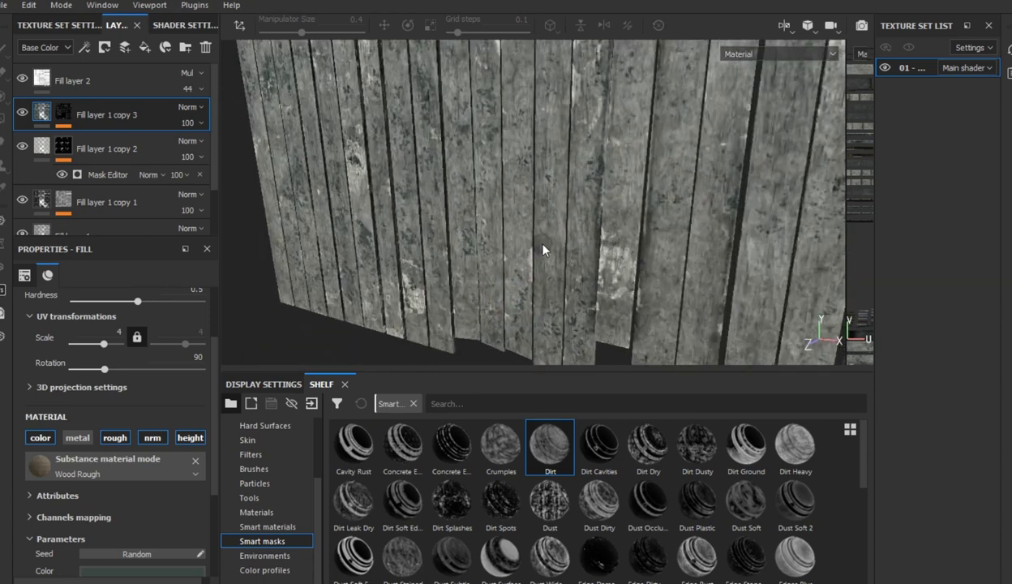
pyautogui.moveTo(543, 250)
pyautogui.keyDown('alt'); pyautogui.mouseDown()
pyautogui.moveTo(566, 271)
pyautogui.moveTo(645, 261)
pyautogui.moveTo(622, 272)
pyautogui.mouseUp(); pyautogui.keyUp('alt')
pyautogui.scroll(-3, 567, 271)
pyautogui.click(66, 113)
pyautogui.hotkey('ctrl', 'v')
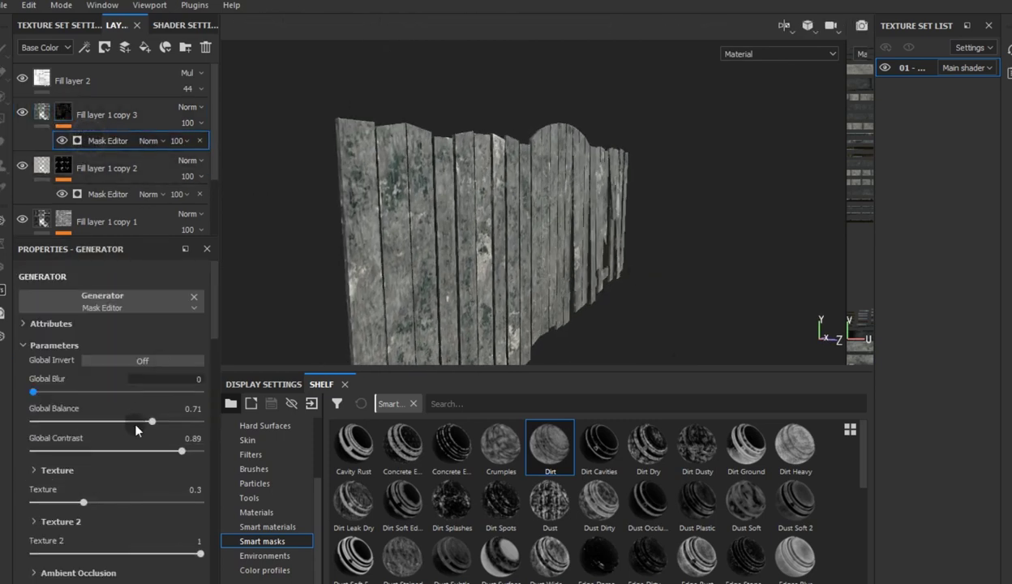
# Lower the moss mask's Global Contrast to 0.62, keeping Global Balance at 0.71
pyautogui.moveTo(126, 450); pyautogui.dragTo(105, 452)
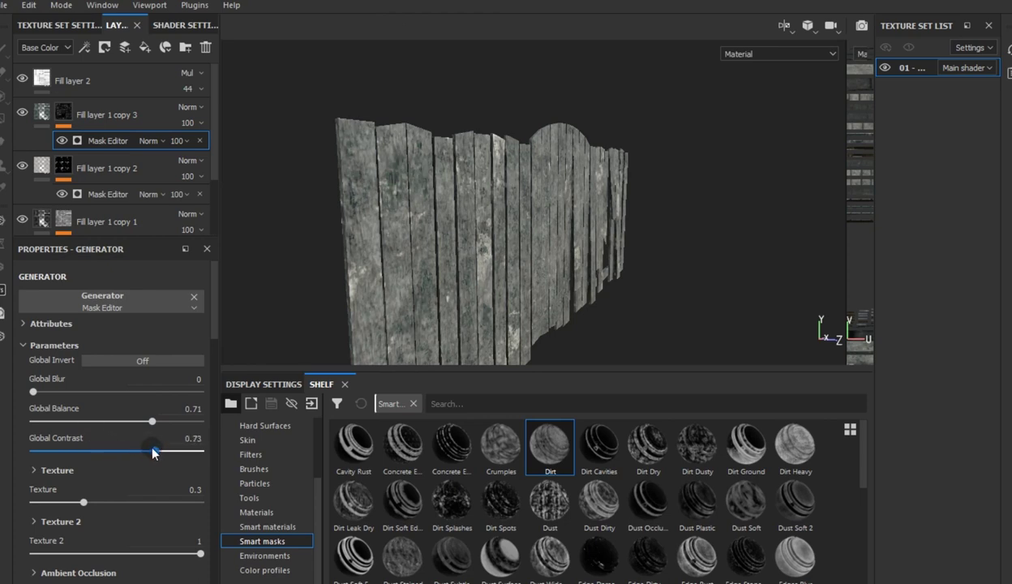
pyautogui.moveTo(136, 455); pyautogui.dragTo(137, 453)
pyautogui.moveTo(542, 252)
pyautogui.keyDown('alt'); pyautogui.mouseDown()
pyautogui.moveTo(495, 263)
pyautogui.moveTo(452, 255)
pyautogui.moveTo(513, 248)
pyautogui.moveTo(704, 282)
pyautogui.moveTo(836, 235)
pyautogui.moveTo(753, 210)
pyautogui.moveTo(506, 248)
pyautogui.moveTo(511, 279)
pyautogui.mouseUp(); pyautogui.keyUp('alt')
pyautogui.keyDown('alt'); pyautogui.moveTo(510, 280); pyautogui.dragTo(509, 247, button='middle'); pyautogui.keyUp('alt')
pyautogui.moveTo(522, 272)
pyautogui.keyDown('alt'); pyautogui.mouseDown()
pyautogui.moveTo(297, 227)
pyautogui.moveTo(495, 261)
pyautogui.mouseUp(); pyautogui.keyUp('alt')
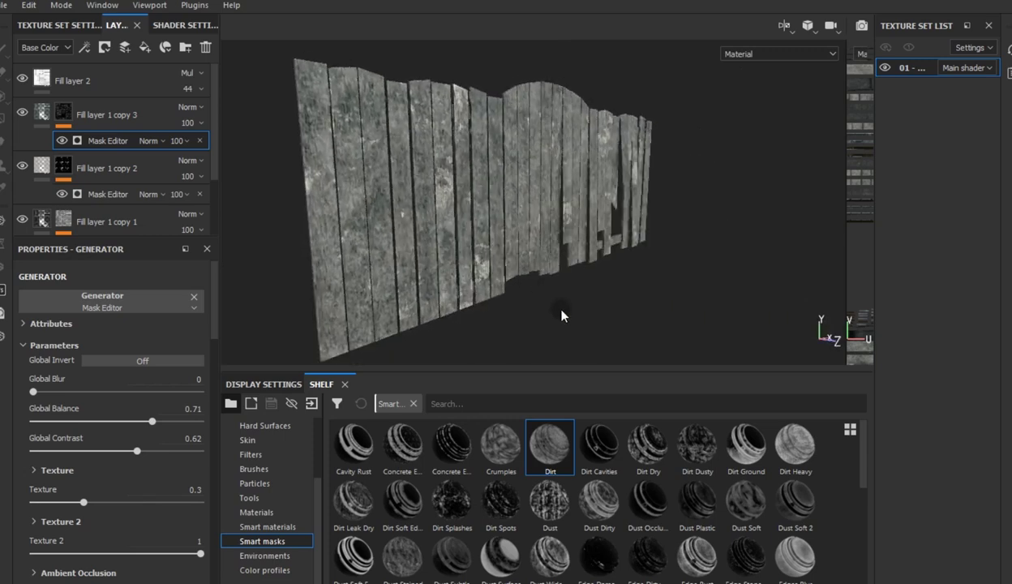
# Duplicate the layer into Fill layer 1 copy 4 and apply the Ground Dirt smart mask
pyautogui.rightClick(113, 108)
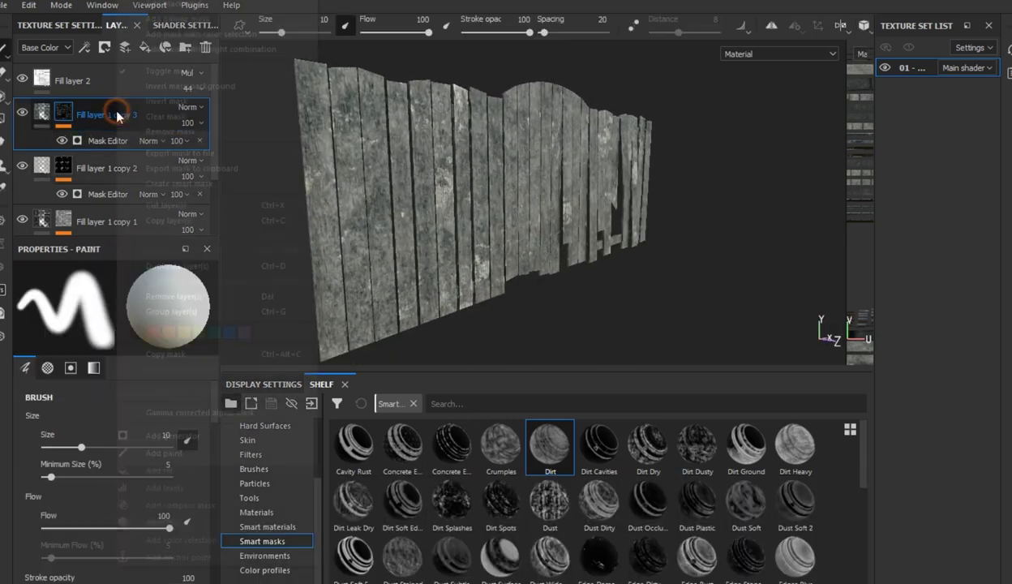
pyautogui.click(158, 250)
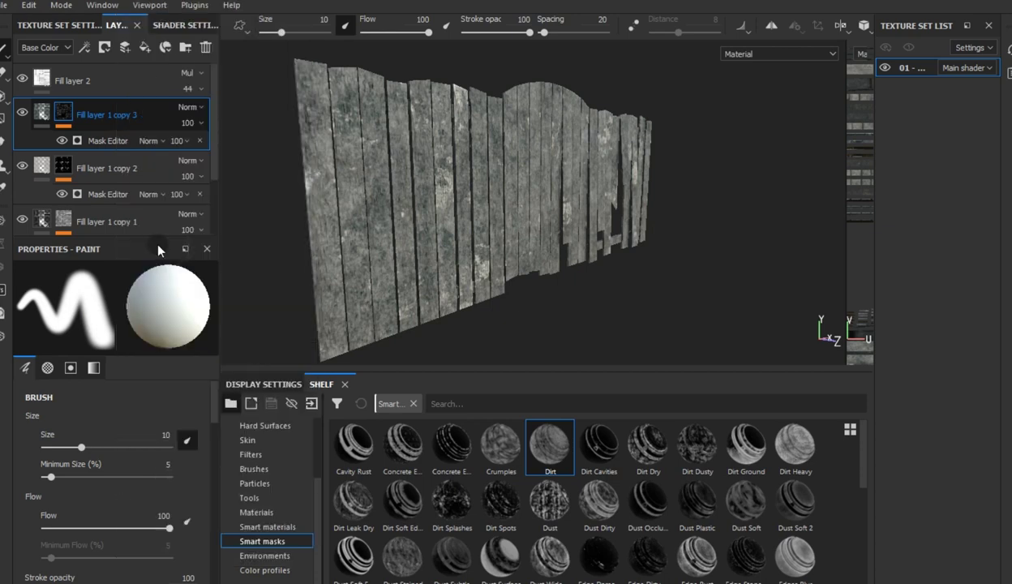
pyautogui.rightClick(108, 108)
pyautogui.click(154, 110)
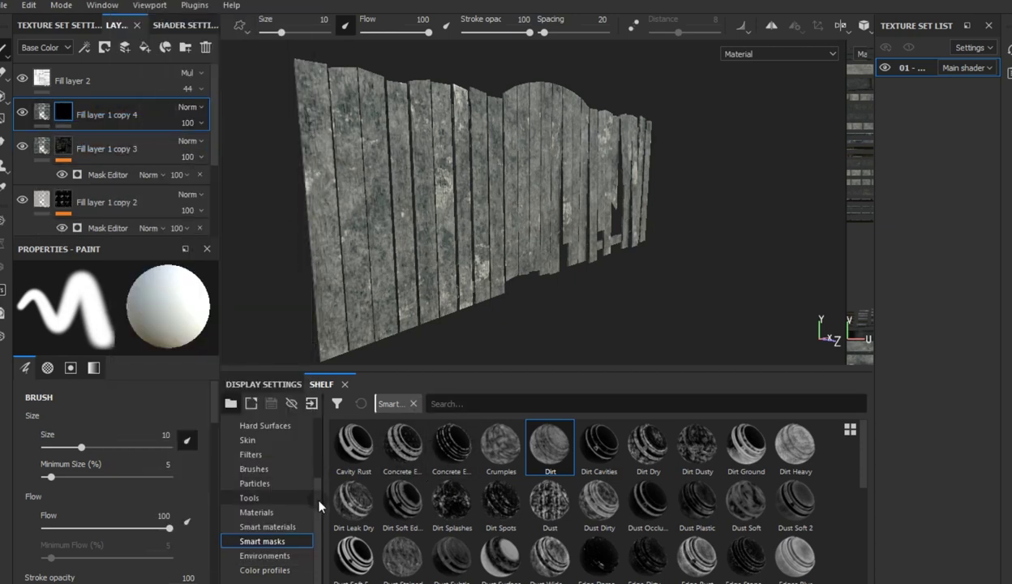
pyautogui.scroll(-5, 486, 543)
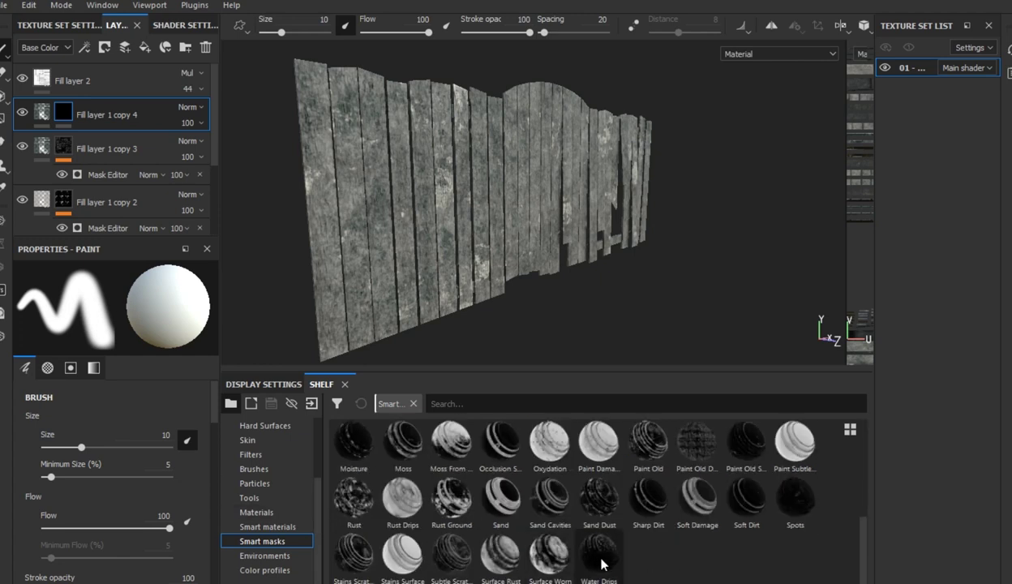
pyautogui.scroll(5, 648, 527)
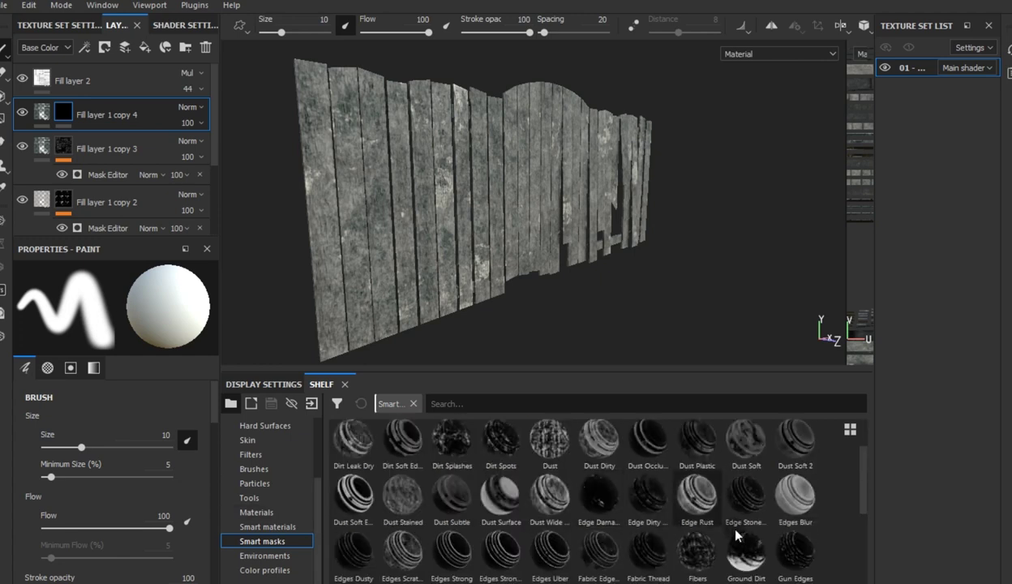
pyautogui.moveTo(738, 539); pyautogui.dragTo(114, 105)
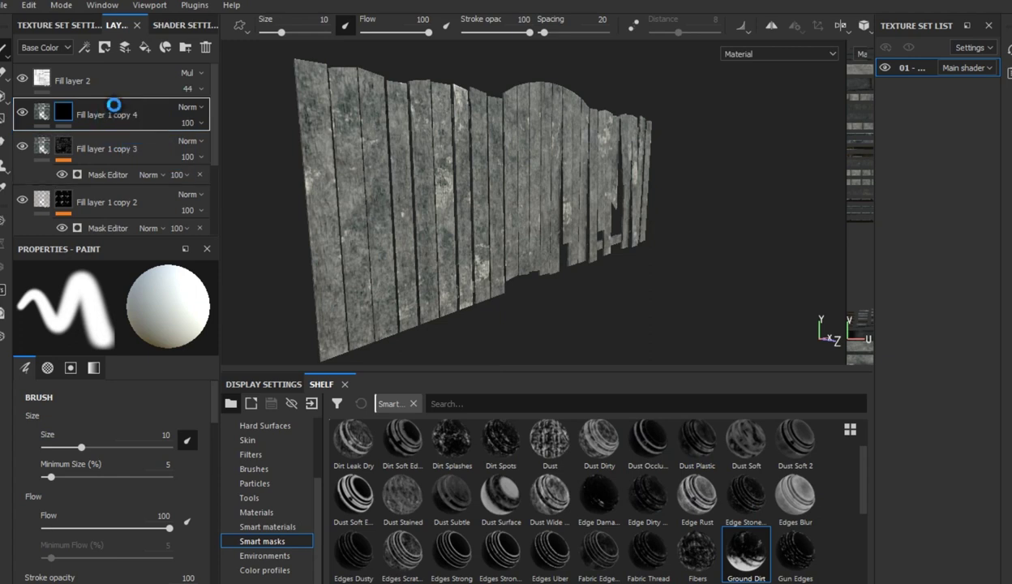
pyautogui.moveTo(451, 247)
pyautogui.keyDown('alt'); pyautogui.mouseDown()
pyautogui.moveTo(397, 249)
pyautogui.moveTo(429, 261)
pyautogui.mouseUp(); pyautogui.keyUp('alt')
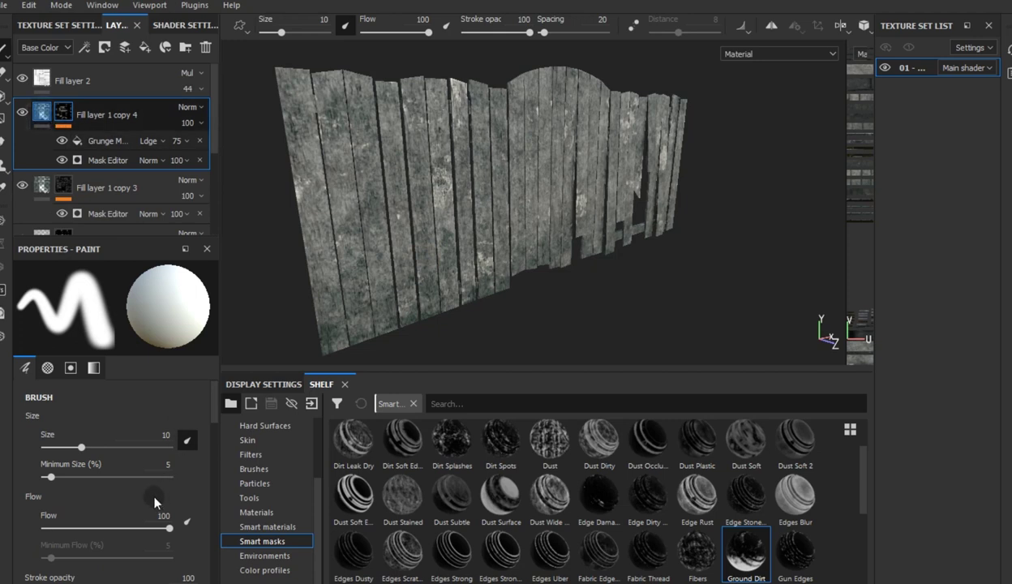
pyautogui.scroll(-1, 129, 554)
# Tint the Ground Dirt layer dark brown, then duplicate it as Fill layer 1 copy 5
pyautogui.click(112, 527)
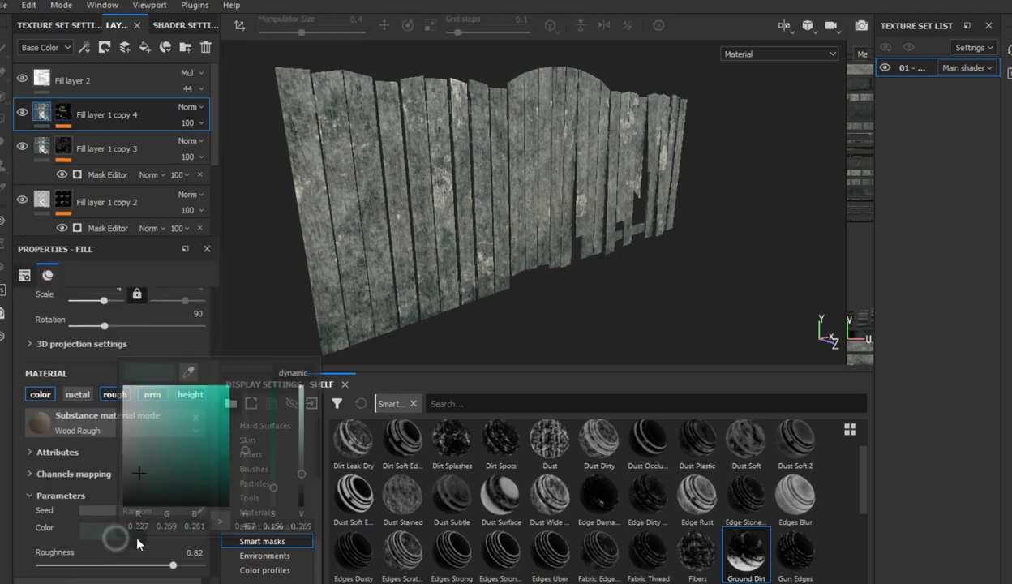
pyautogui.moveTo(245, 452); pyautogui.dragTo(247, 495)
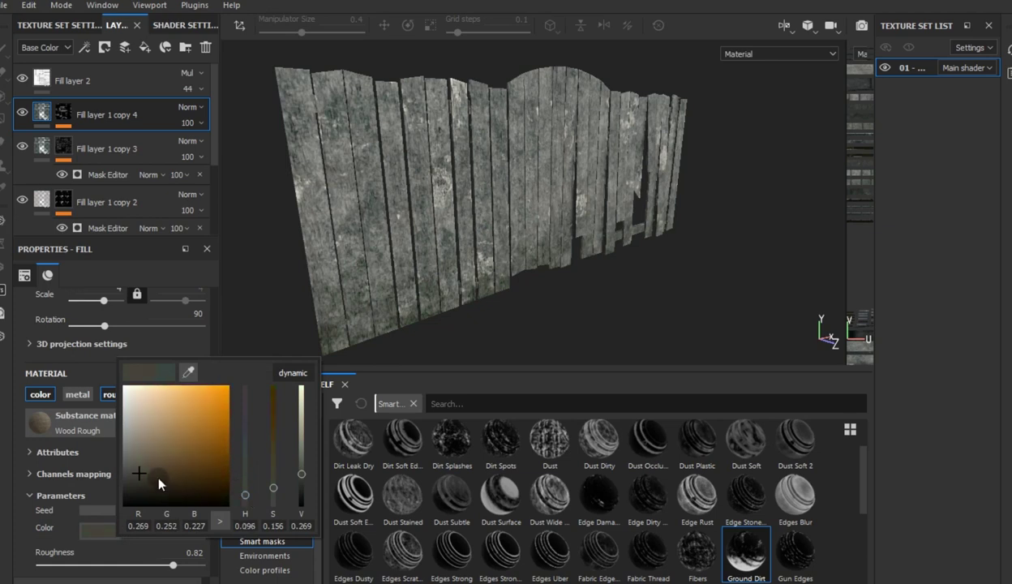
pyautogui.moveTo(146, 473); pyautogui.dragTo(145, 476)
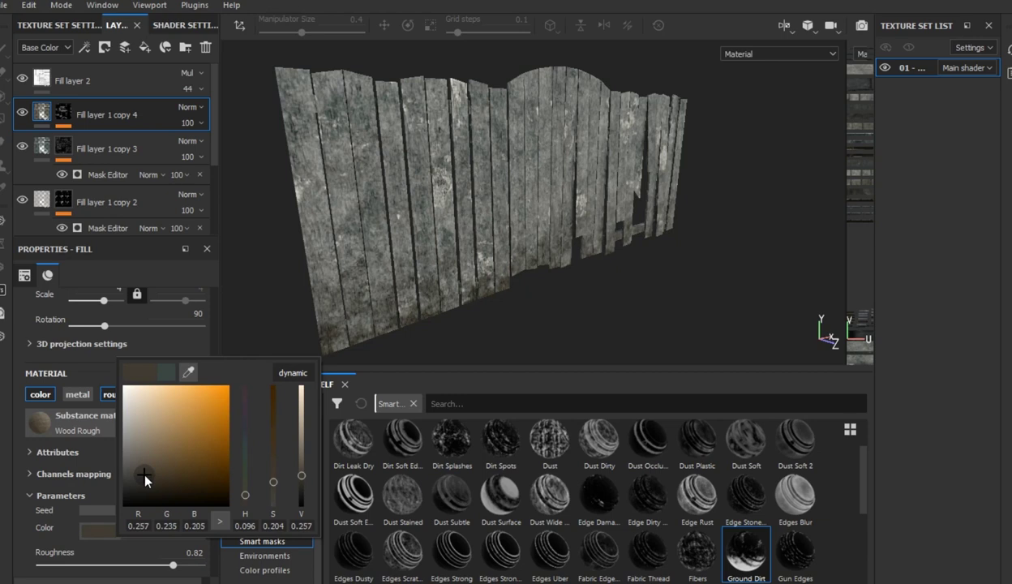
pyautogui.click(488, 318)
pyautogui.moveTo(532, 300)
pyautogui.keyDown('alt'); pyautogui.mouseDown()
pyautogui.moveTo(414, 294)
pyautogui.moveTo(531, 300)
pyautogui.mouseUp(); pyautogui.keyUp('alt')
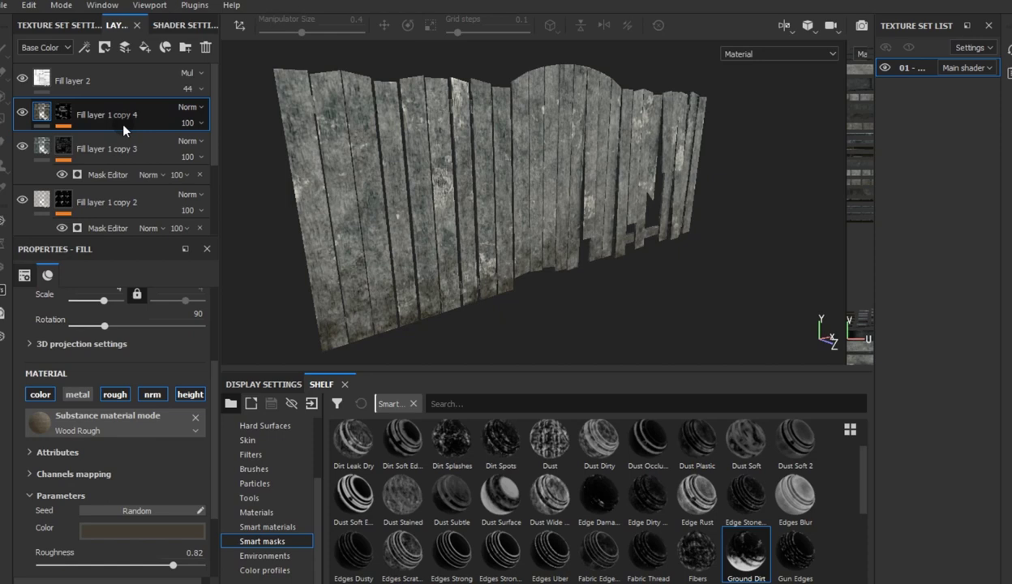
pyautogui.rightClick(120, 121)
pyautogui.click(175, 266)
# Clear Fill layer 1 copy 5's mask and apply the Moss smart mask
pyautogui.rightClick(122, 114)
pyautogui.click(157, 116)
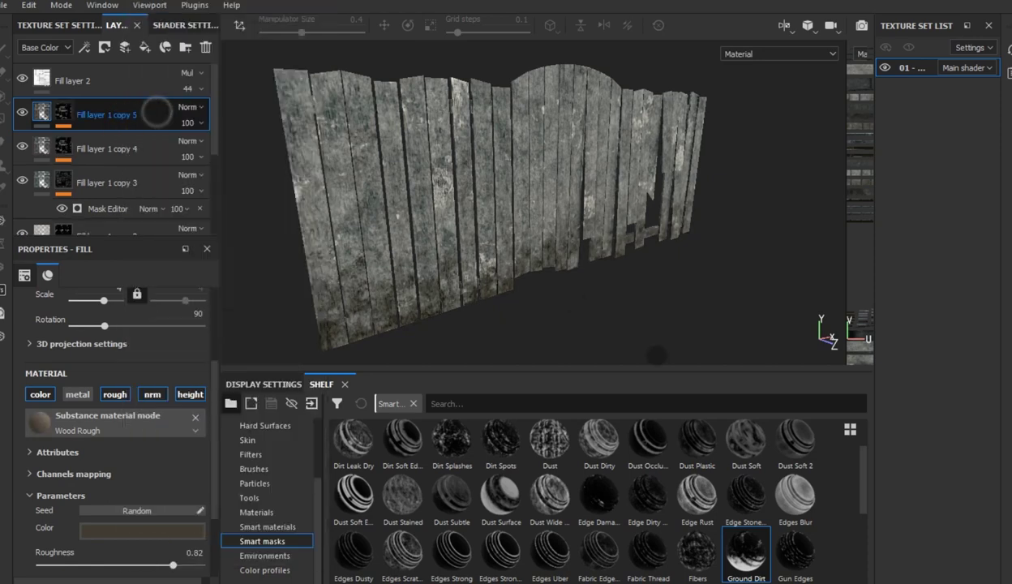
pyautogui.scroll(-5, 682, 527)
pyautogui.moveTo(450, 442); pyautogui.dragTo(130, 121)
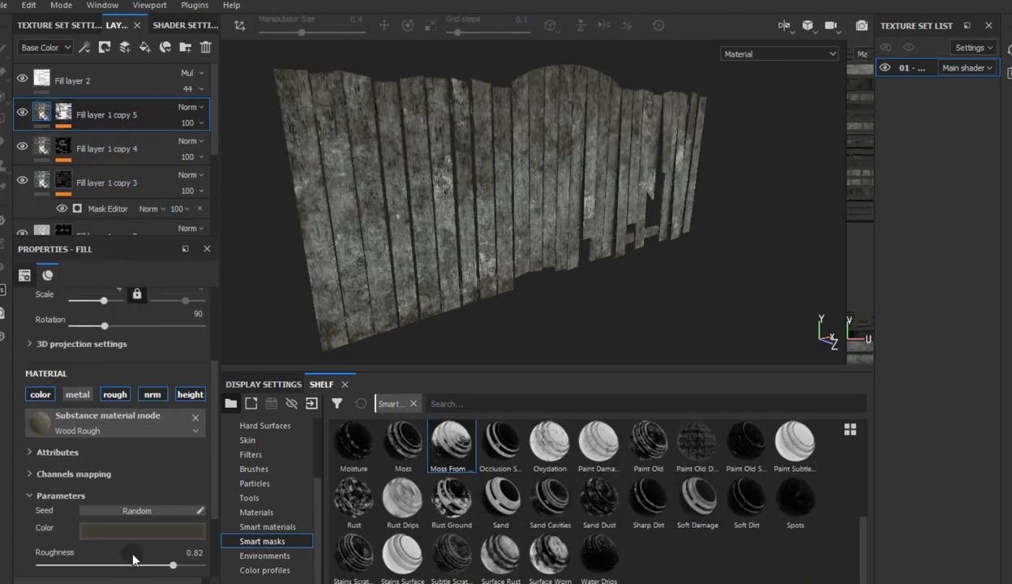
# Set the moss colour to a near-neutral dark grey (R 0.229, G 0.234, B 0.230)
pyautogui.click(120, 531)
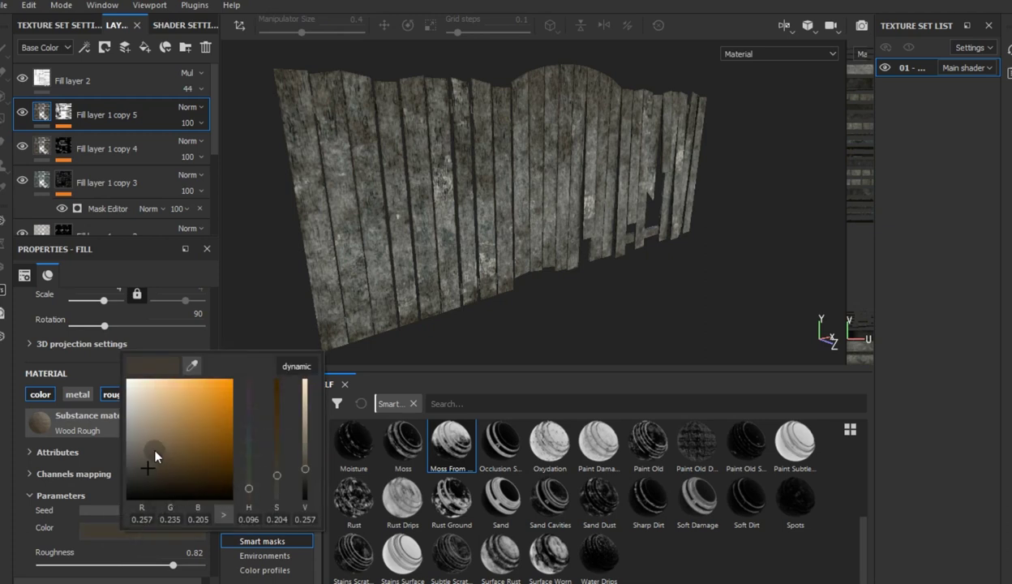
pyautogui.moveTo(136, 420)
pyautogui.mouseDown()
pyautogui.moveTo(138, 473)
pyautogui.moveTo(137, 456)
pyautogui.mouseUp()
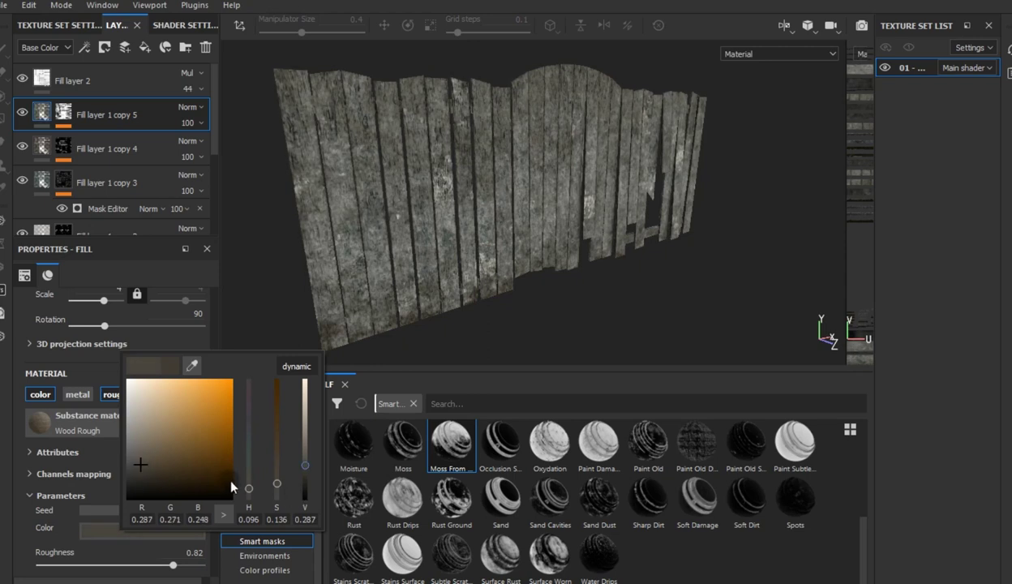
pyautogui.moveTo(246, 484); pyautogui.dragTo(246, 477)
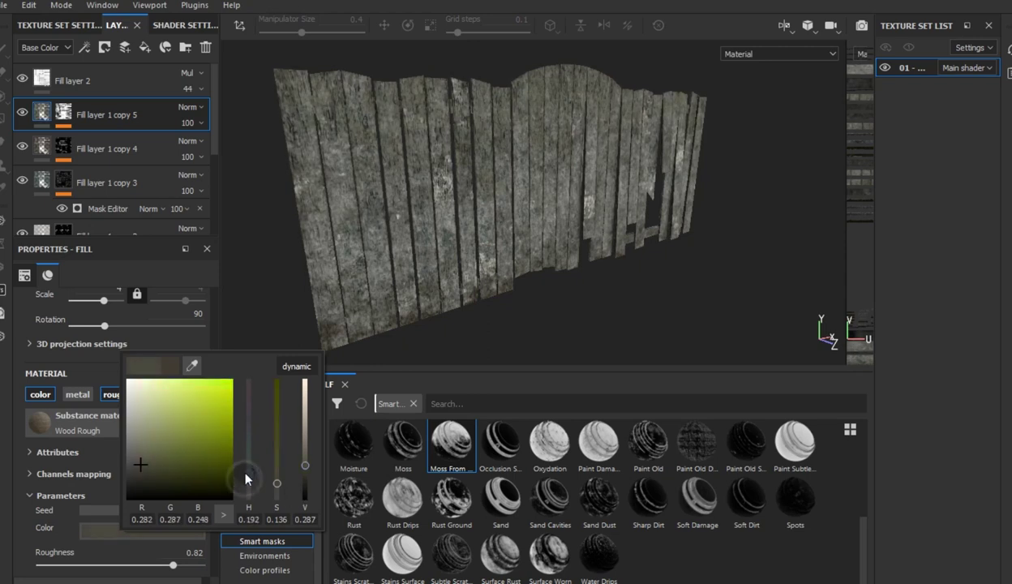
pyautogui.click(135, 474)
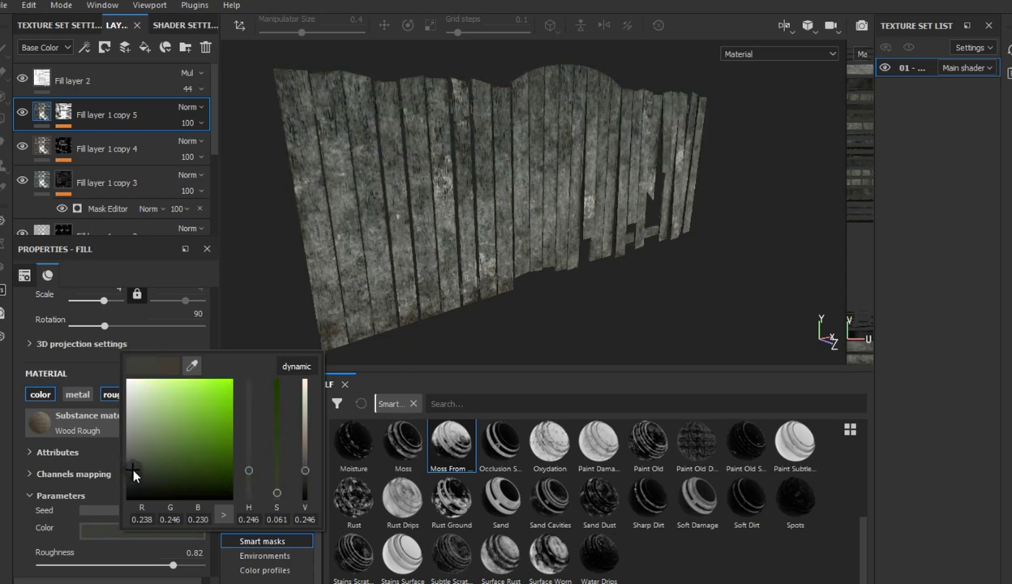
pyautogui.moveTo(248, 471); pyautogui.dragTo(248, 477)
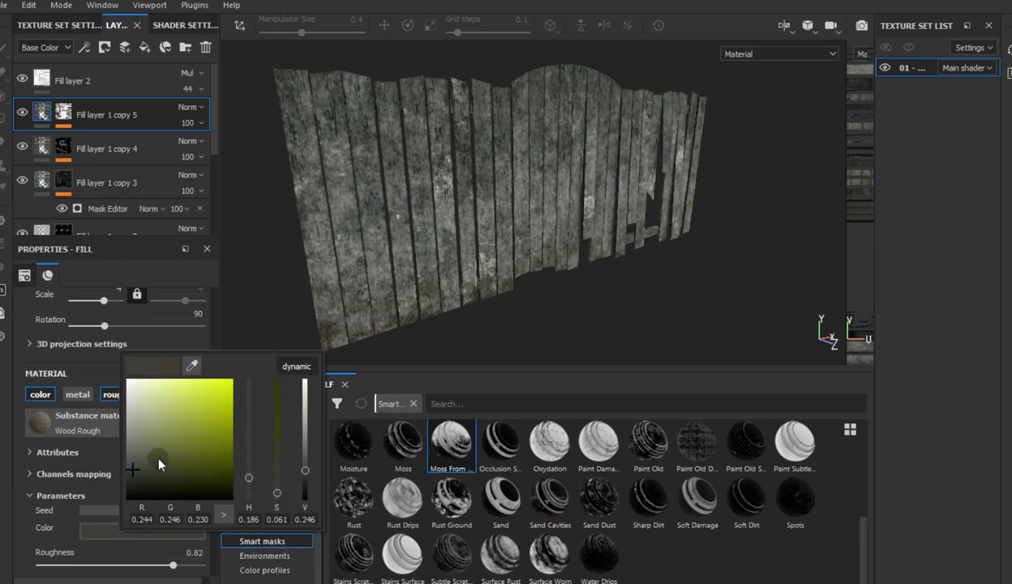
pyautogui.click(136, 459)
pyautogui.moveTo(137, 460); pyautogui.dragTo(130, 472)
pyautogui.moveTo(250, 478)
pyautogui.mouseDown()
pyautogui.moveTo(250, 450)
pyautogui.moveTo(254, 460)
pyautogui.mouseUp()
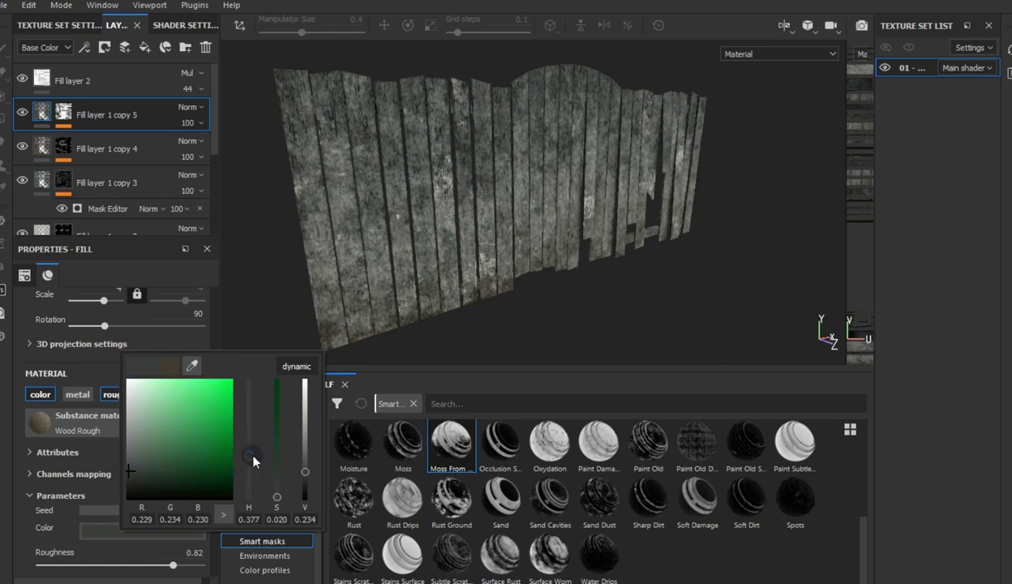
pyautogui.click(600, 343)
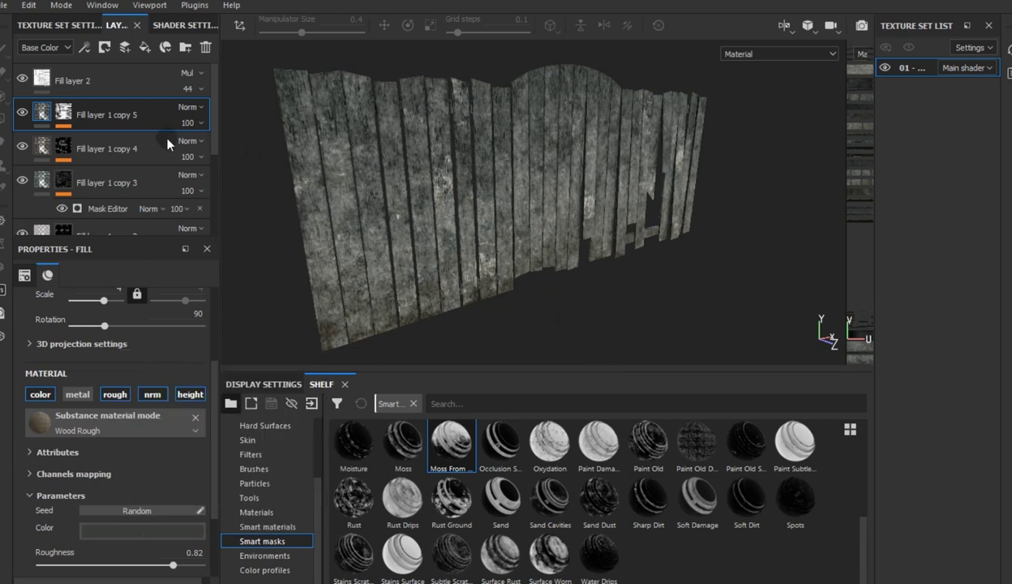
# Lower the moss layer's opacity to 49 and tint it a more saturated yellowish grey
pyautogui.click(205, 149)
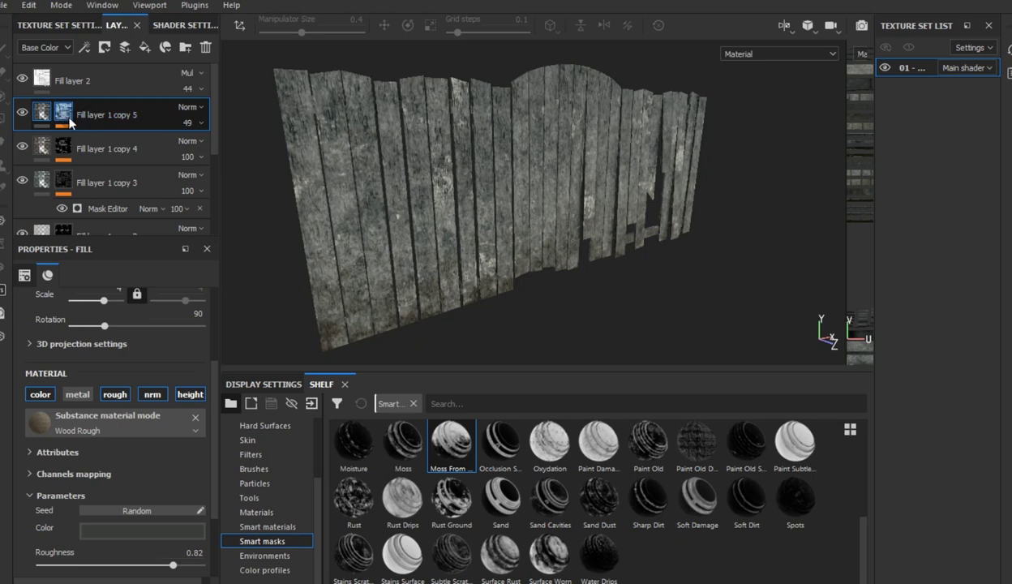
pyautogui.click(126, 534)
pyautogui.moveTo(234, 468); pyautogui.dragTo(240, 489)
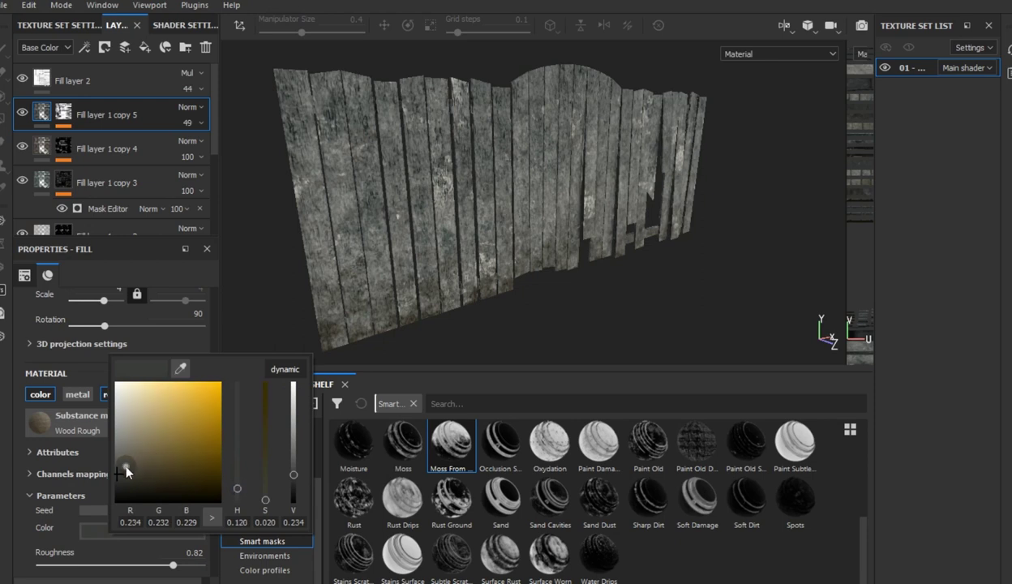
pyautogui.moveTo(125, 470); pyautogui.dragTo(142, 470)
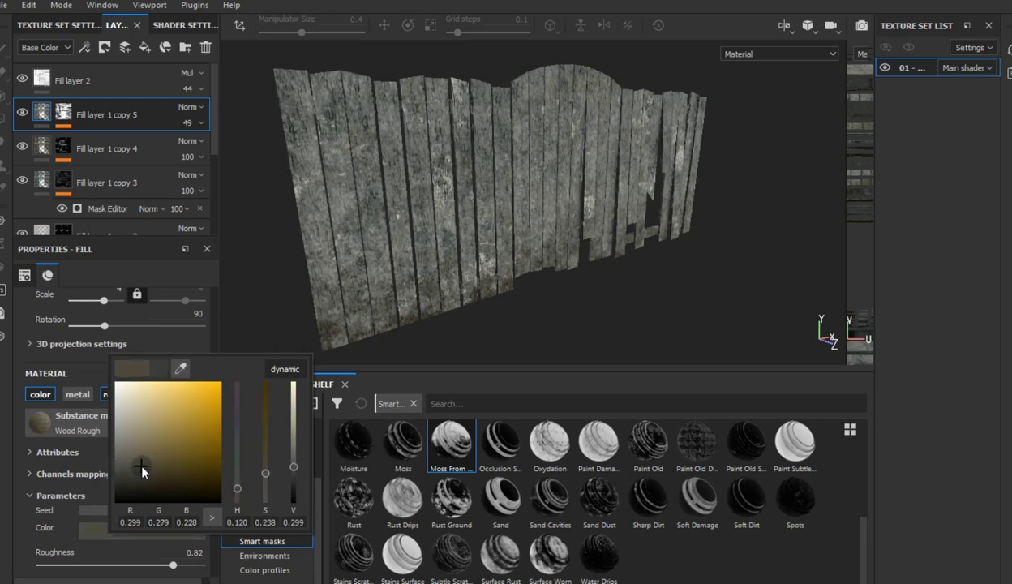
pyautogui.click(625, 328)
pyautogui.moveTo(549, 277)
pyautogui.keyDown('alt'); pyautogui.mouseDown()
pyautogui.moveTo(383, 300)
pyautogui.moveTo(420, 316)
pyautogui.moveTo(630, 277)
pyautogui.mouseUp(); pyautogui.keyUp('alt')
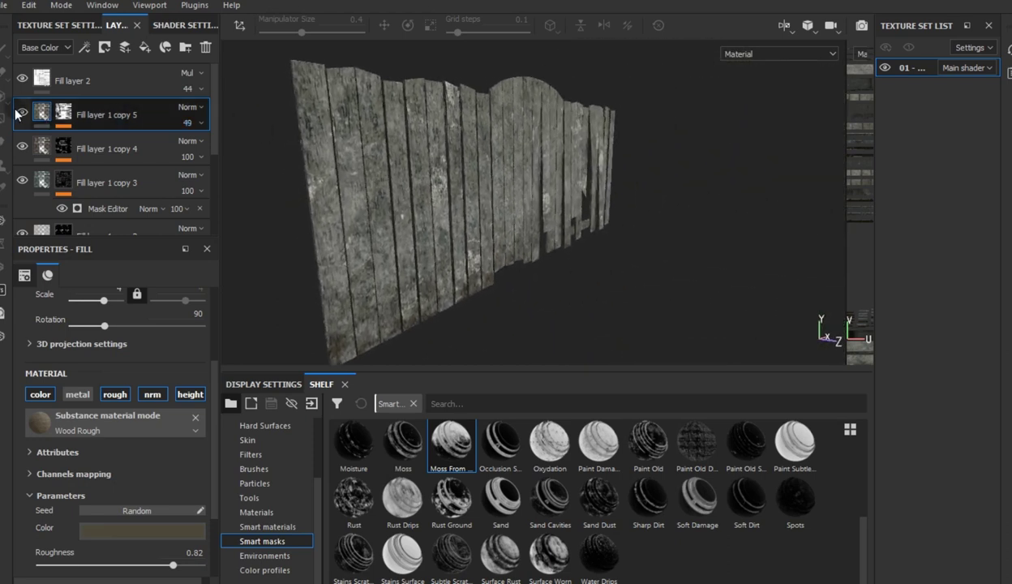
# Delete Fill layer 1 copy 5 and show the full Iray render of the fence
pyautogui.click(18, 113)
pyautogui.doubleClick(105, 116)
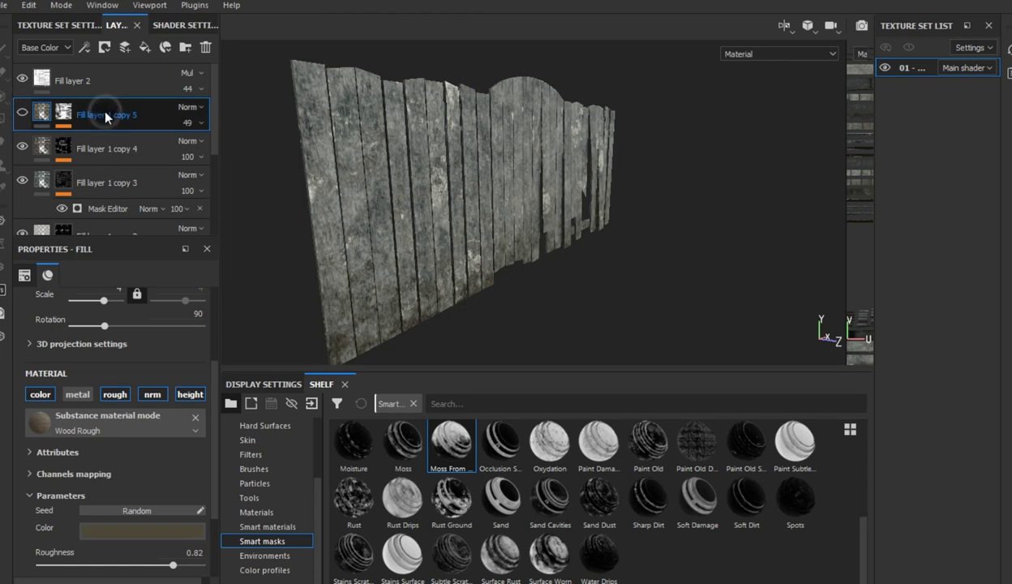
pyautogui.press('Return')
pyautogui.press('Delete')
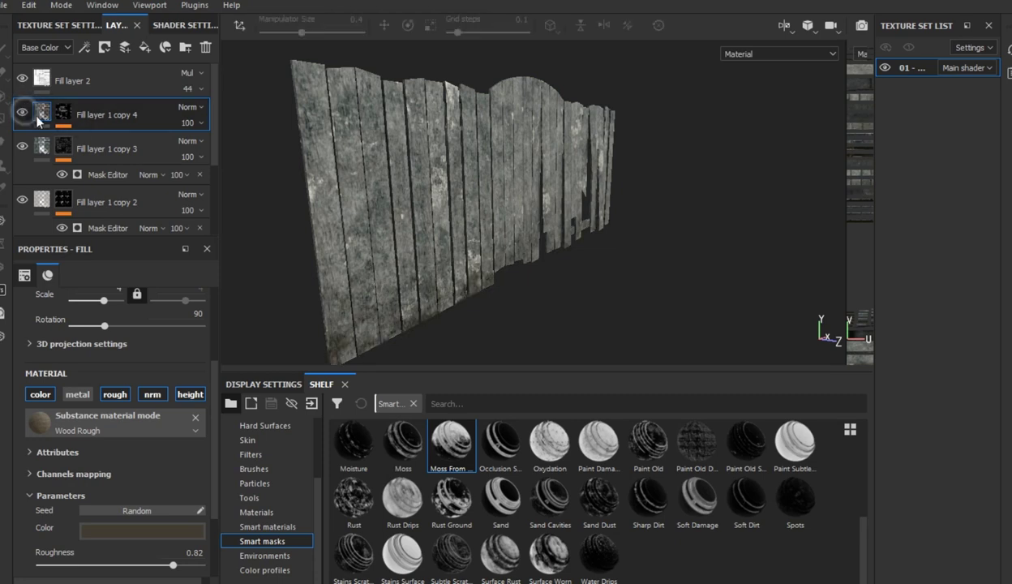
pyautogui.moveTo(556, 266)
pyautogui.keyDown('alt'); pyautogui.mouseDown()
pyautogui.moveTo(304, 277)
pyautogui.moveTo(507, 248)
pyautogui.mouseUp(); pyautogui.keyUp('alt')
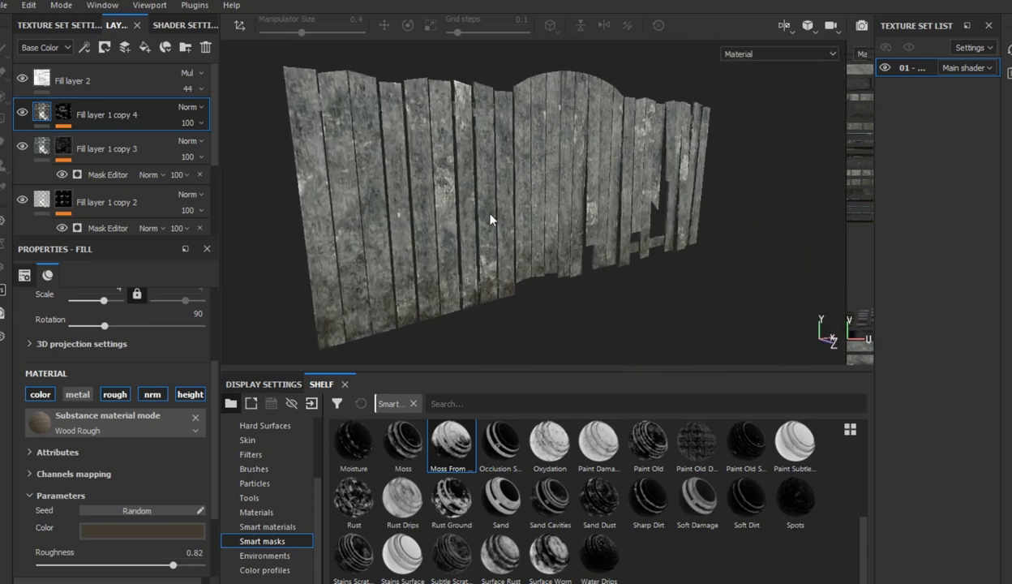
pyautogui.press('F10')
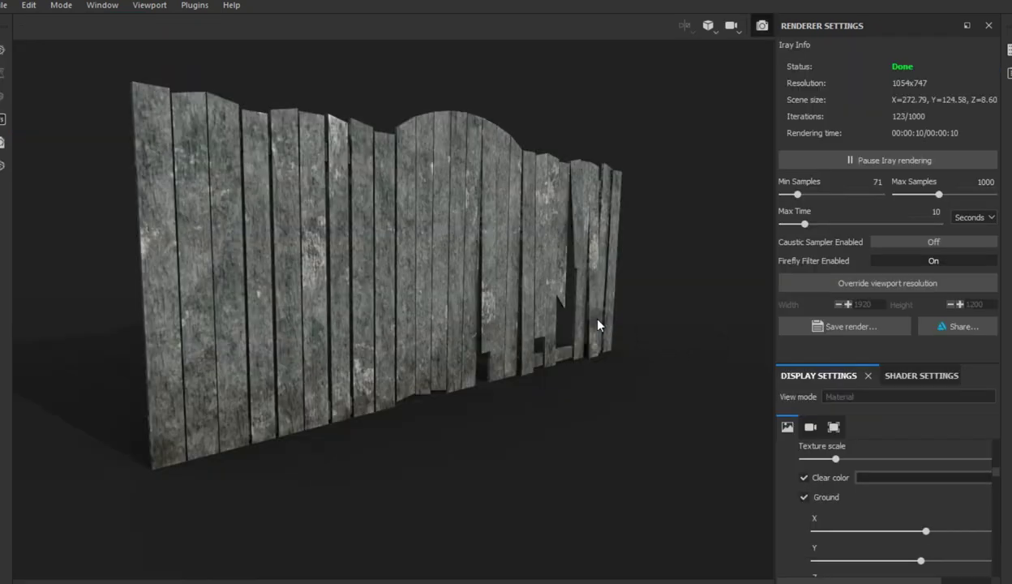